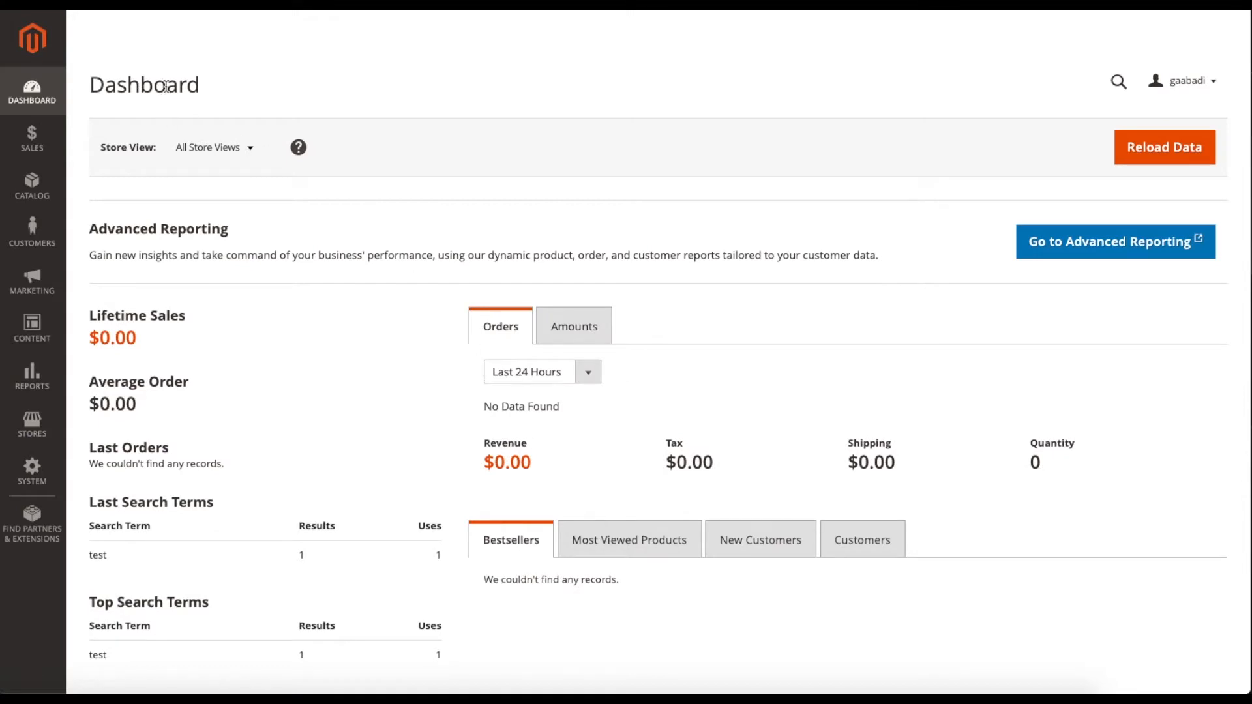
Go to the Shipping Settings page under Sales in the store configuration.
scroll(27, 415, down, 1)
click(29, 424)
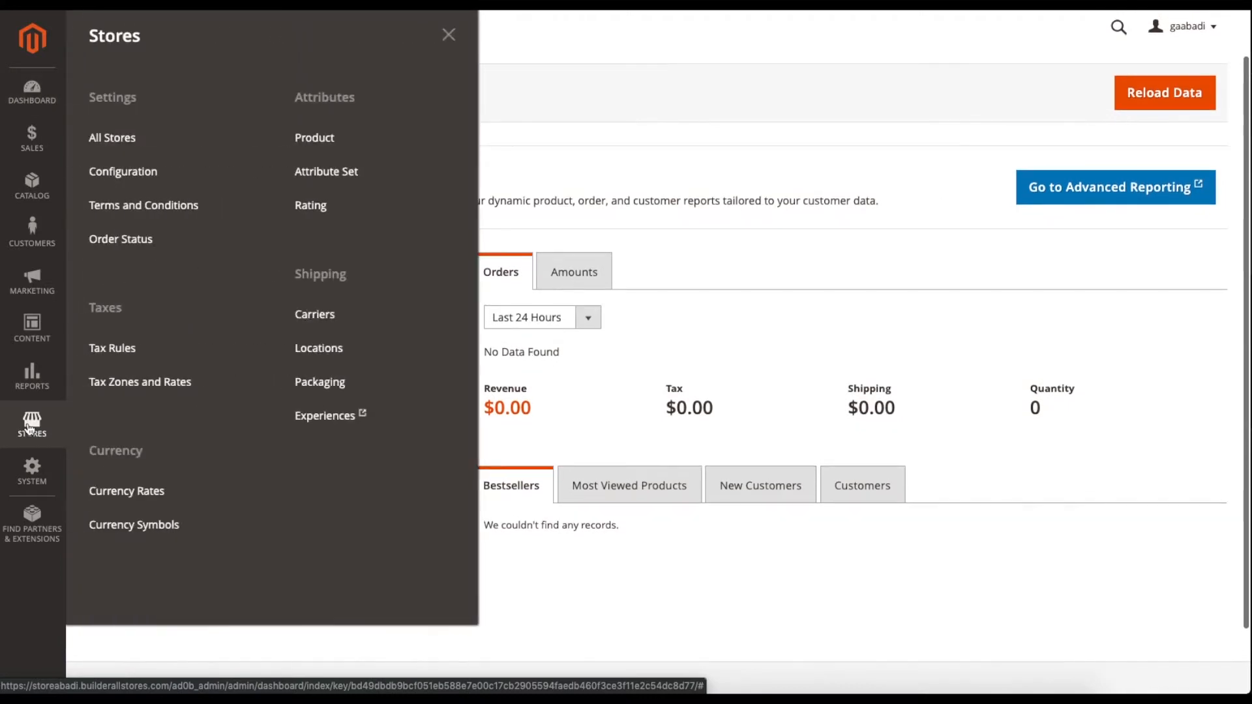
click(157, 173)
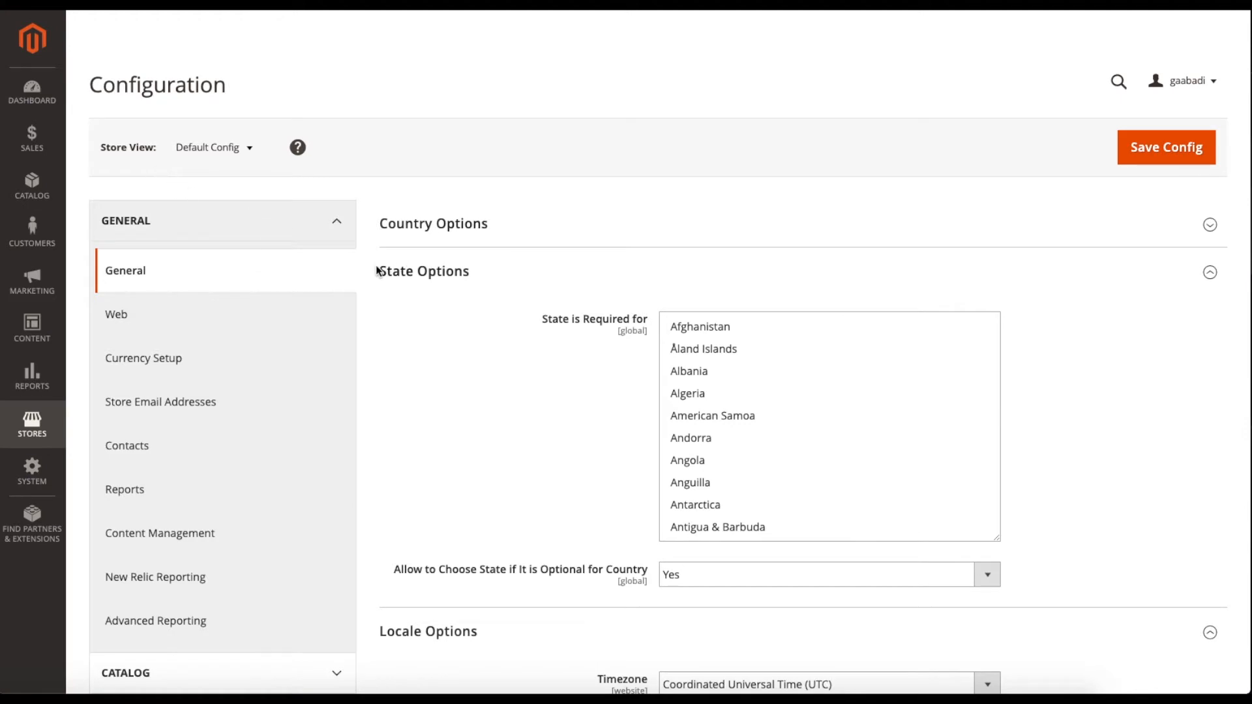
click(320, 225)
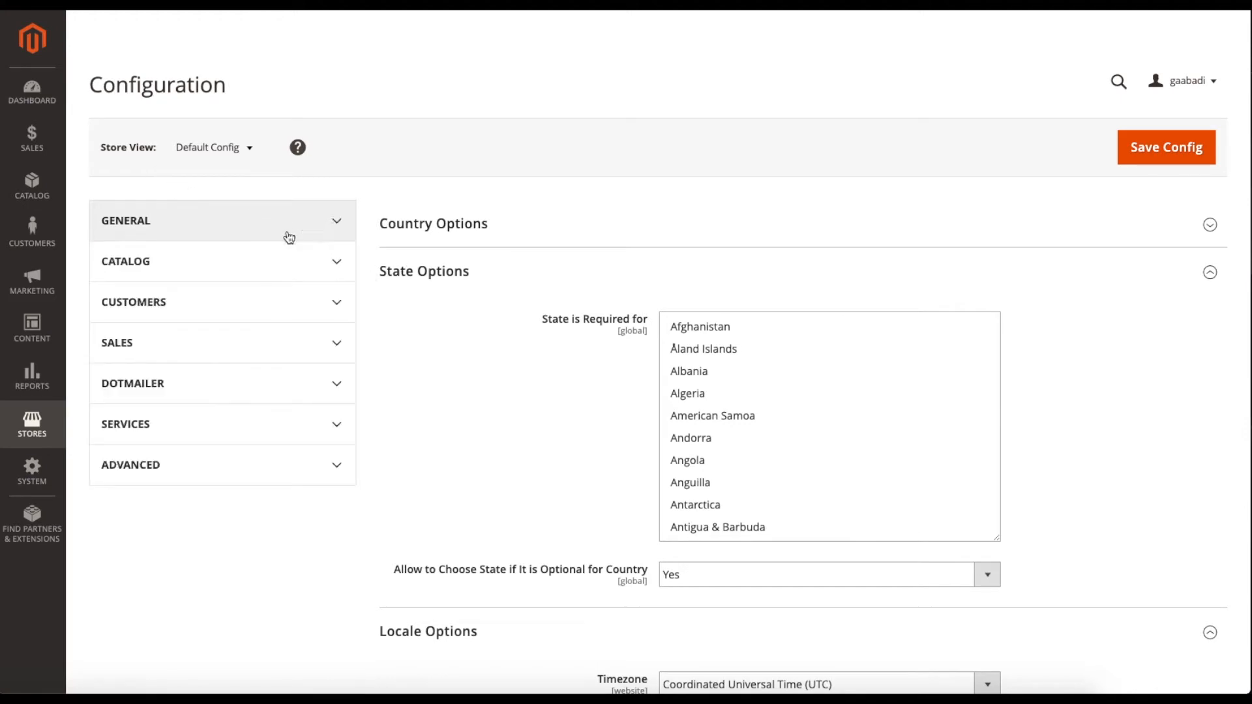
click(213, 345)
scroll(213, 367, down, 4)
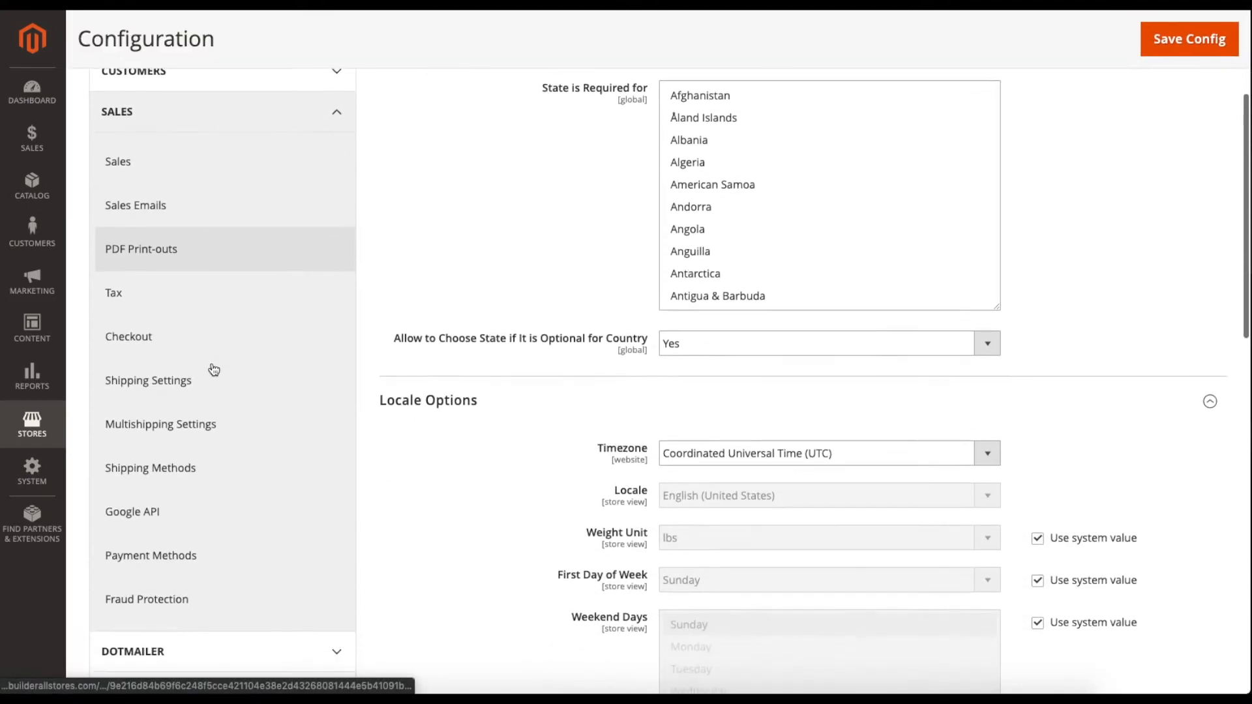
click(207, 380)
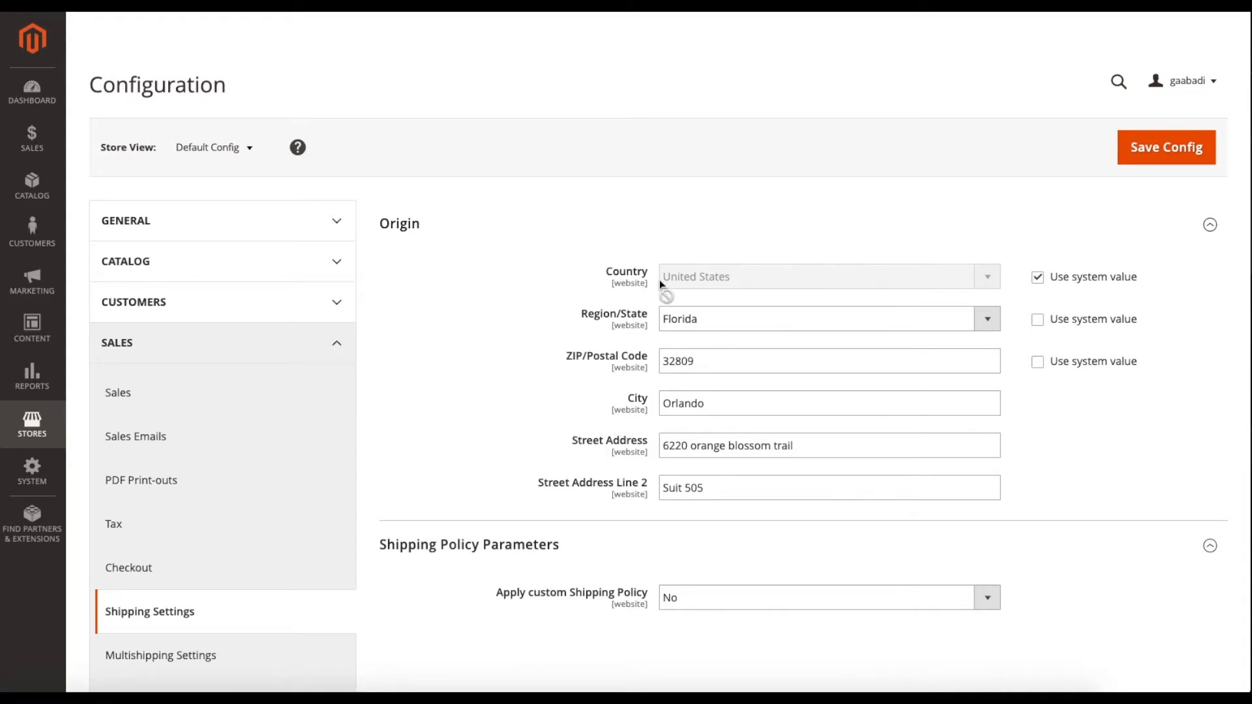
Switch Apply custom Shipping Policy to Yes, back to No, and save the config.
scroll(655, 288, down, 1)
scroll(655, 288, down, 2)
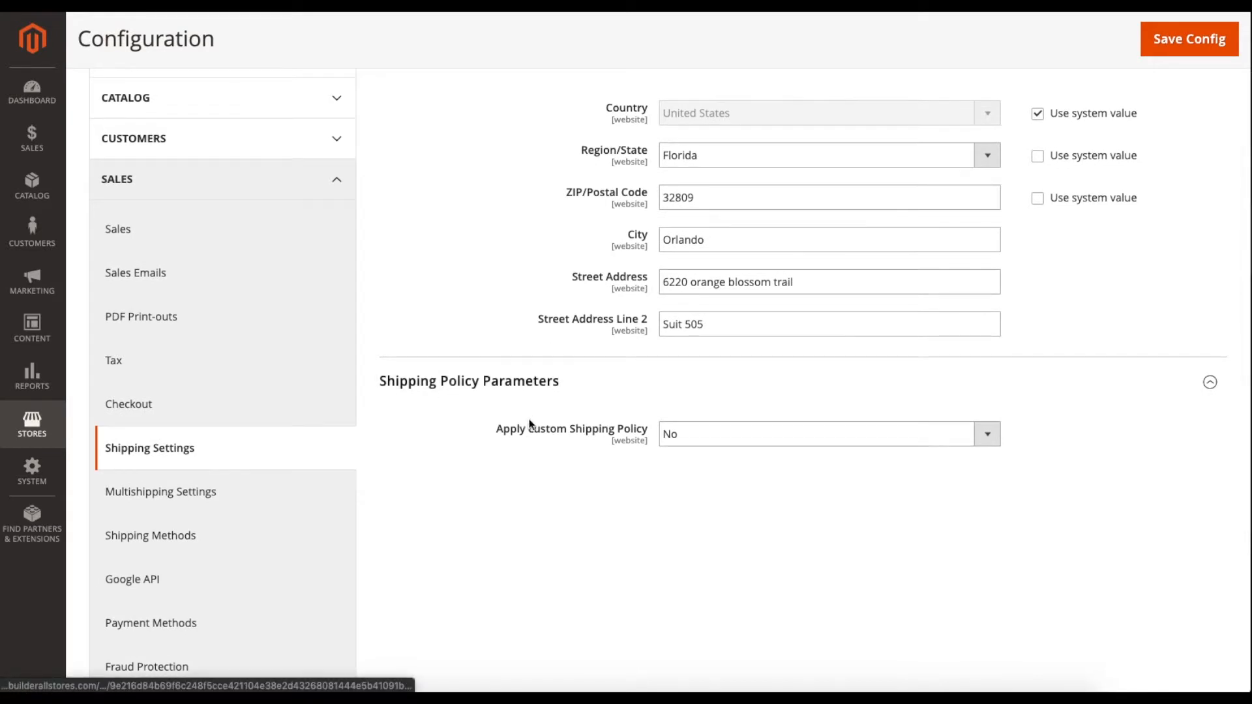
click(681, 443)
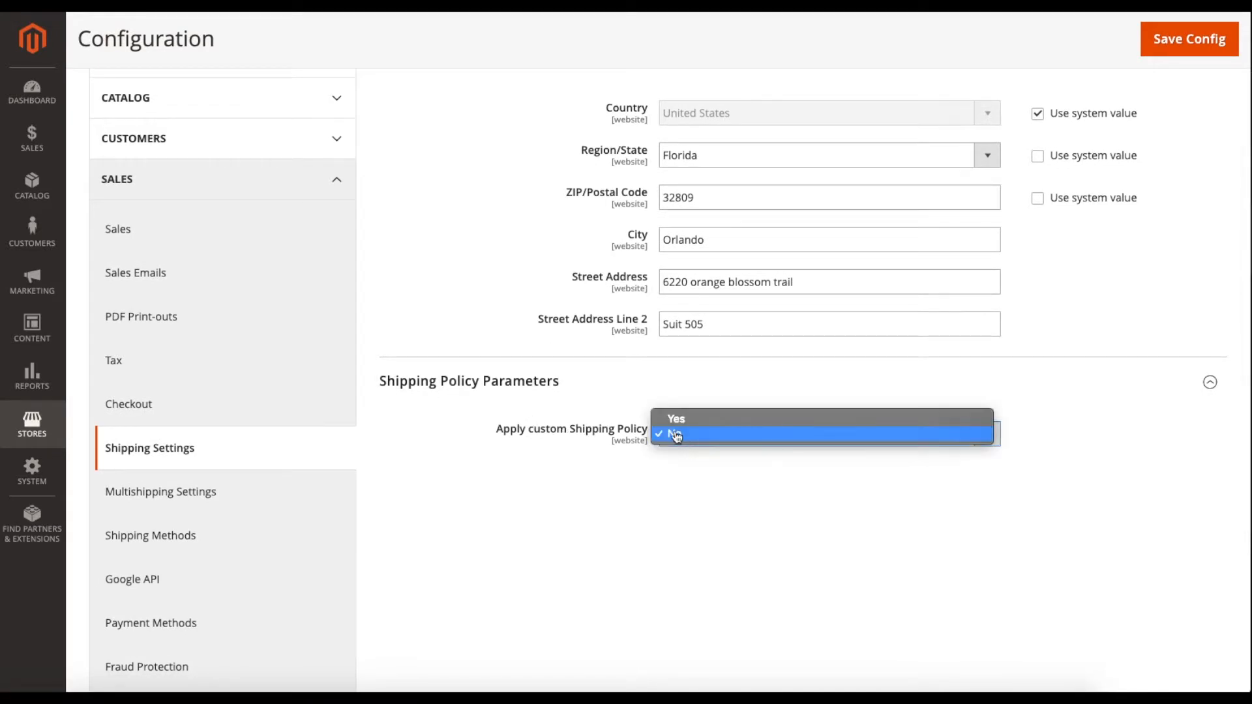
click(678, 421)
click(741, 497)
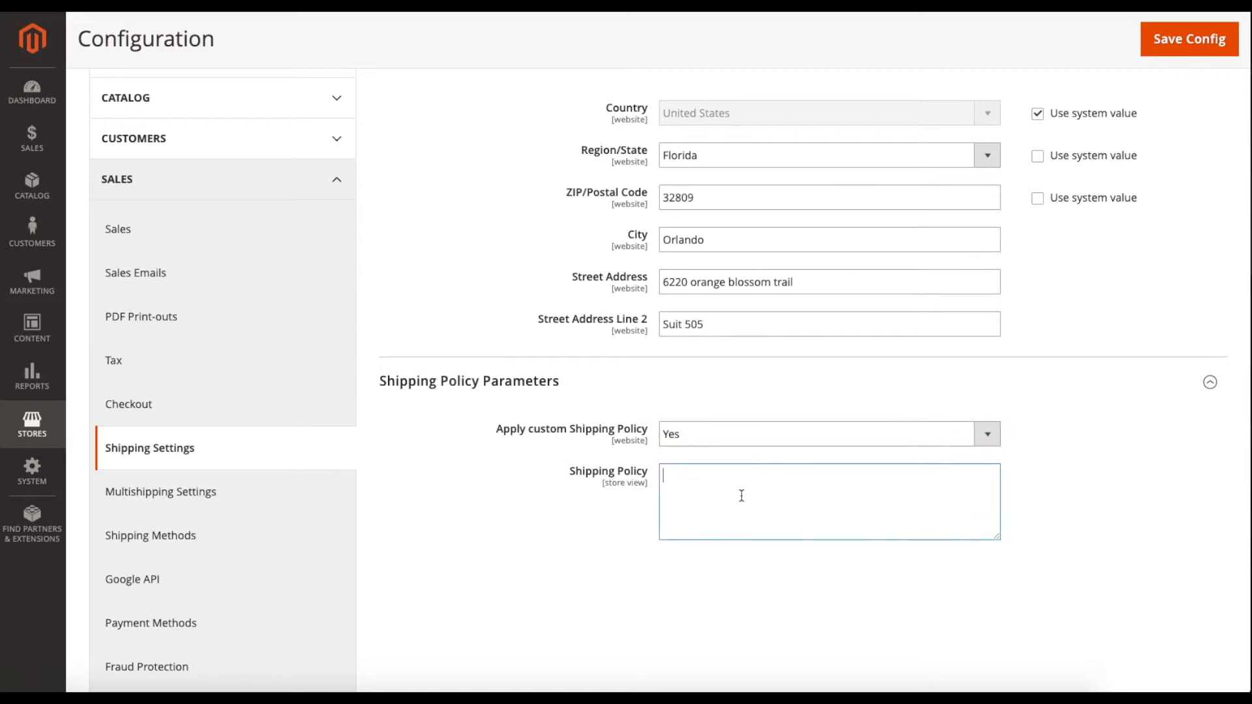
click(706, 442)
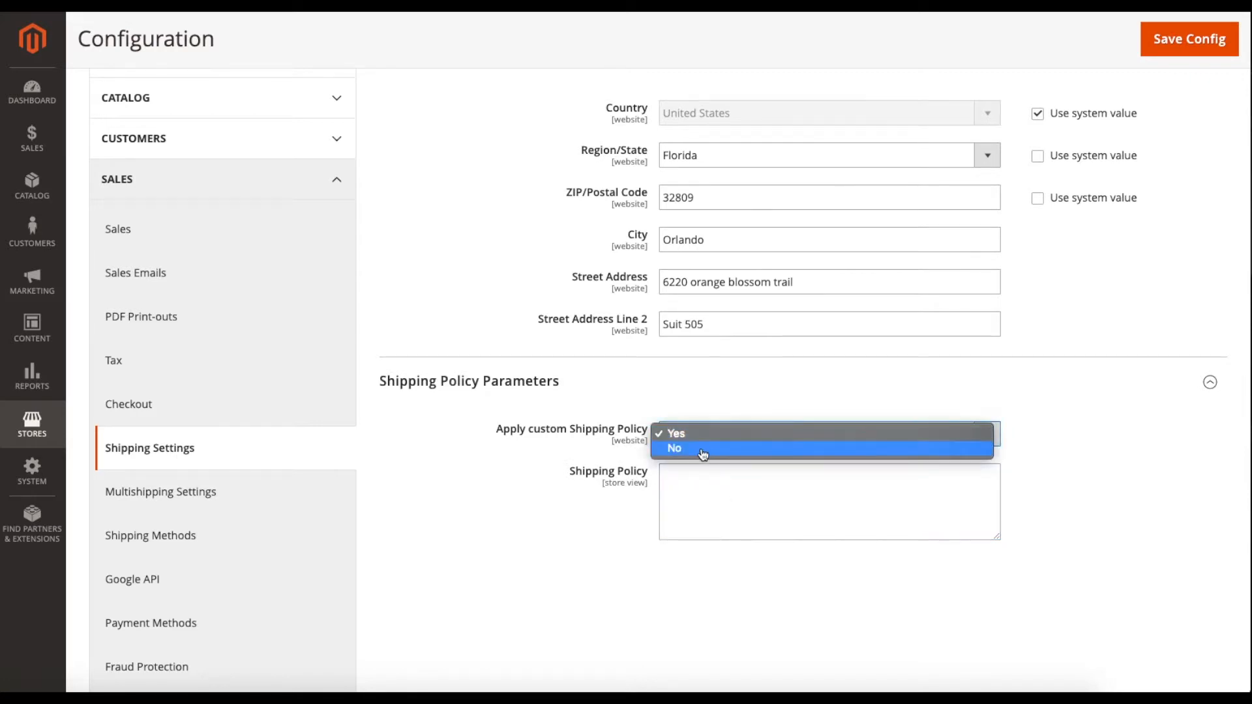
click(706, 448)
scroll(600, 471, up, 1)
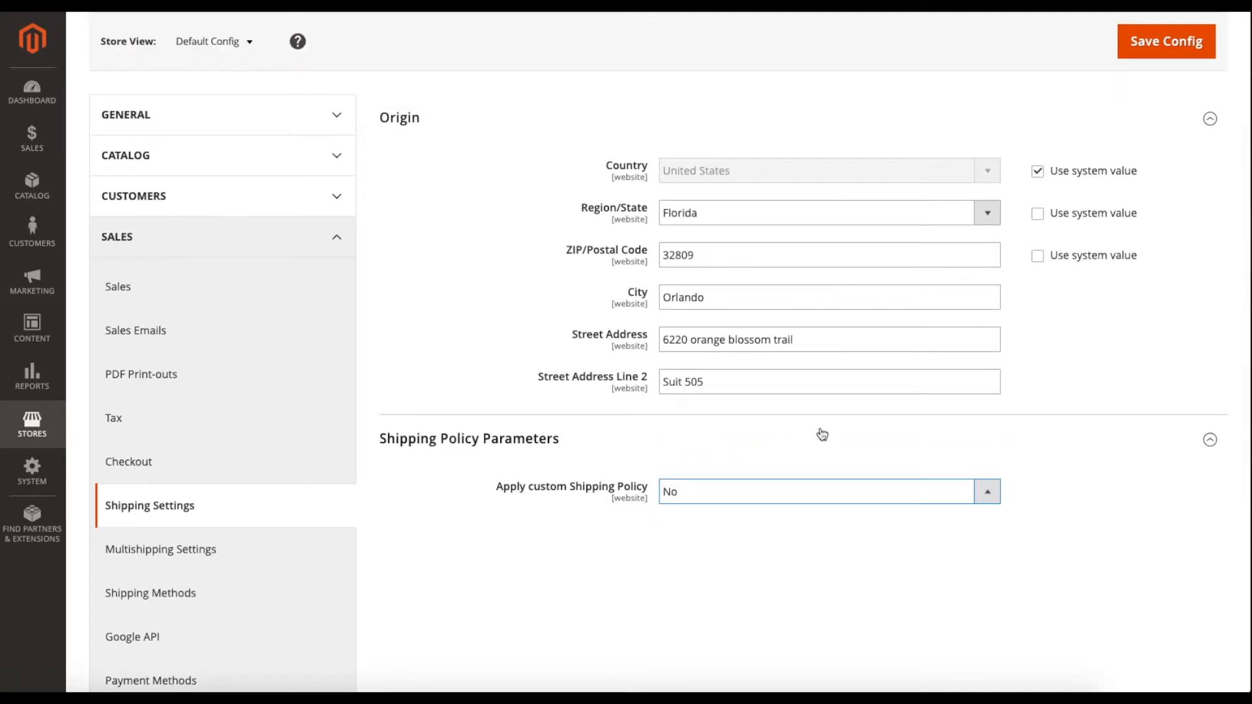
scroll(822, 433, up, 1)
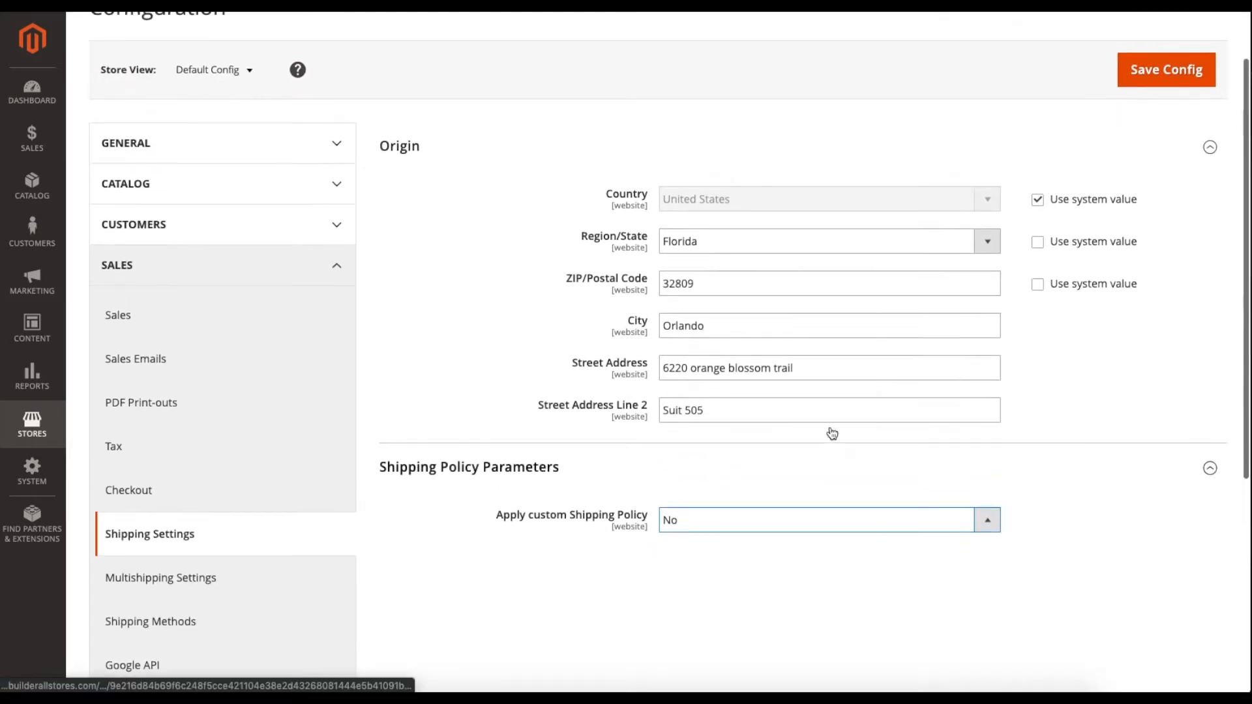
click(1155, 77)
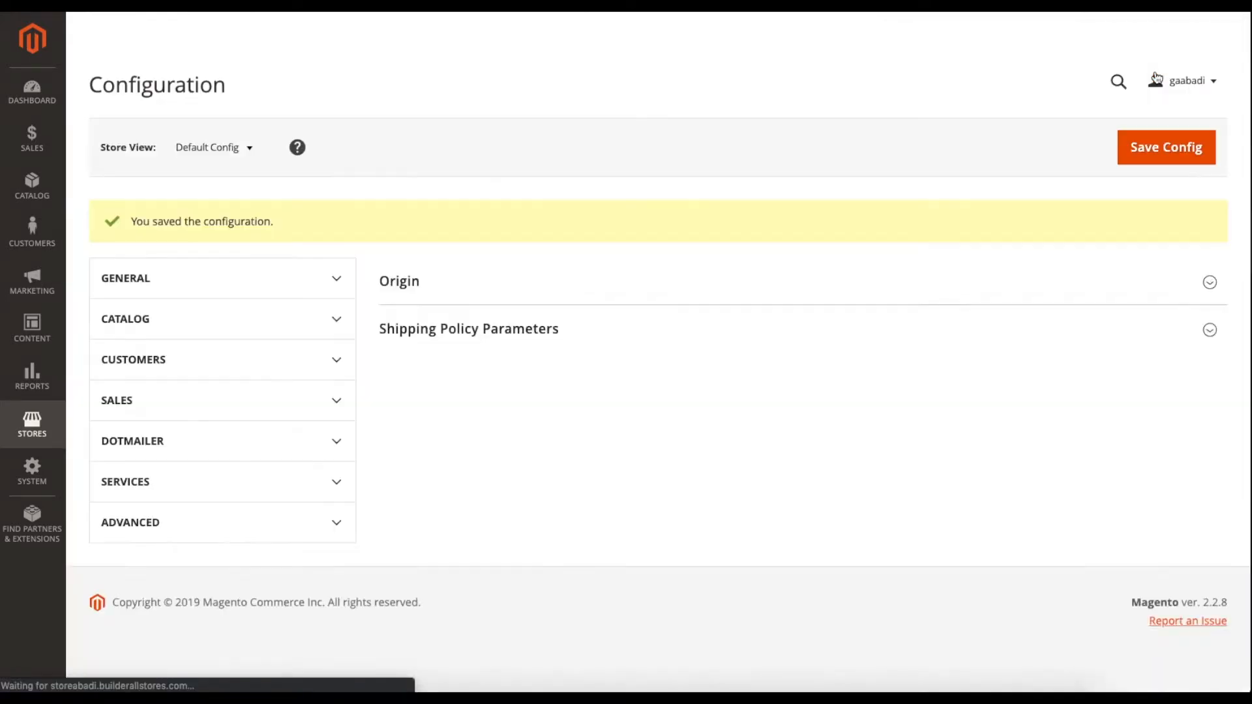
scroll(479, 383, down, 3)
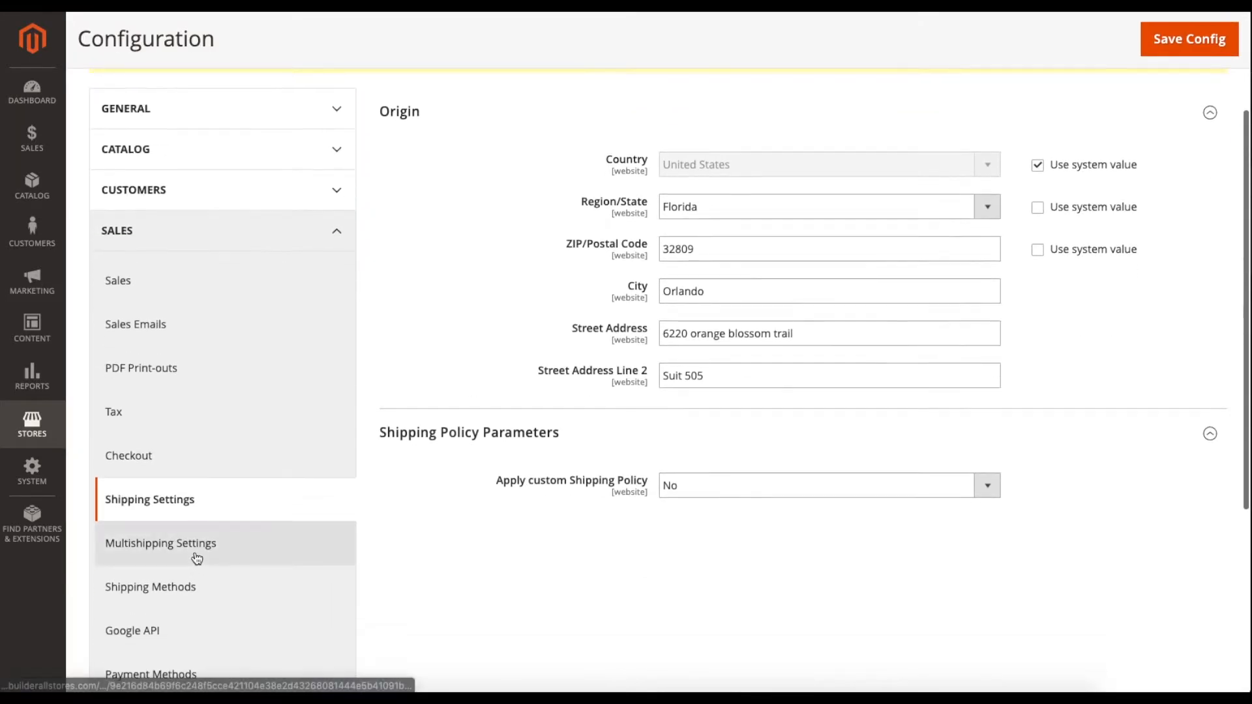
In Multishipping Settings, try multiple-address shipping No then Yes, restore the system value, and save.
click(196, 557)
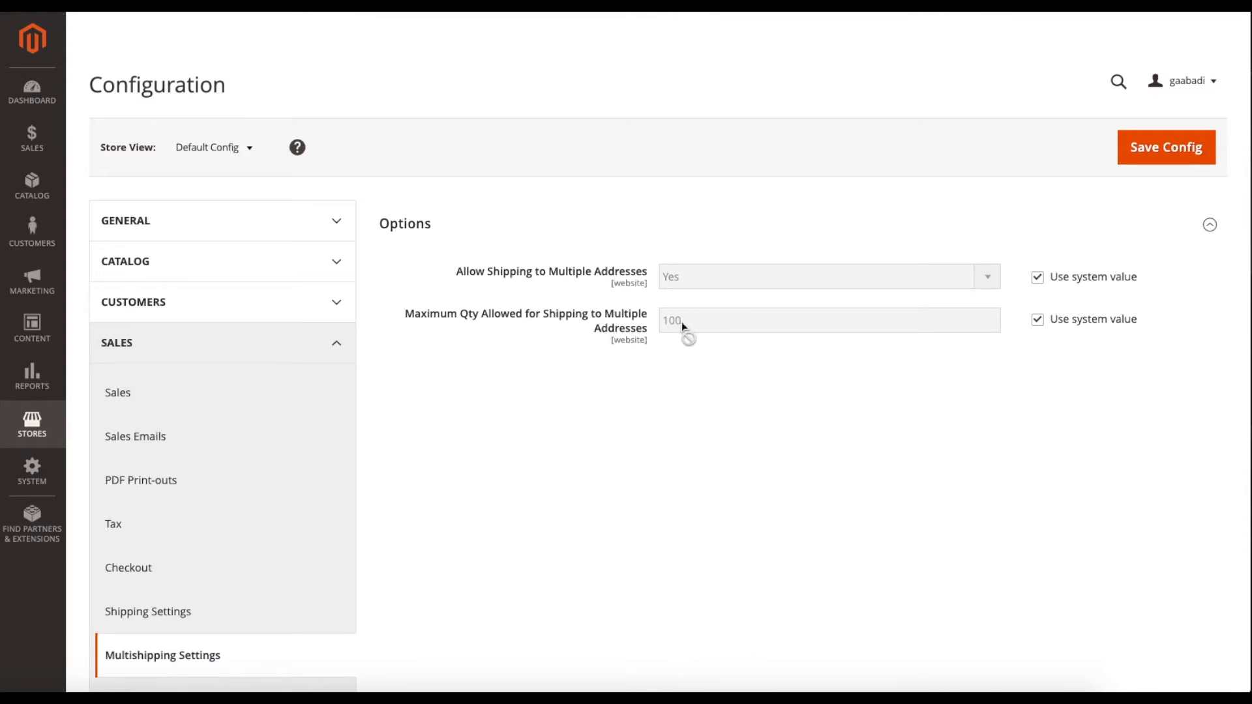
drag(502, 273, 608, 272)
click(608, 272)
click(1037, 277)
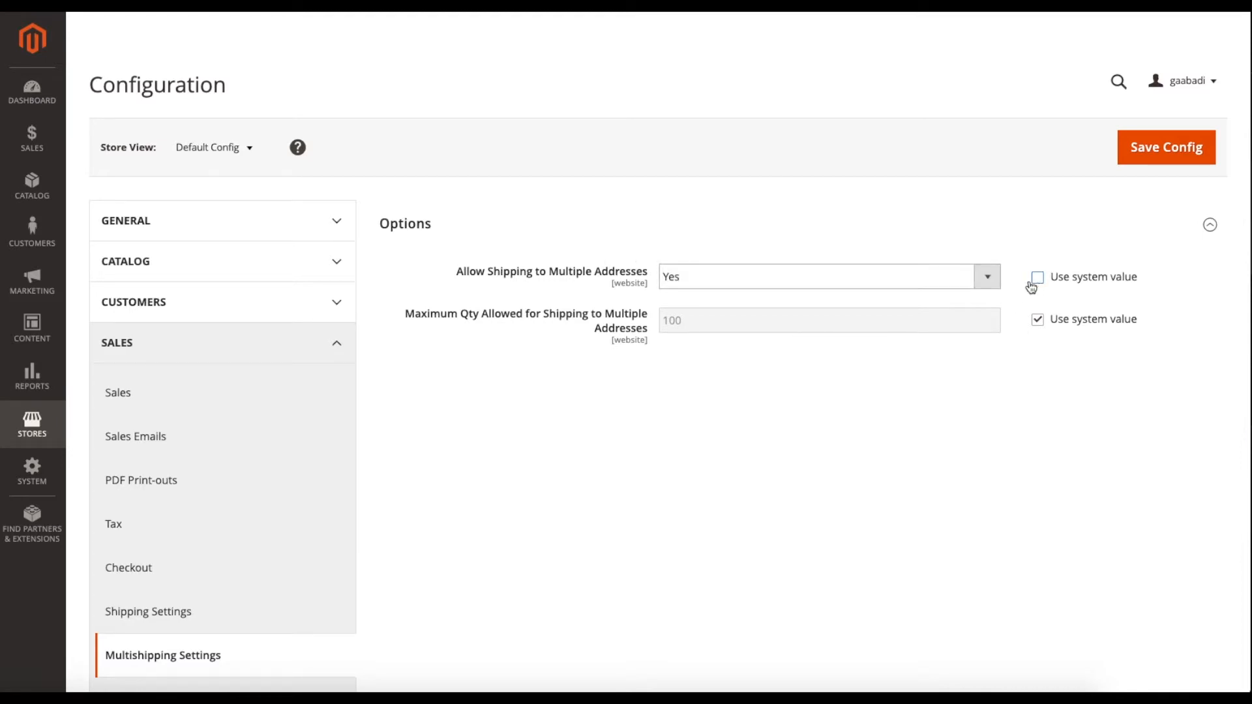
click(840, 283)
click(778, 295)
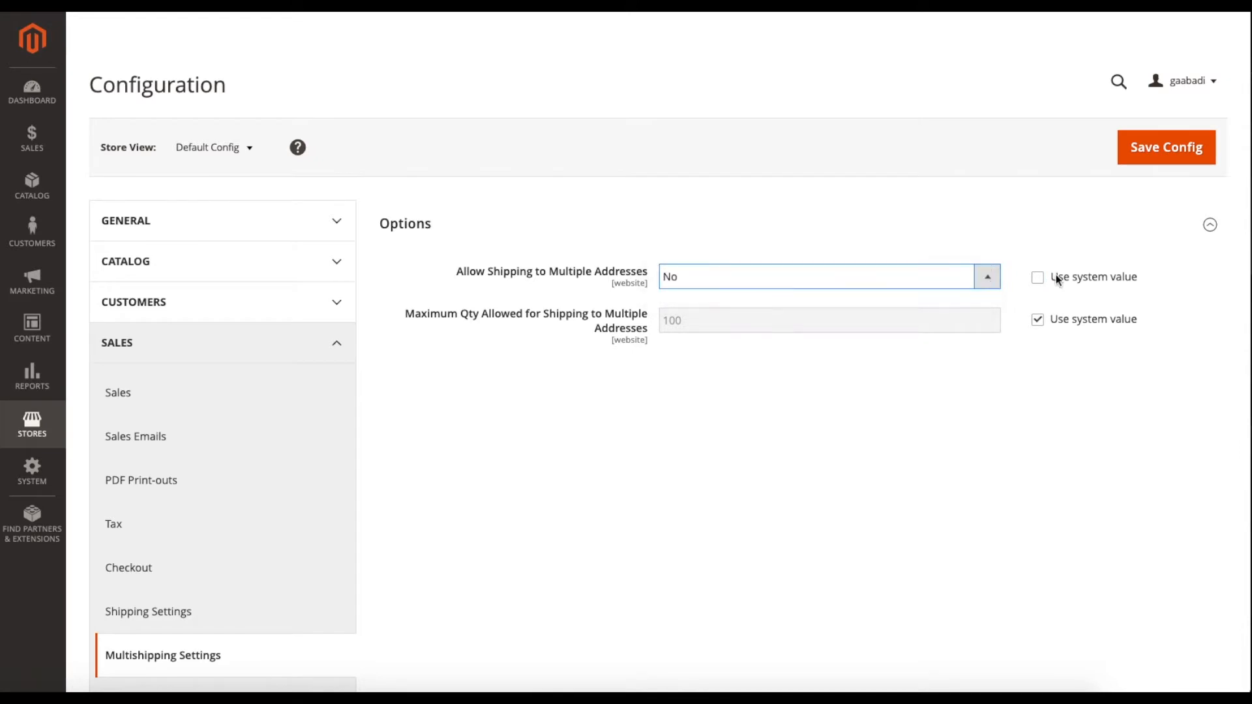
click(711, 279)
click(746, 263)
click(1038, 277)
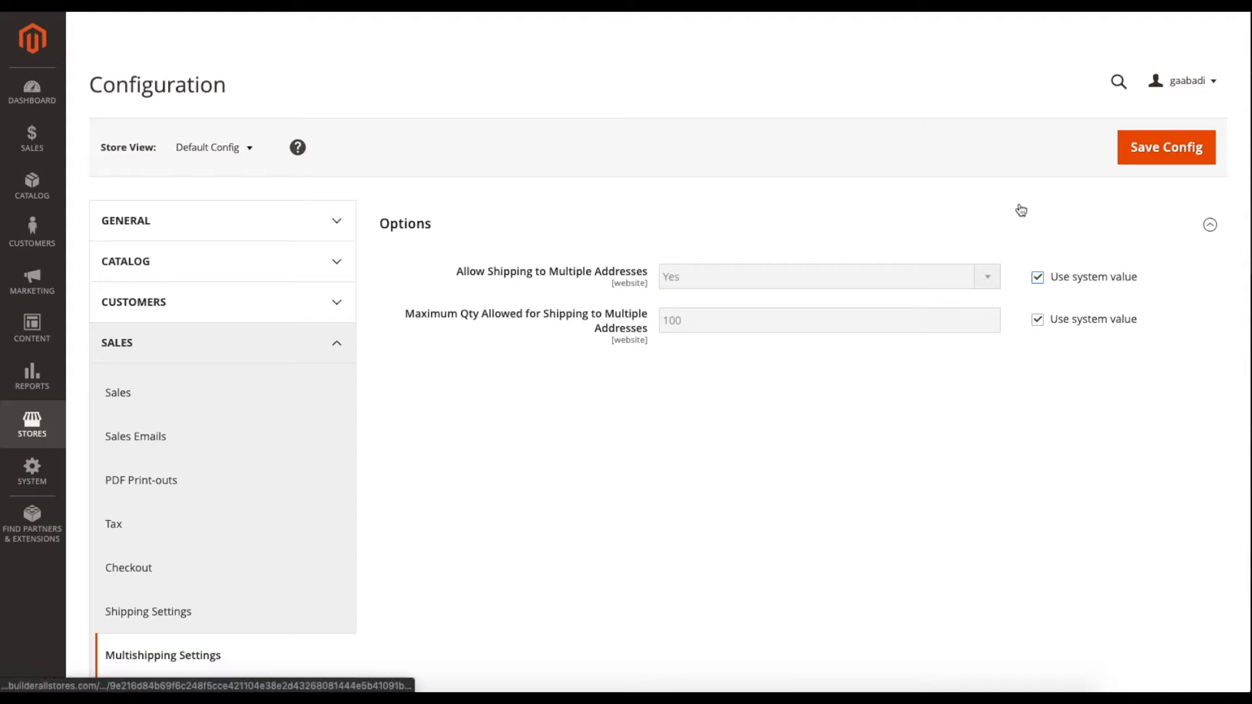
click(1146, 159)
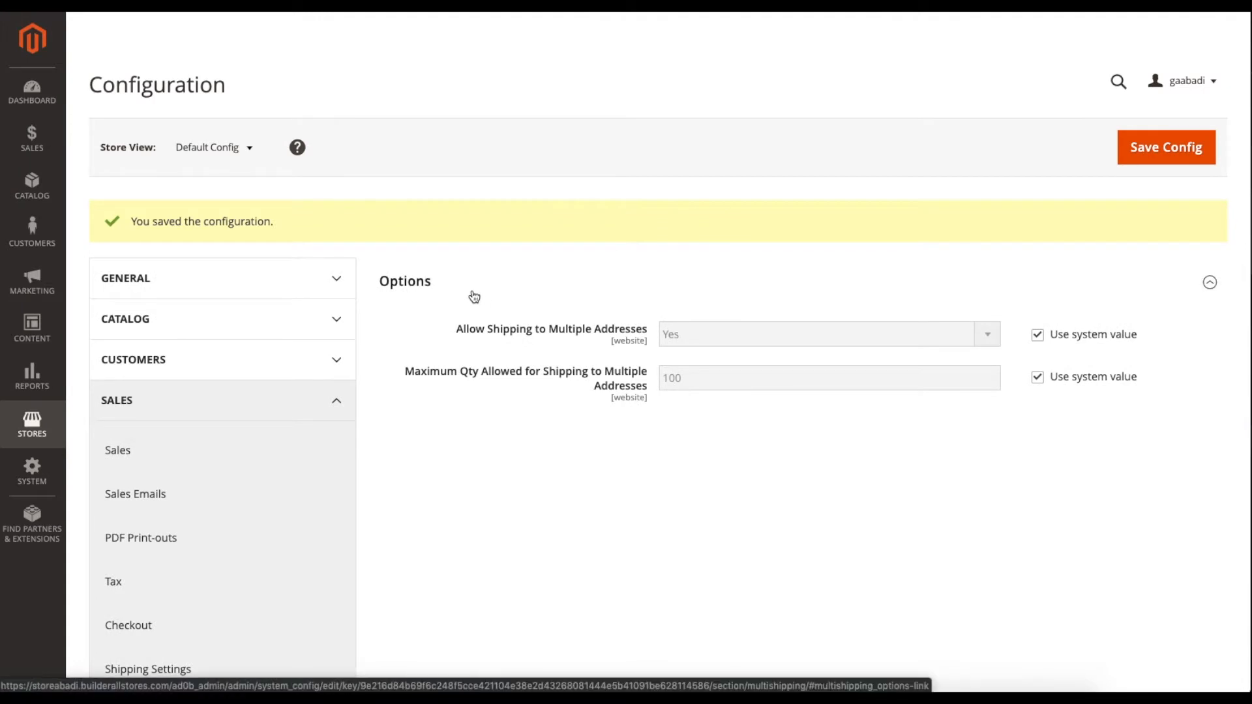
scroll(490, 342, down, 3)
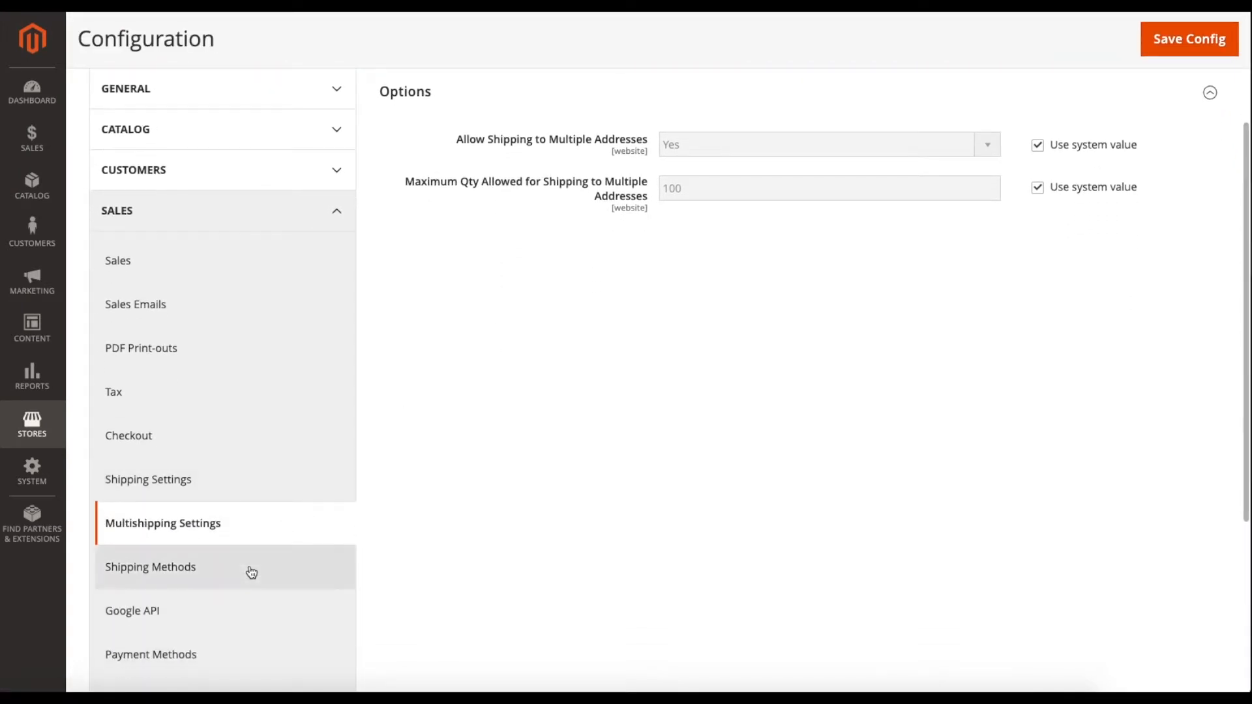
Open Shipping Methods and expand the Flat Rate section.
click(251, 572)
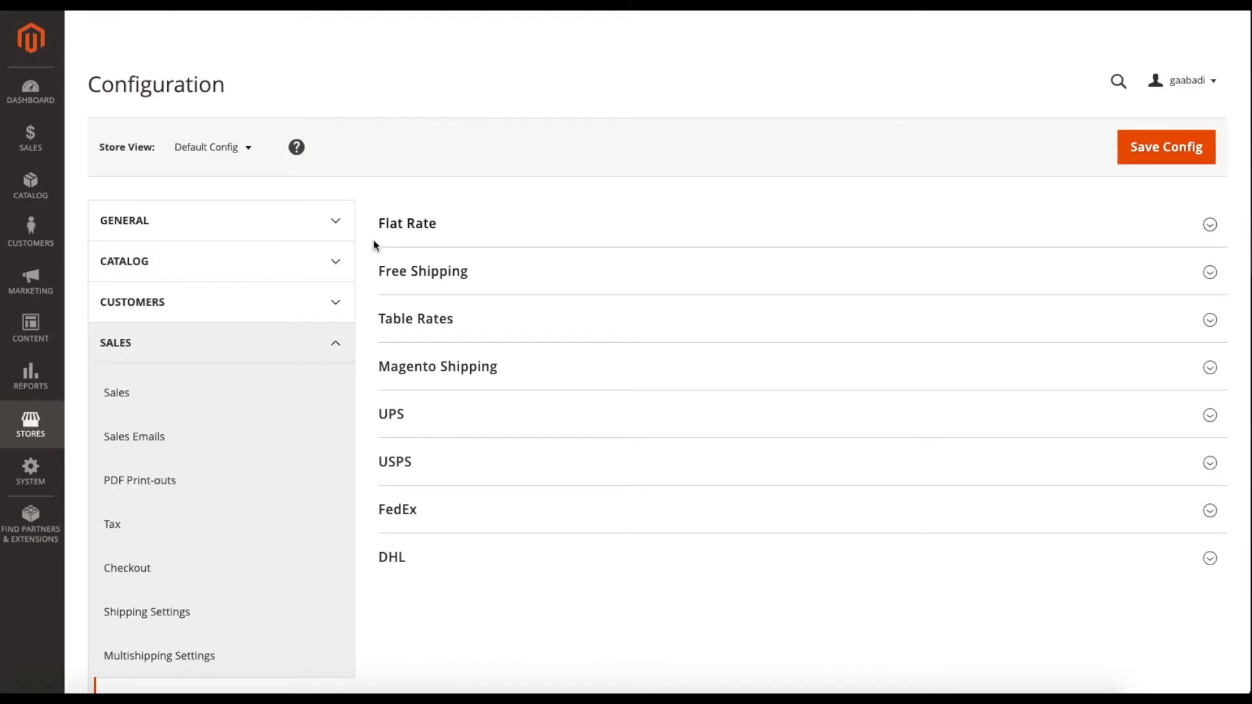
scroll(373, 241, down, 1)
scroll(373, 244, up, 1)
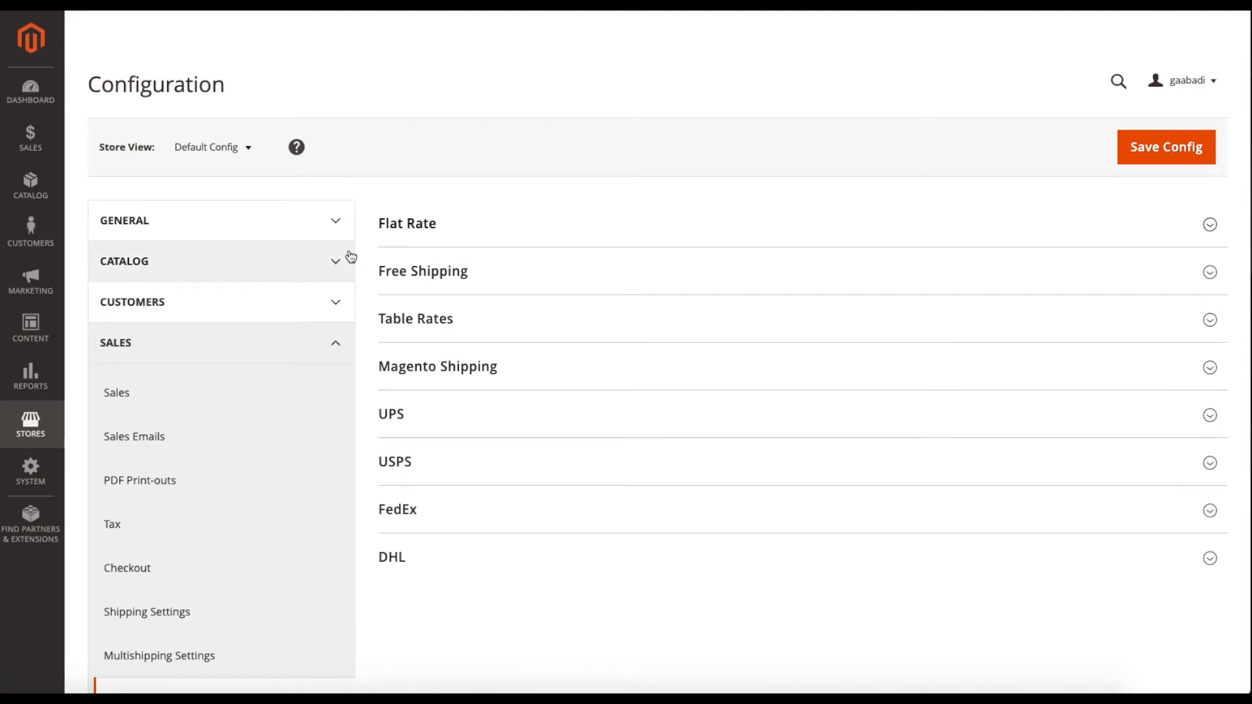
click(429, 225)
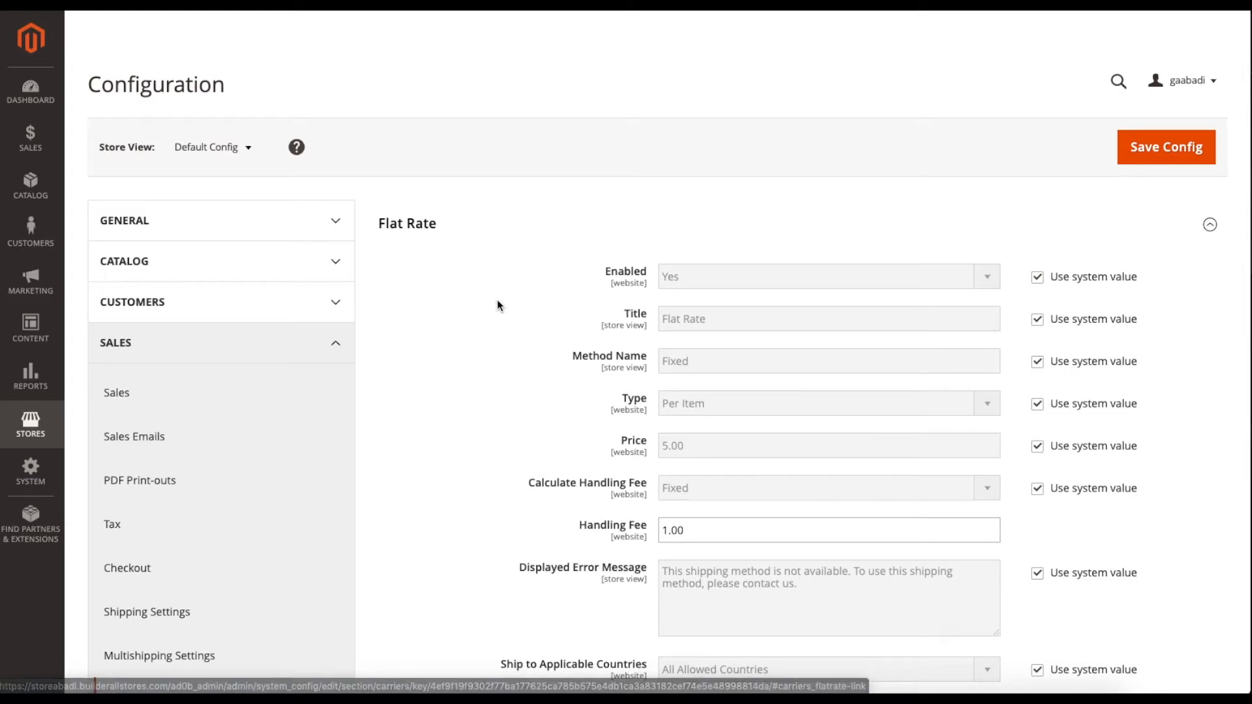
scroll(497, 302, down, 2)
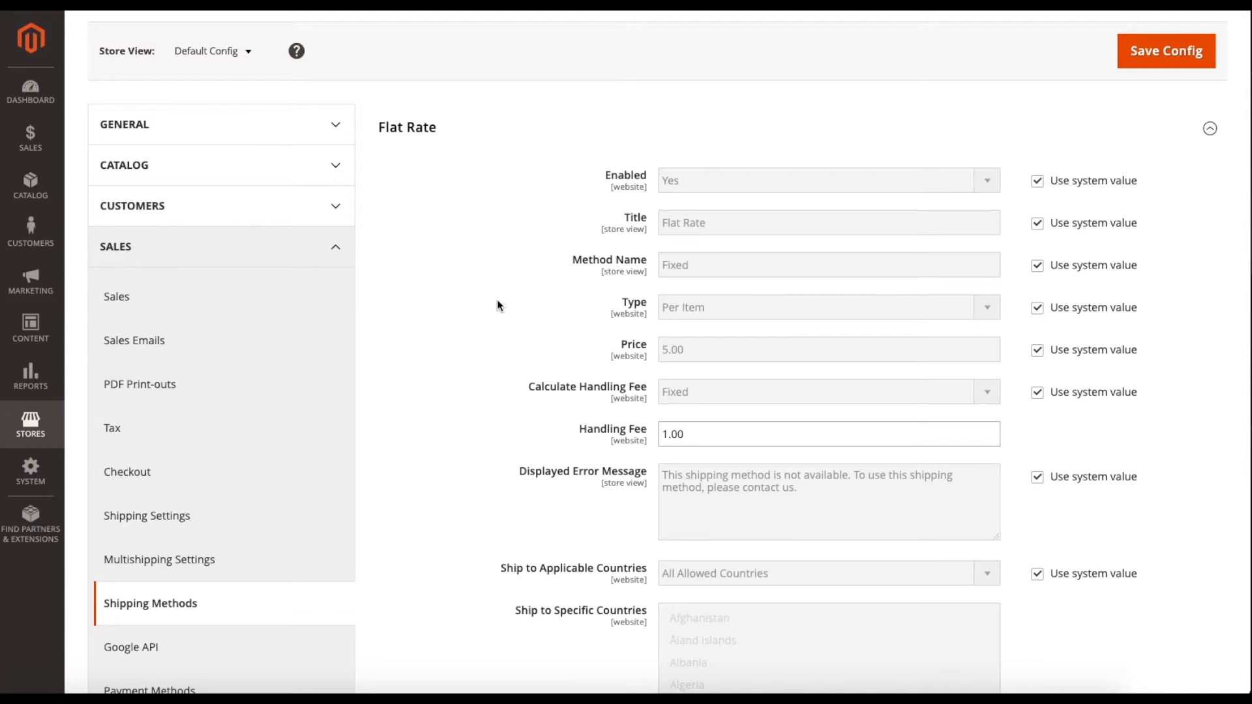
scroll(497, 304, up, 1)
scroll(497, 303, down, 2)
scroll(497, 304, up, 1)
Try Flat Rate Enabled as No, then Yes, and restore its system value.
click(1038, 176)
click(825, 167)
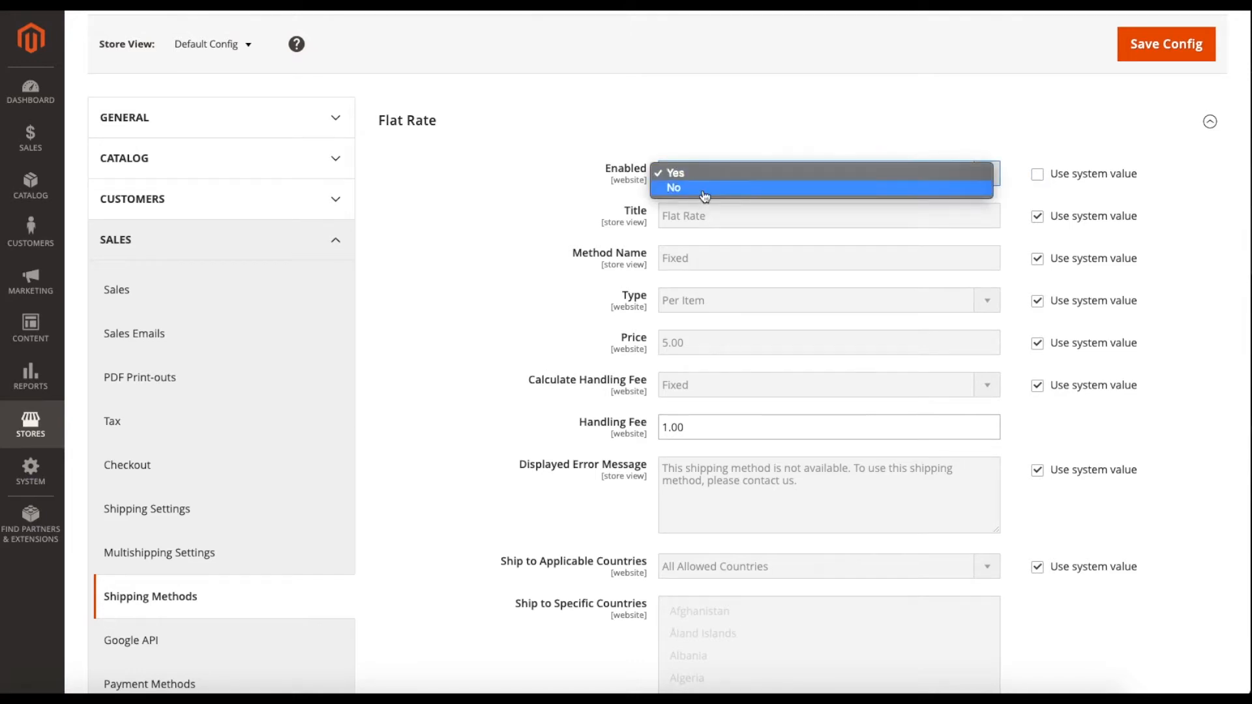
click(704, 194)
click(705, 171)
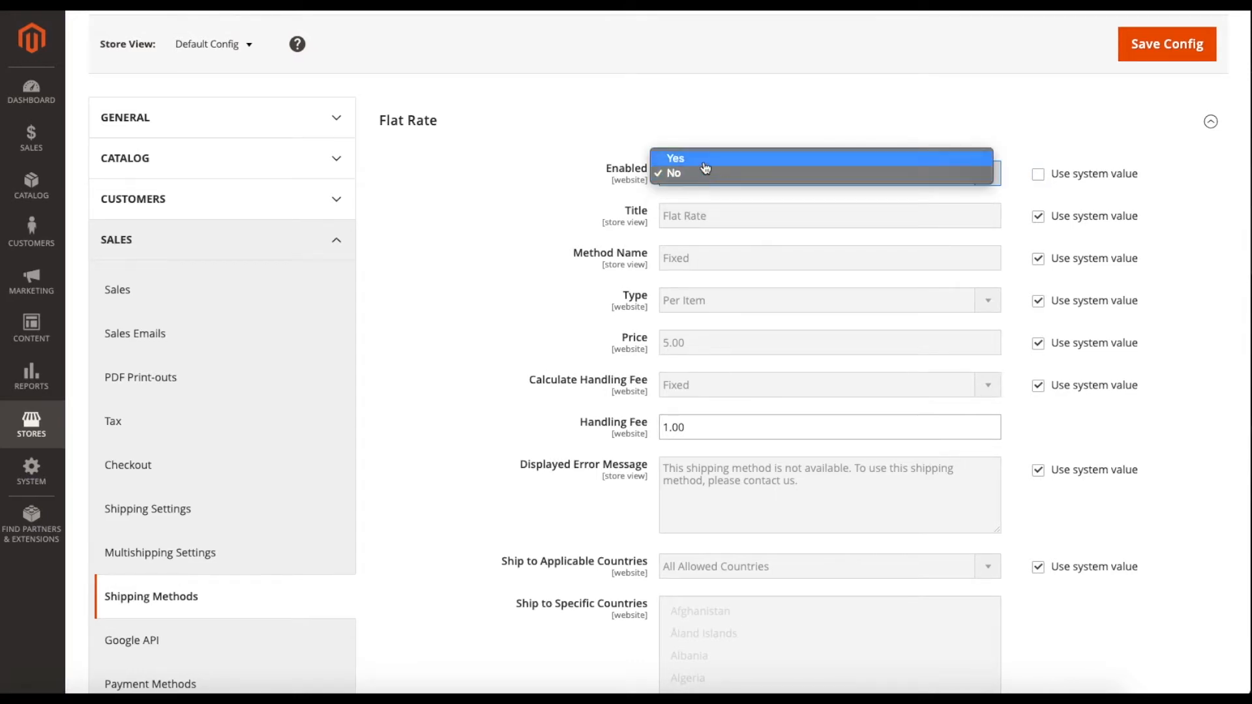
click(678, 158)
click(1039, 178)
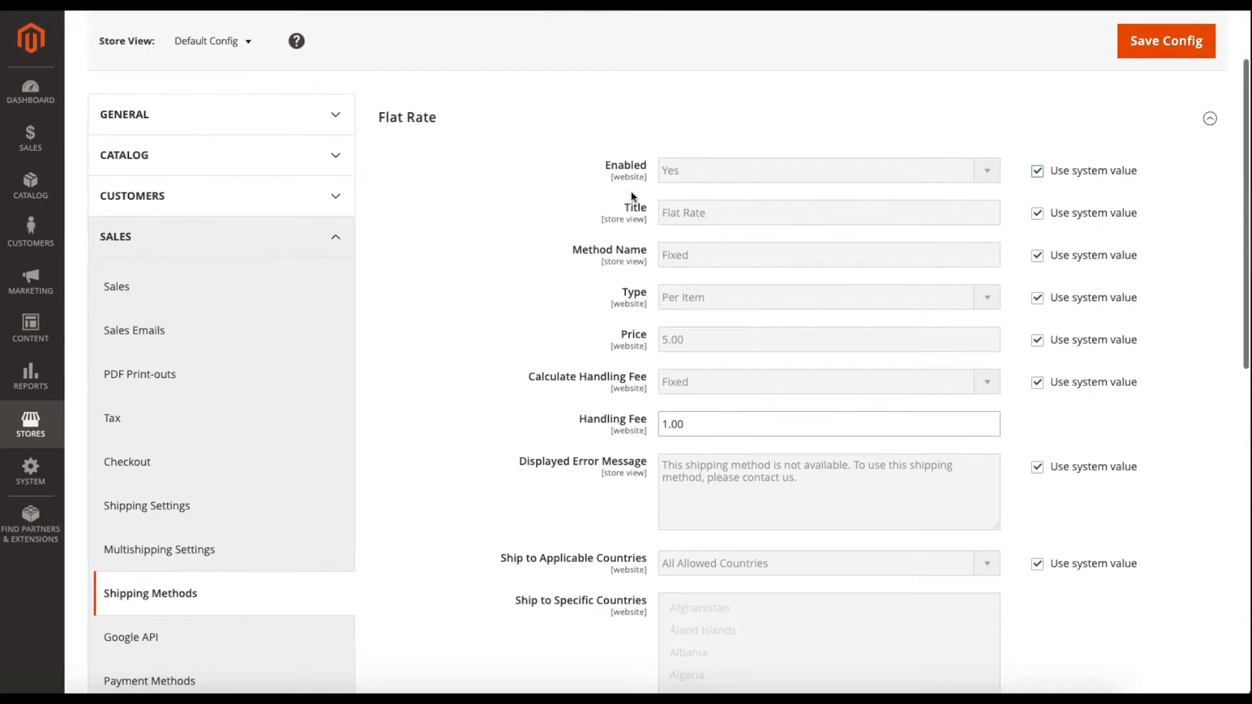
scroll(631, 191, down, 1)
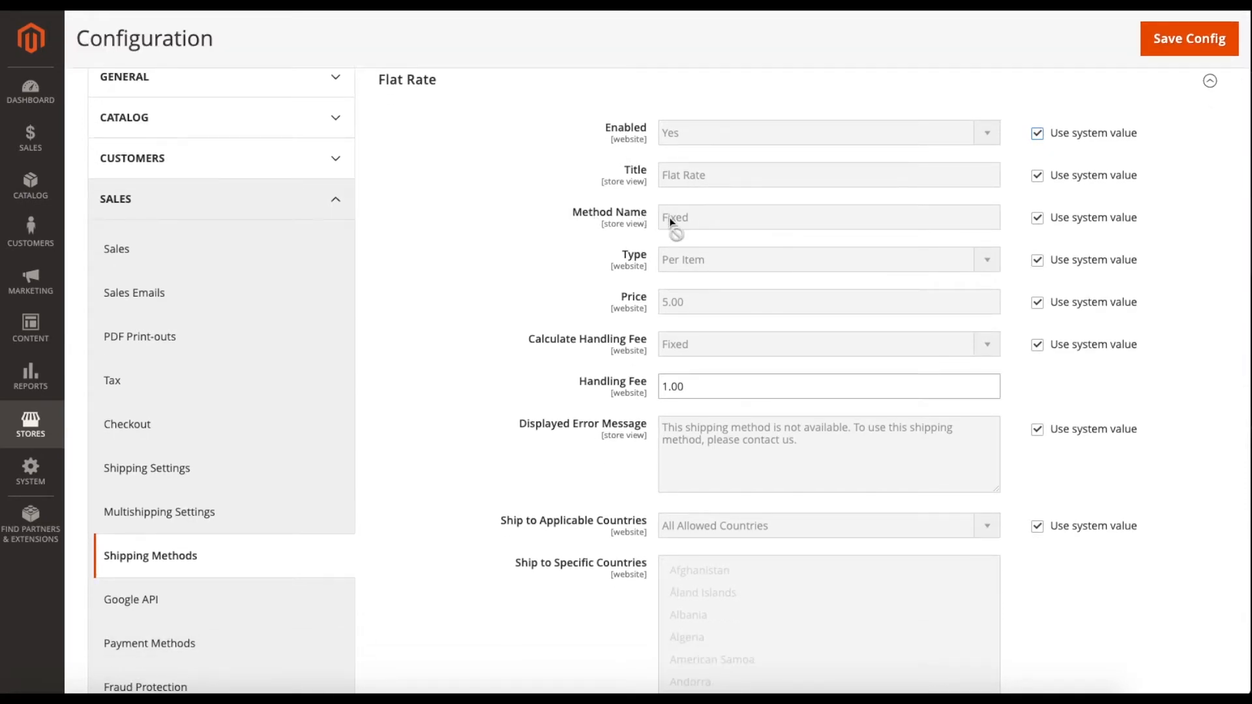
scroll(595, 211, up, 2)
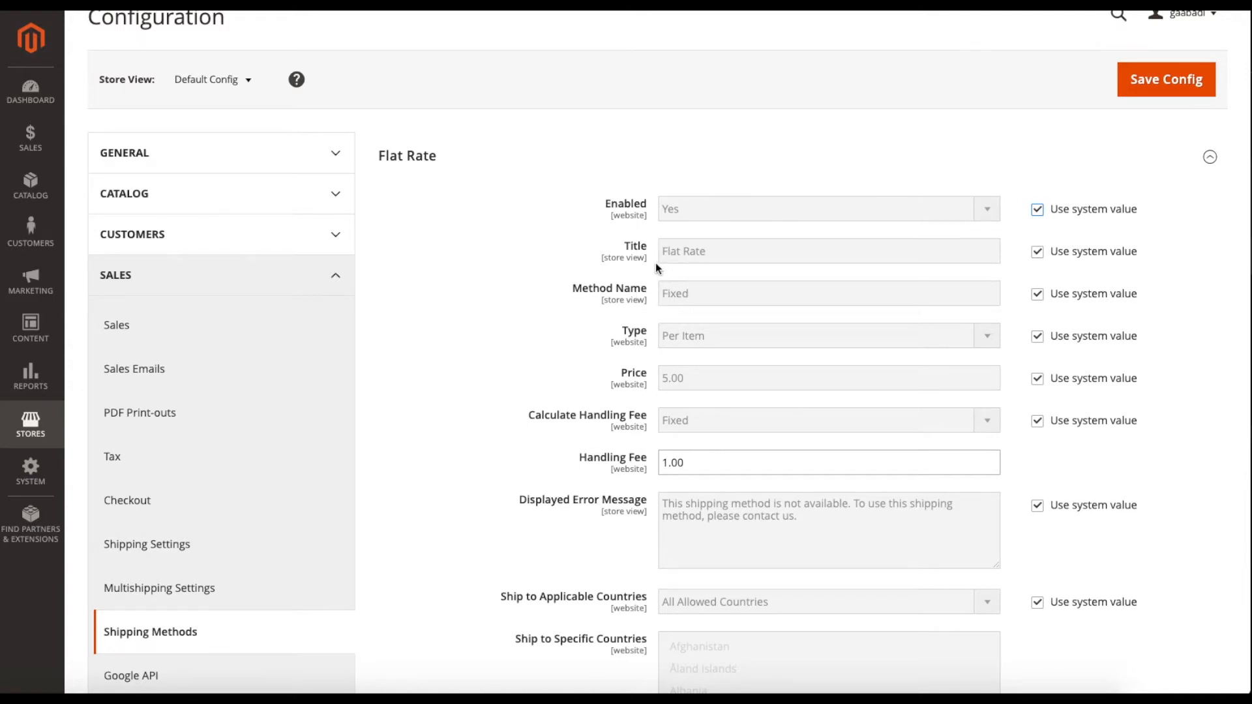
scroll(654, 266, down, 1)
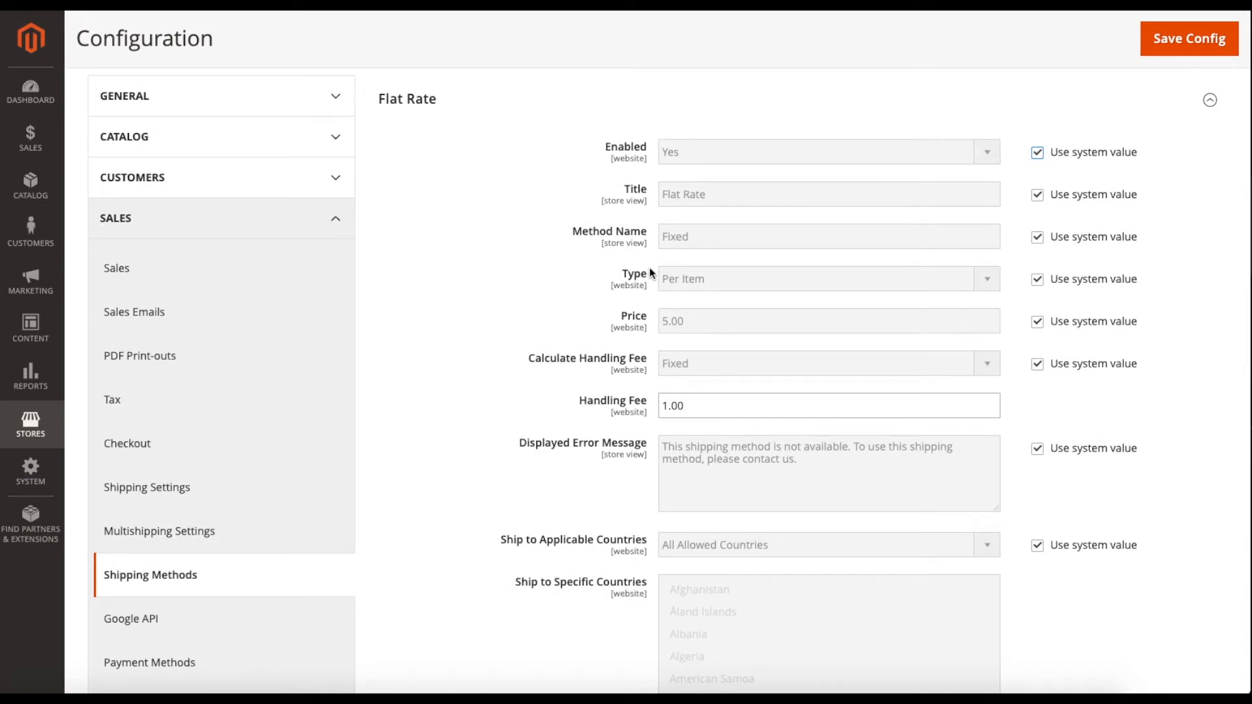
scroll(650, 268, down, 1)
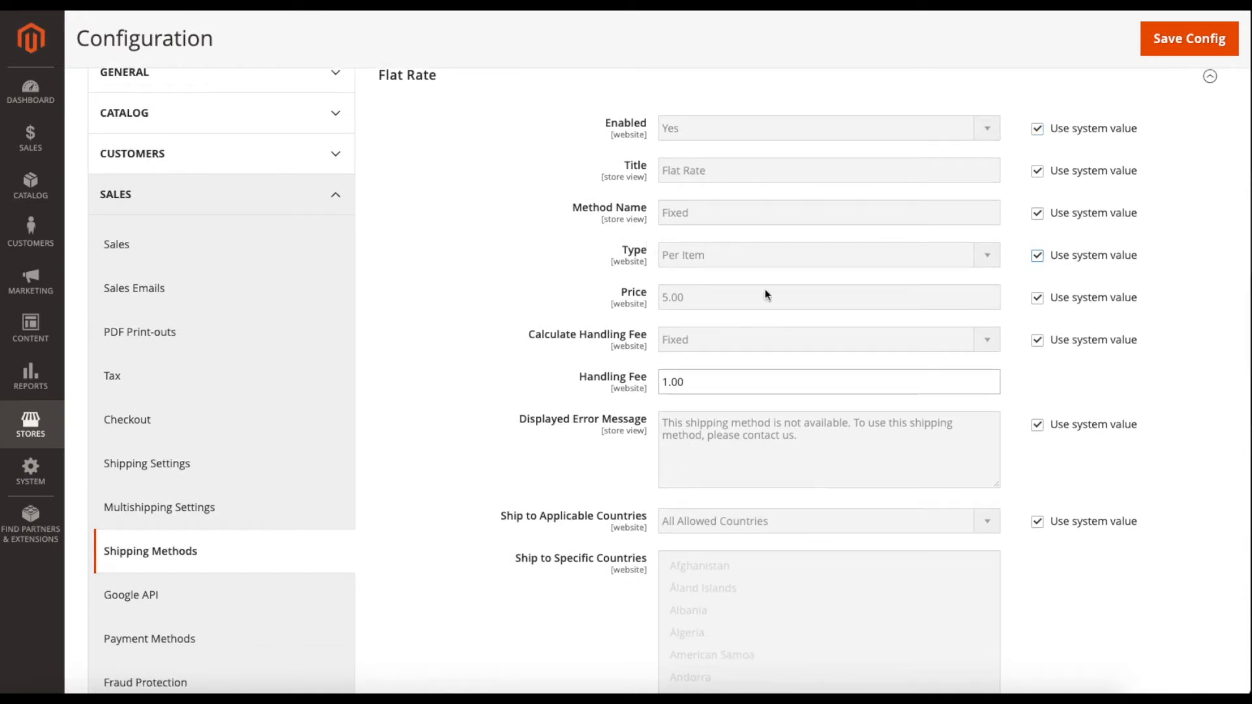
Try Flat Rate Type Per Order and None, check price 5.00 and handling fee 1.00, then restore the Type default.
click(1037, 256)
click(893, 264)
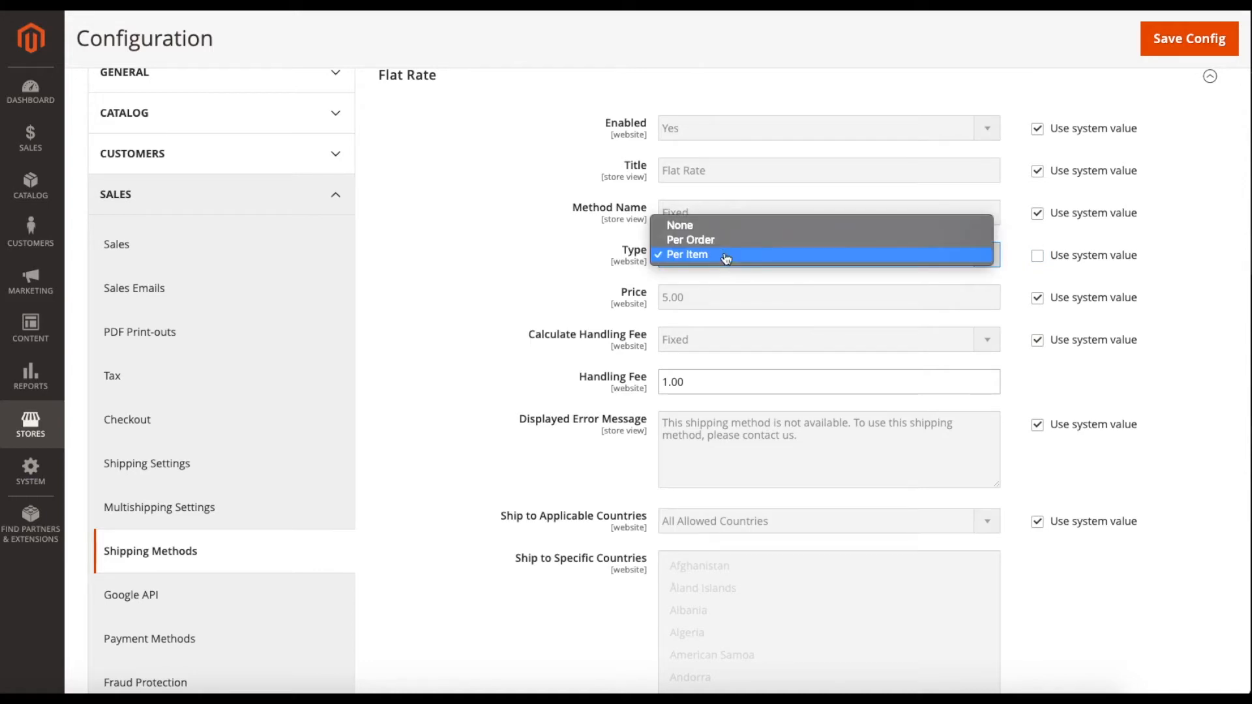
click(711, 241)
click(706, 254)
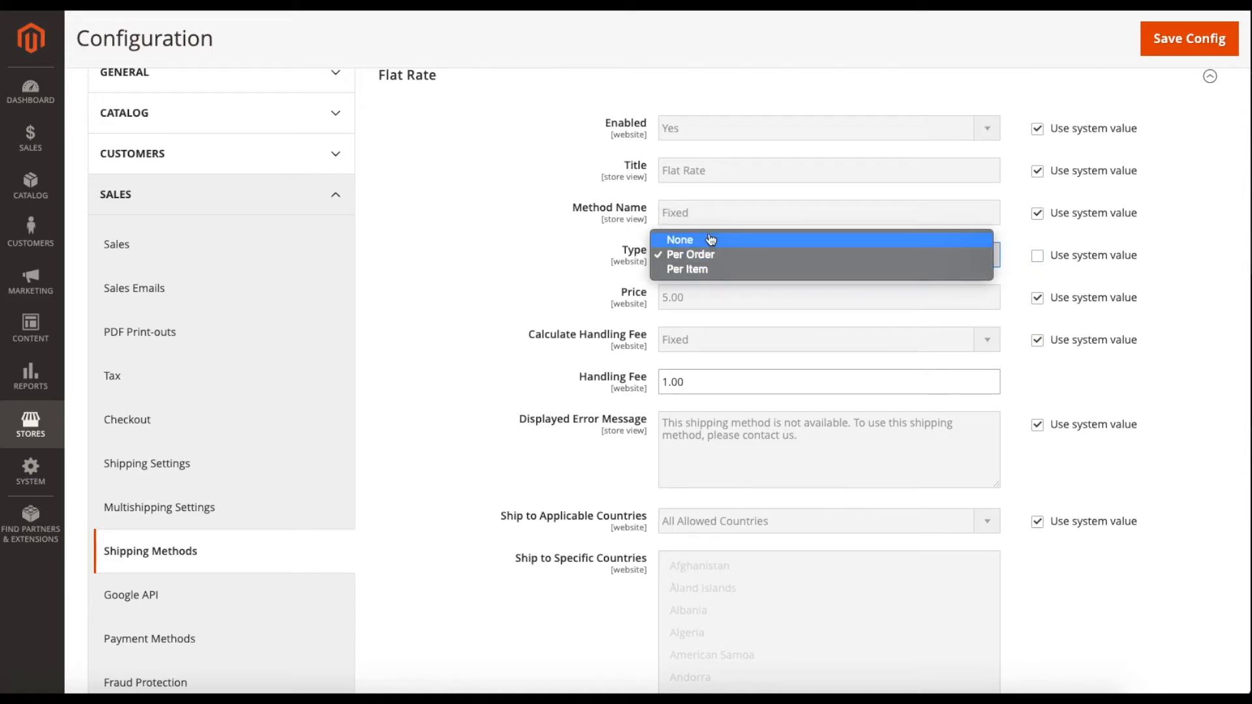
click(710, 239)
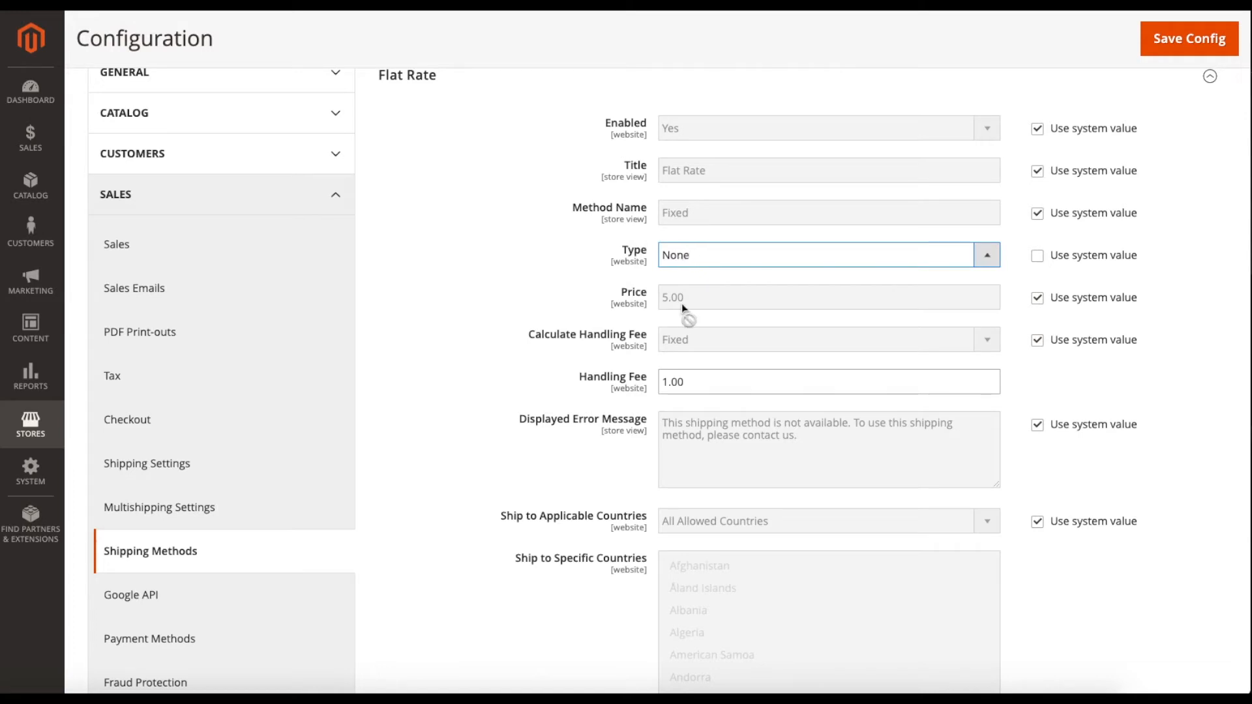
drag(693, 302, 637, 304)
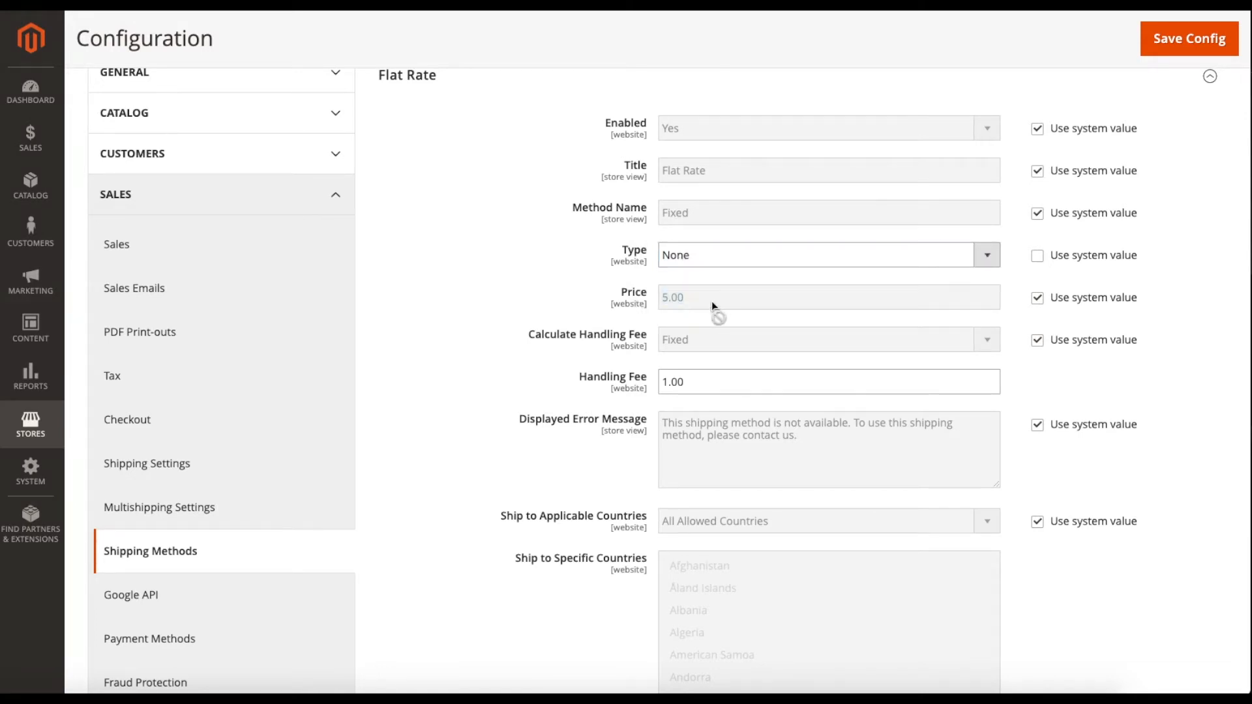
scroll(652, 303, up, 1)
click(624, 302)
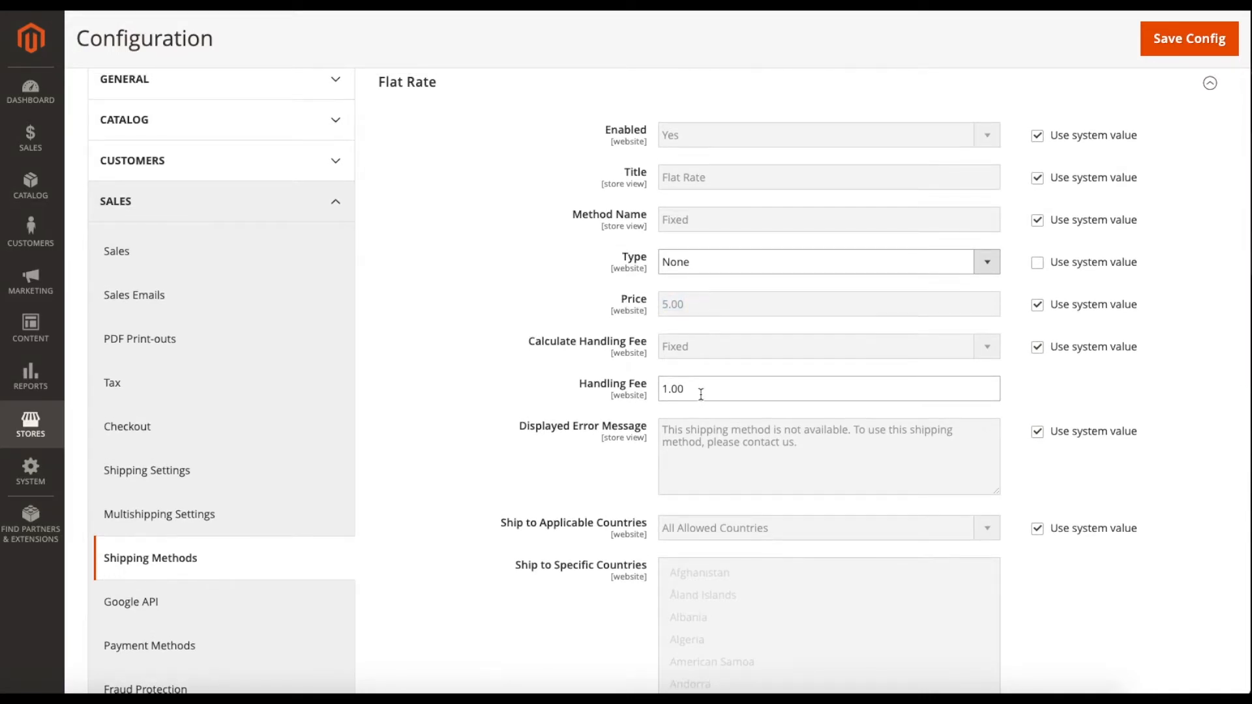
scroll(701, 394, down, 1)
drag(698, 390, 657, 385)
scroll(658, 385, up, 1)
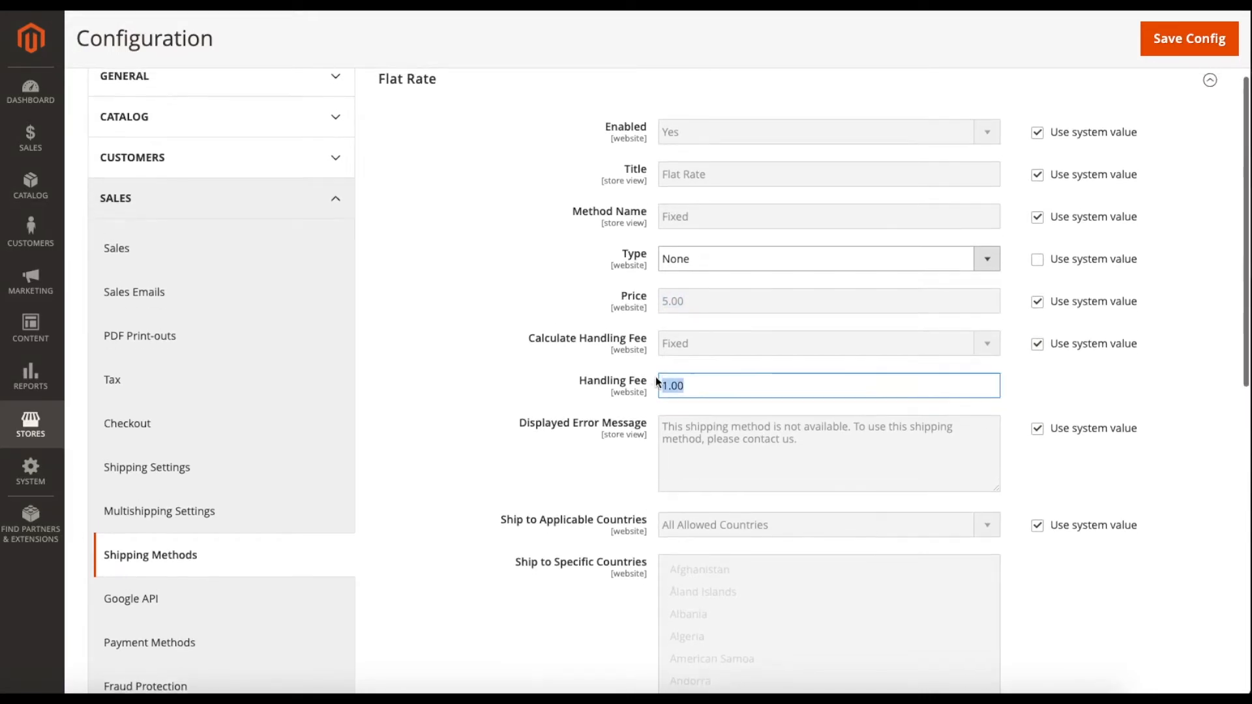
click(704, 370)
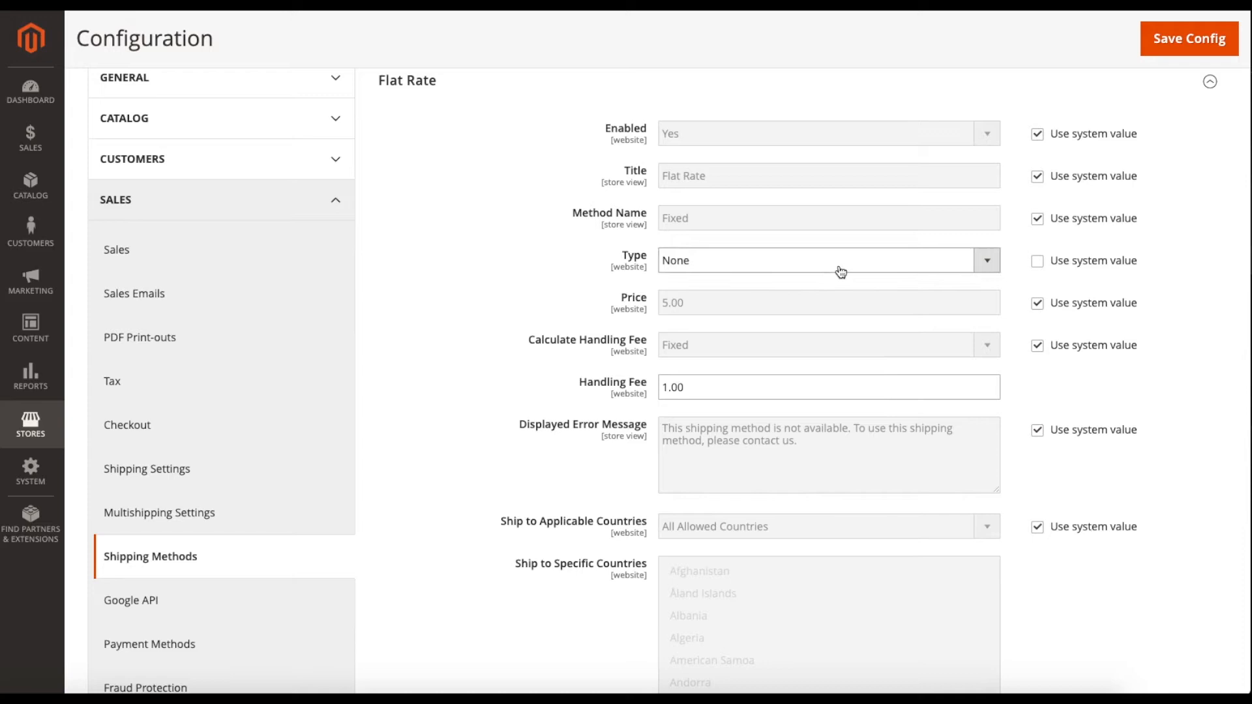
click(1037, 261)
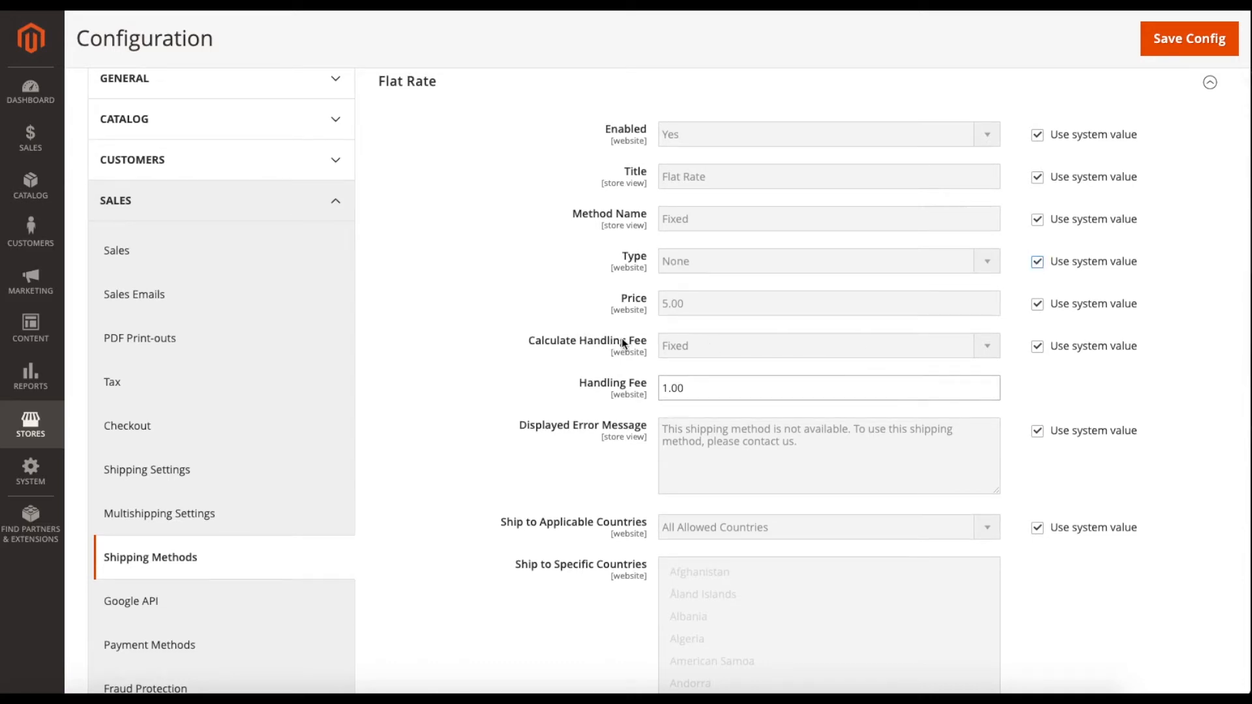
Switch handling fee calculation to Percent, back to Fixed, and restore its system default.
click(1038, 348)
click(855, 350)
click(750, 361)
click(783, 351)
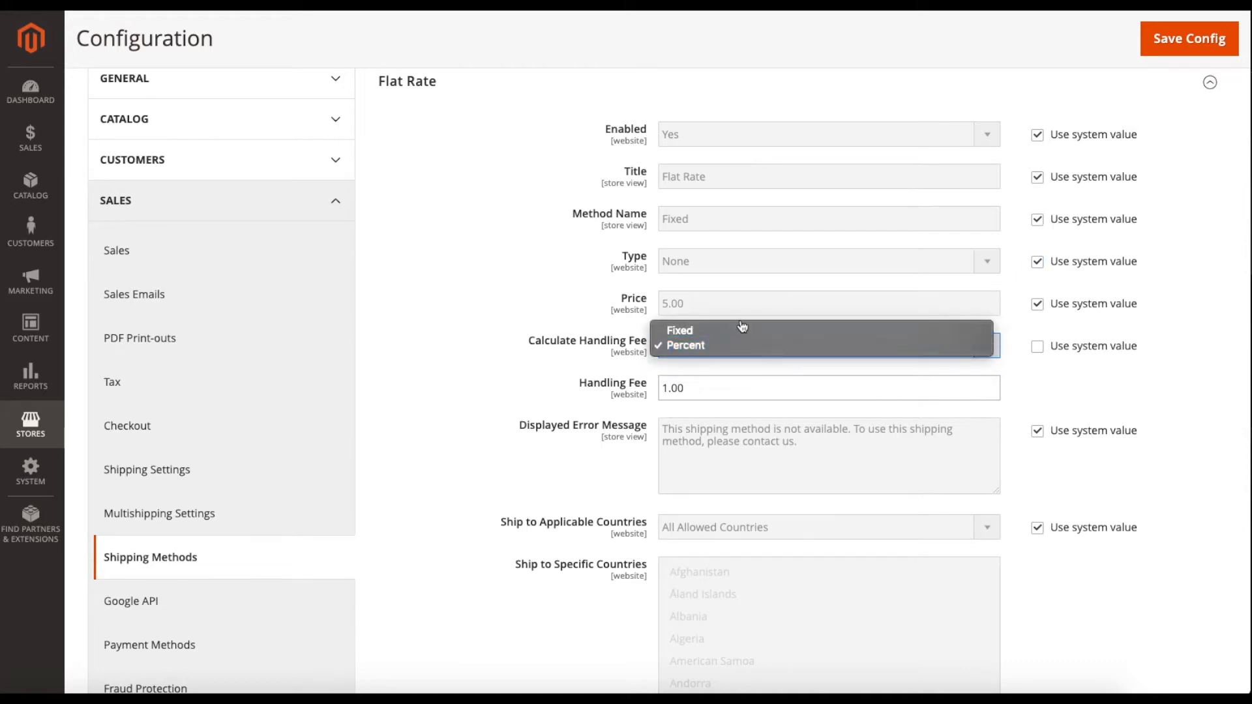
click(744, 330)
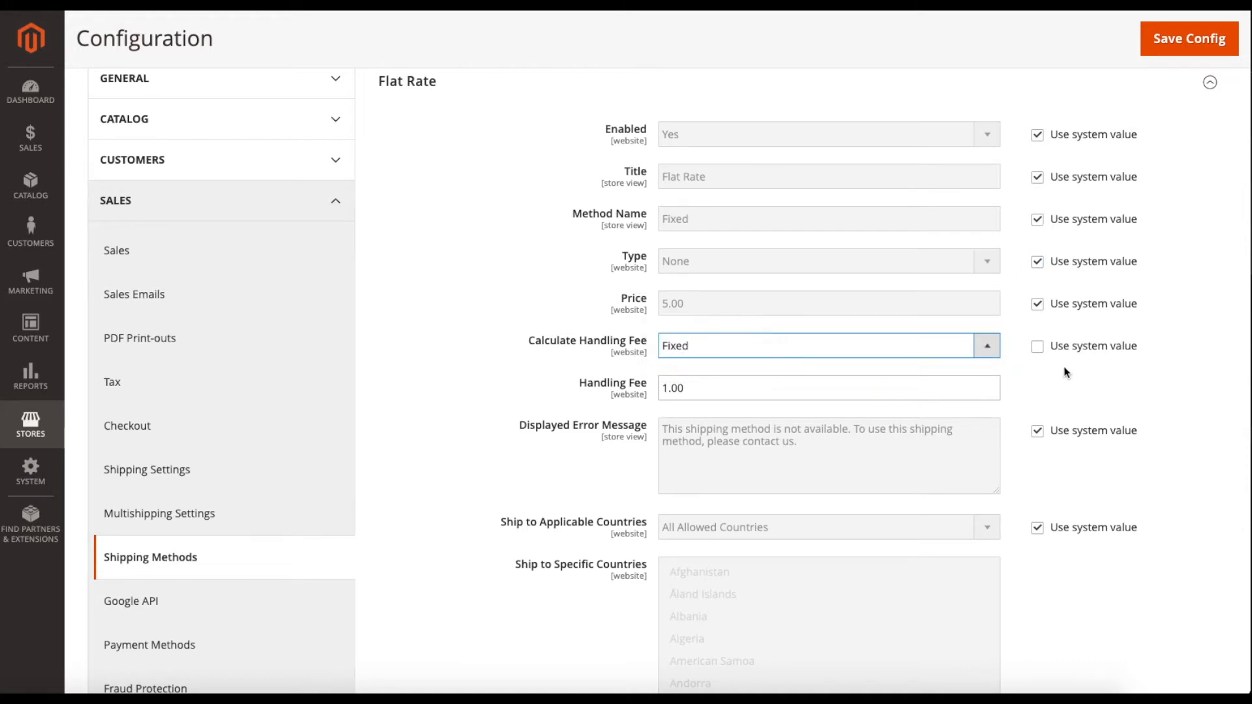
click(1043, 357)
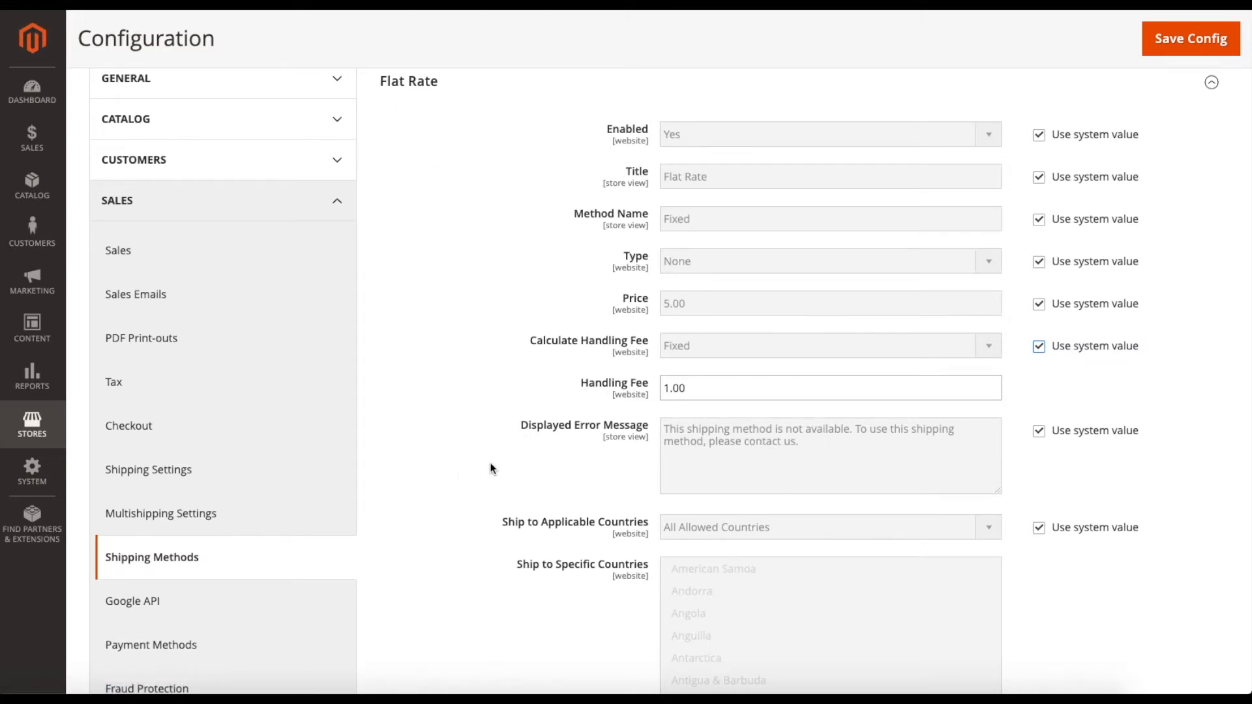
Override applicable countries, try Specific Countries, and return to All Allowed Countries.
scroll(496, 465, down, 1)
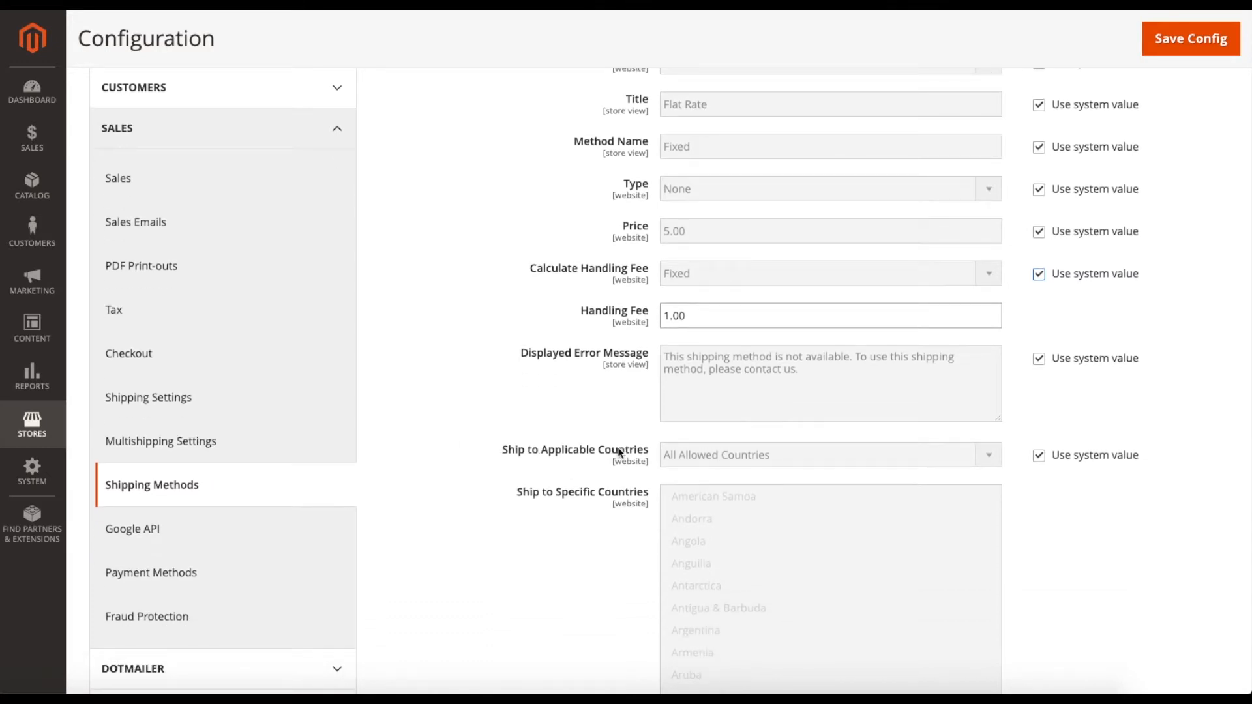
click(1039, 455)
click(872, 459)
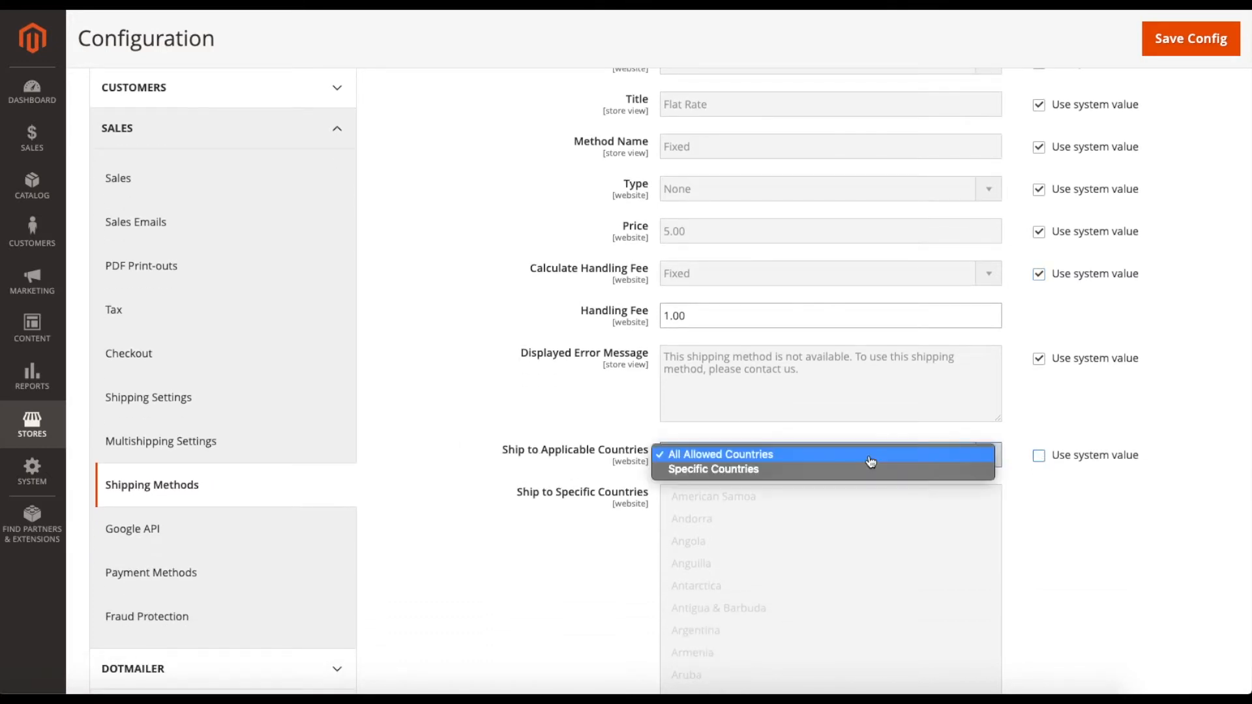
click(787, 478)
scroll(771, 523, down, 1)
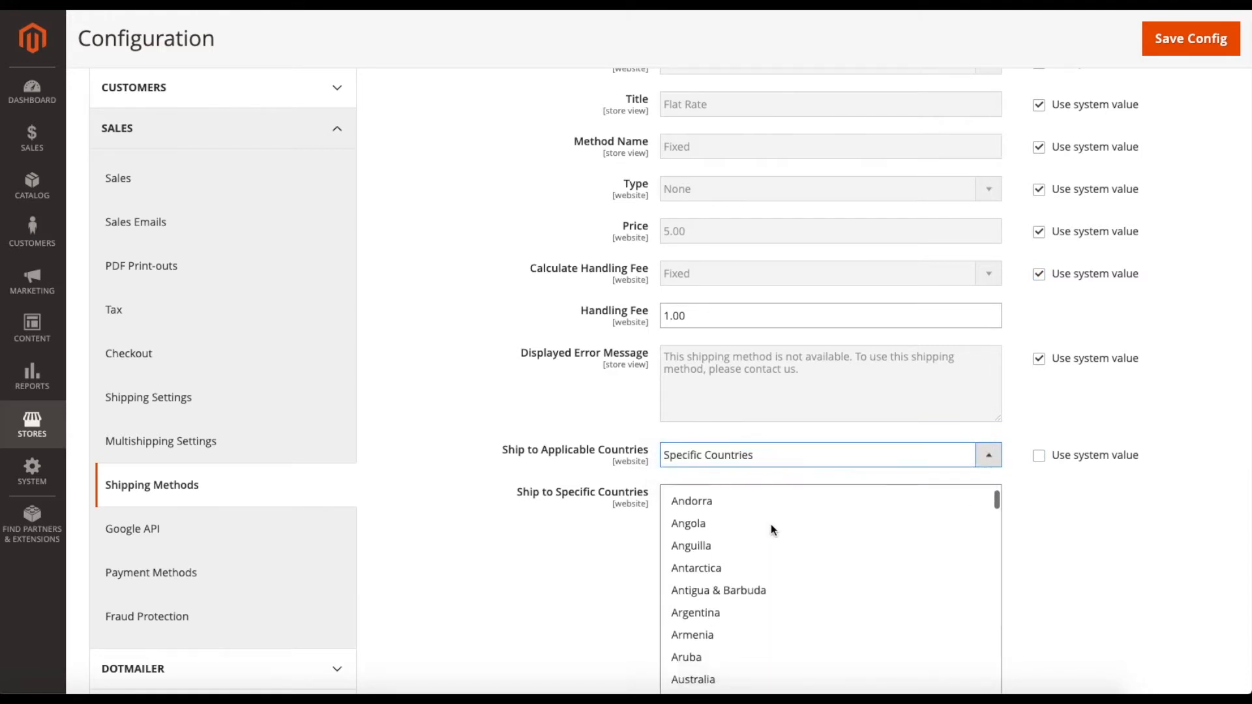
click(750, 465)
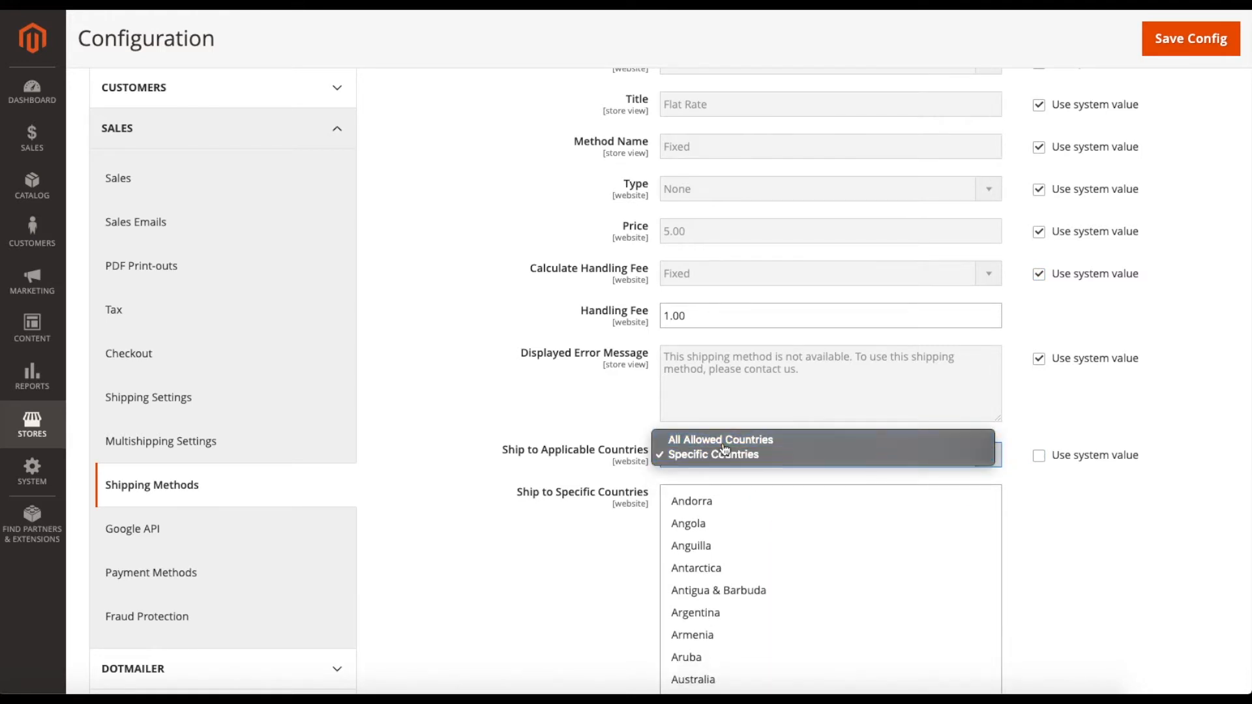
click(724, 443)
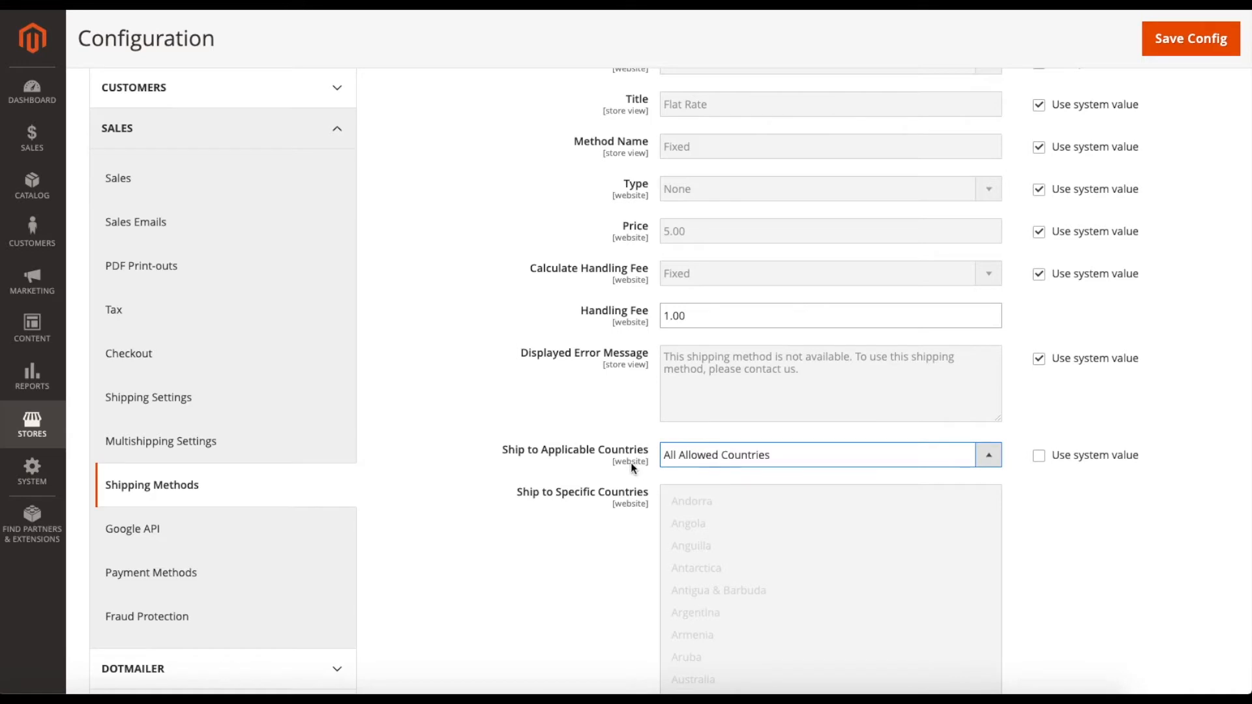
scroll(506, 310, up, 3)
click(337, 168)
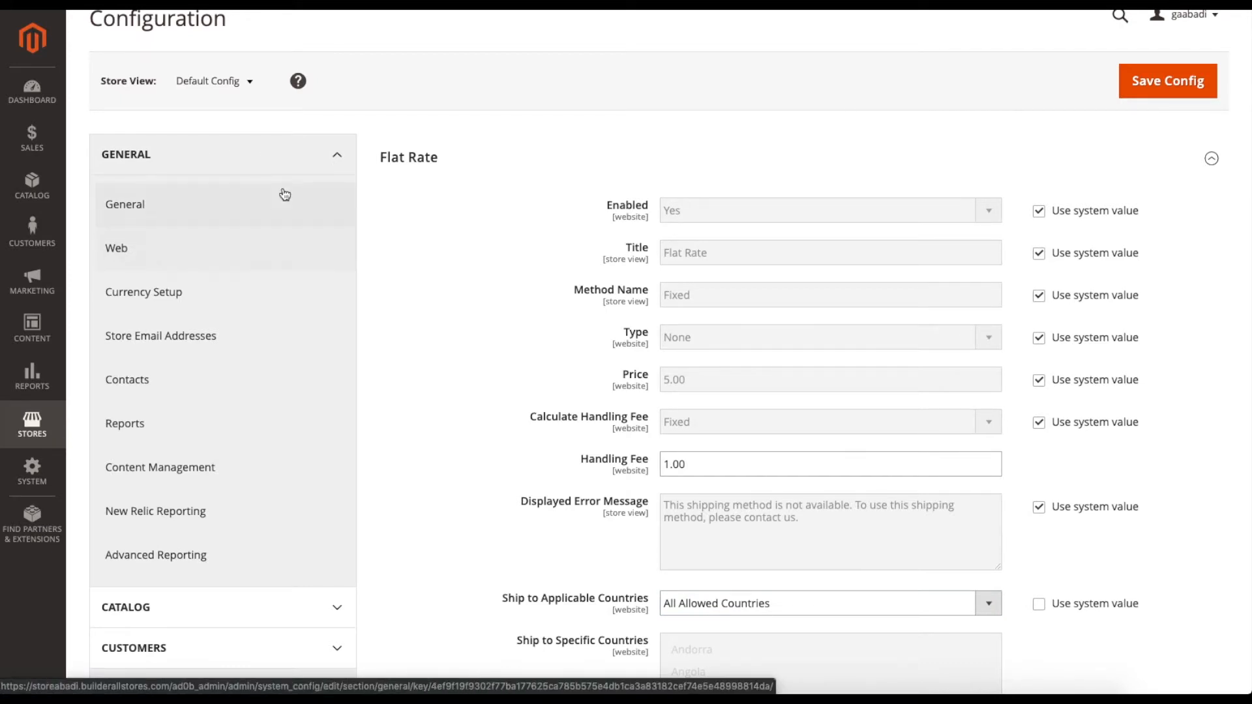
click(312, 160)
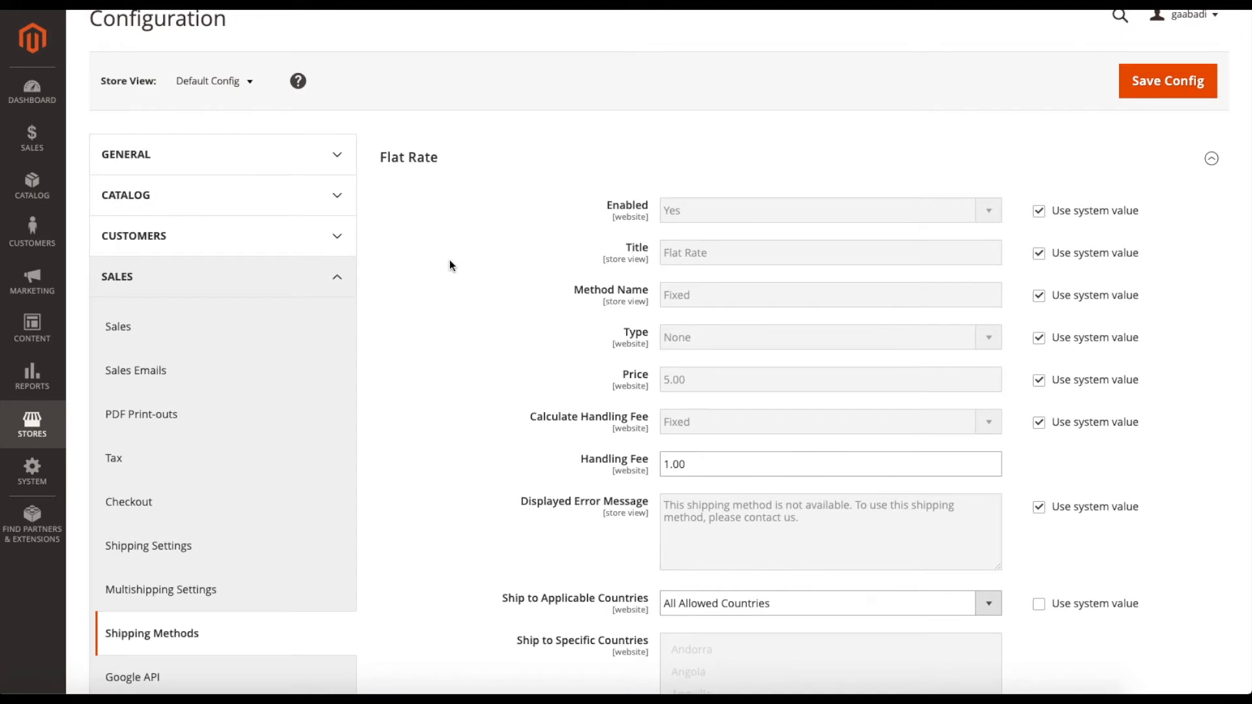
Set Show Method if Not Applicable to Yes, then back to No.
scroll(460, 277, down, 1)
scroll(459, 288, down, 3)
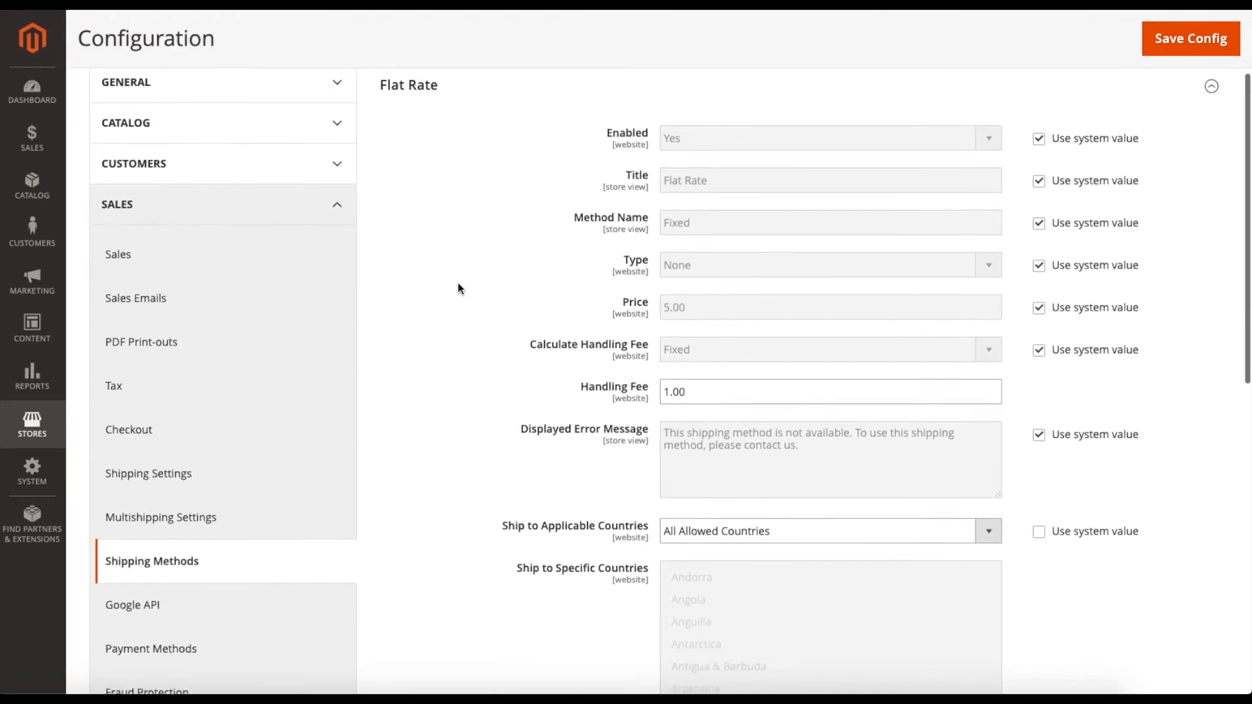
scroll(458, 284, down, 6)
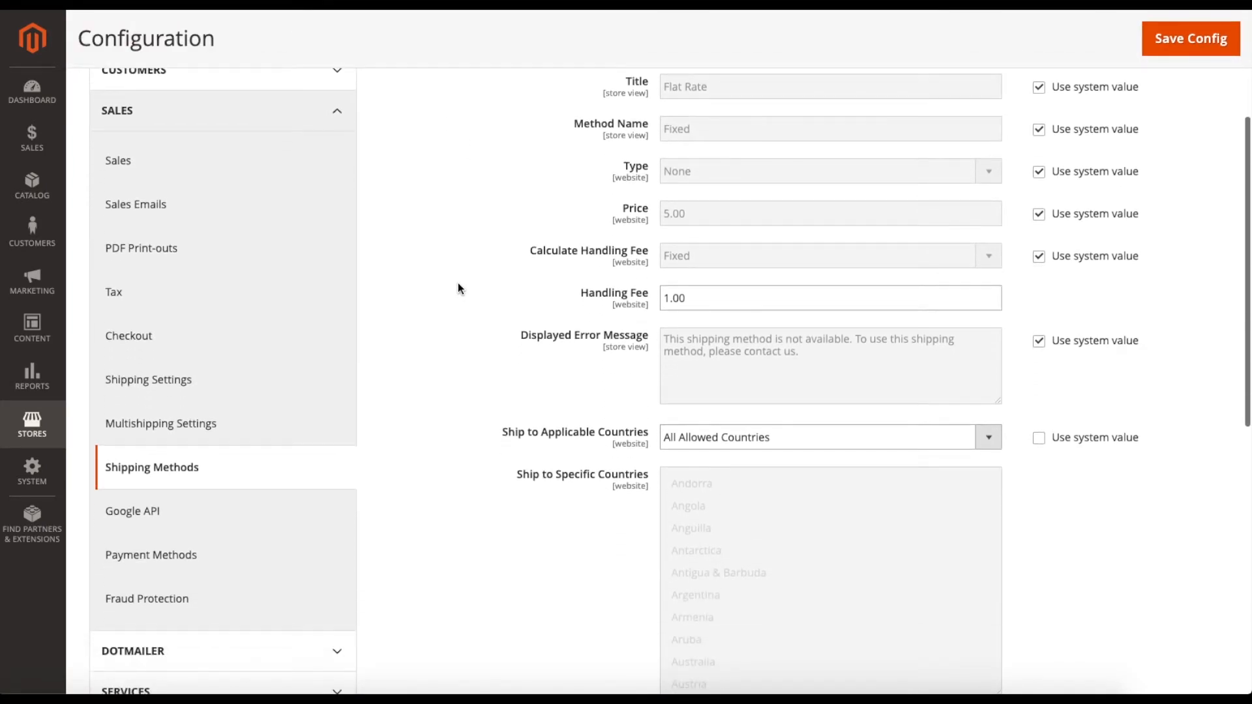
scroll(458, 285, down, 2)
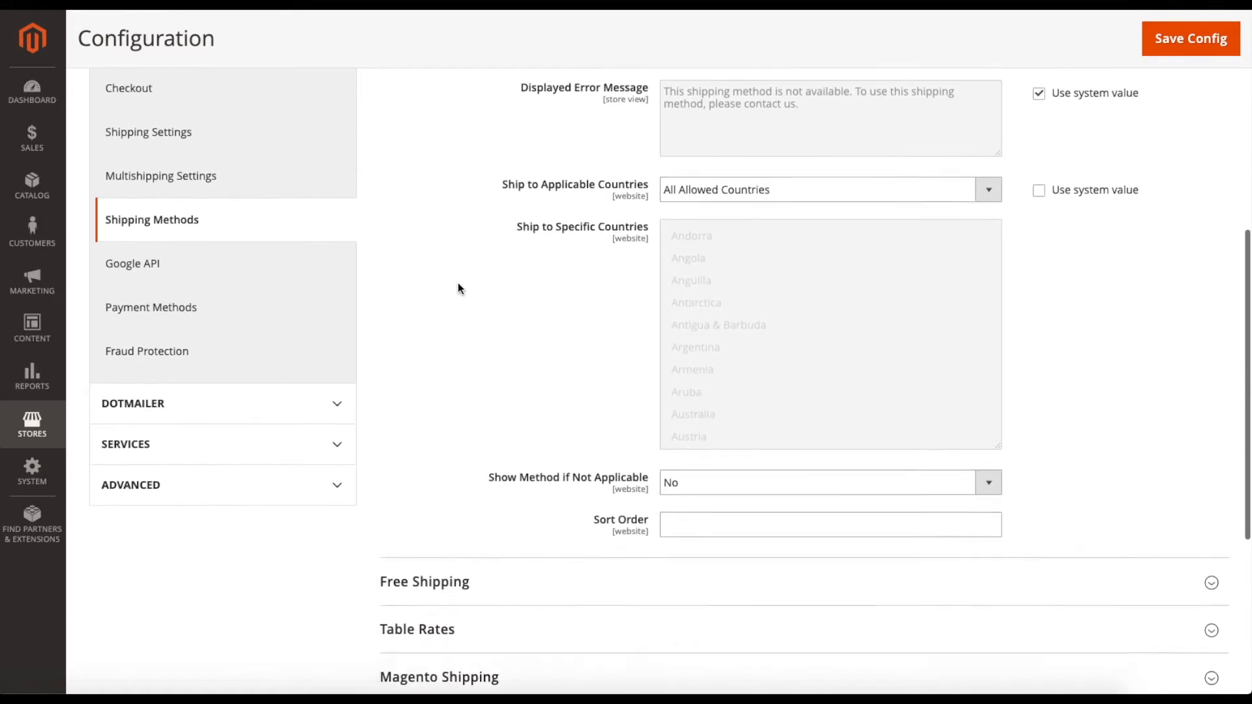
scroll(717, 430, down, 1)
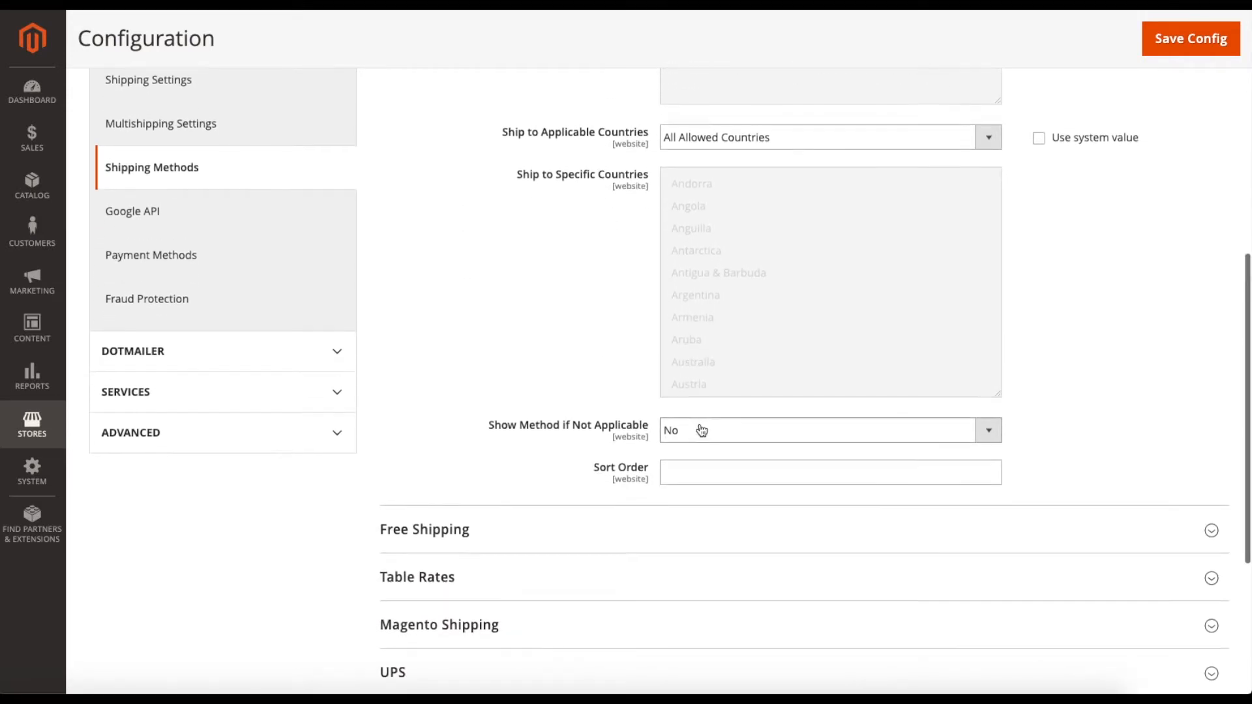
click(700, 429)
click(698, 413)
click(700, 432)
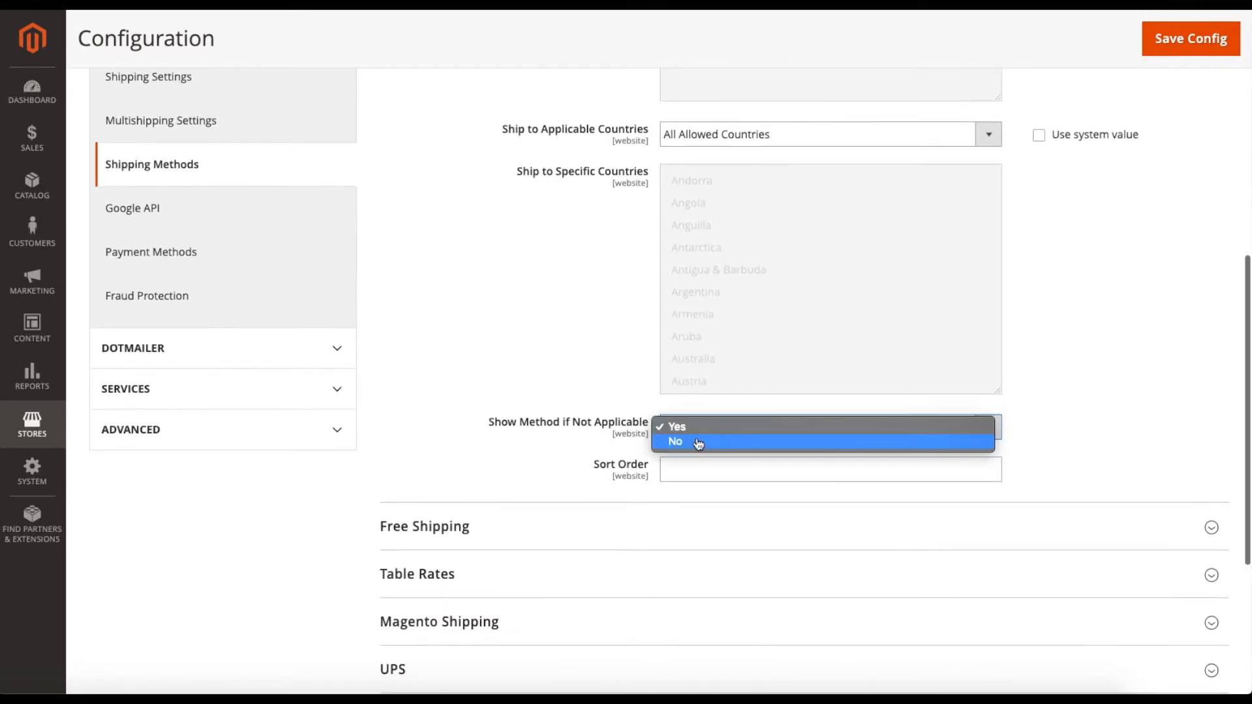
click(696, 439)
scroll(685, 452, down, 1)
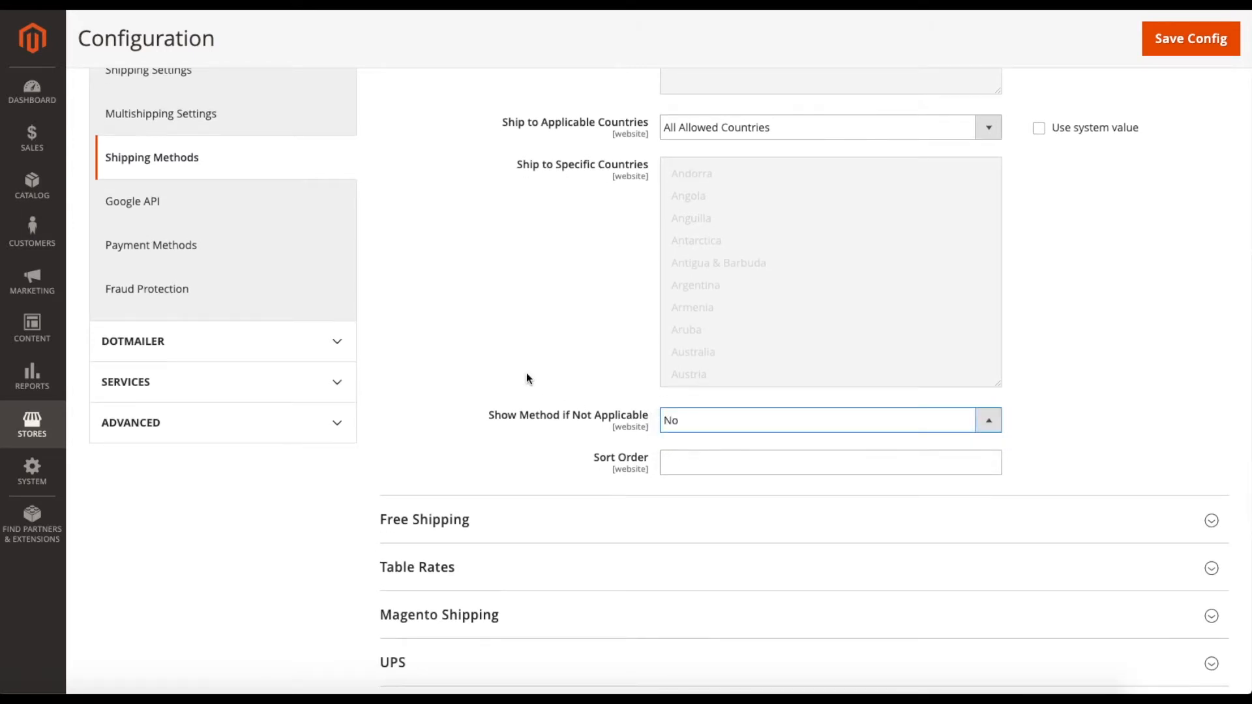
scroll(526, 377, down, 3)
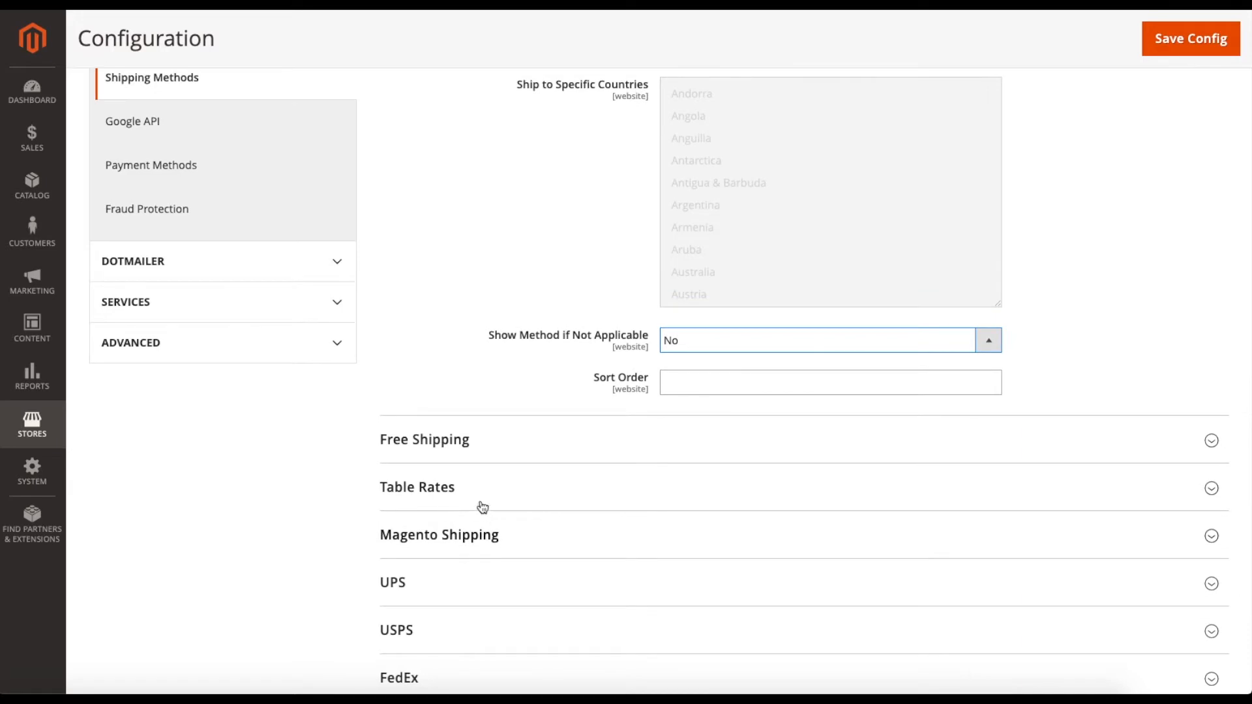
scroll(506, 373, up, 3)
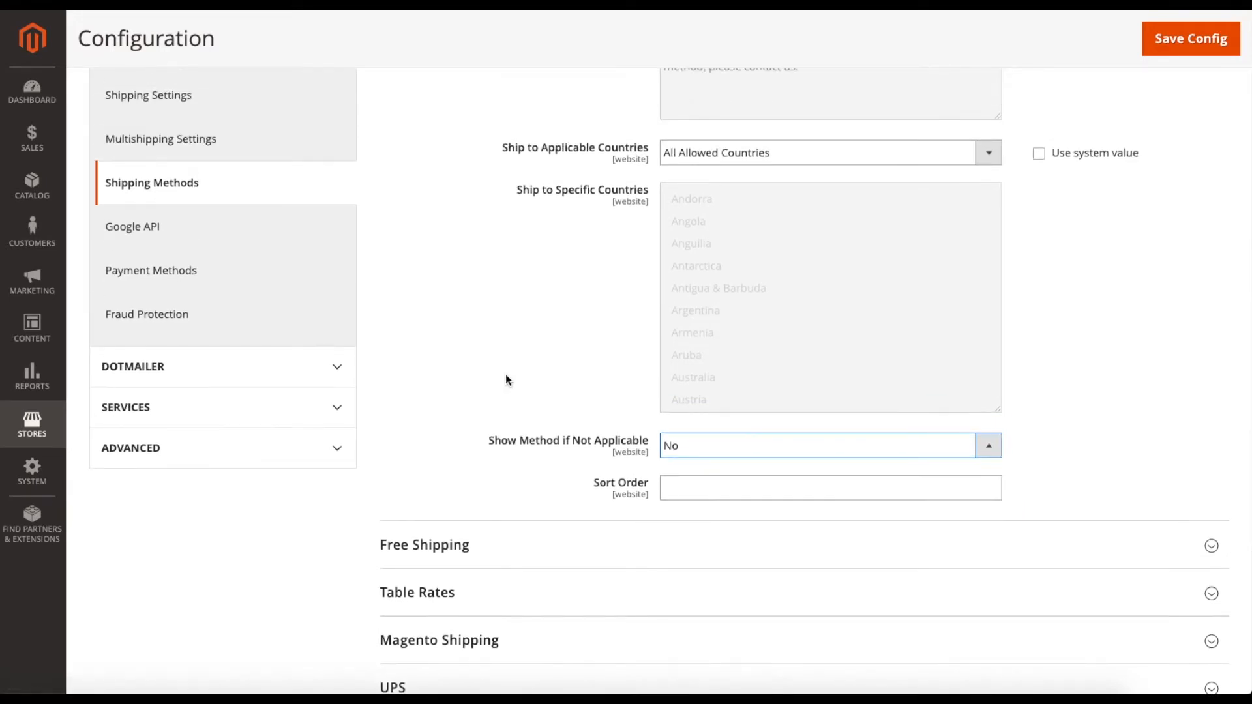
scroll(506, 380, down, 3)
scroll(506, 381, up, 12)
scroll(506, 381, up, 4)
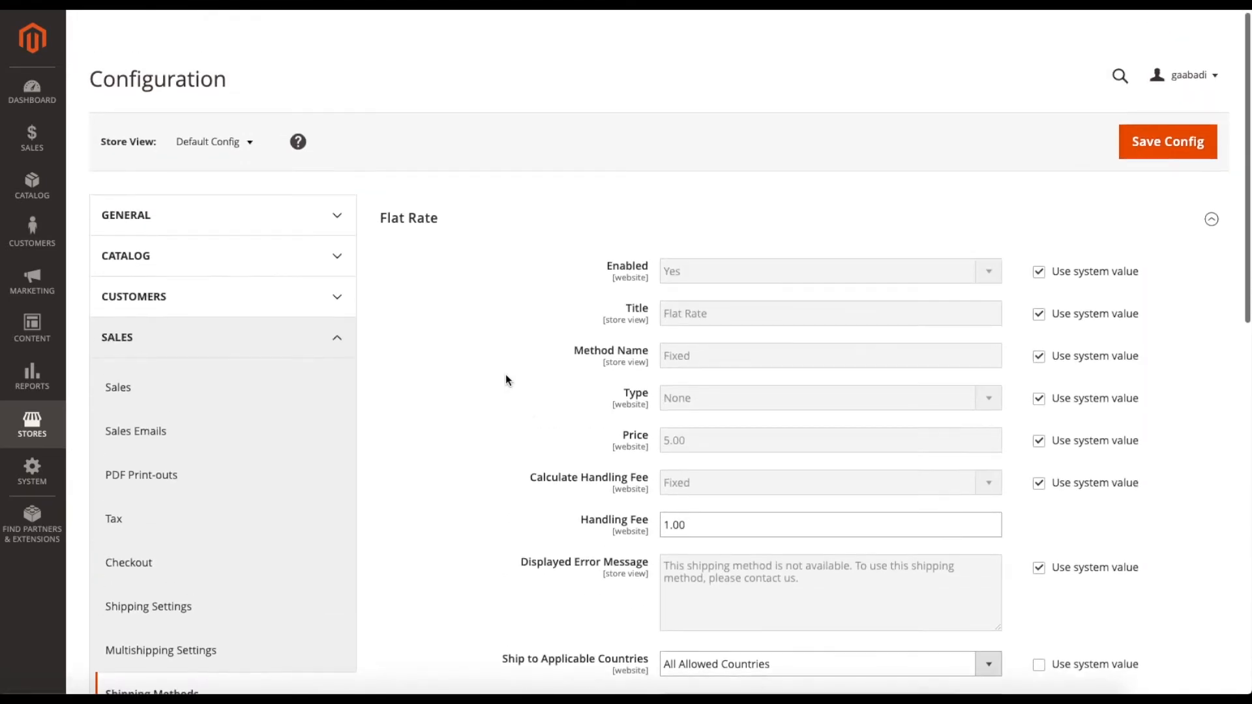
Collapse Flat Rate and expand the Free Shipping settings.
click(456, 212)
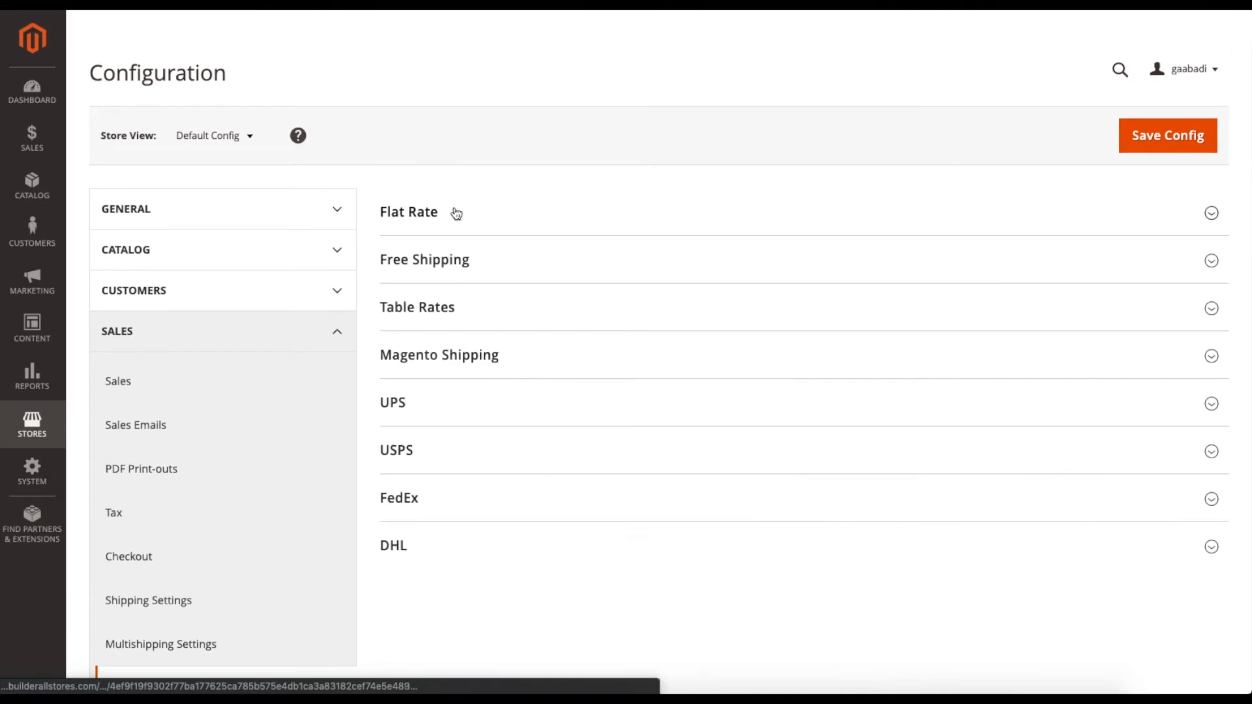
click(456, 259)
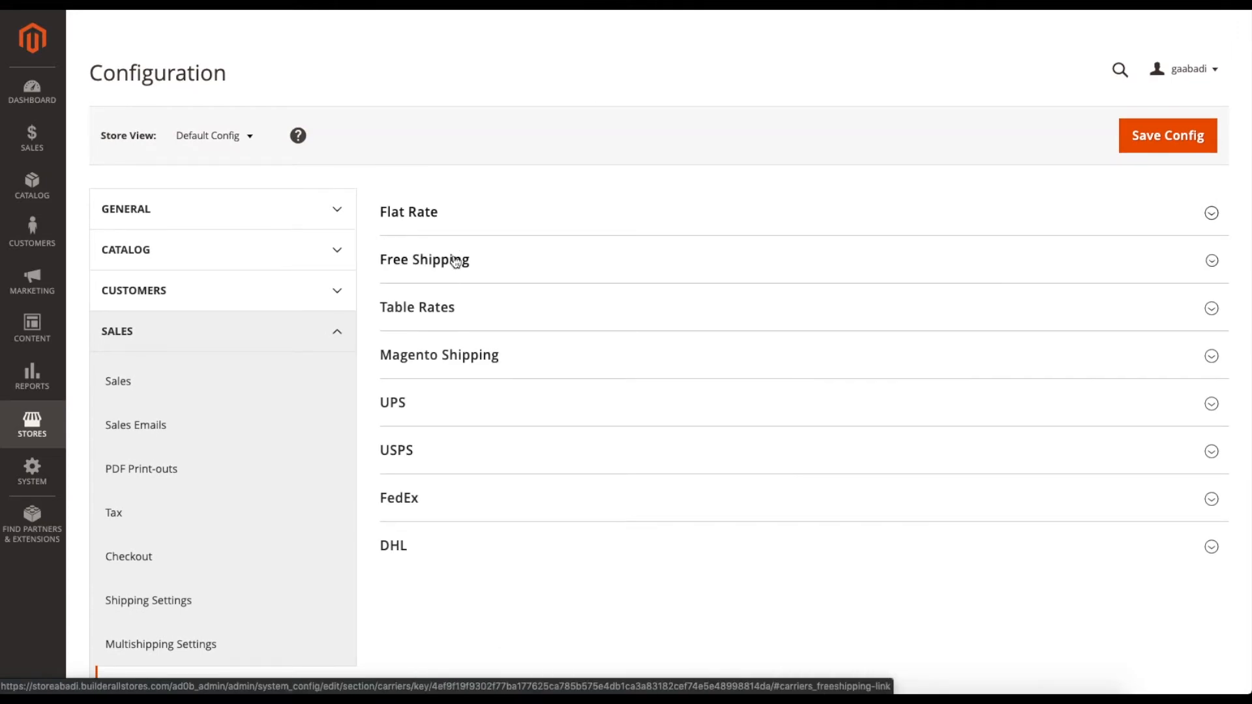
scroll(501, 334, down, 3)
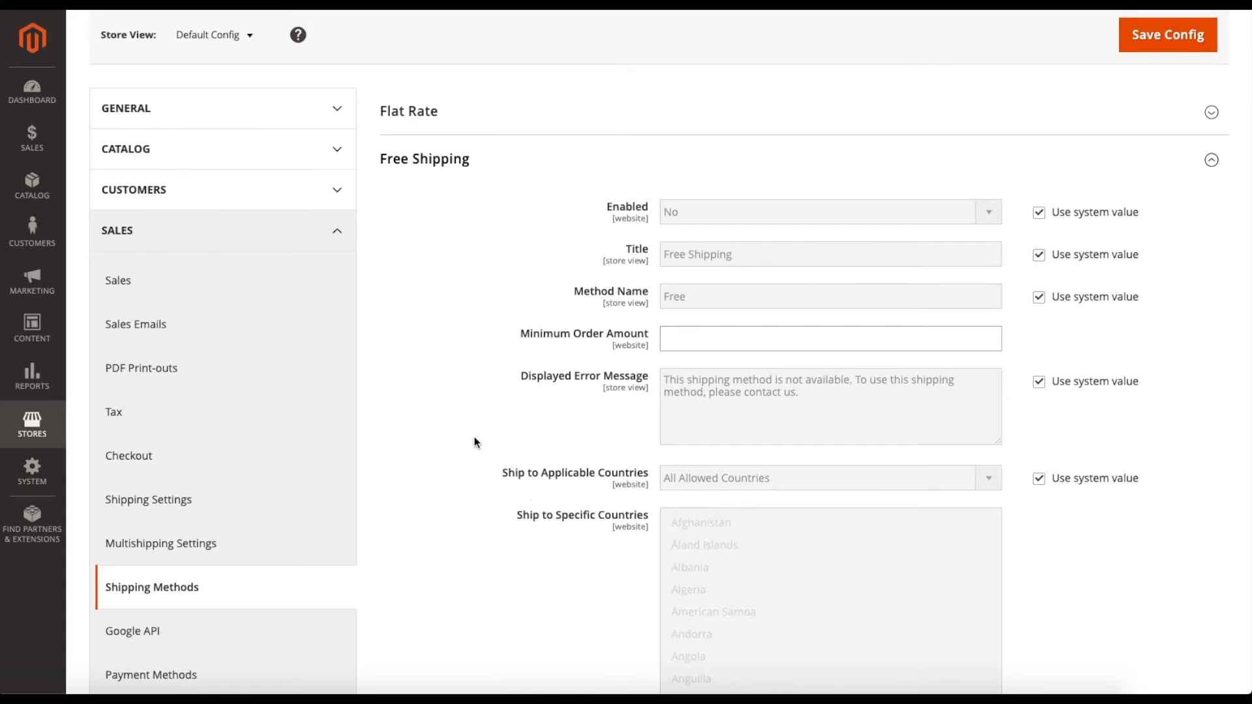
scroll(475, 436, down, 3)
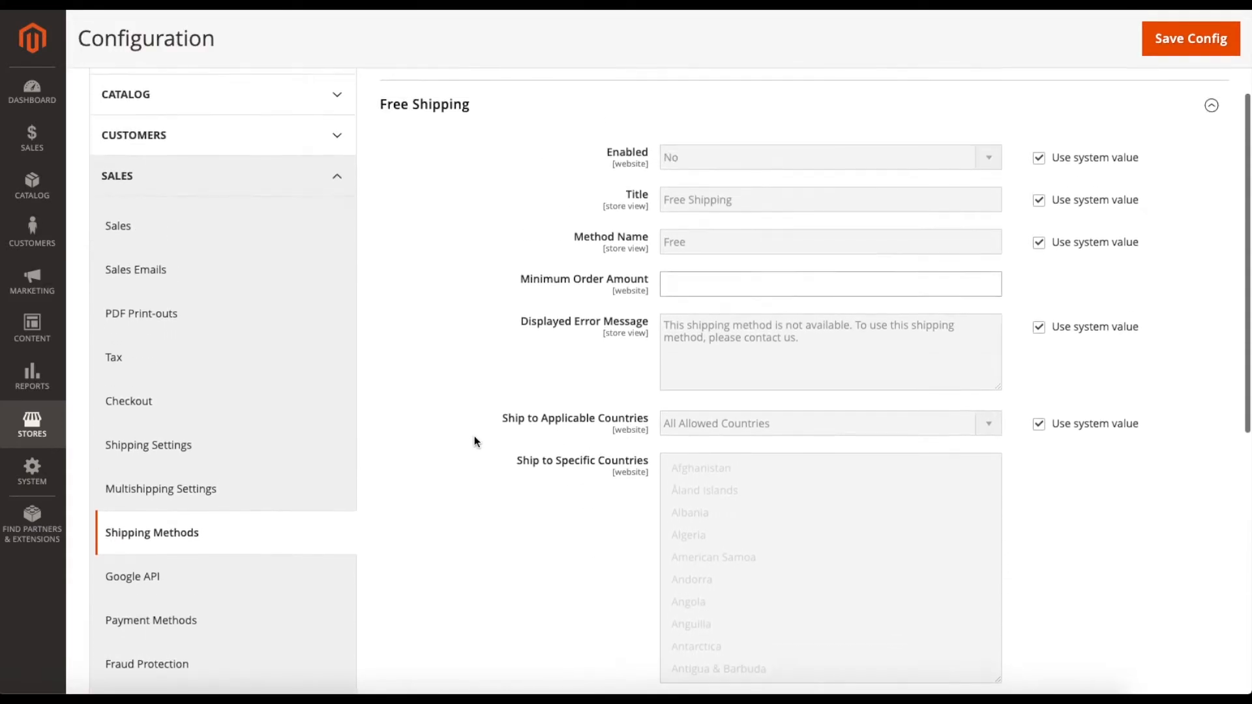
scroll(475, 441, up, 1)
Enter 50.00 as Free Shipping's Minimum Order Amount and collapse the section.
click(681, 311)
text(50.00)
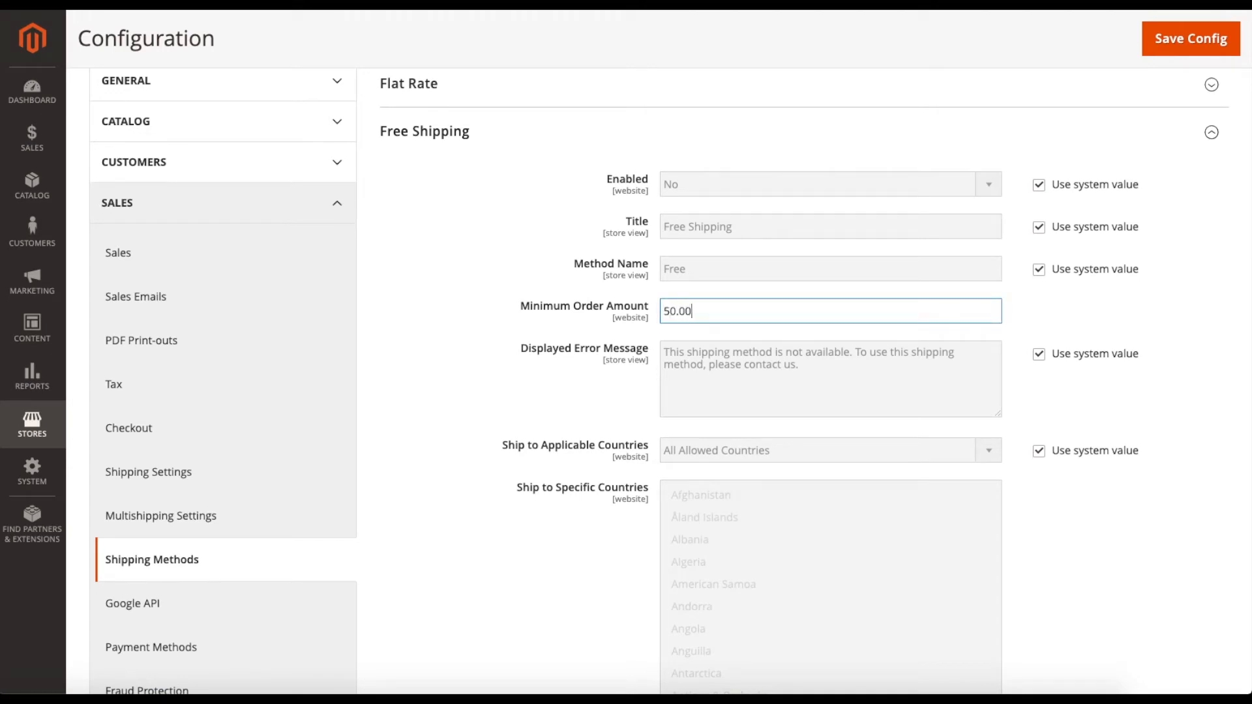
click(690, 334)
scroll(701, 317, up, 1)
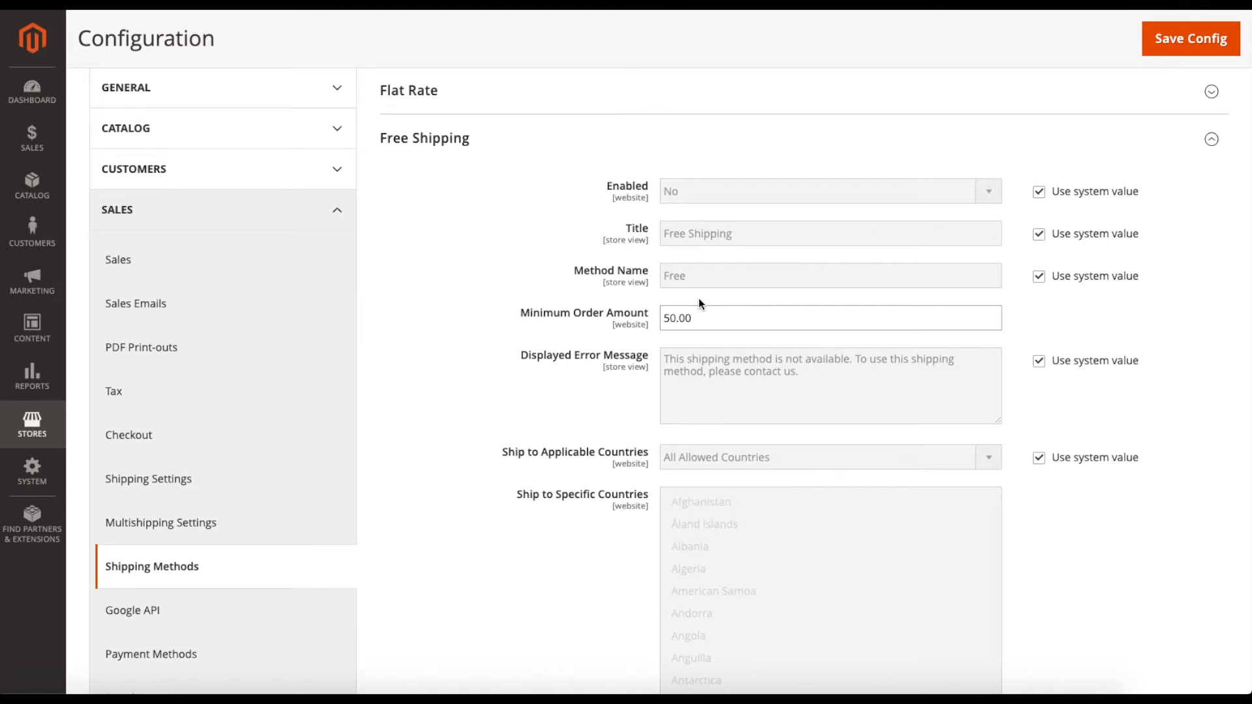
scroll(651, 358, down, 2)
scroll(652, 359, down, 3)
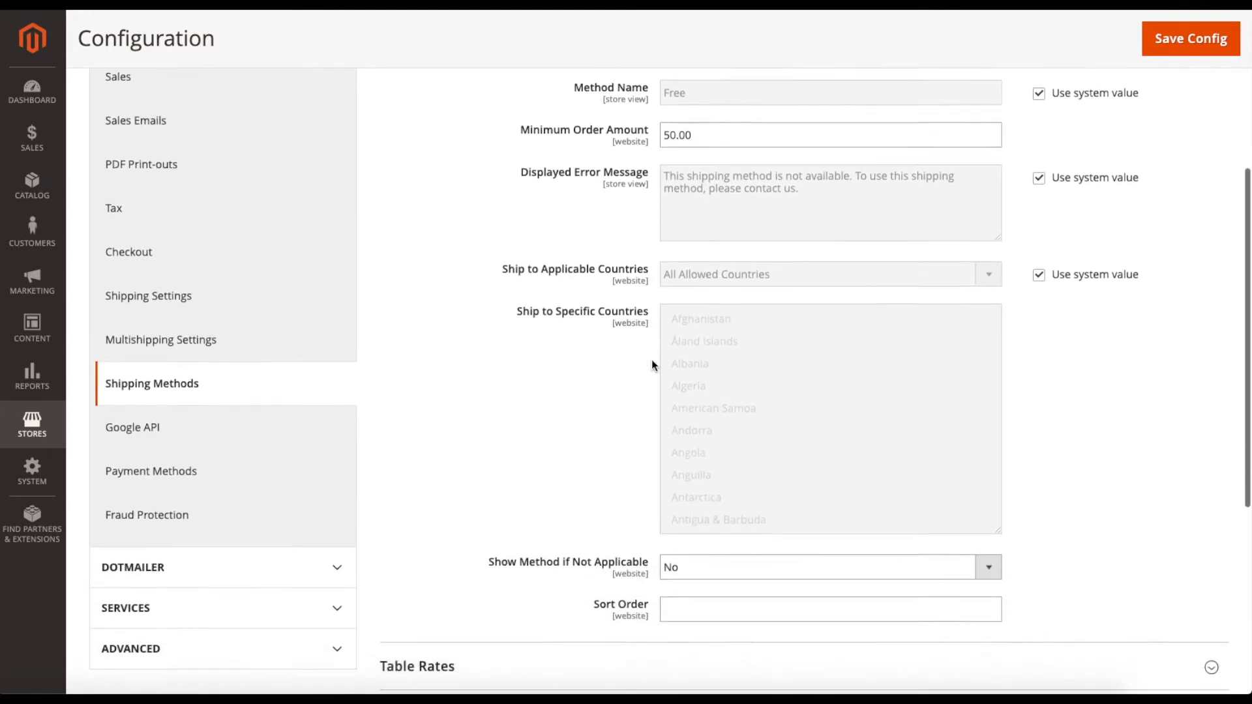
scroll(511, 363, up, 3)
scroll(475, 302, up, 1)
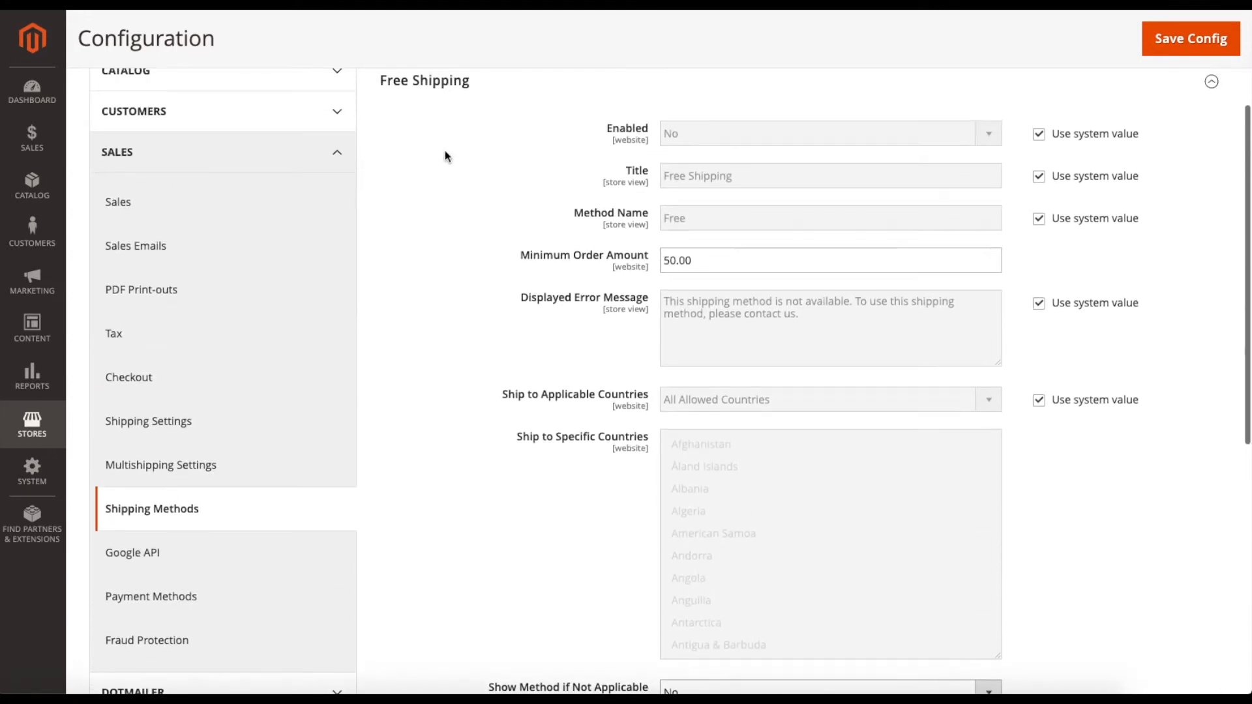
click(445, 81)
Expand Table Rates and keep Condition at Price vs. Destination using the system value.
click(467, 129)
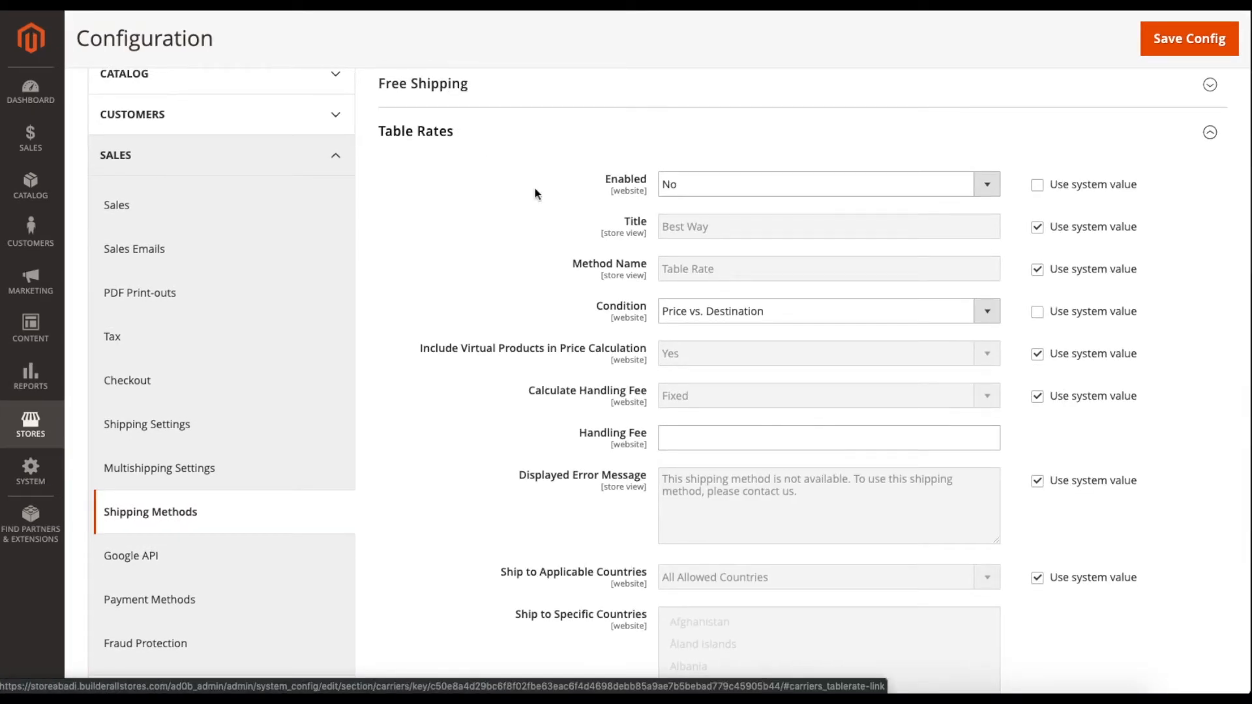
scroll(562, 212, down, 3)
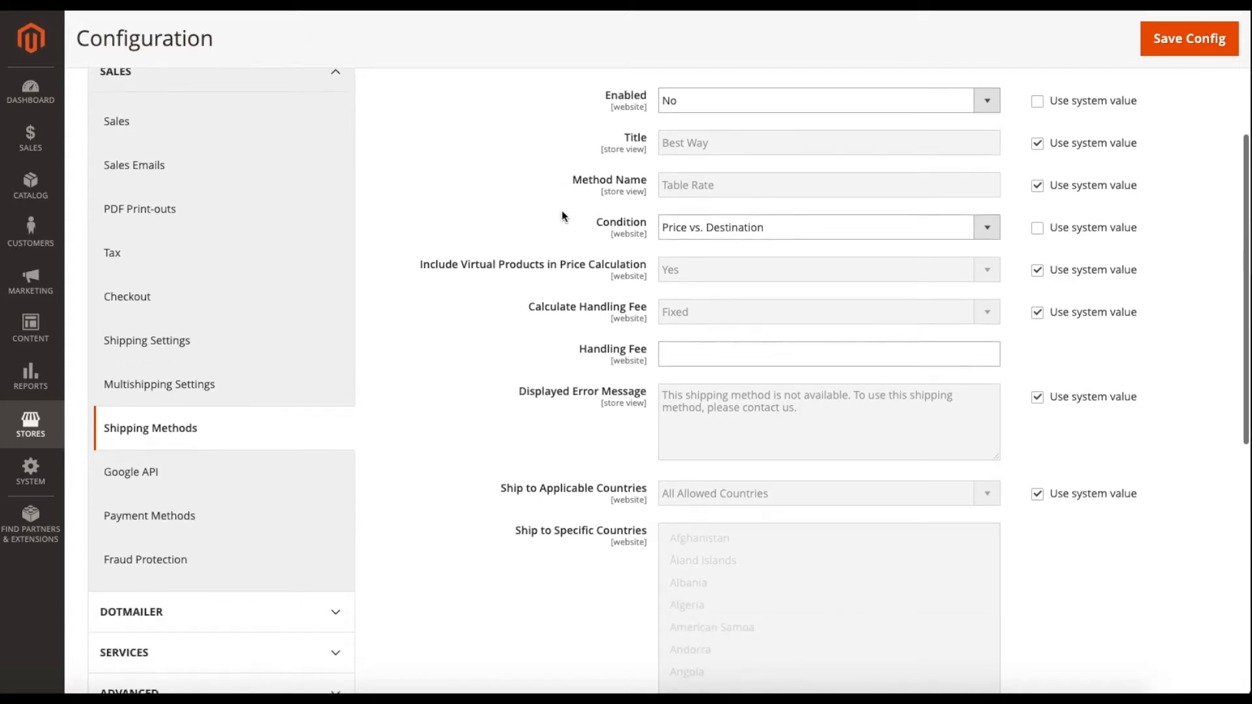
scroll(545, 223, up, 3)
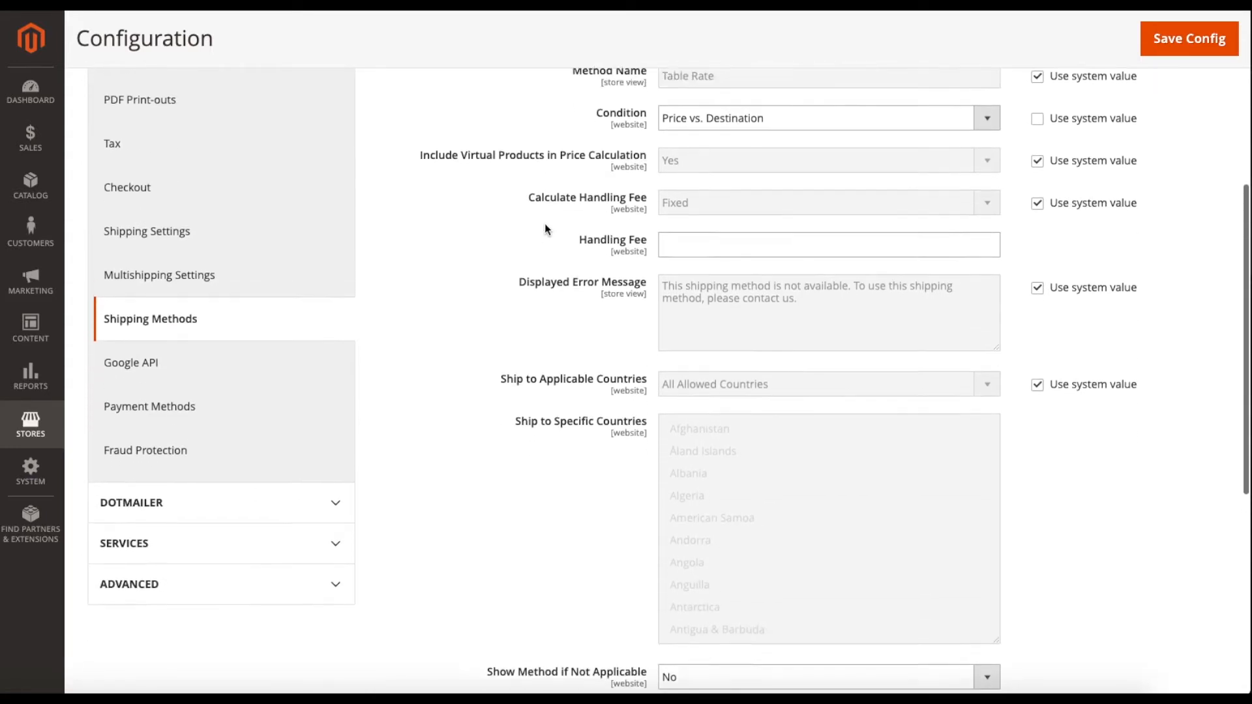
scroll(600, 247, up, 1)
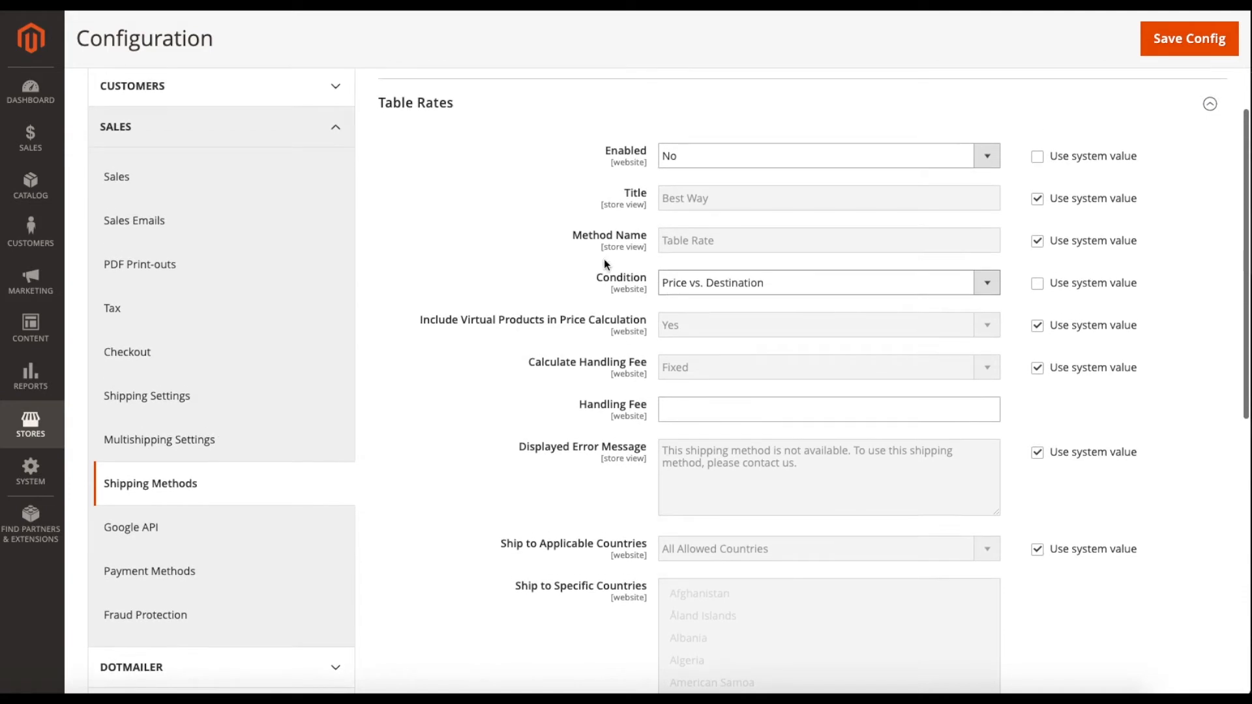
click(694, 290)
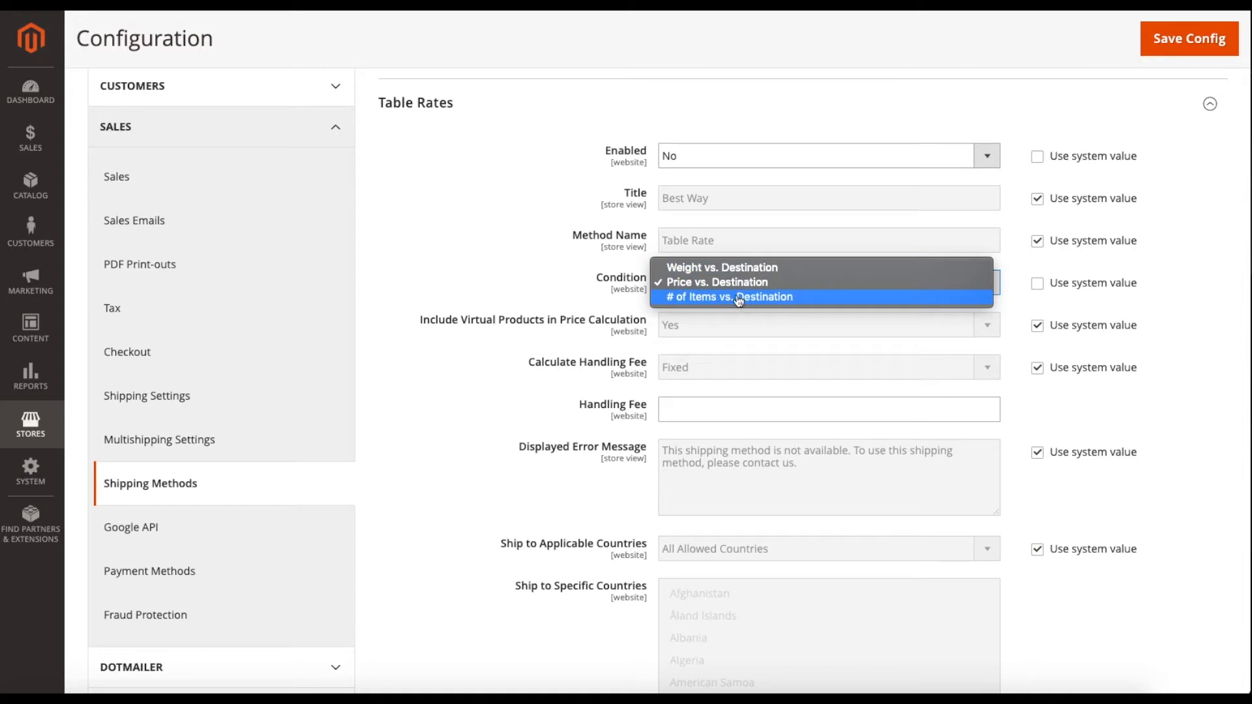
click(688, 285)
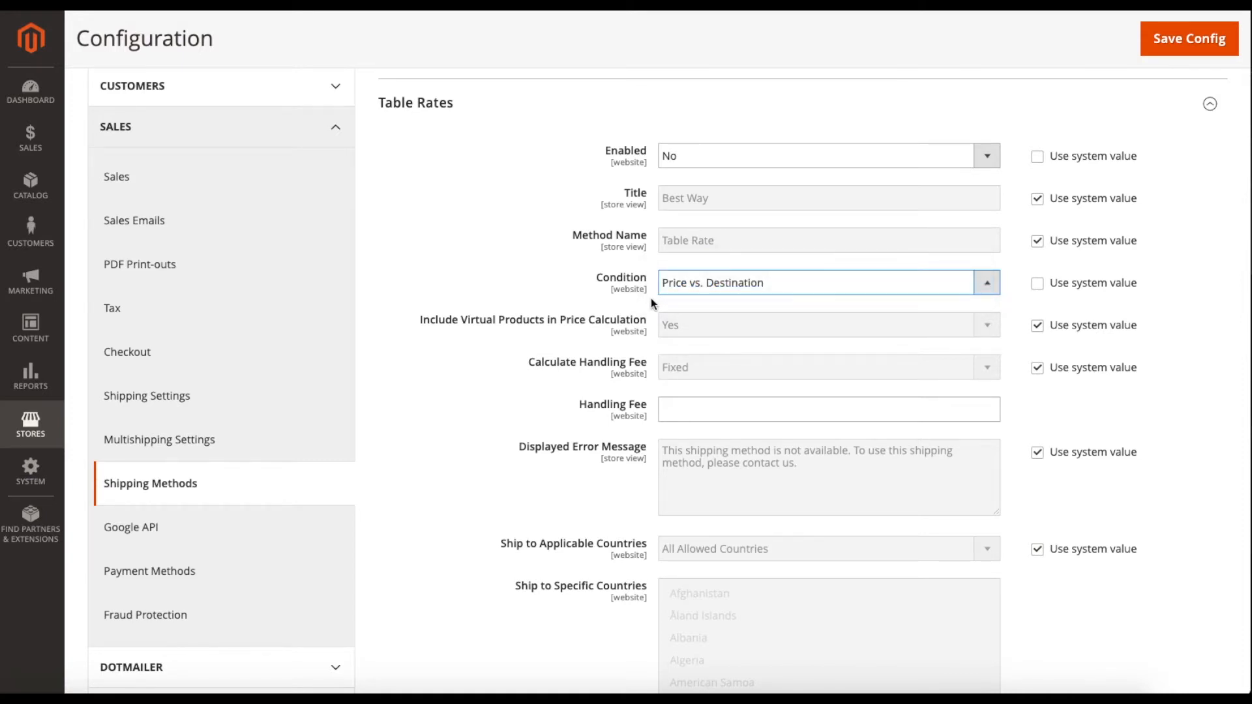
scroll(651, 298, down, 1)
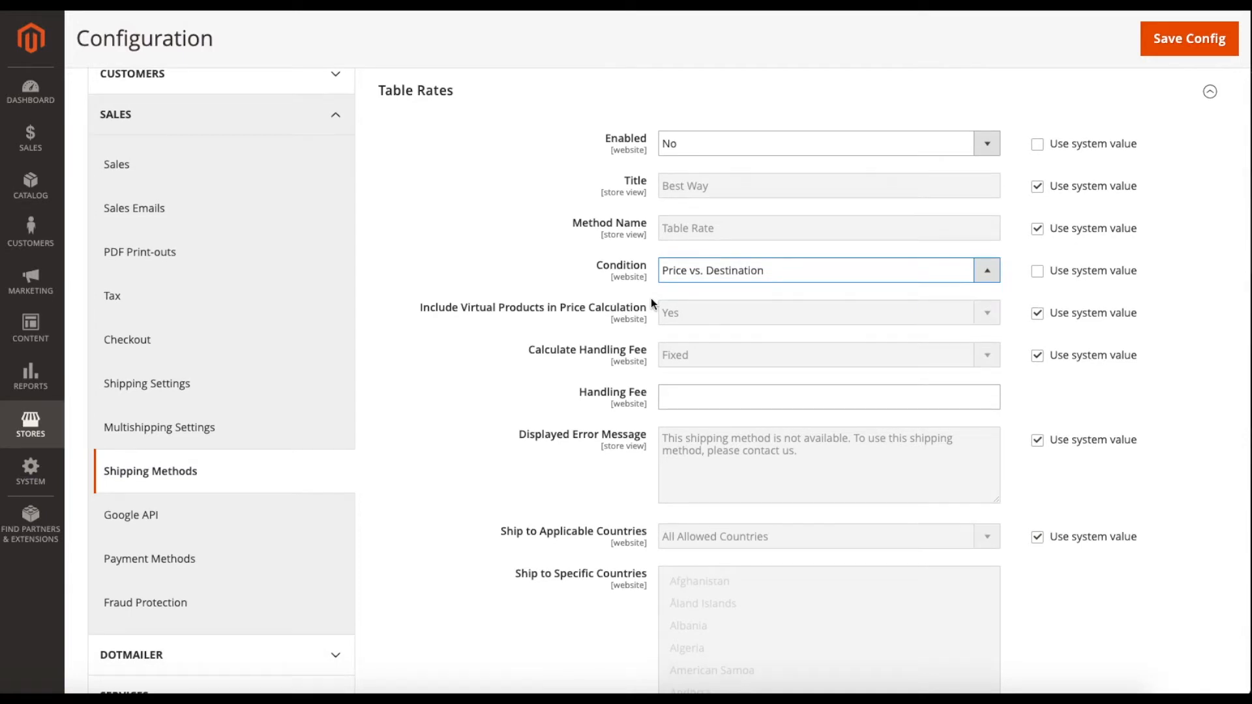
scroll(651, 298, down, 1)
click(1043, 256)
click(1043, 258)
scroll(595, 338, down, 2)
Set the Table Rates handling fee to 1.00 and collapse the section.
click(688, 342)
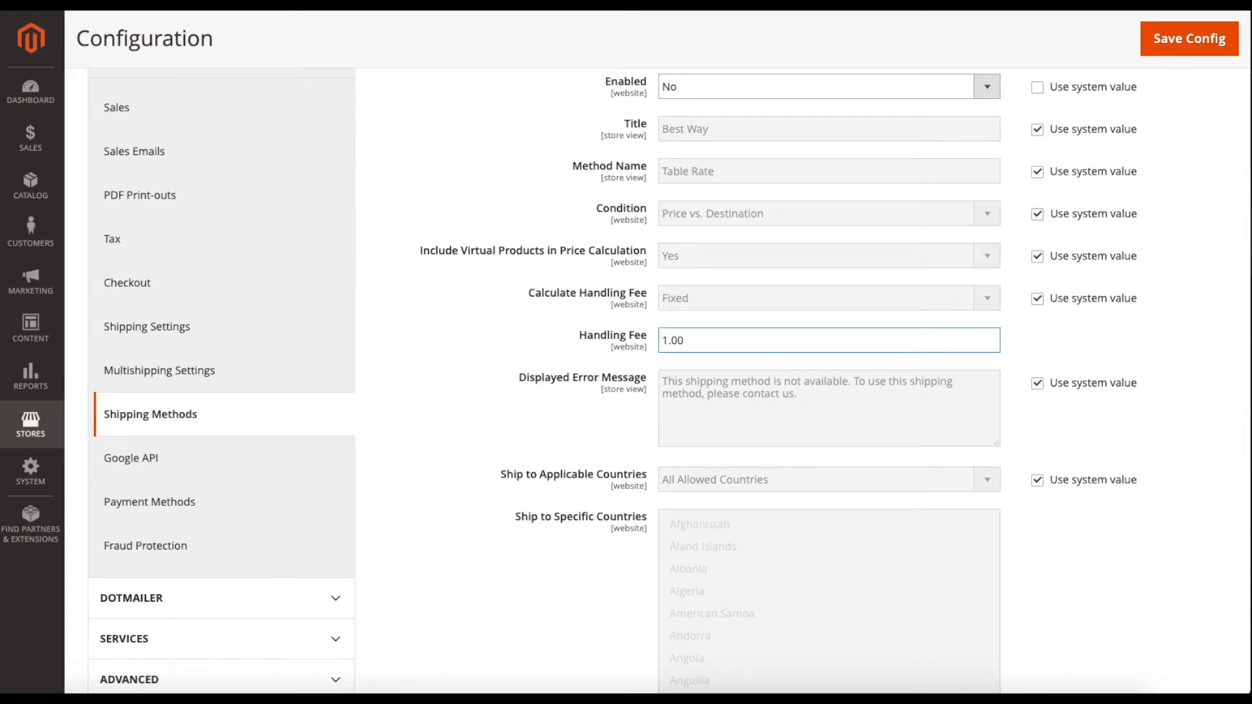
drag(744, 340, 622, 339)
click(651, 325)
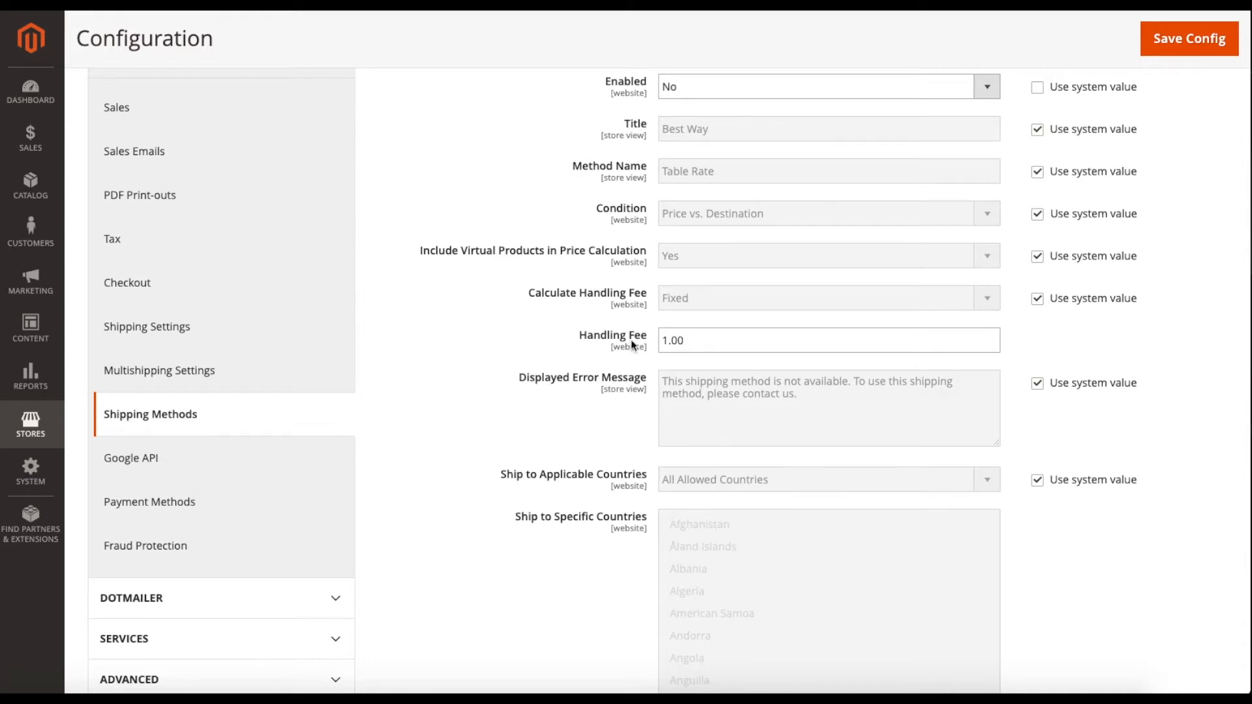
drag(692, 345, 649, 338)
click(654, 338)
scroll(652, 323, down, 5)
scroll(652, 322, down, 4)
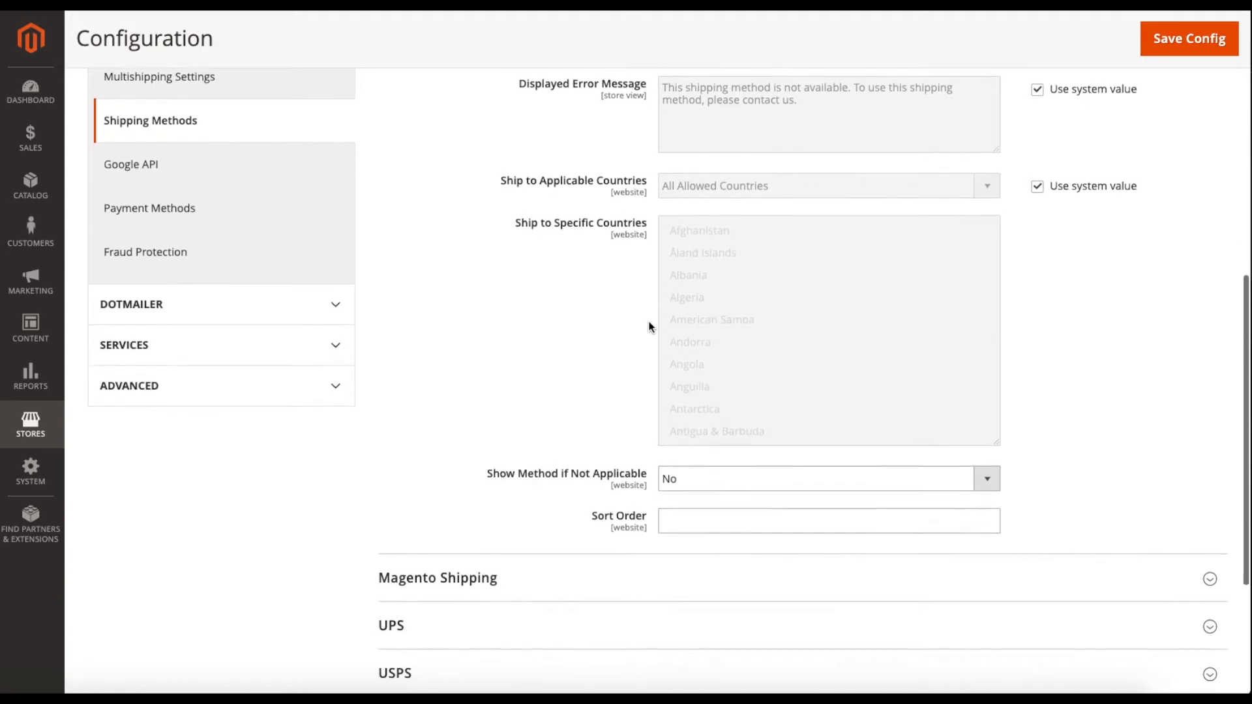
scroll(651, 328, down, 2)
scroll(650, 328, up, 12)
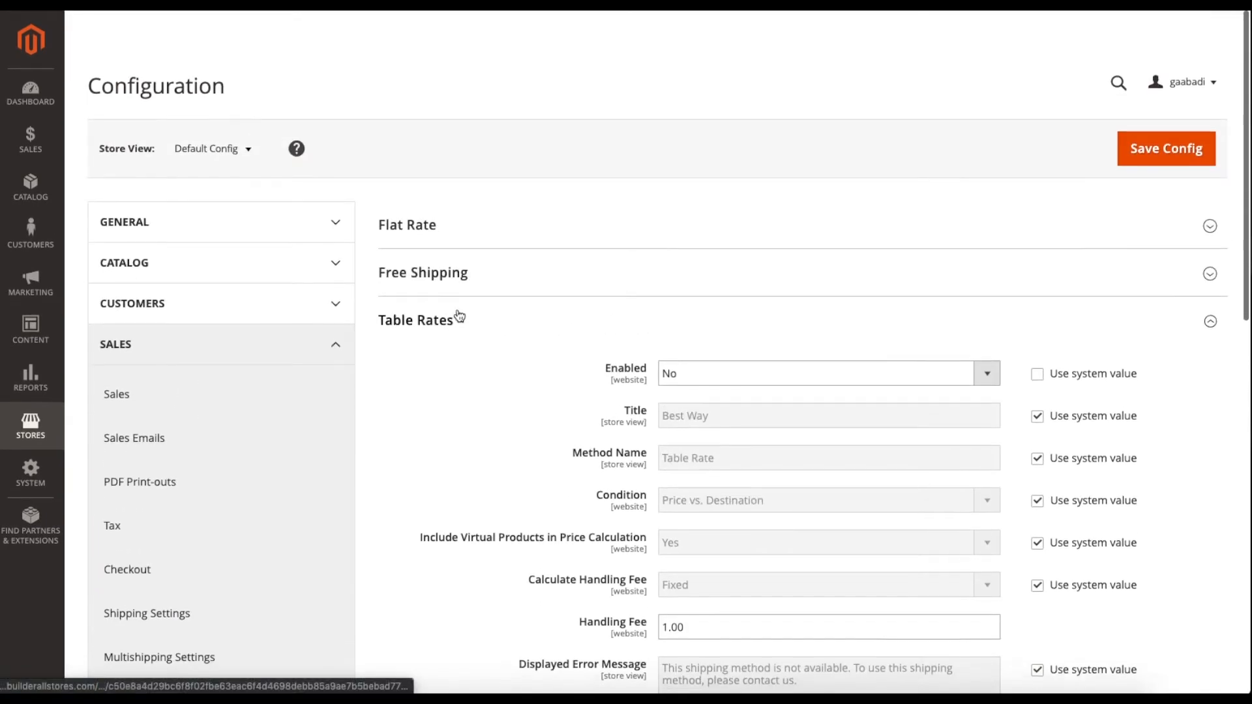
click(459, 318)
scroll(483, 329, down, 1)
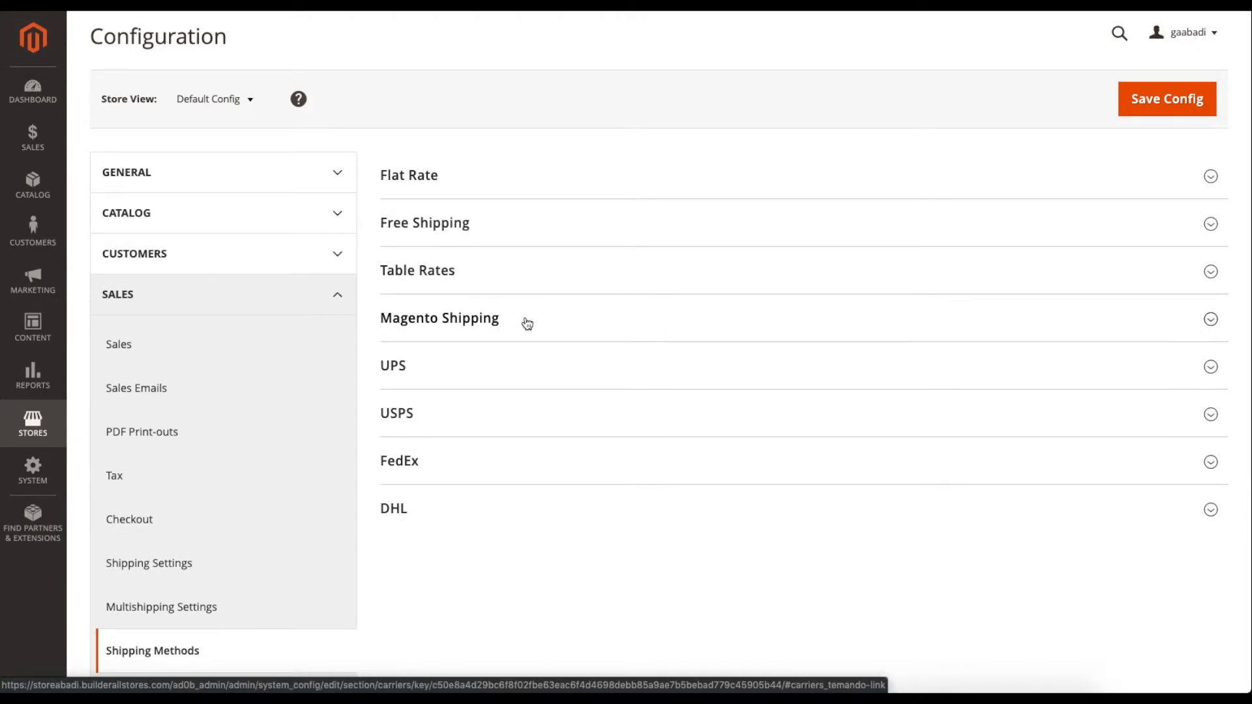
click(527, 324)
scroll(546, 366, down, 1)
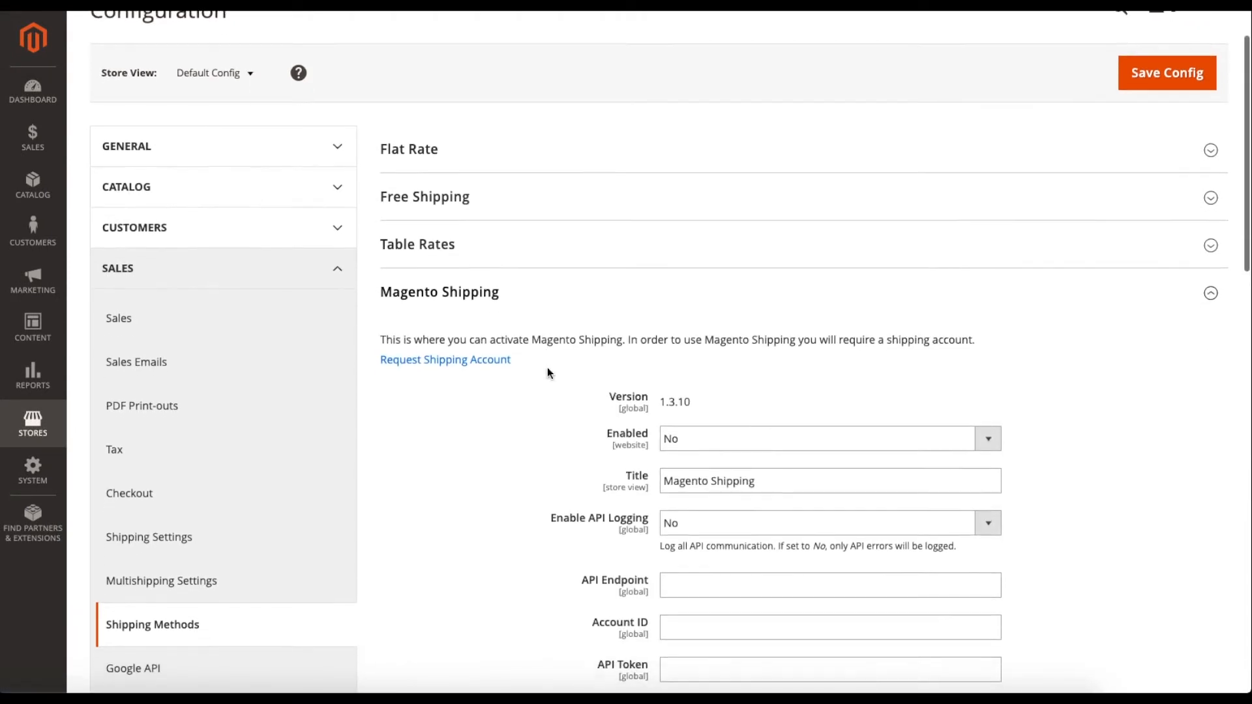
scroll(546, 366, down, 2)
scroll(547, 366, up, 2)
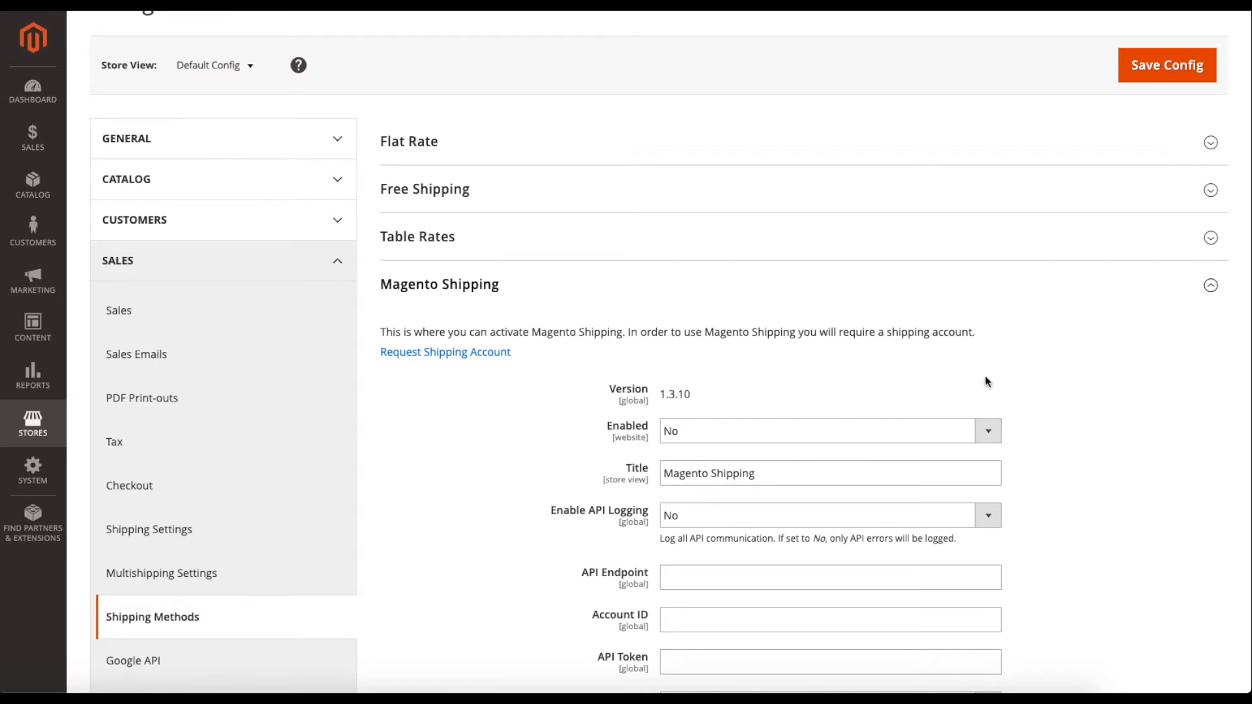
scroll(1040, 399, down, 2)
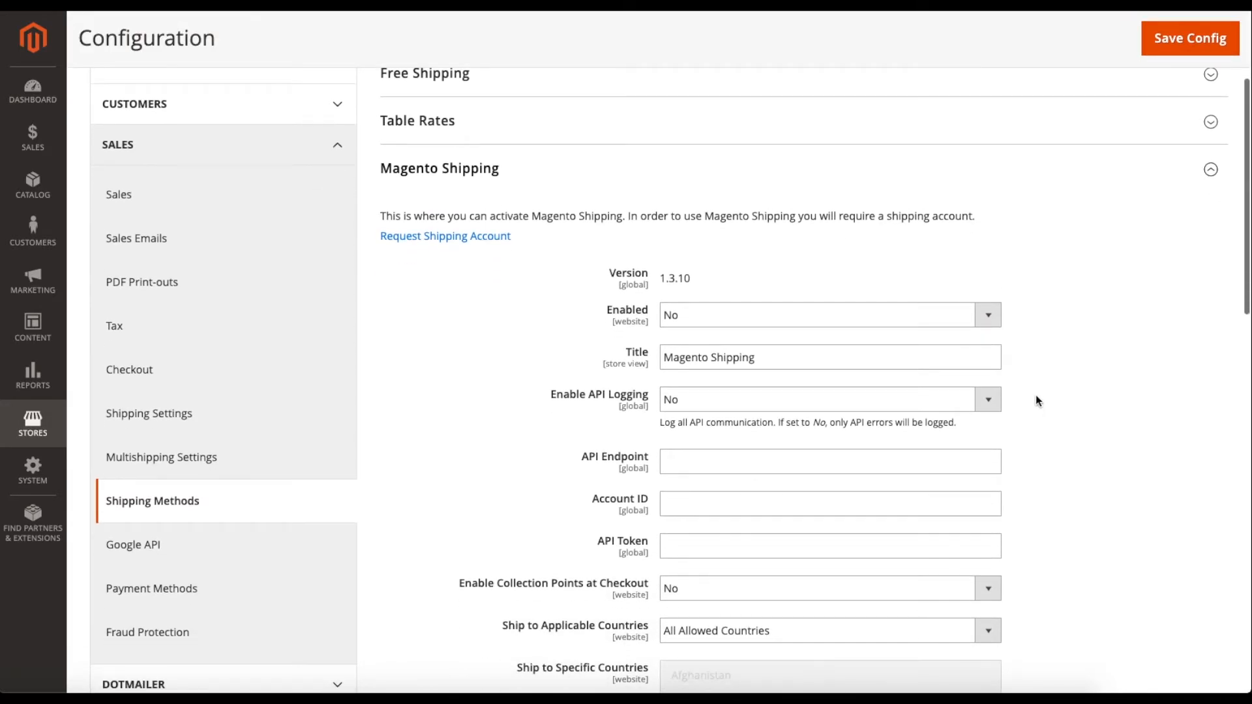
click(690, 316)
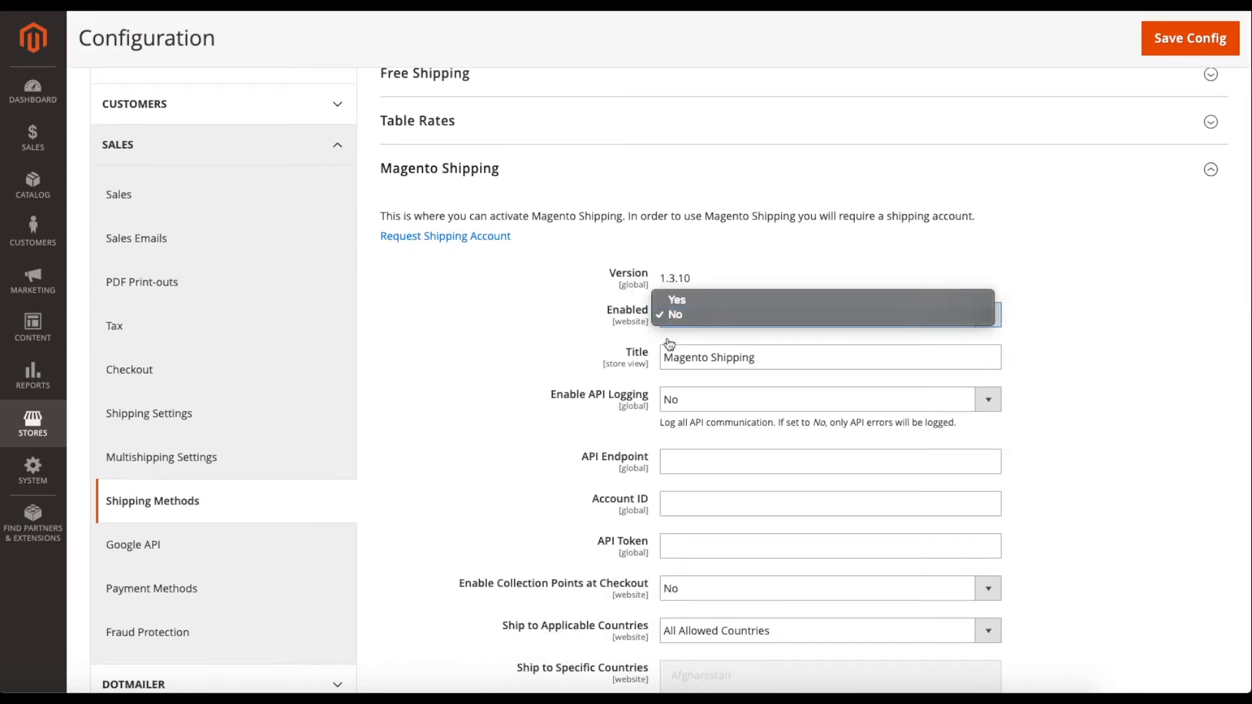
click(678, 299)
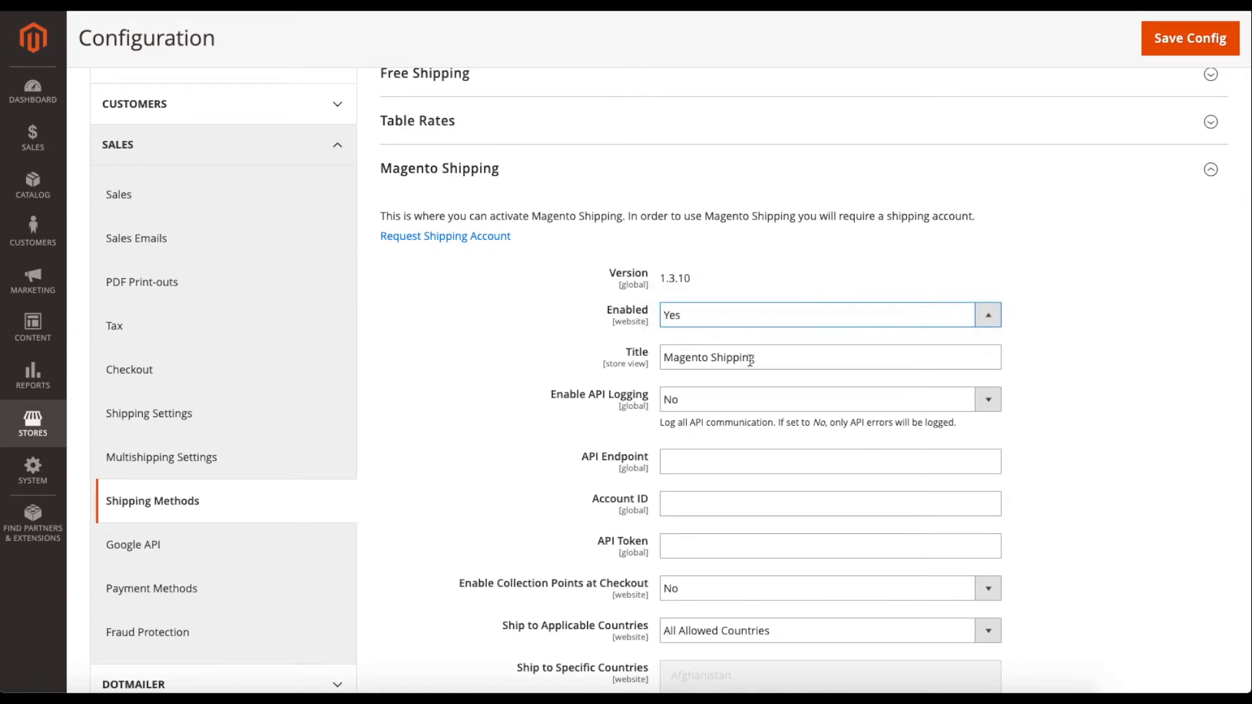
click(787, 363)
scroll(585, 358, down, 1)
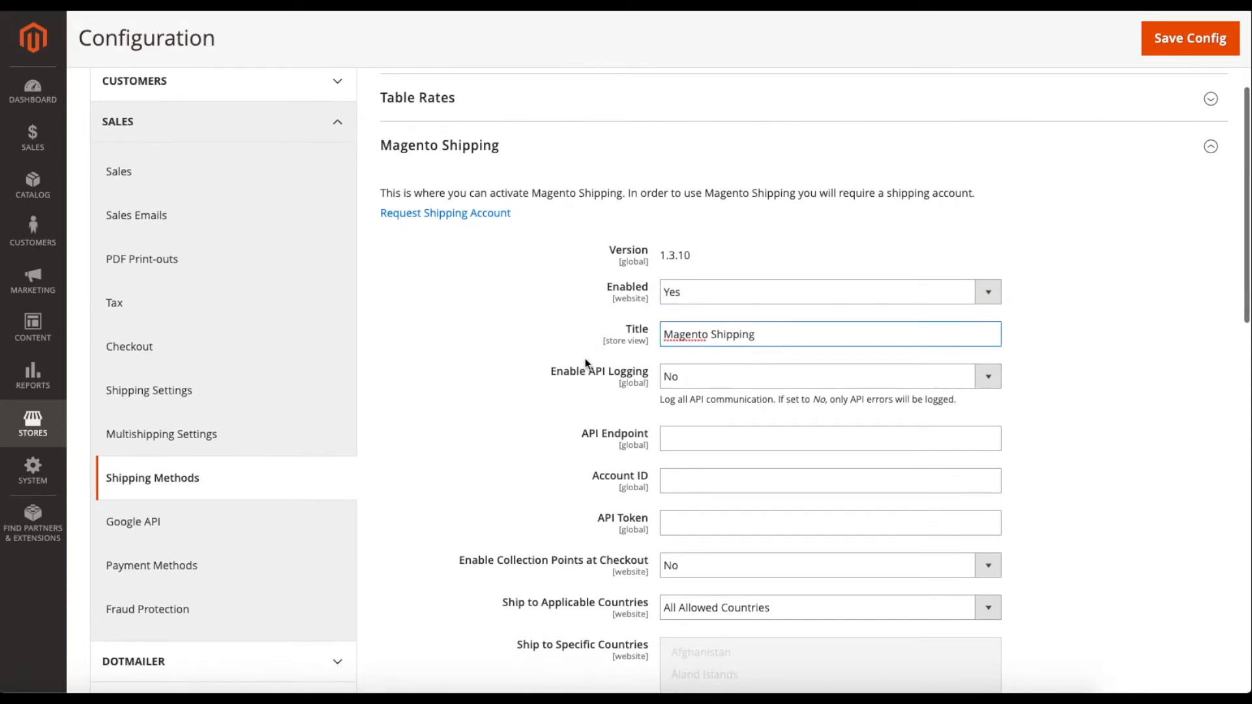
click(726, 378)
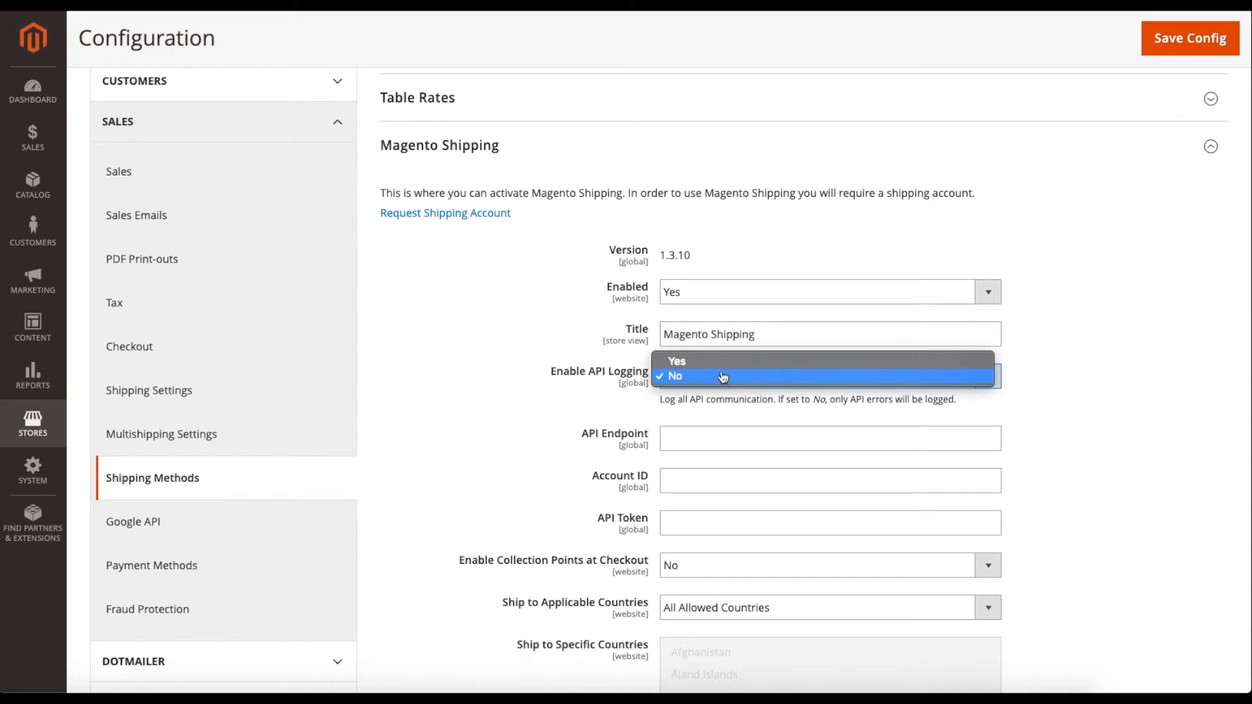
click(709, 362)
click(727, 376)
click(697, 397)
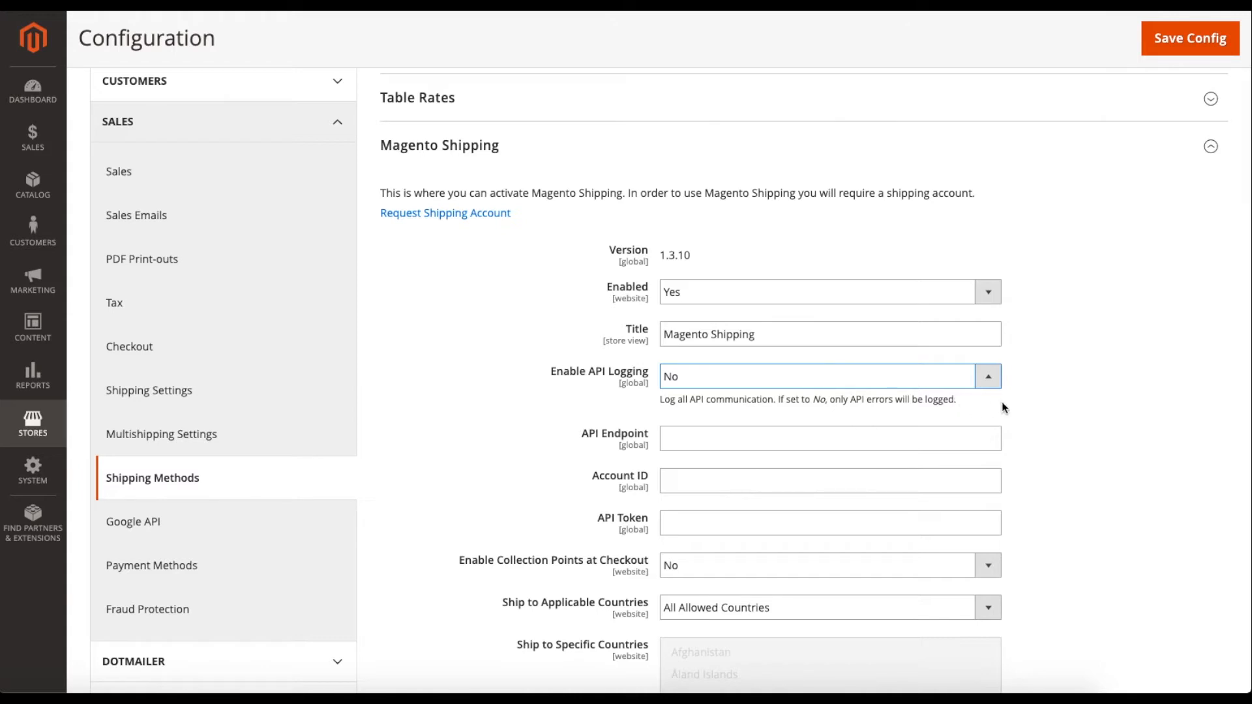
scroll(1070, 405, down, 3)
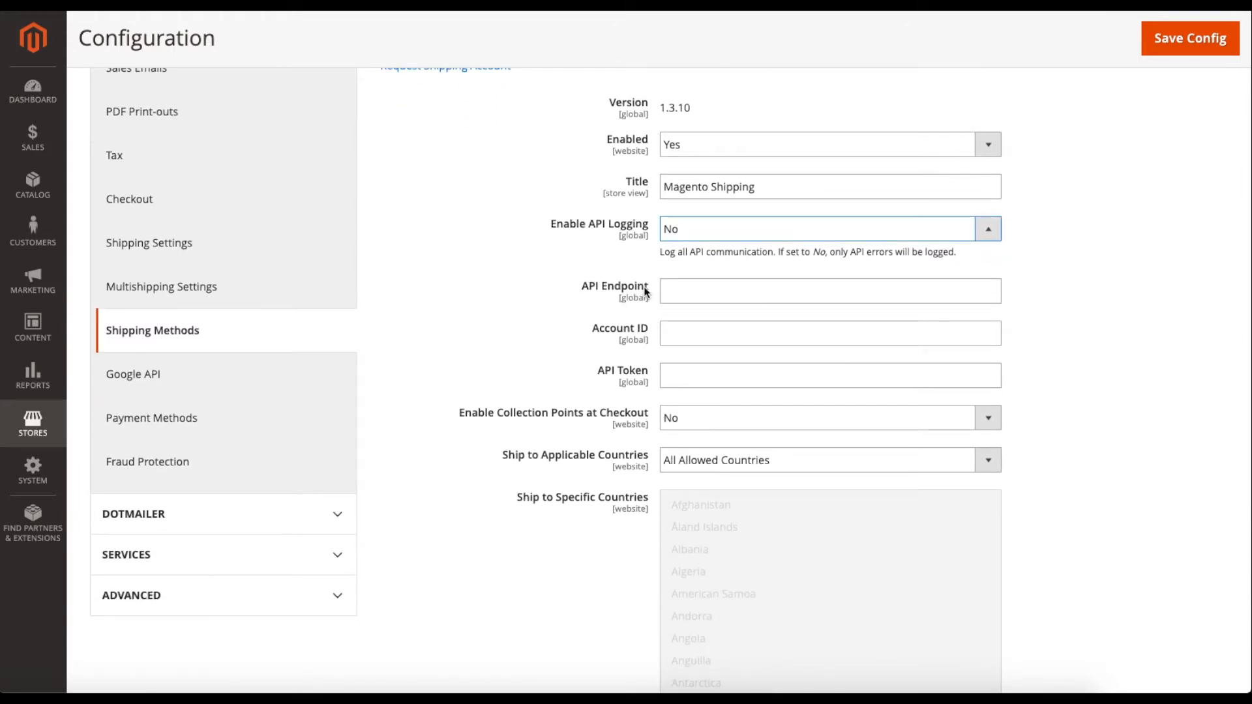
drag(590, 331, 644, 333)
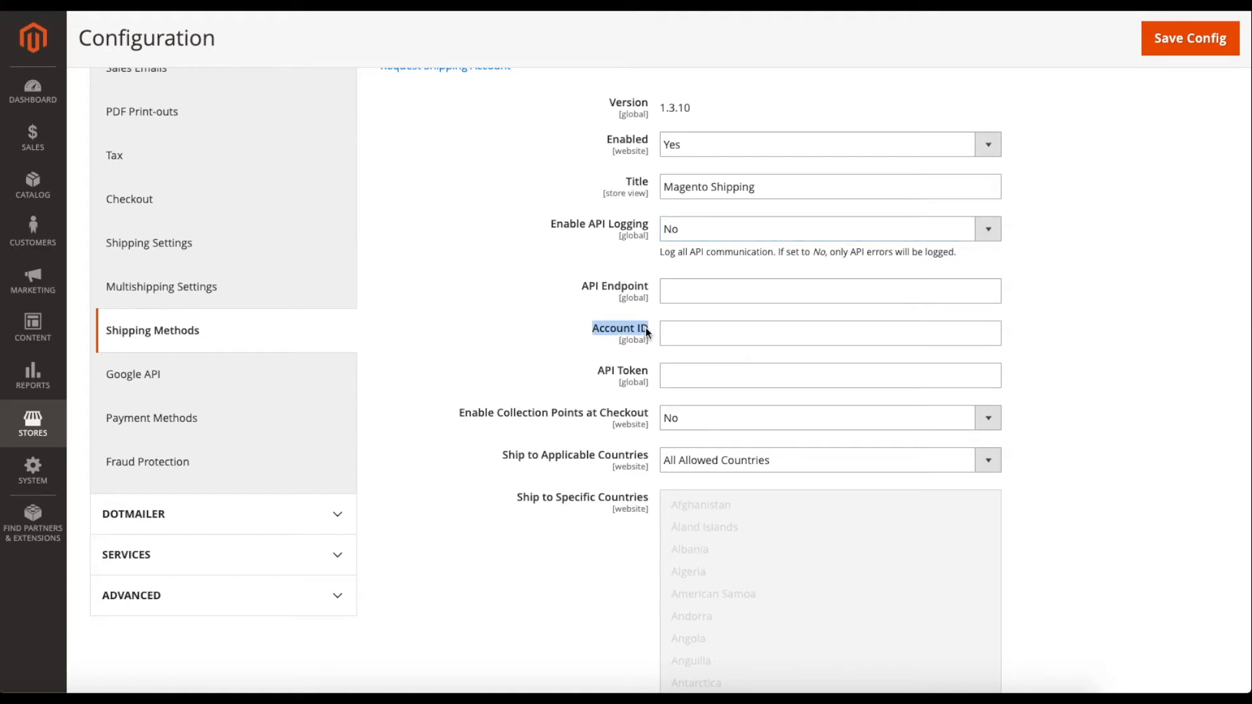
click(651, 327)
click(658, 378)
scroll(548, 383, down, 1)
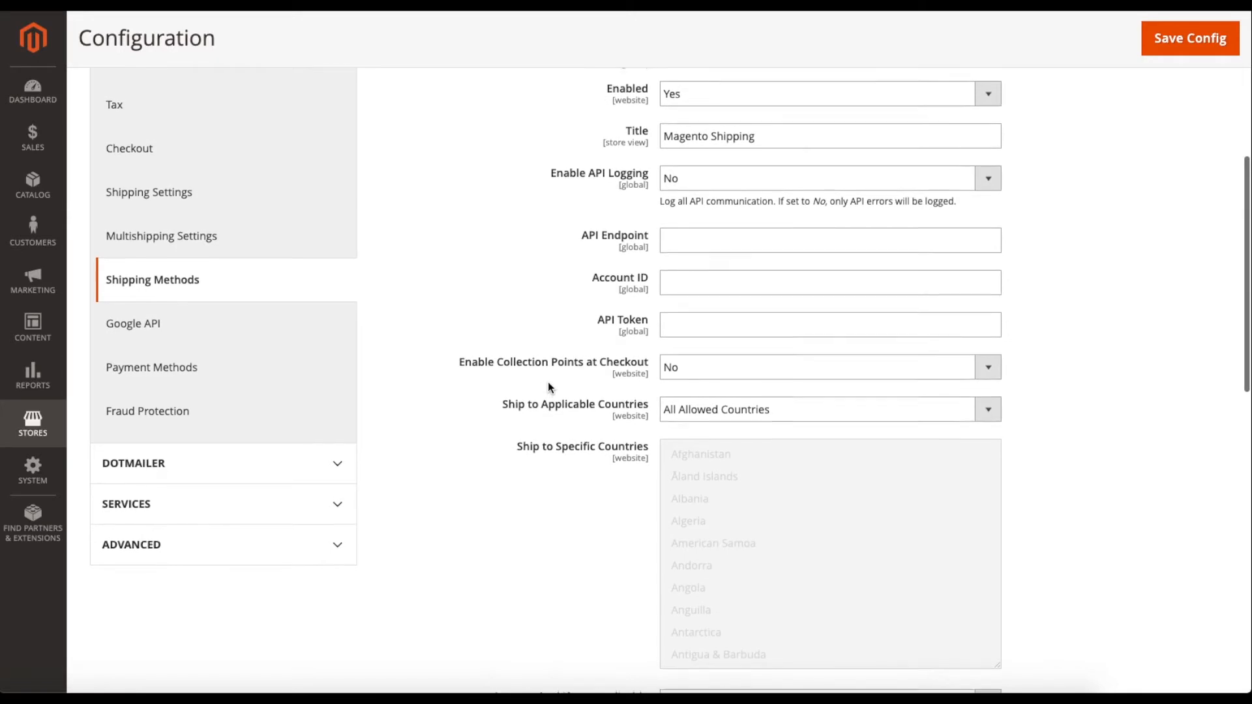
click(682, 380)
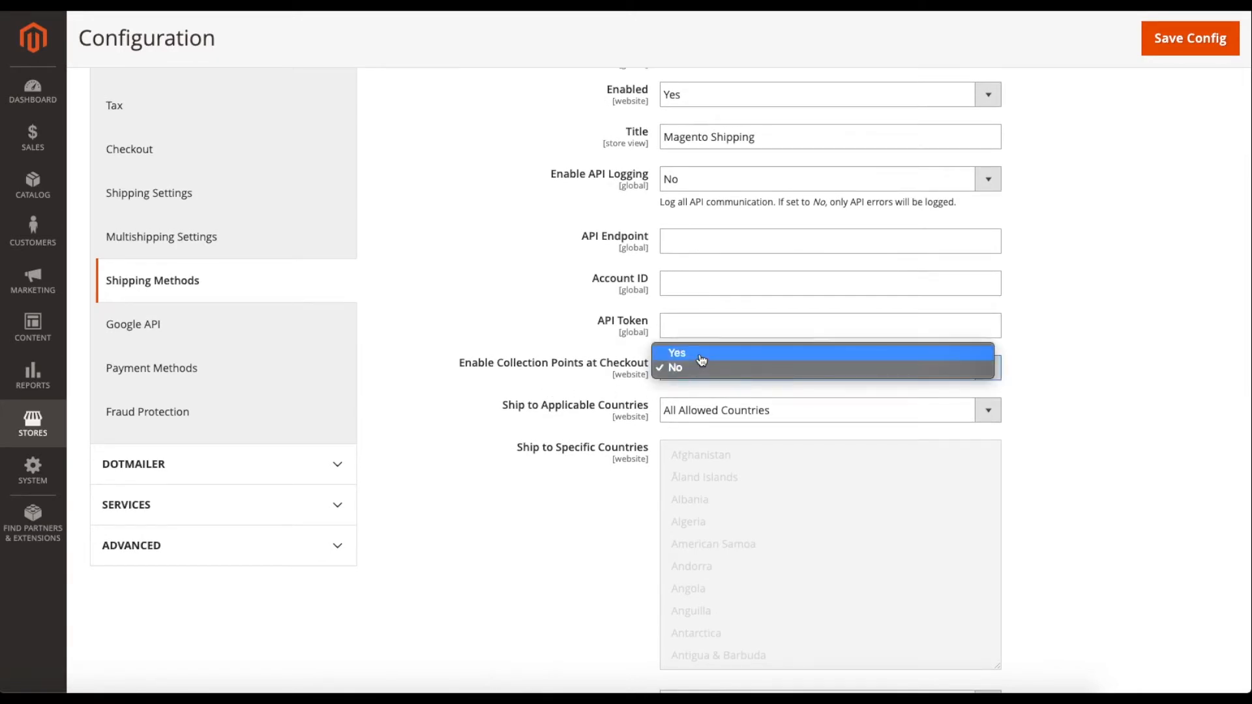
click(678, 353)
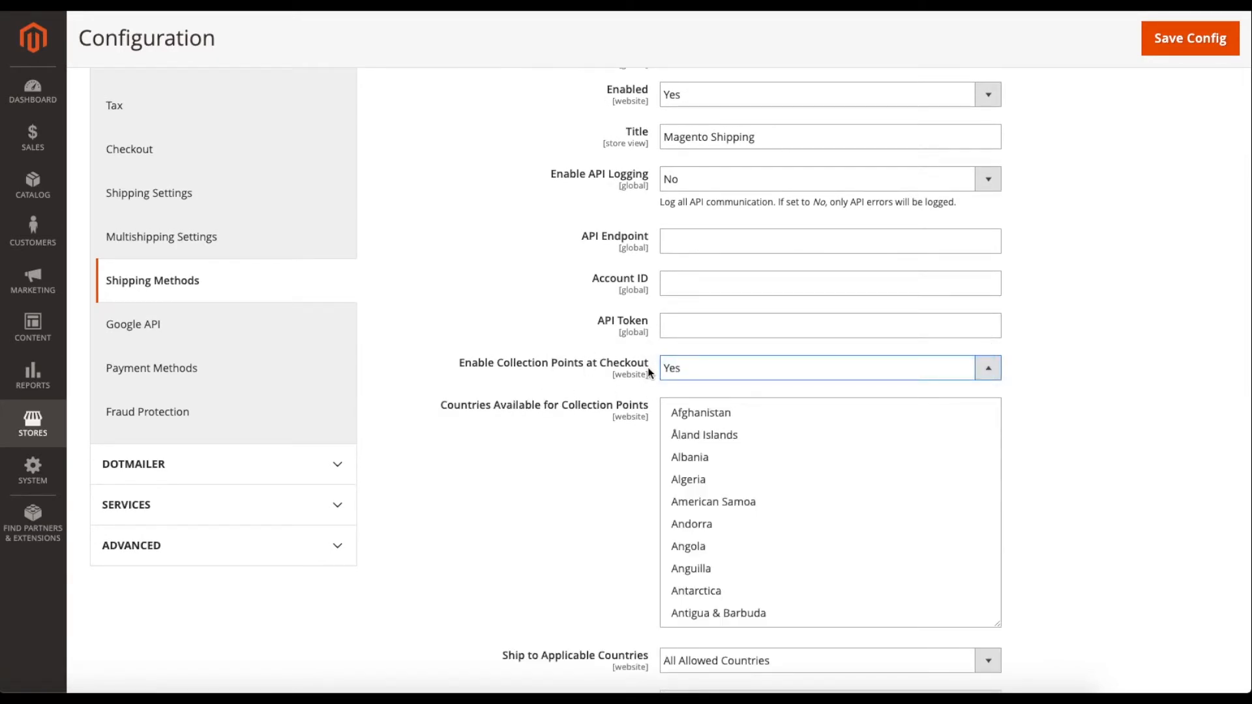
scroll(652, 440, down, 1)
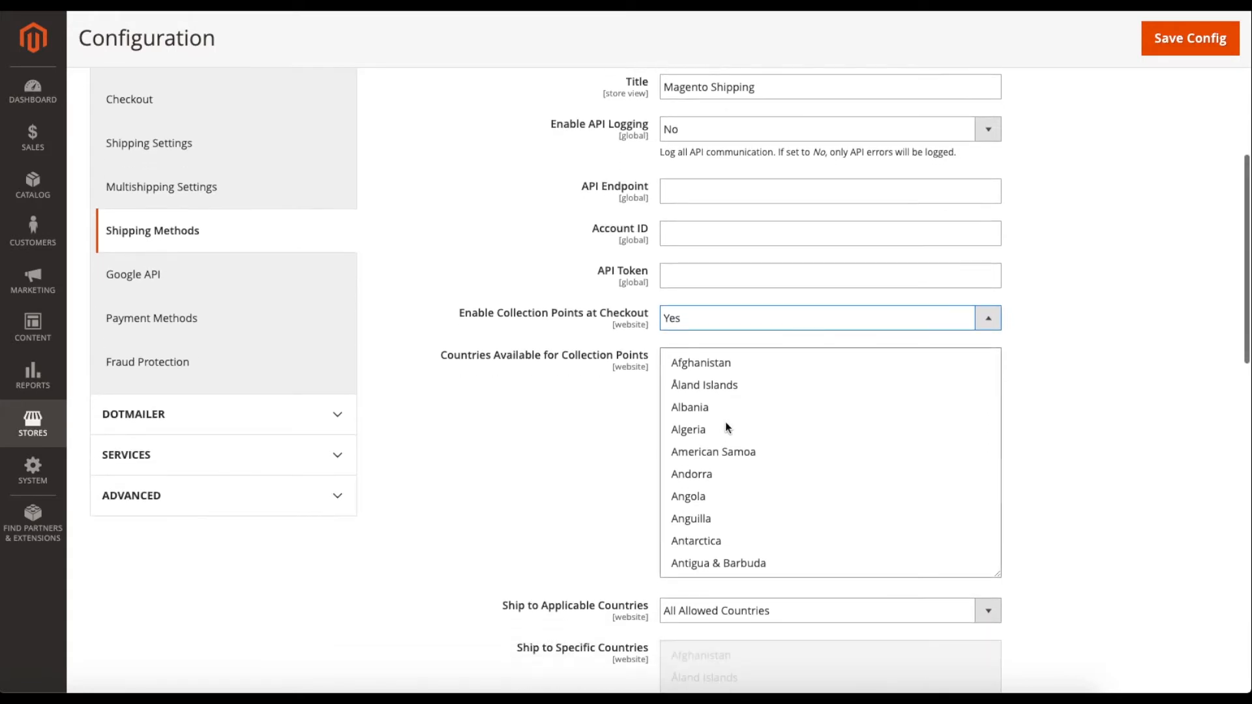
scroll(733, 406, down, 3)
scroll(733, 402, down, 5)
scroll(733, 402, up, 8)
click(711, 330)
click(701, 335)
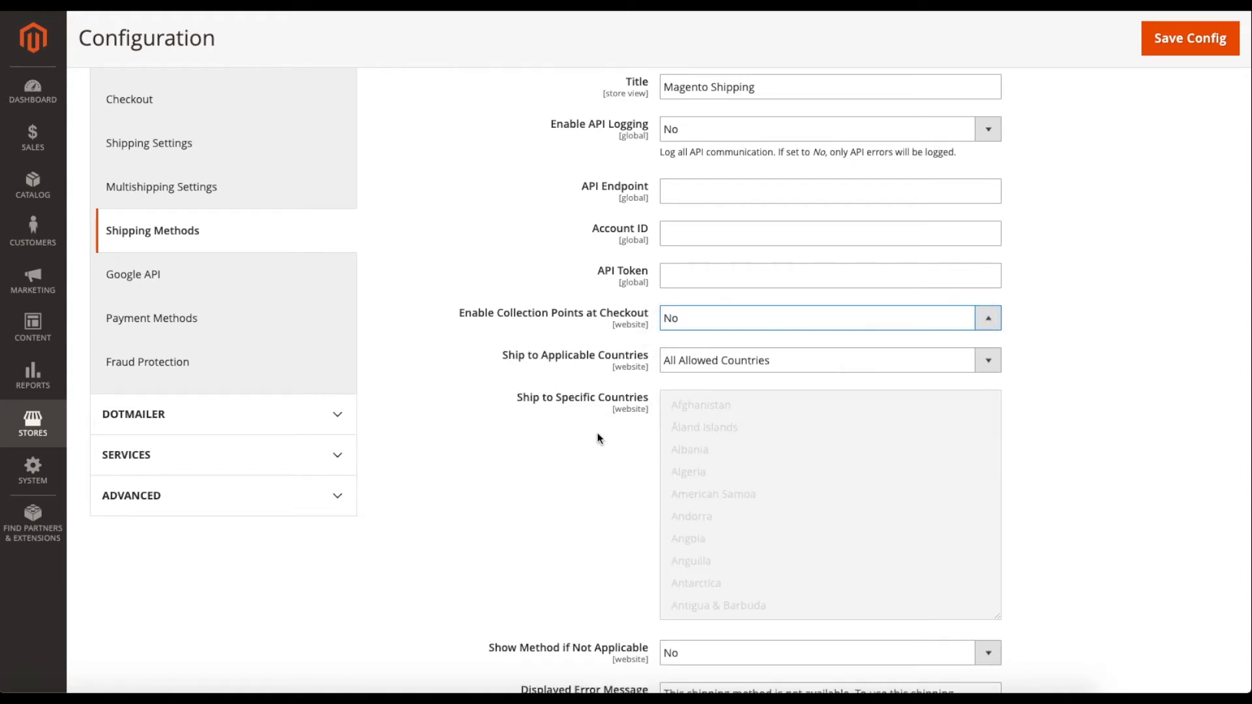
scroll(599, 437, down, 1)
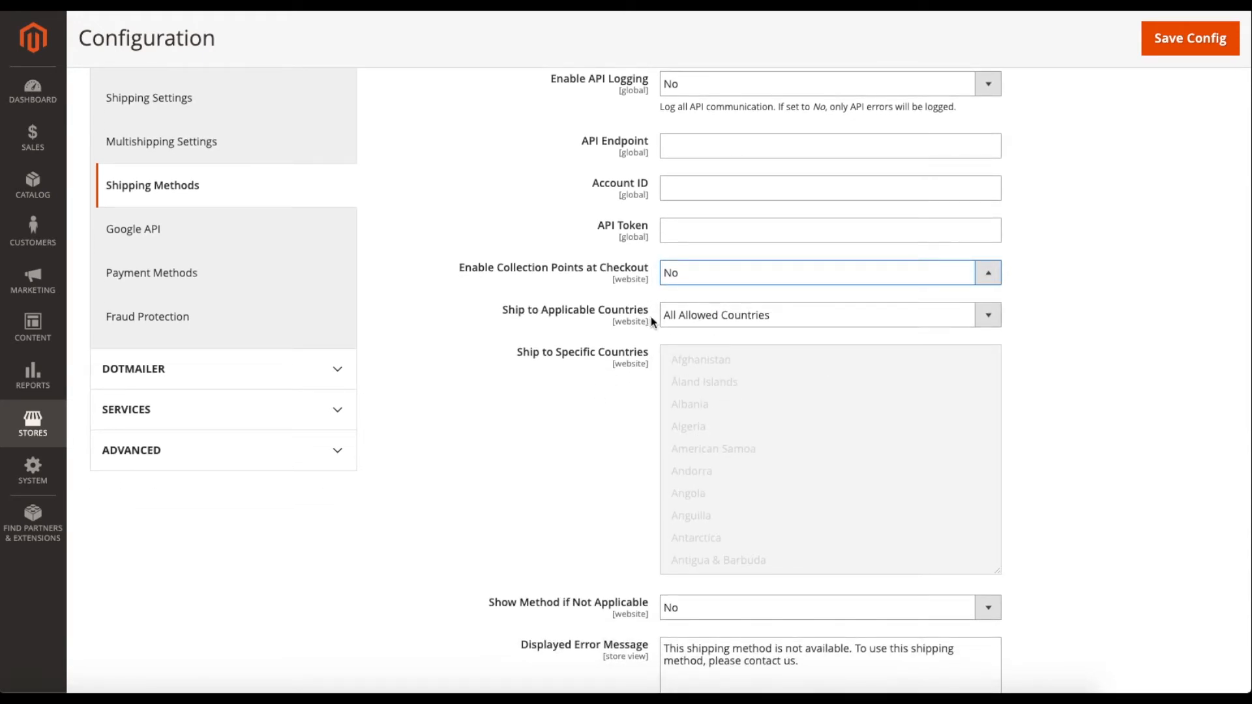
click(706, 322)
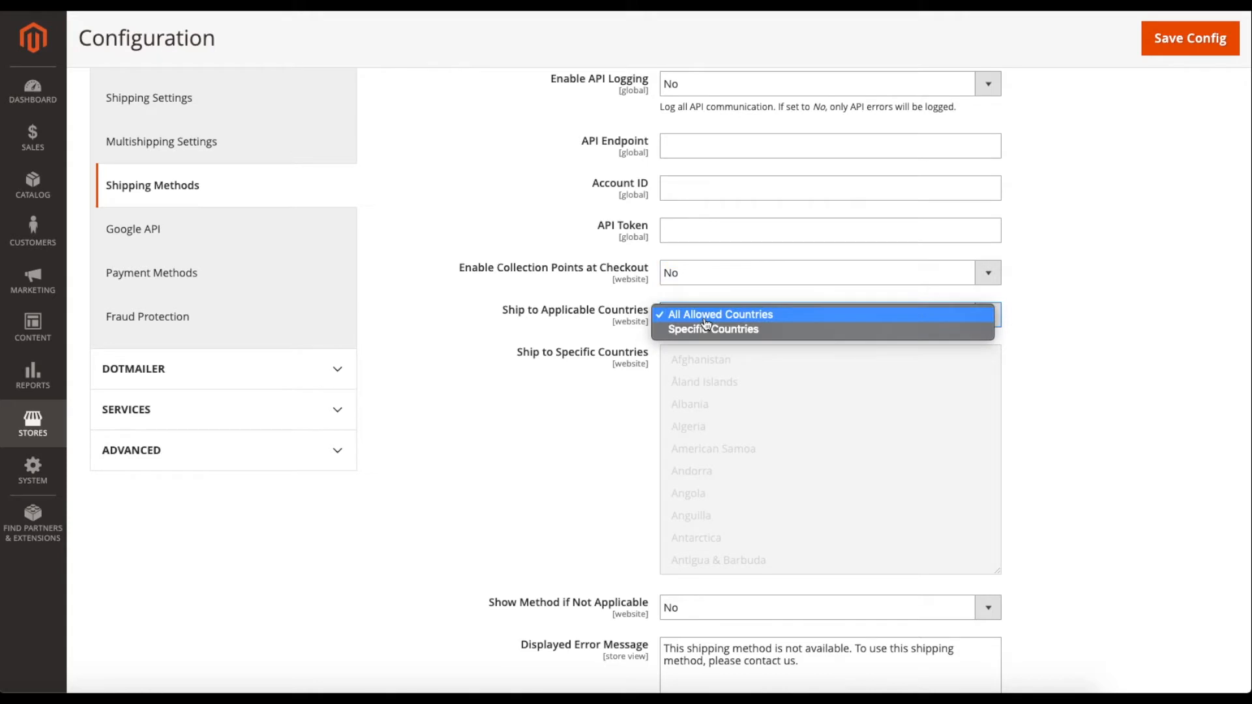
click(701, 330)
click(703, 315)
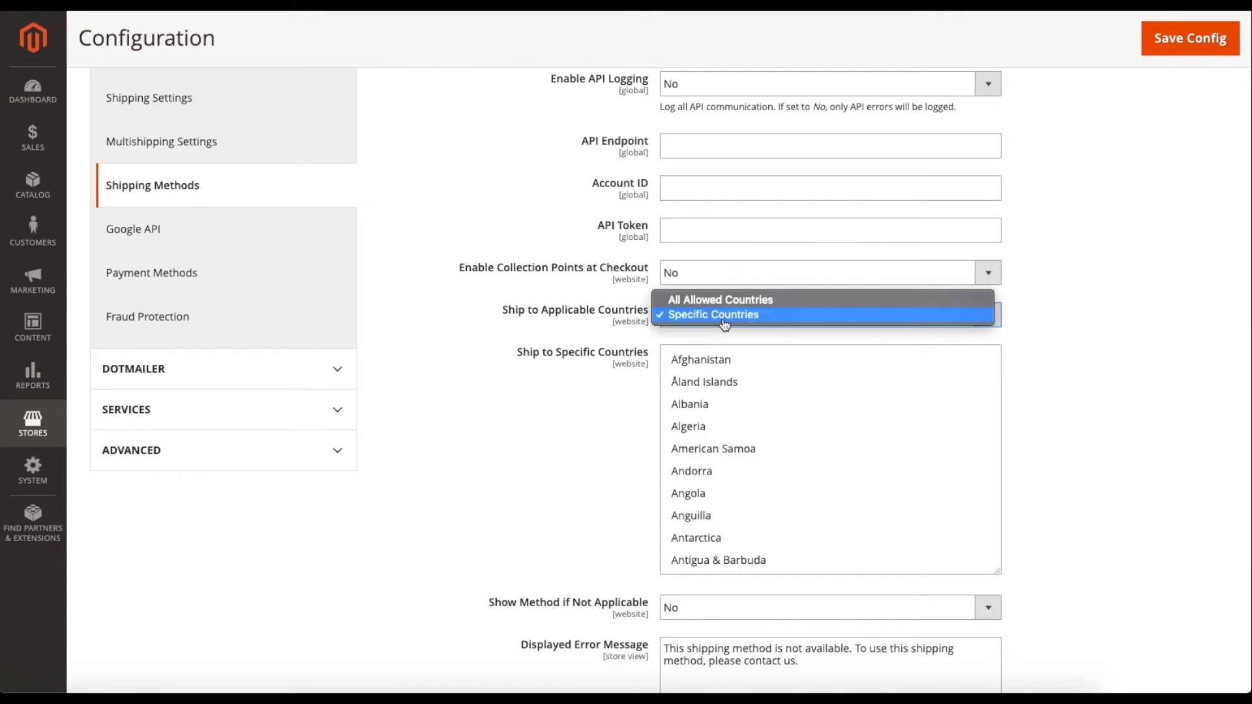
click(703, 300)
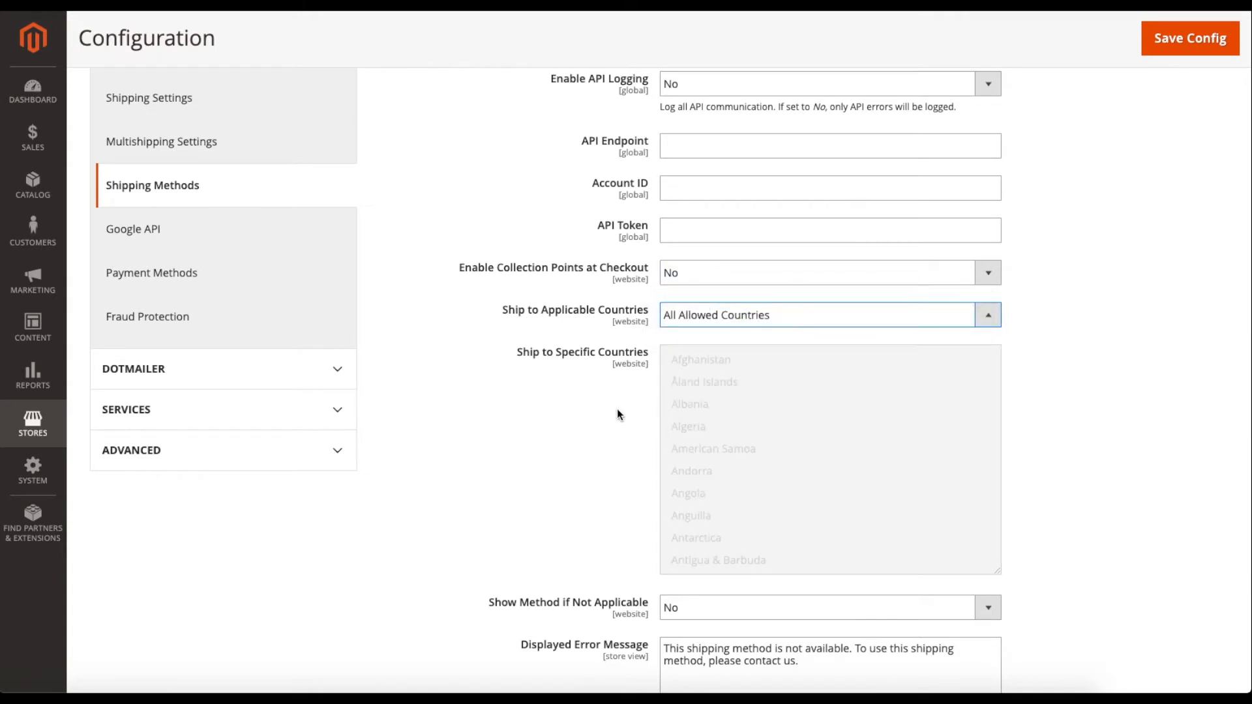
scroll(609, 415, down, 3)
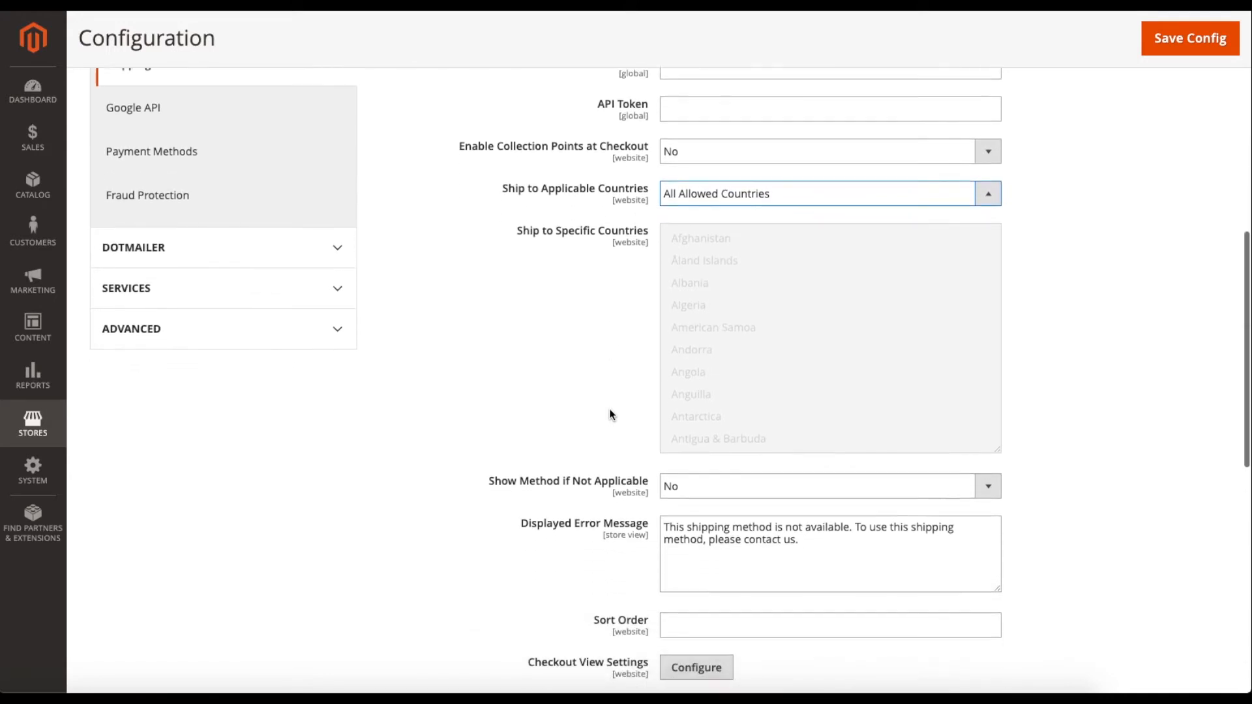
scroll(587, 418, down, 1)
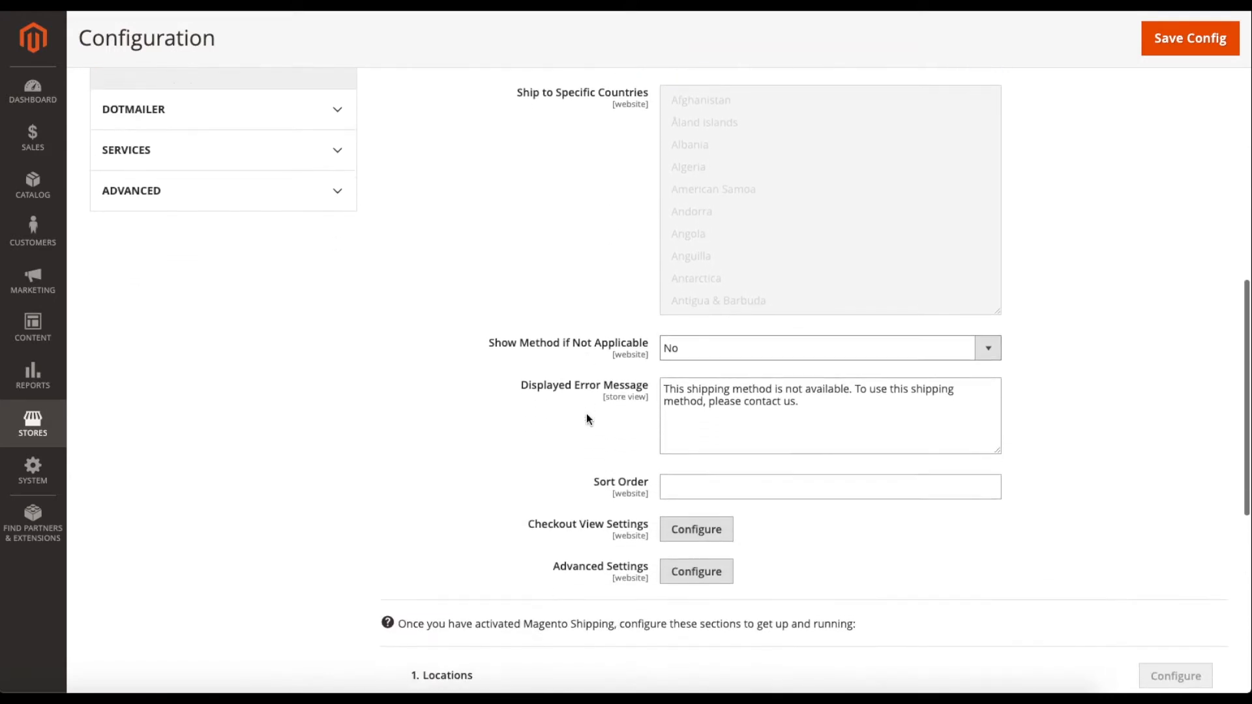
click(677, 351)
click(675, 341)
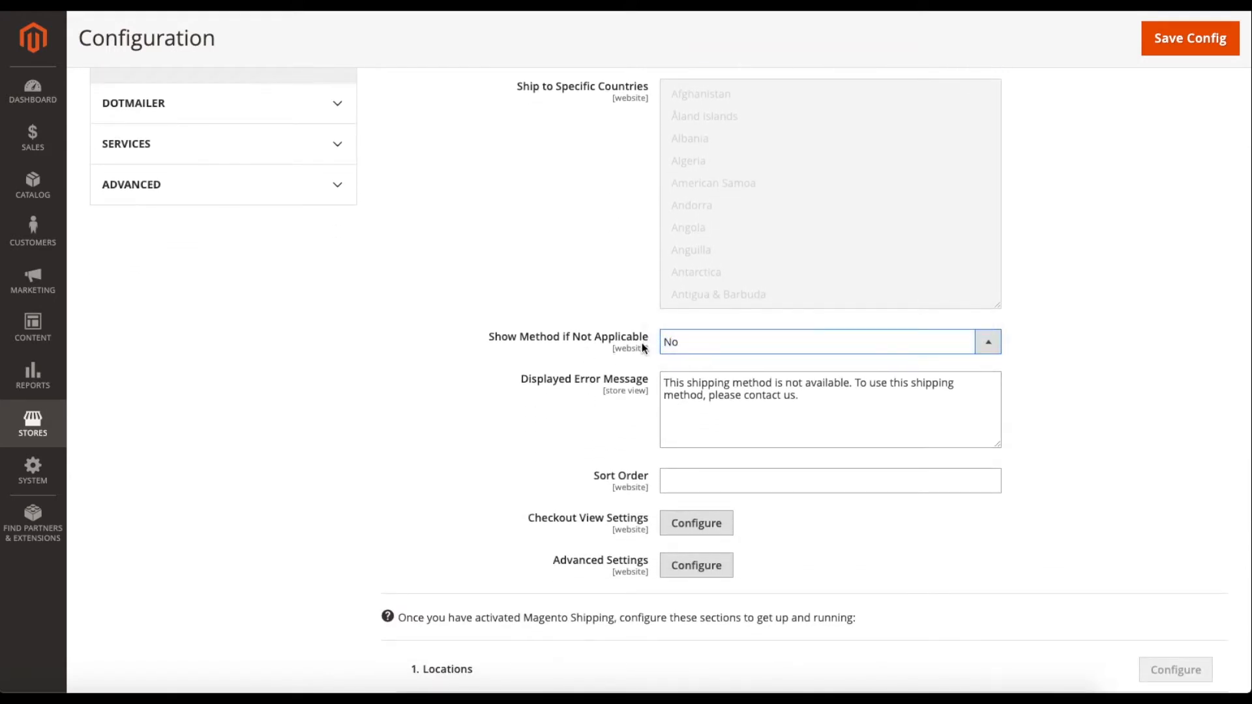
drag(647, 336, 491, 332)
click(491, 333)
click(711, 351)
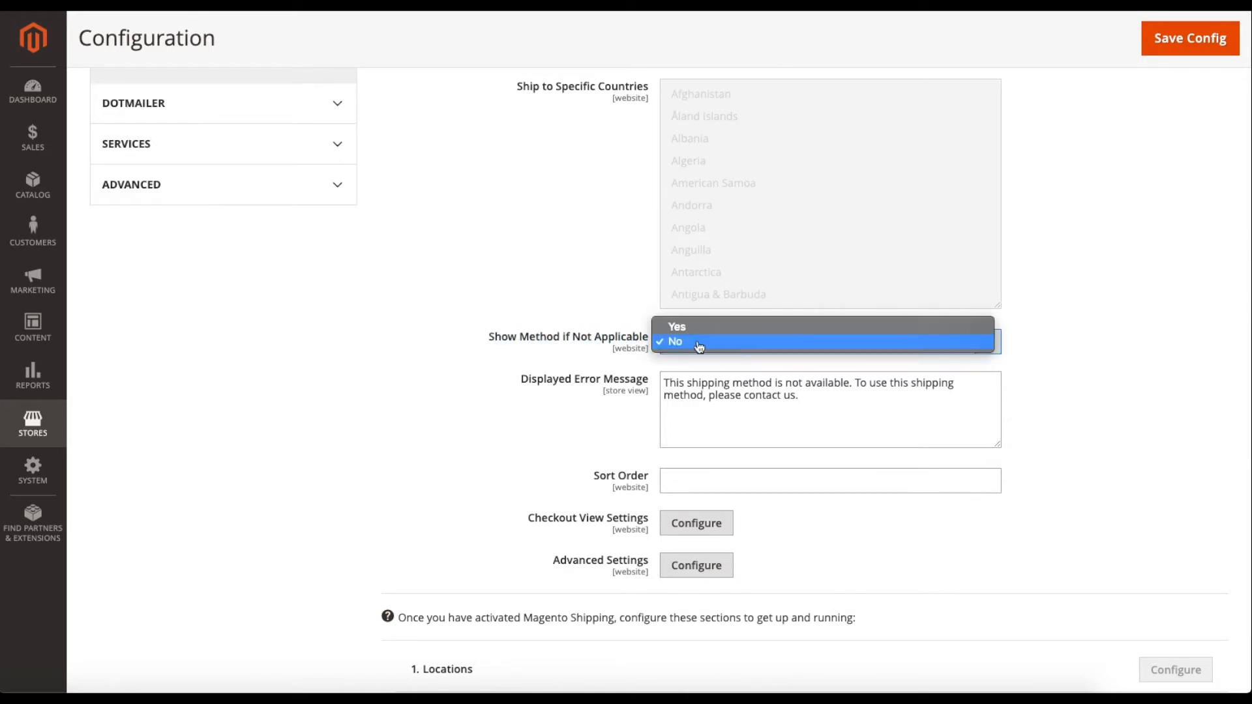
click(695, 344)
click(684, 347)
click(690, 327)
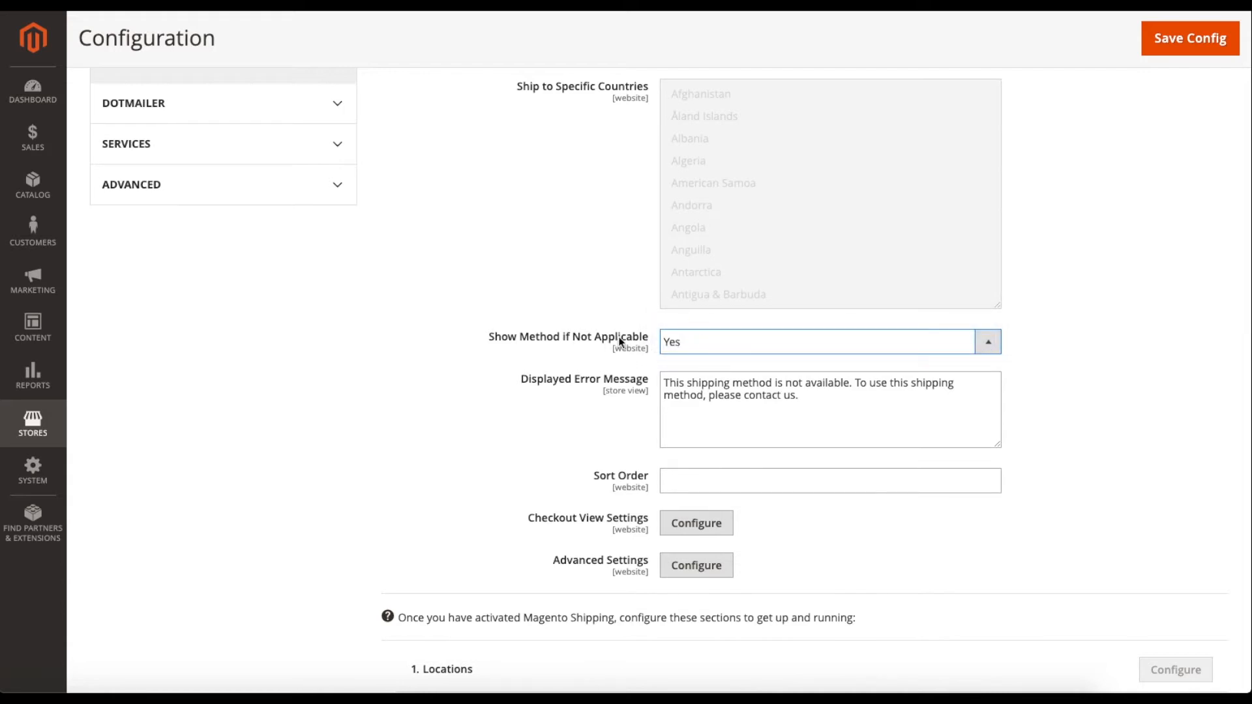
click(675, 346)
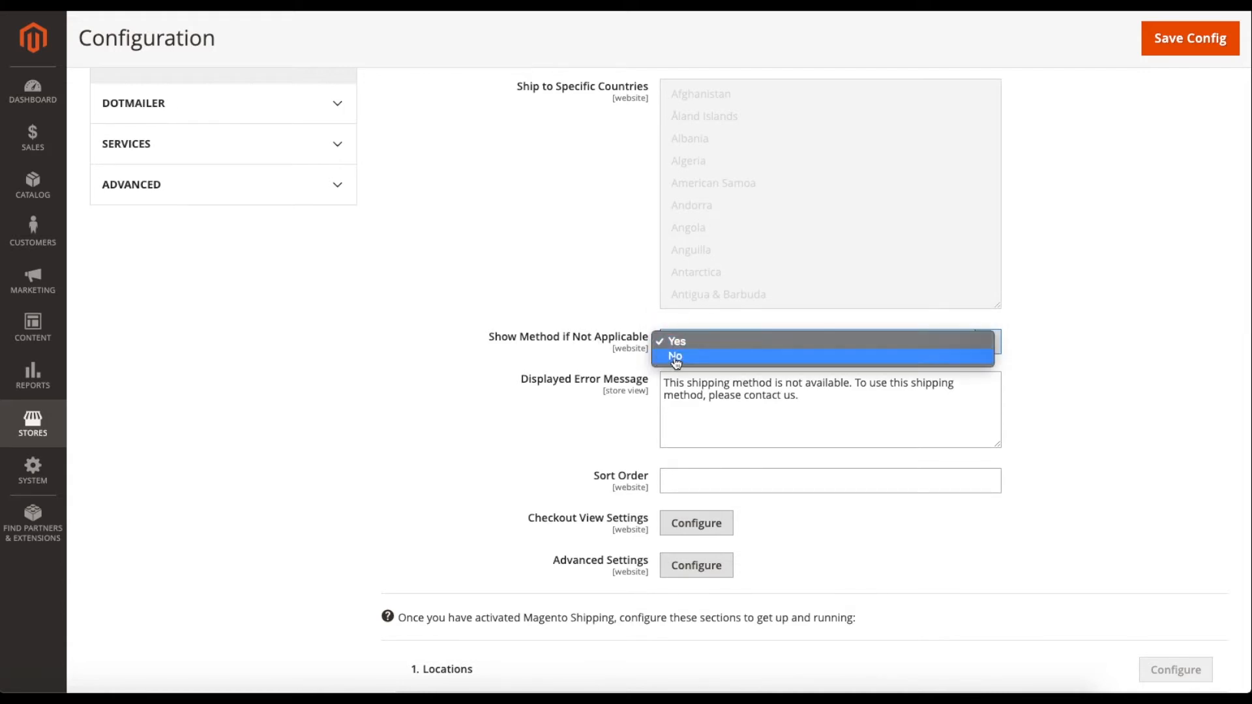
click(675, 357)
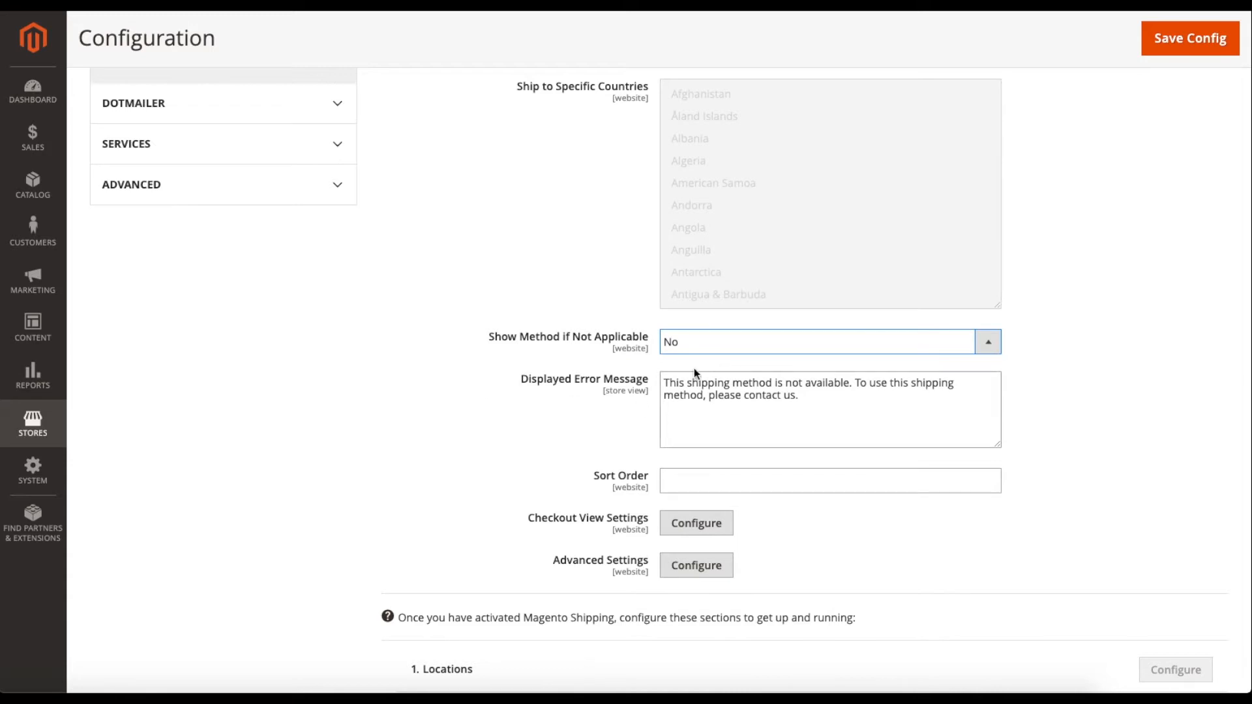
scroll(594, 486, up, 2)
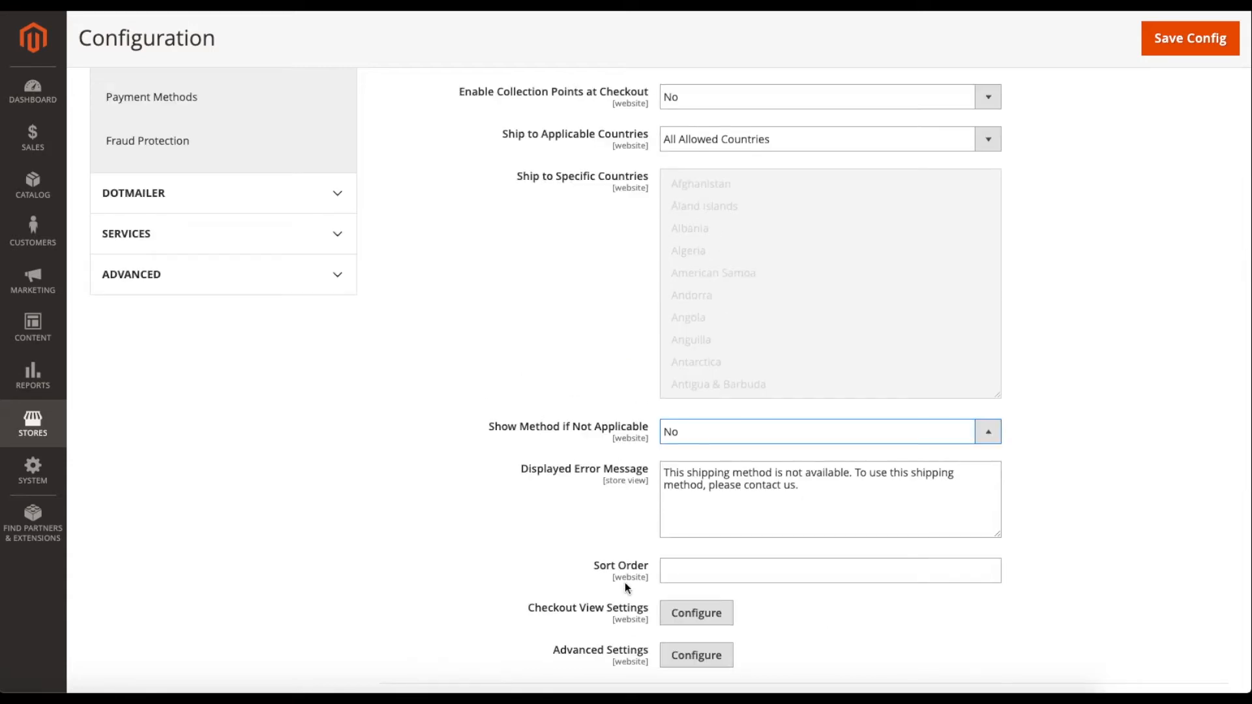
scroll(633, 568, down, 1)
scroll(515, 433, up, 8)
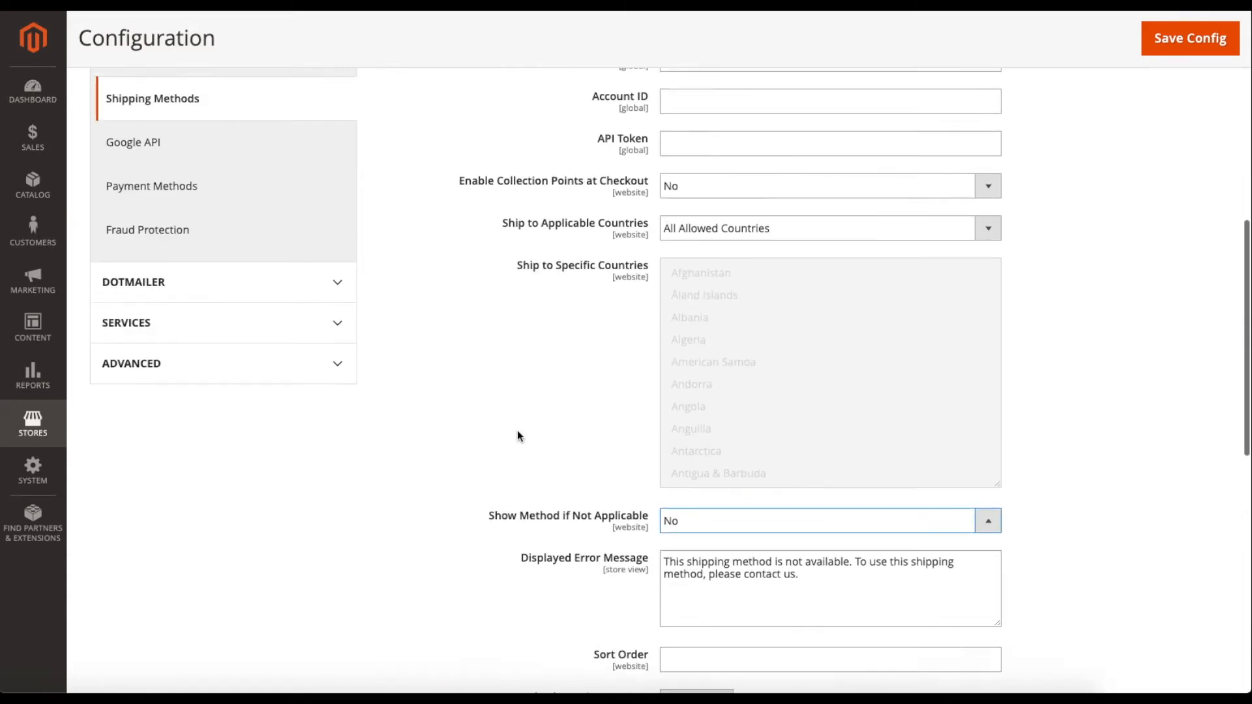
scroll(512, 435, up, 2)
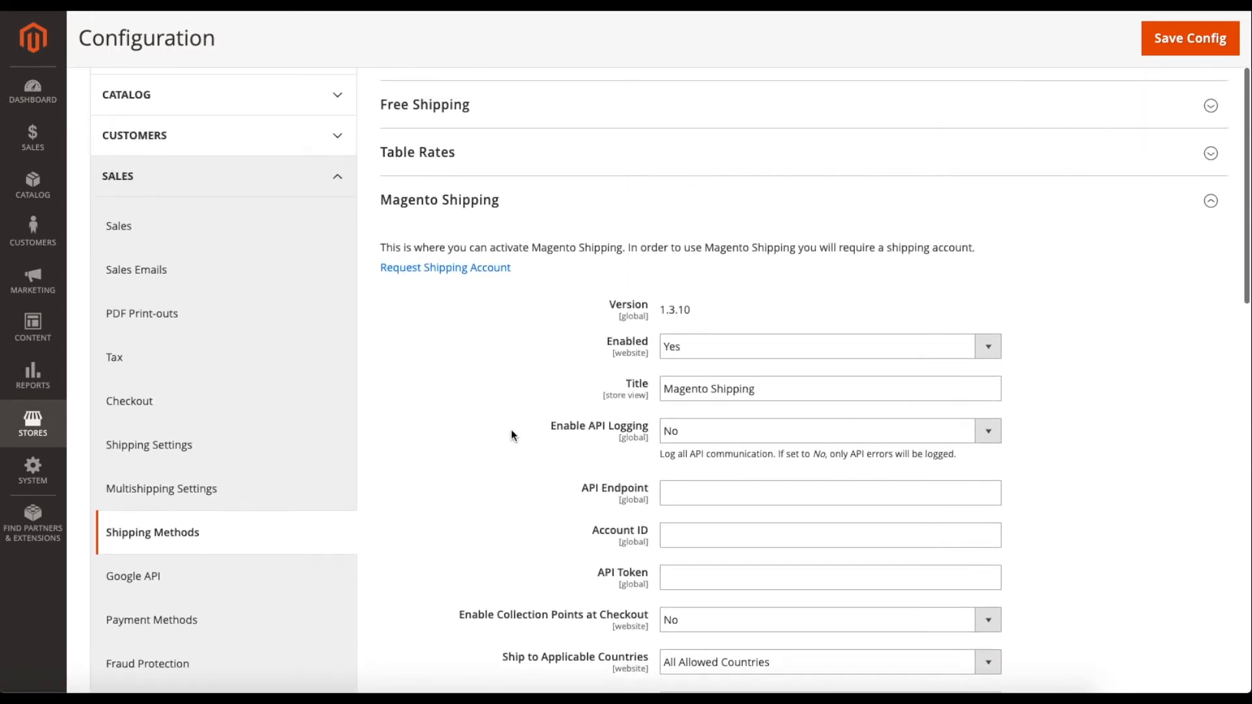
Collapse Magento Shipping, expand UPS, and set Enabled for Checkout to Yes.
click(516, 209)
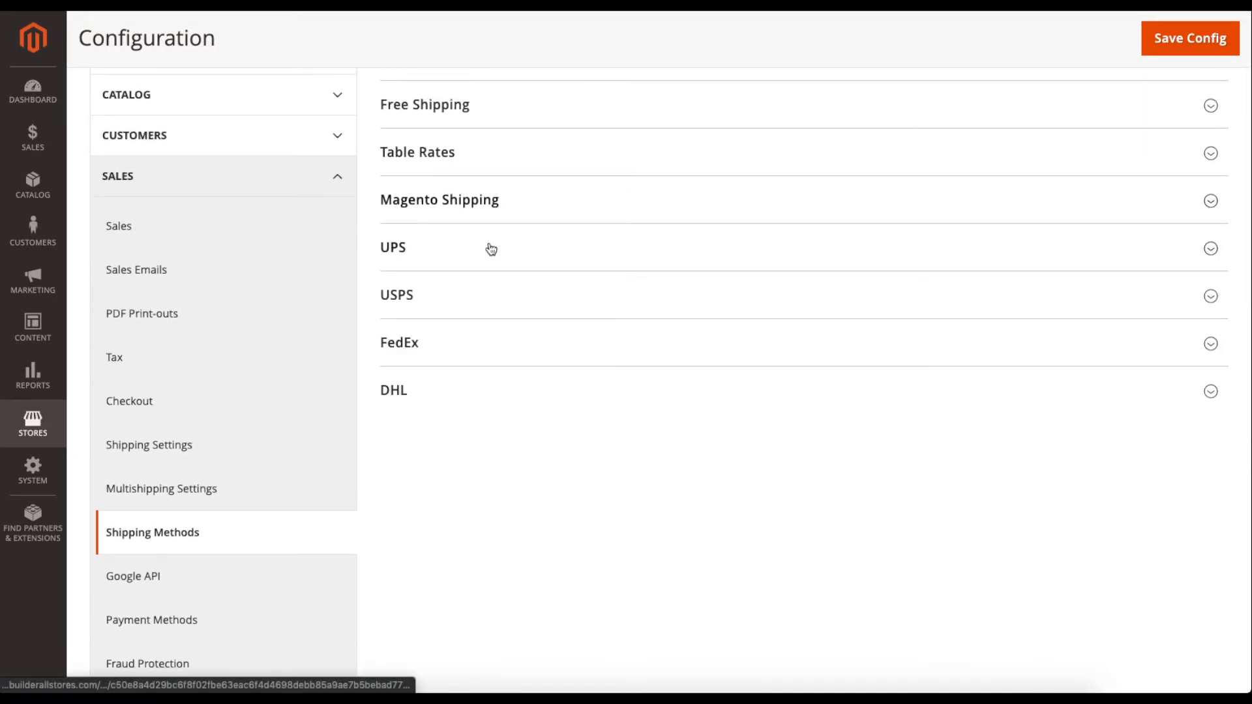
click(467, 248)
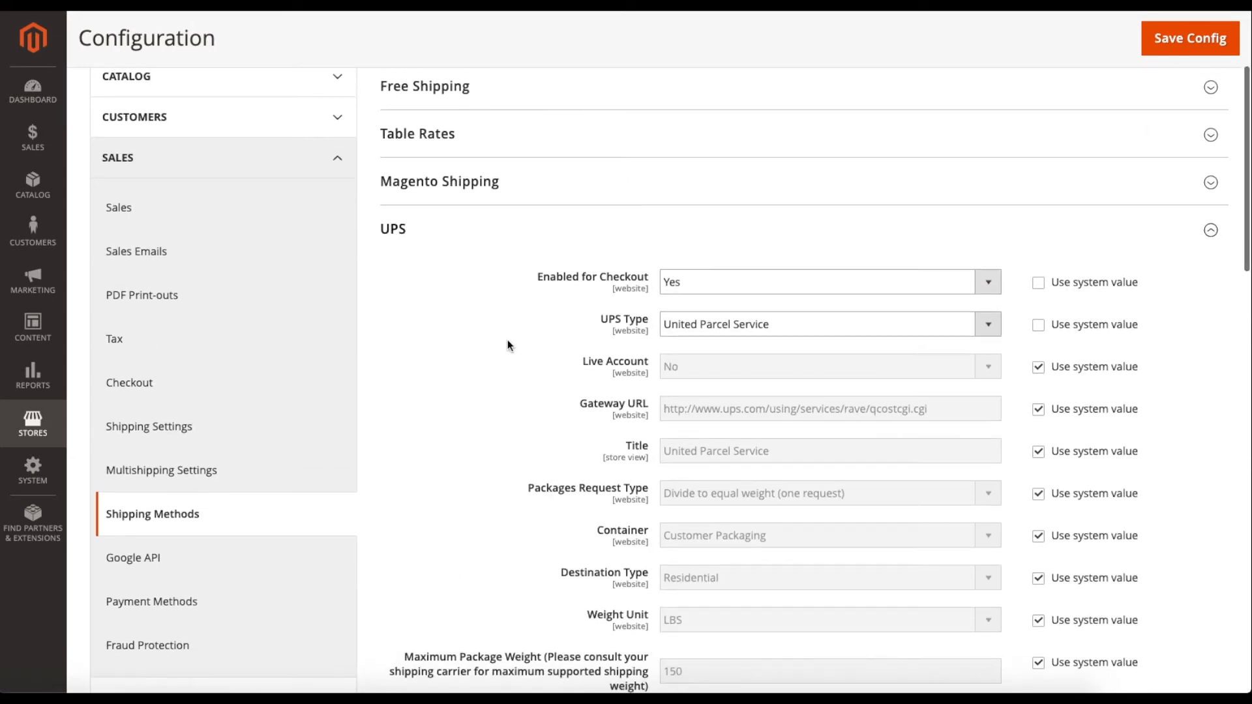
click(671, 280)
click(673, 295)
click(696, 279)
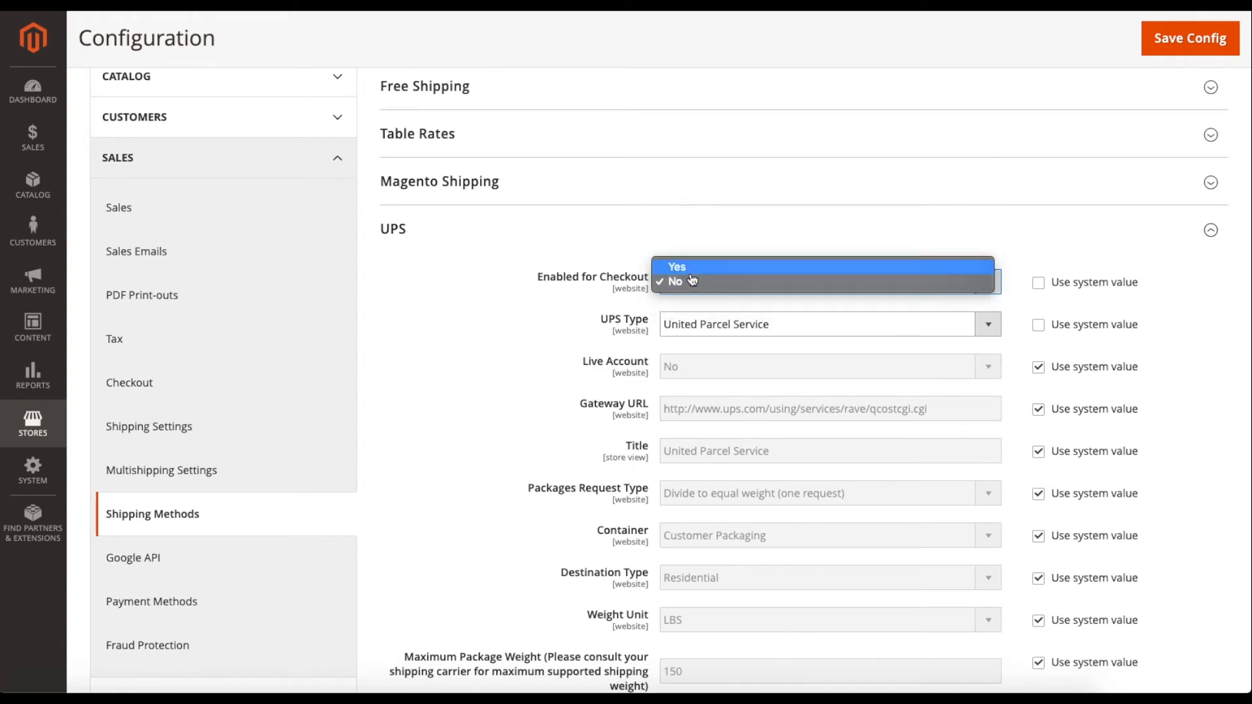
click(694, 267)
Try UPS Type United Parcel Service XML, then revert to the system default United Parcel Service.
click(671, 324)
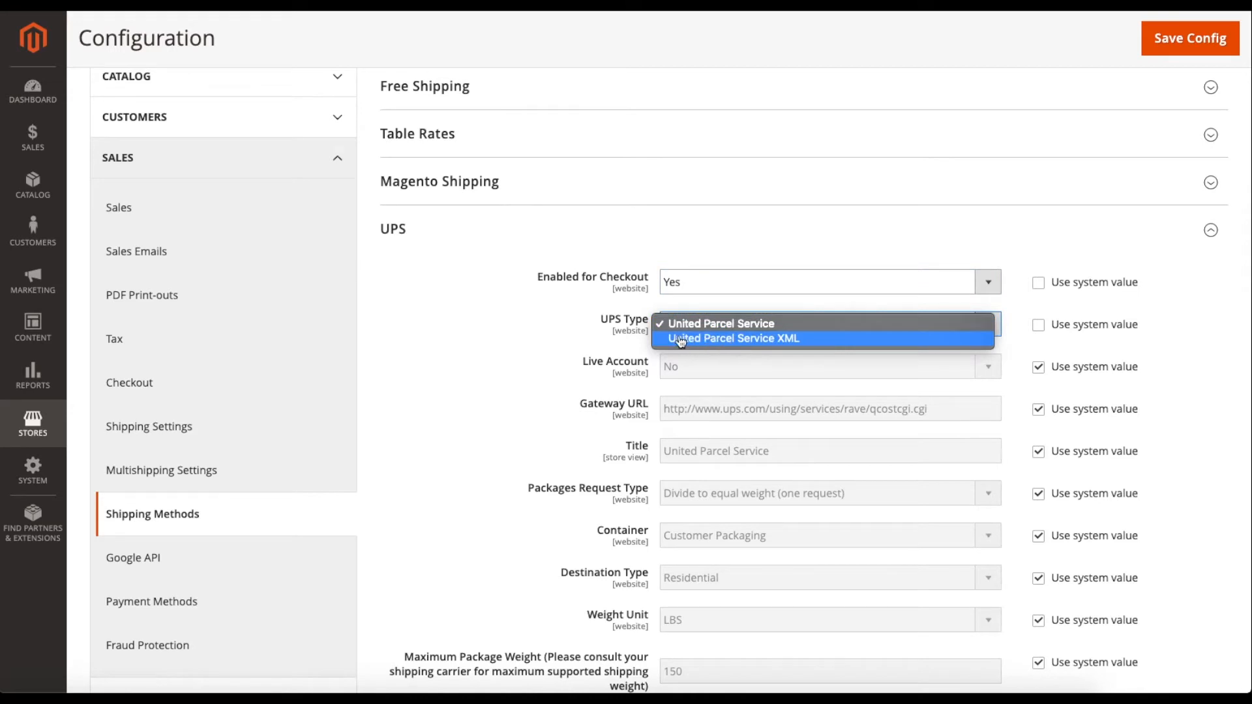
click(781, 339)
drag(534, 404, 628, 407)
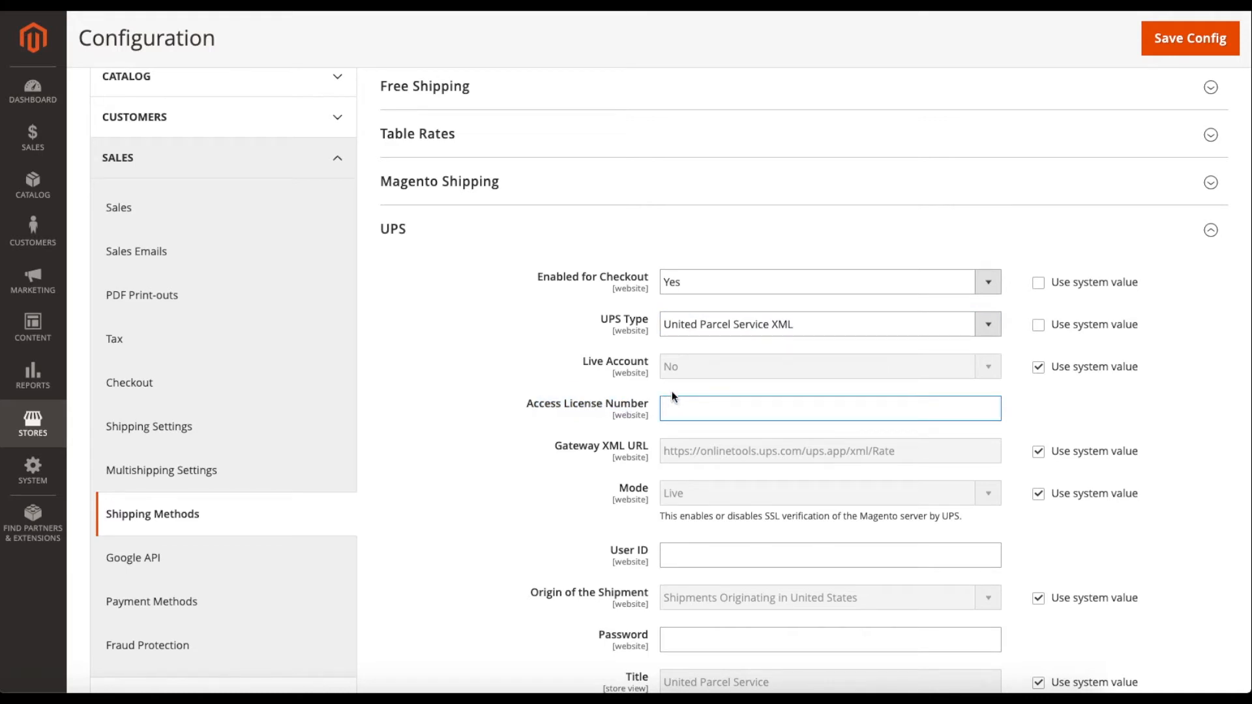
click(702, 337)
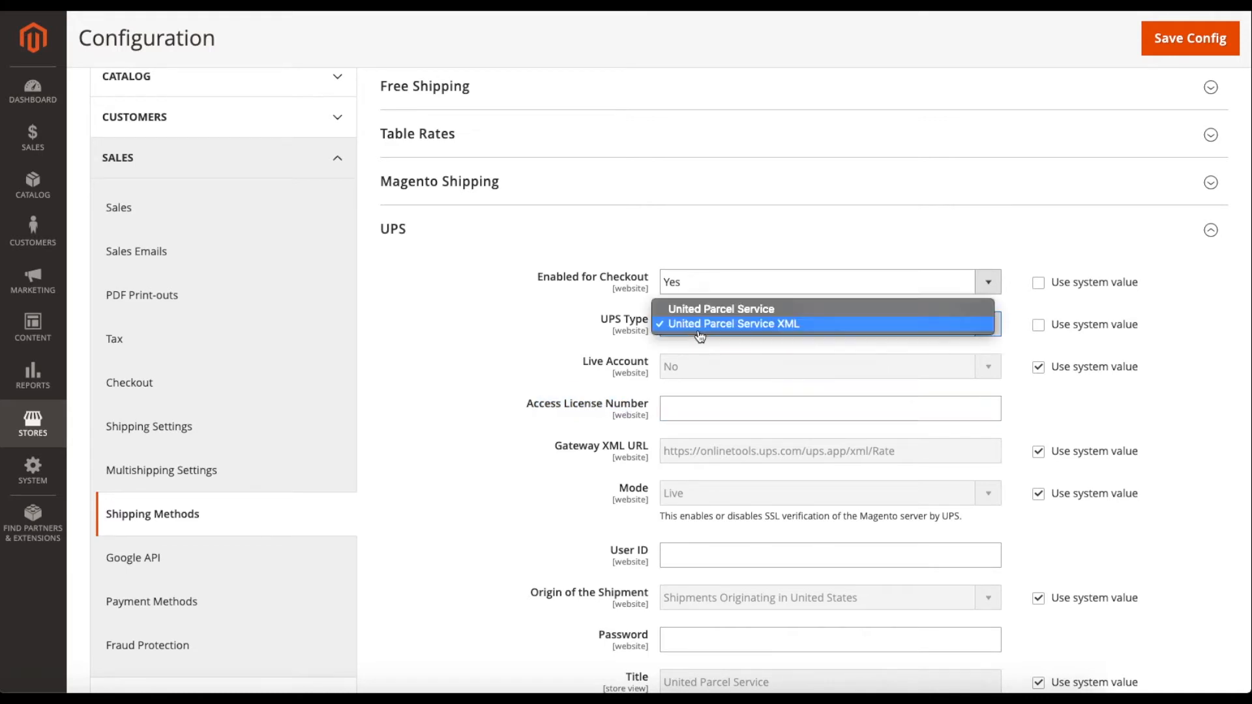
click(720, 316)
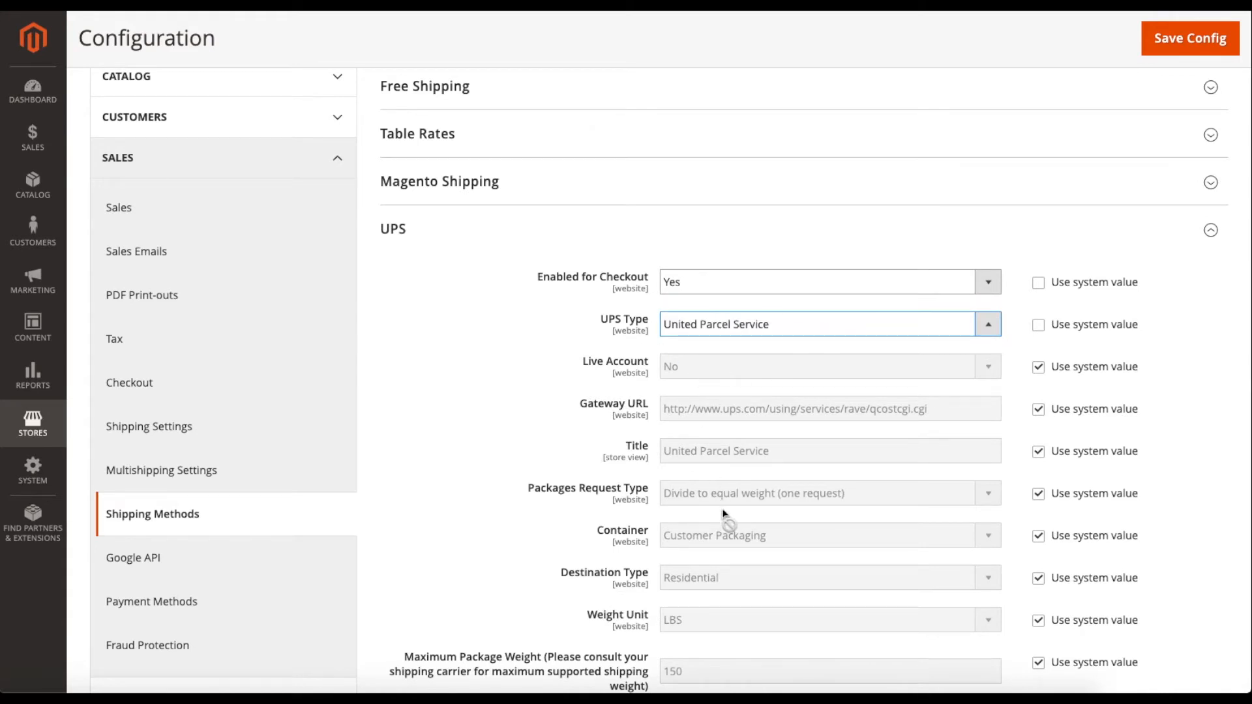
click(1041, 328)
Override the system value and set UPS Live Account to Yes.
scroll(535, 338, down, 1)
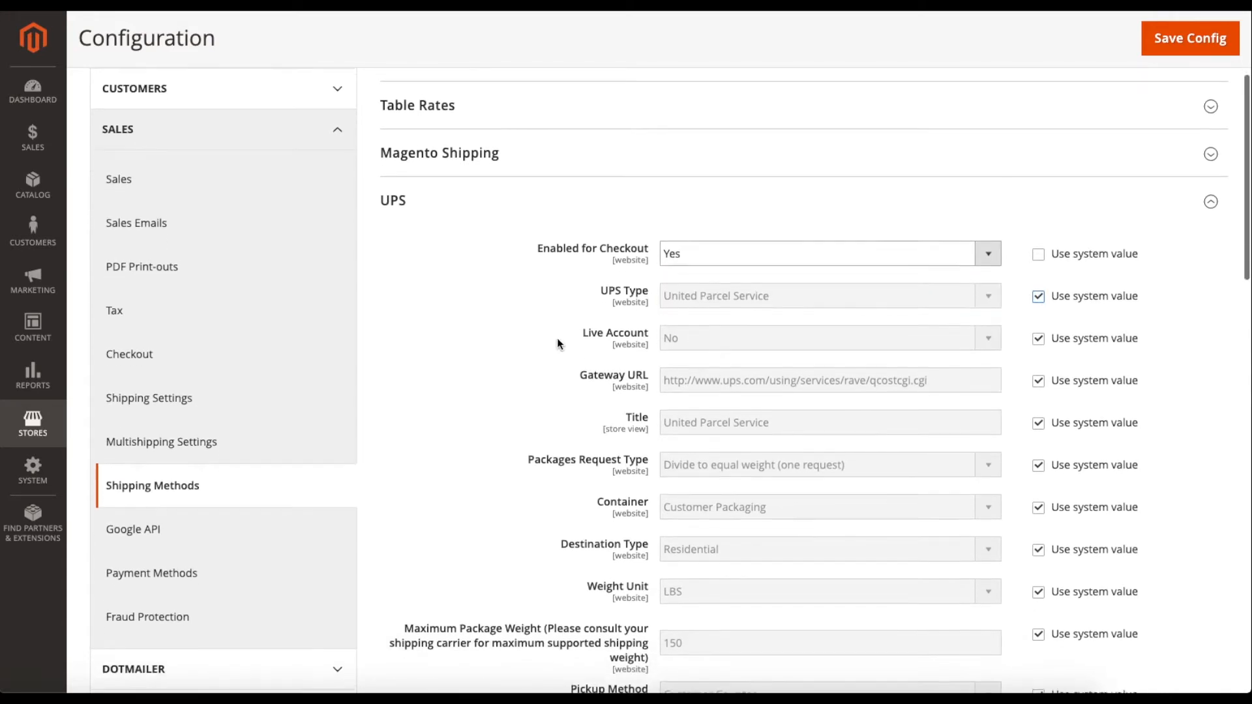
click(1037, 338)
click(860, 336)
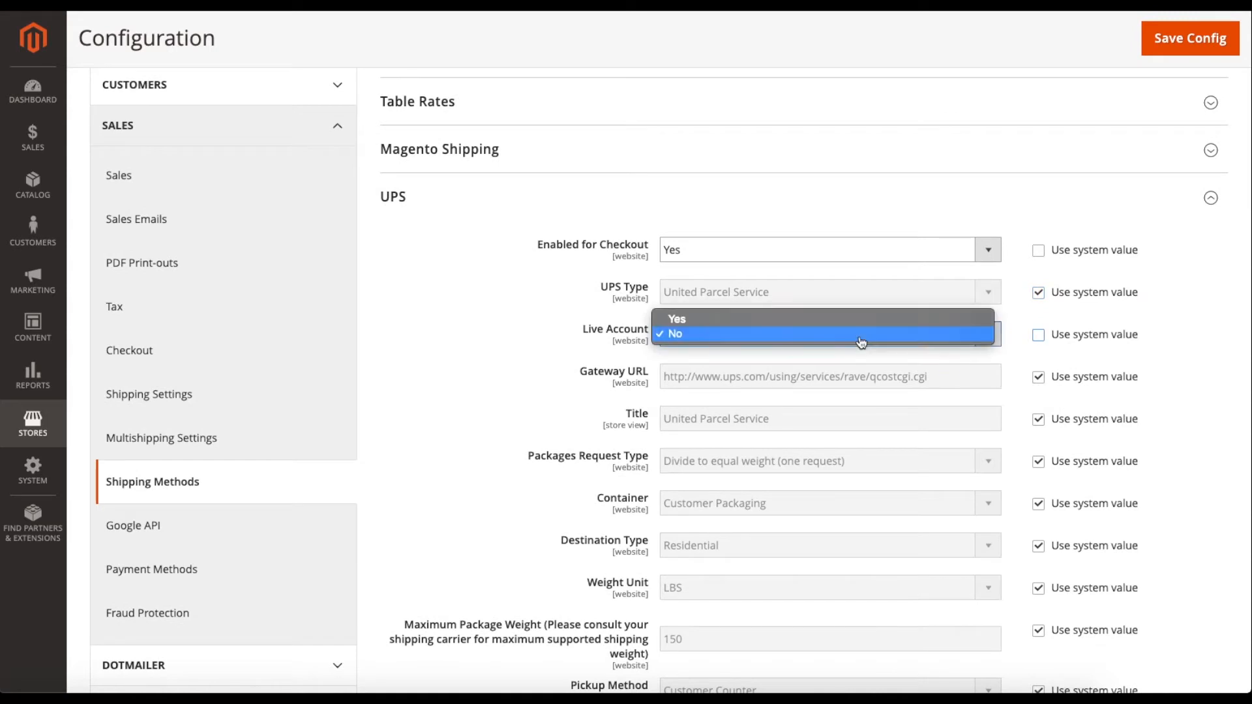
click(769, 320)
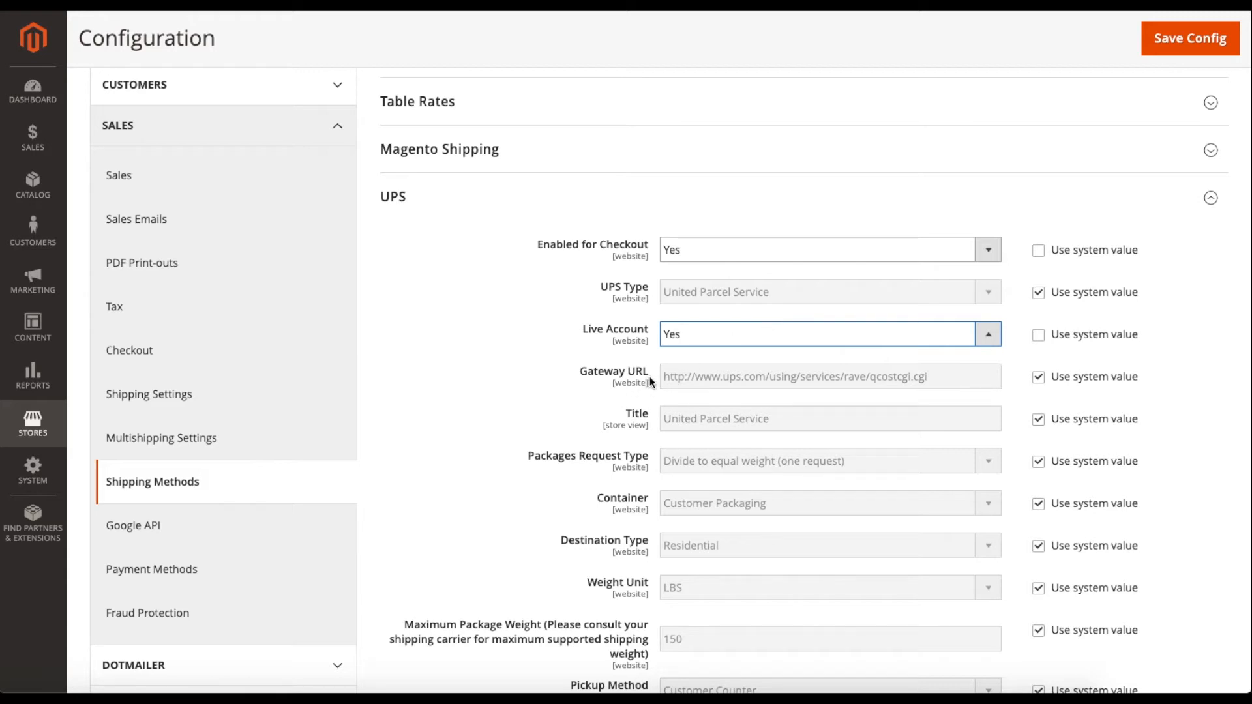
Change the UPS title from 'United Parcel Service' to UPS, then restore the system default title.
scroll(654, 383, down, 1)
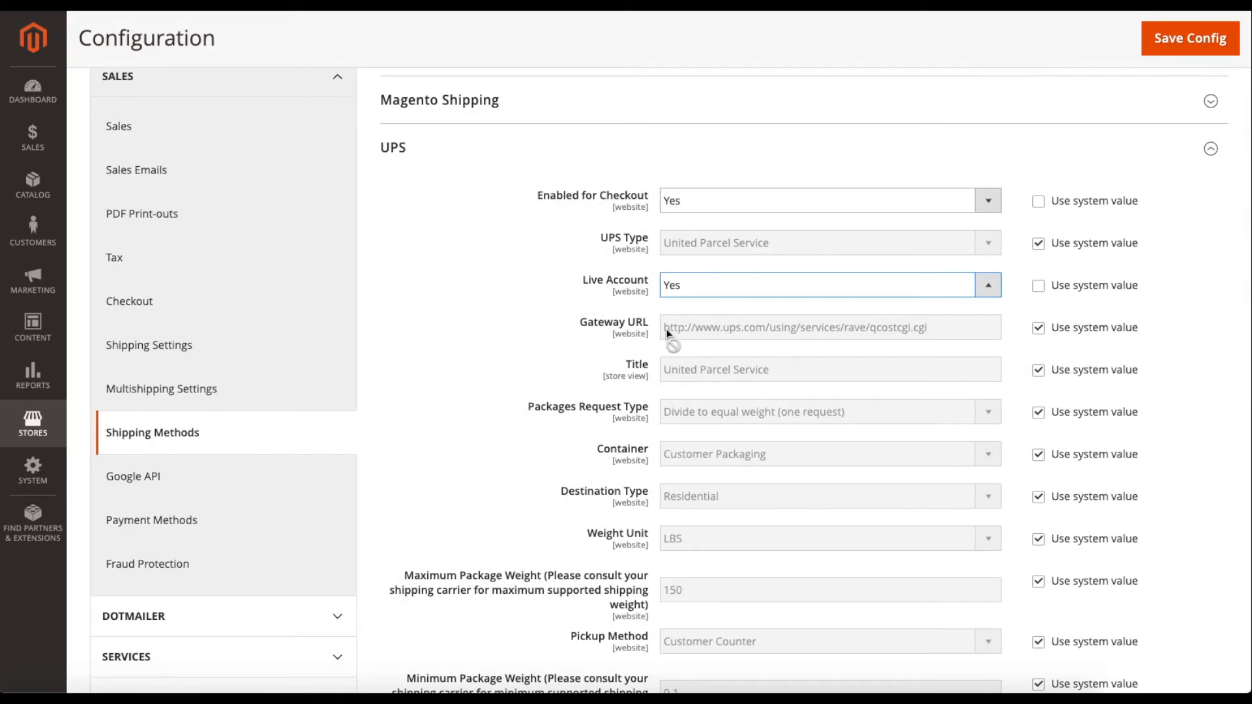
scroll(652, 330, down, 1)
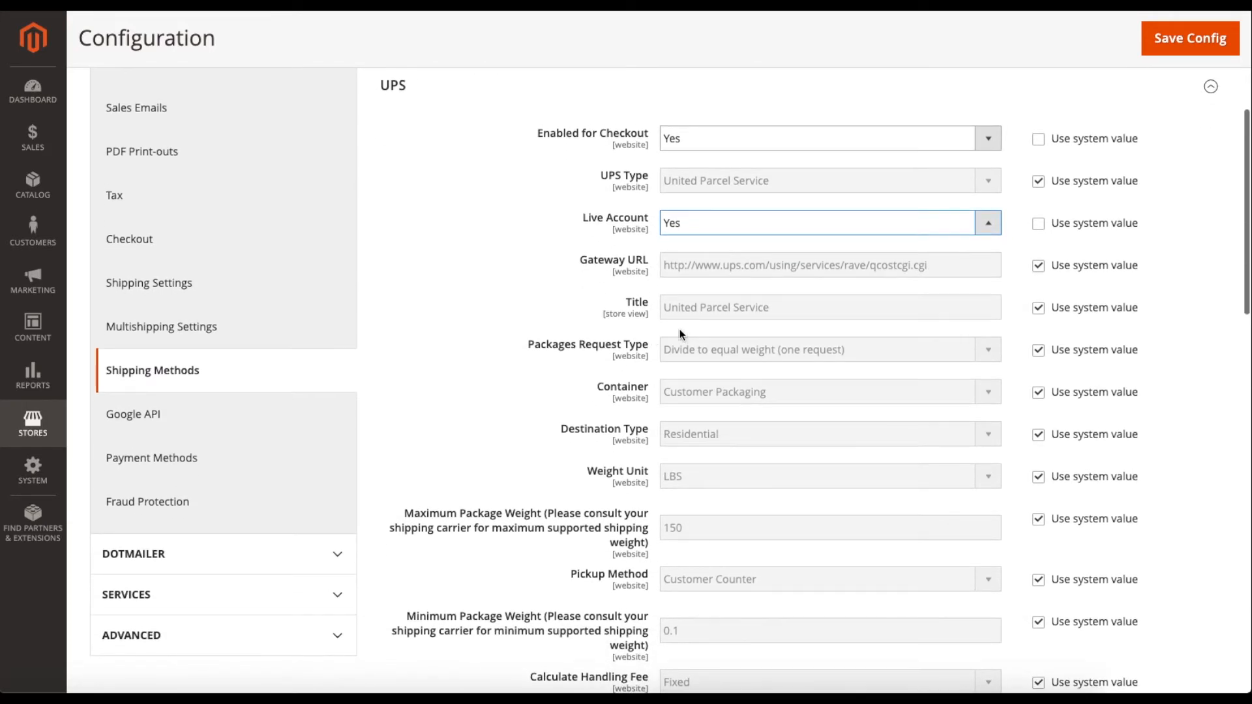
click(1038, 308)
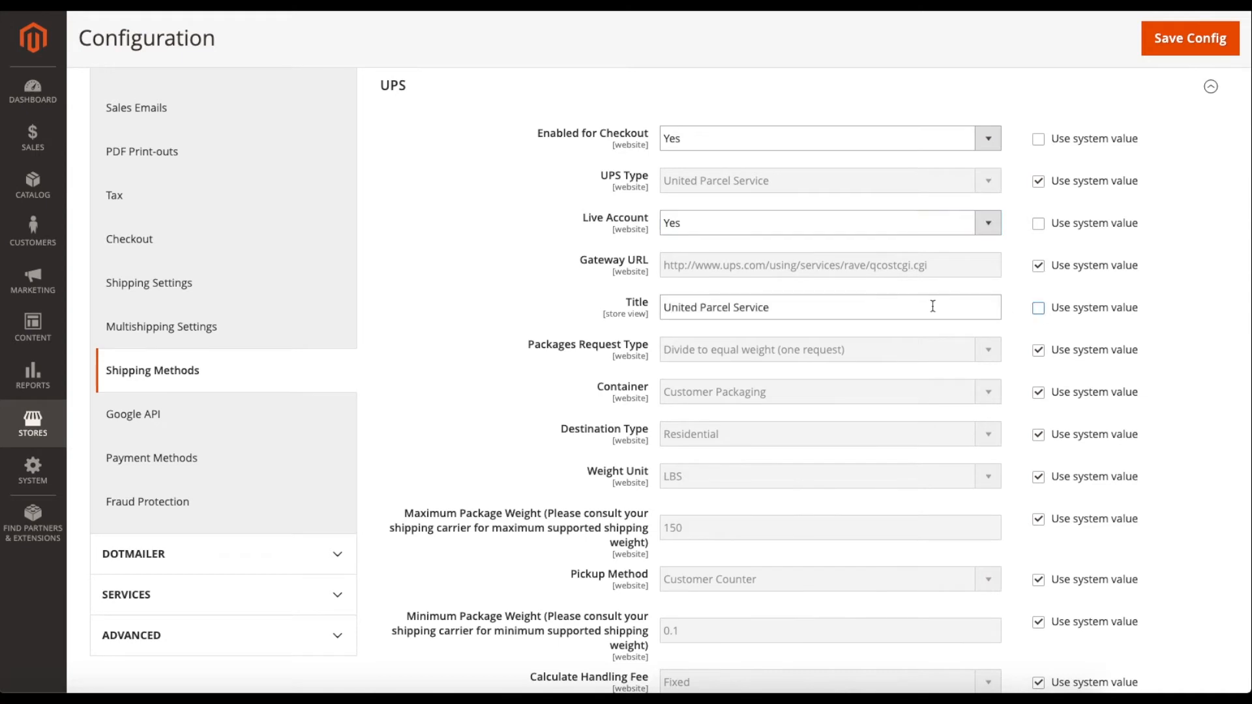
triple_click(835, 305)
scroll(835, 305, up, 1)
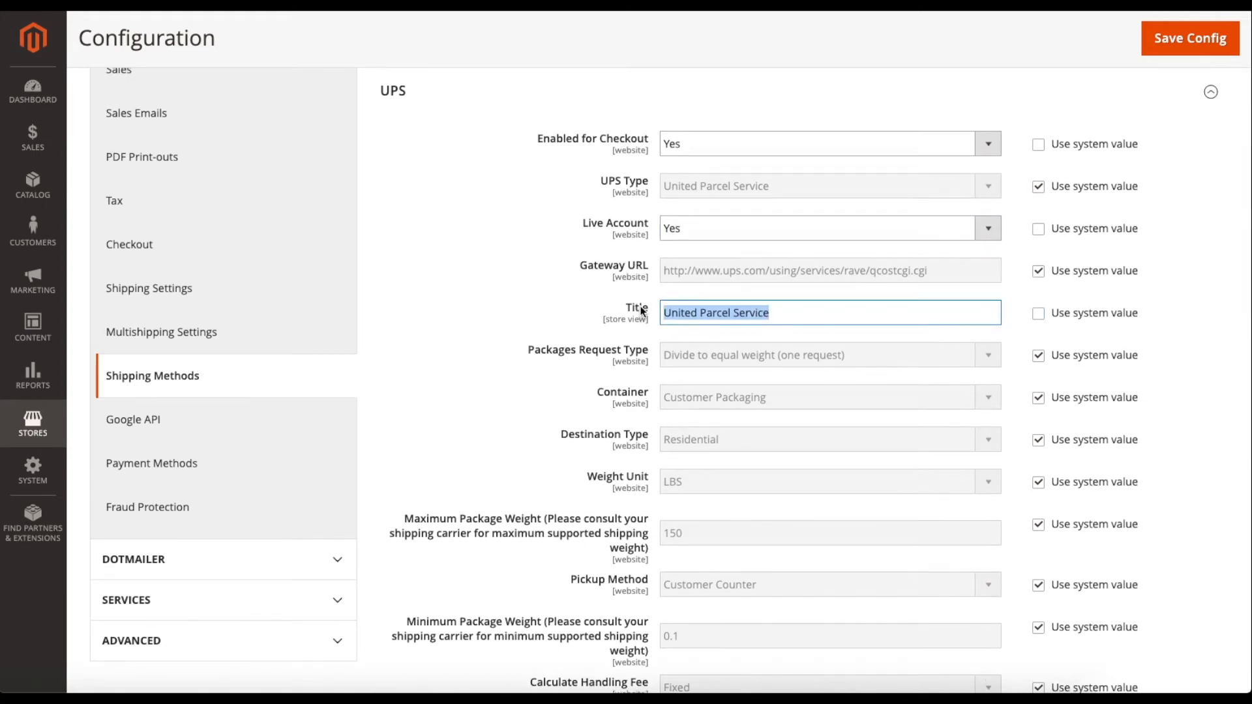
text(UPS)
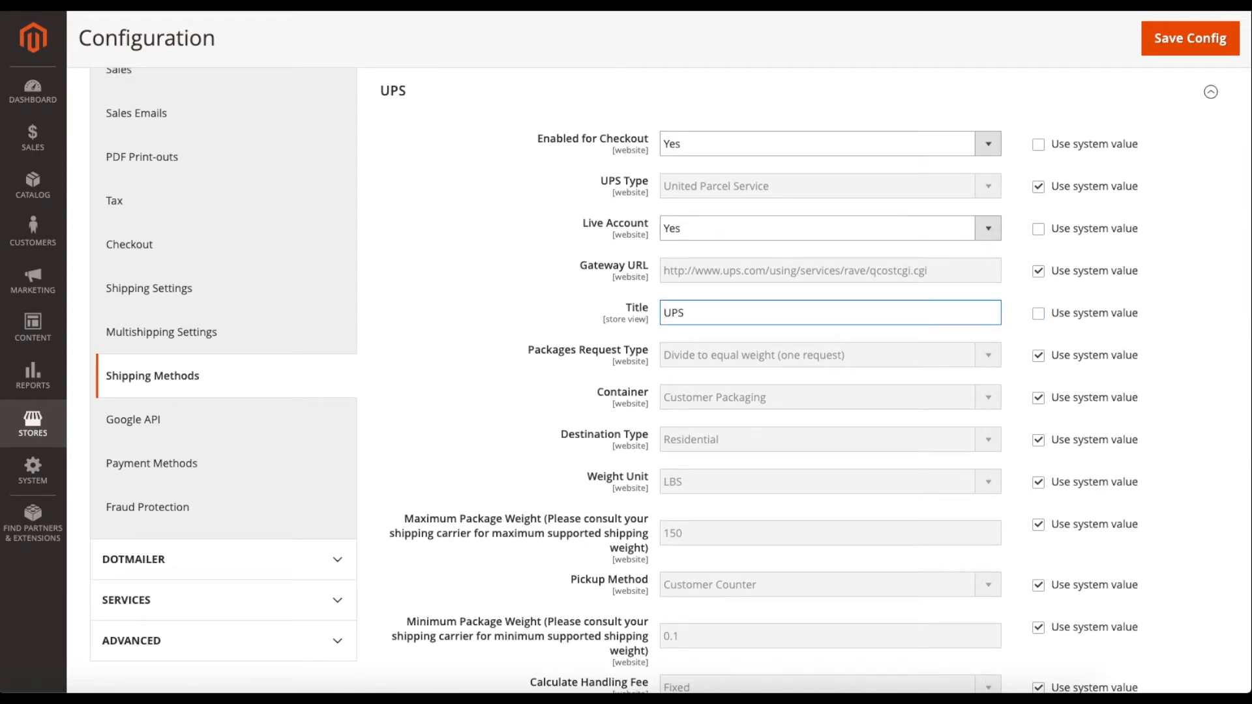
click(1038, 318)
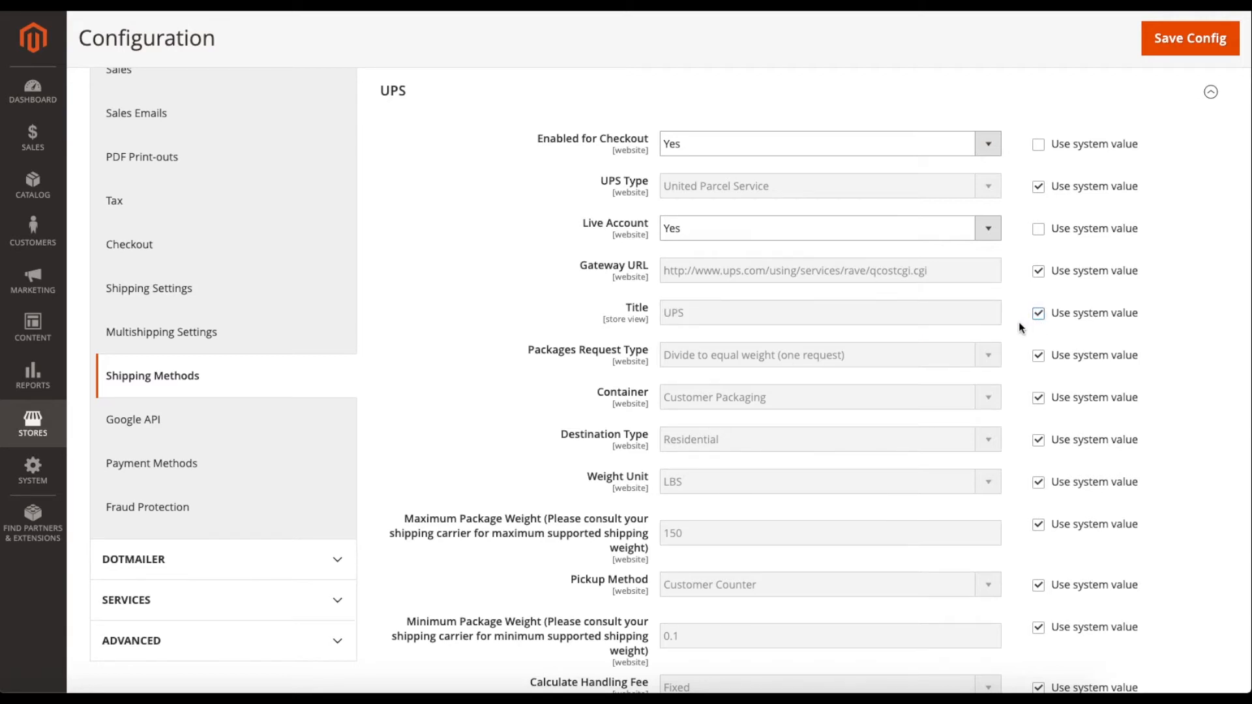
scroll(1021, 326, down, 1)
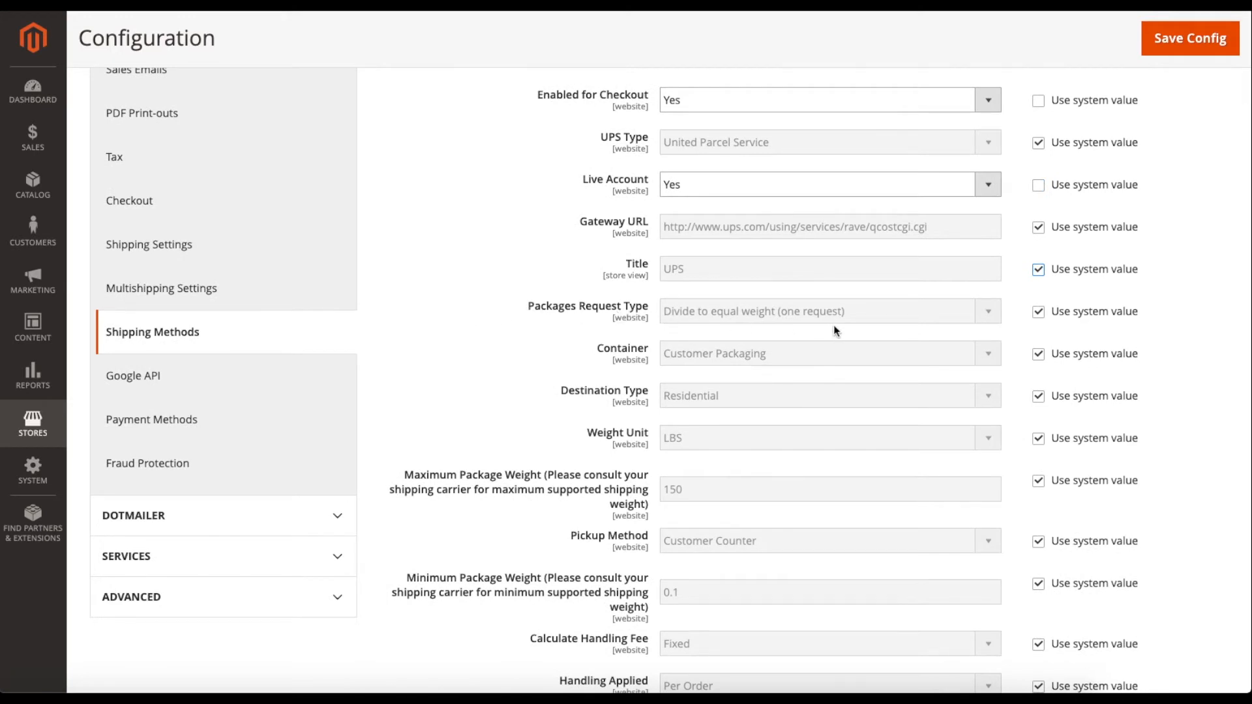
click(1037, 314)
click(854, 312)
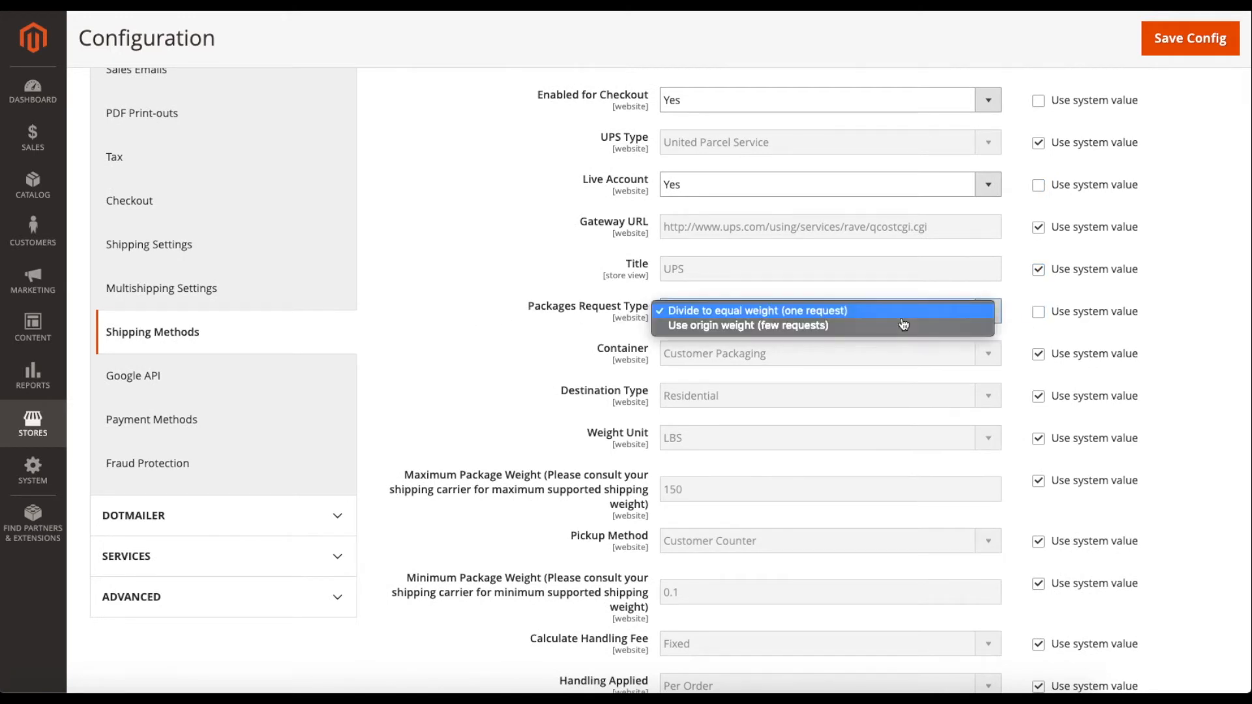
click(750, 313)
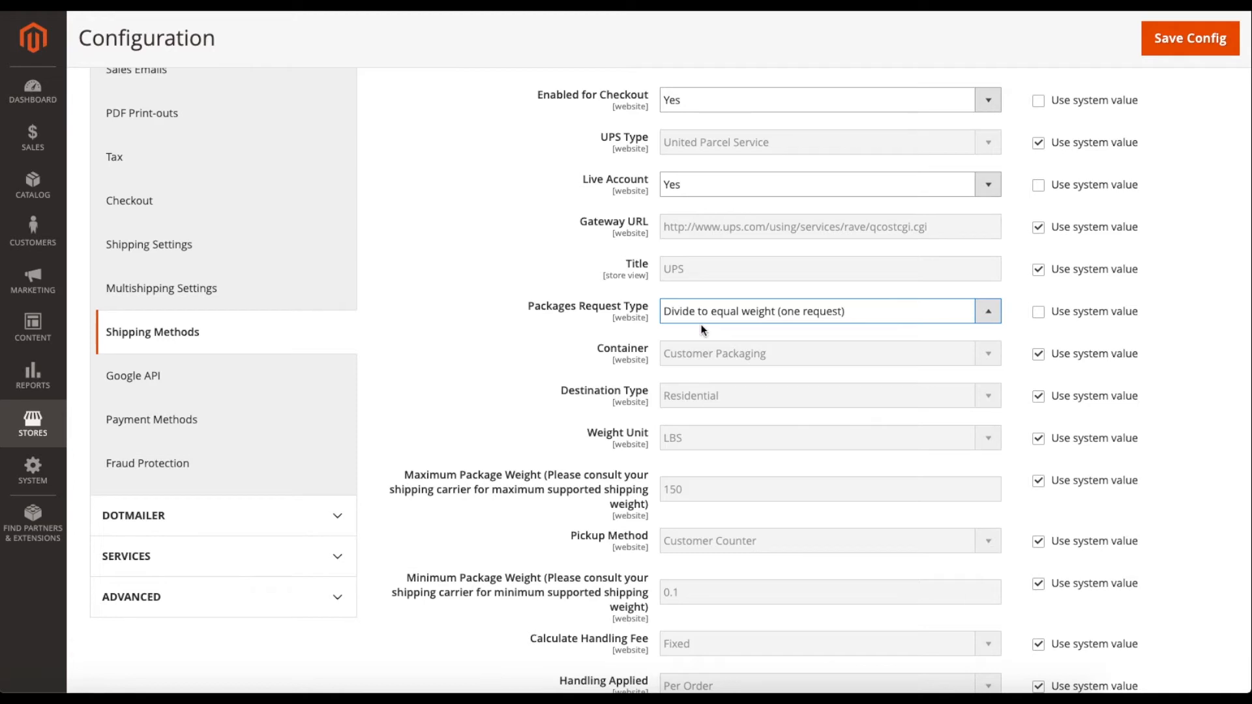
click(1038, 313)
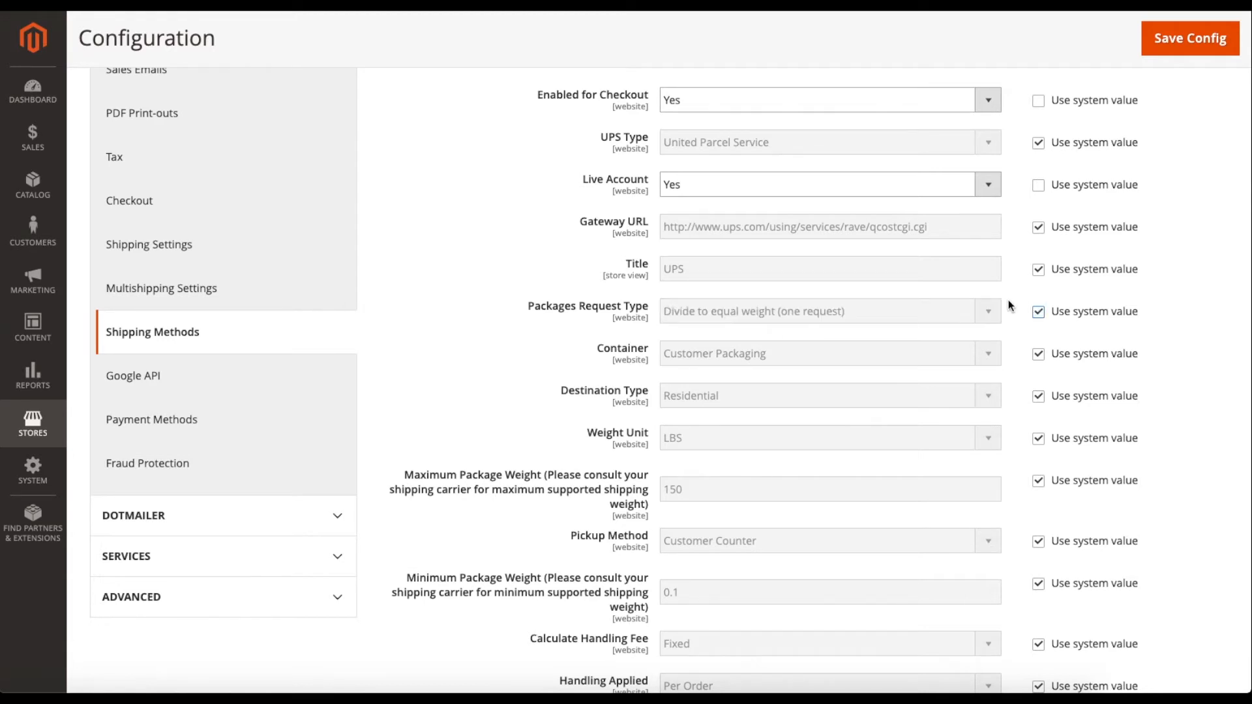
scroll(1009, 307, down, 1)
click(1039, 334)
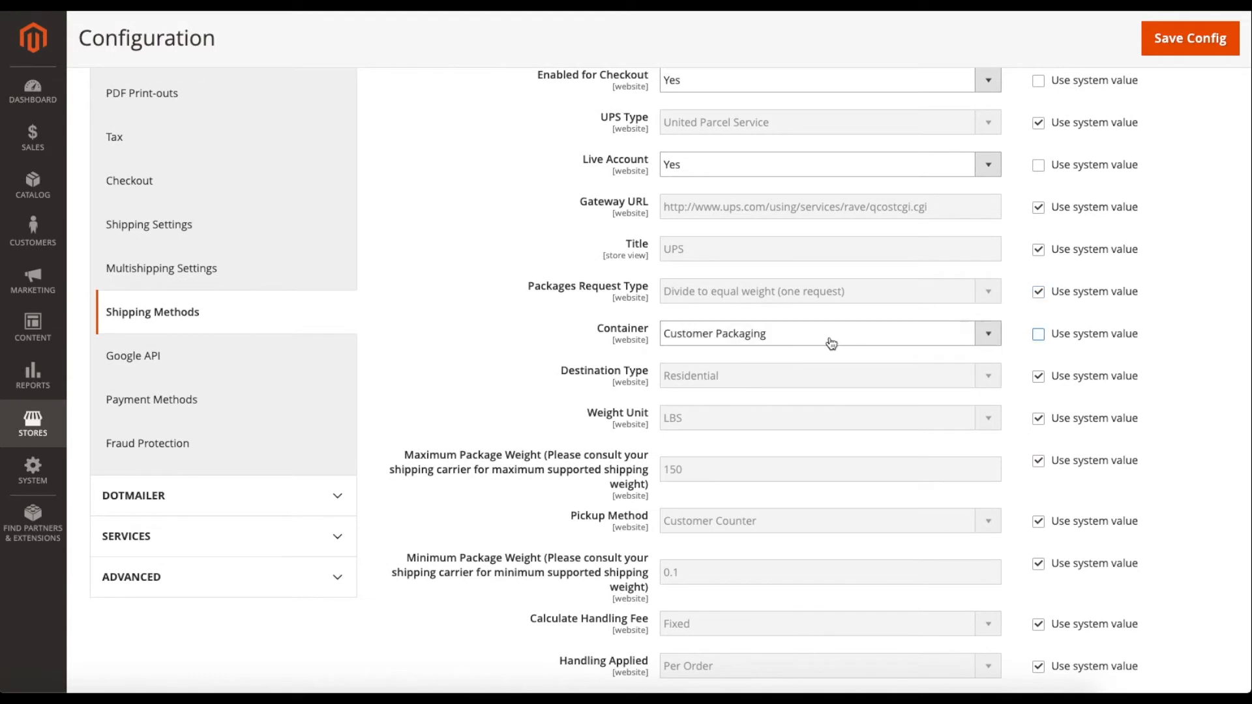
click(828, 344)
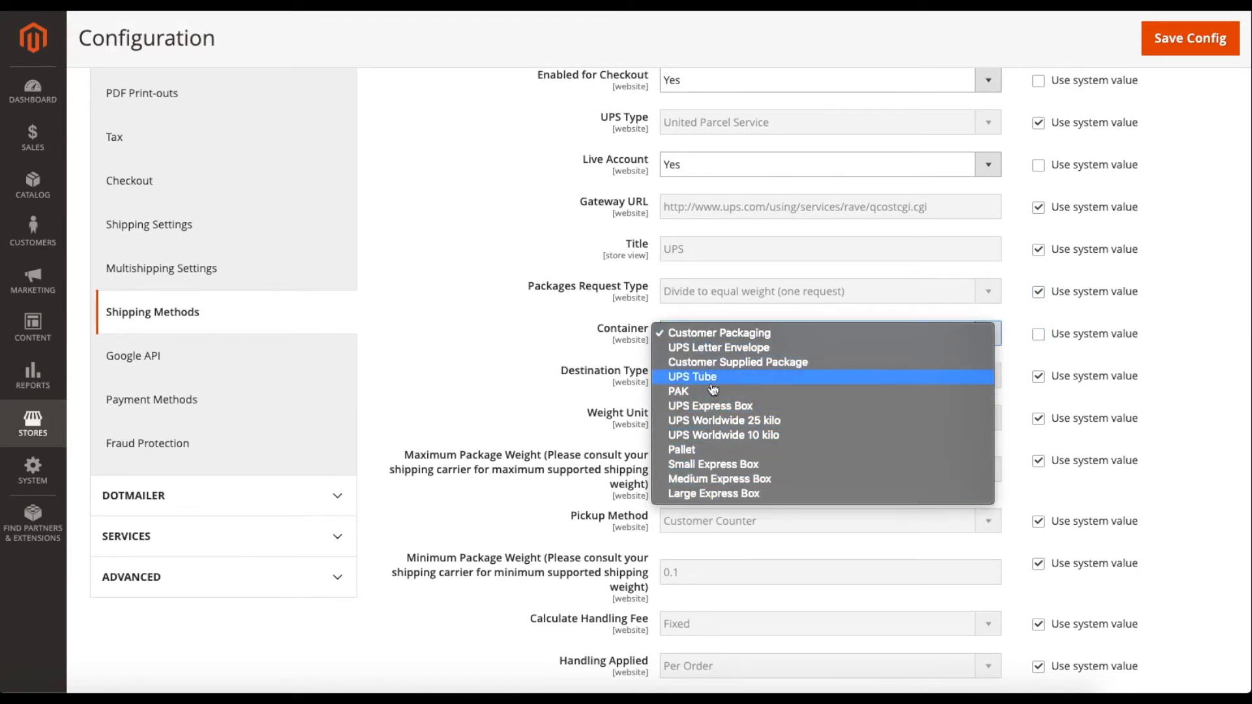
click(1028, 352)
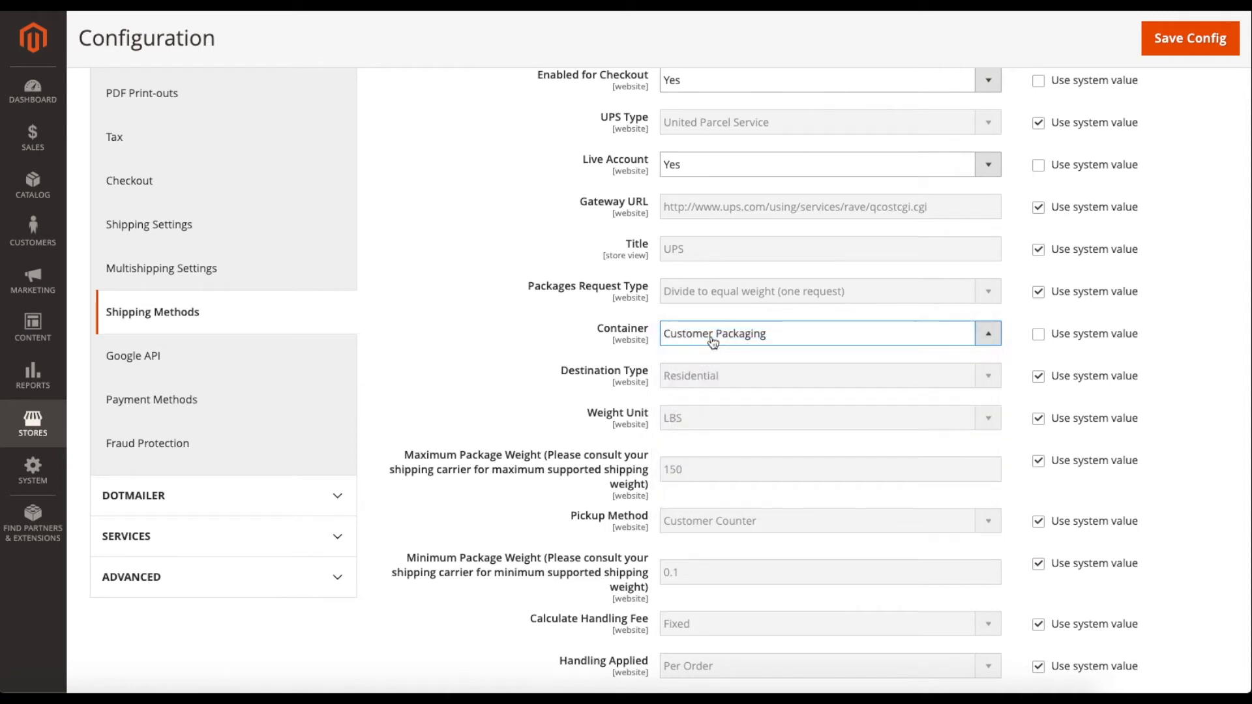
click(1039, 337)
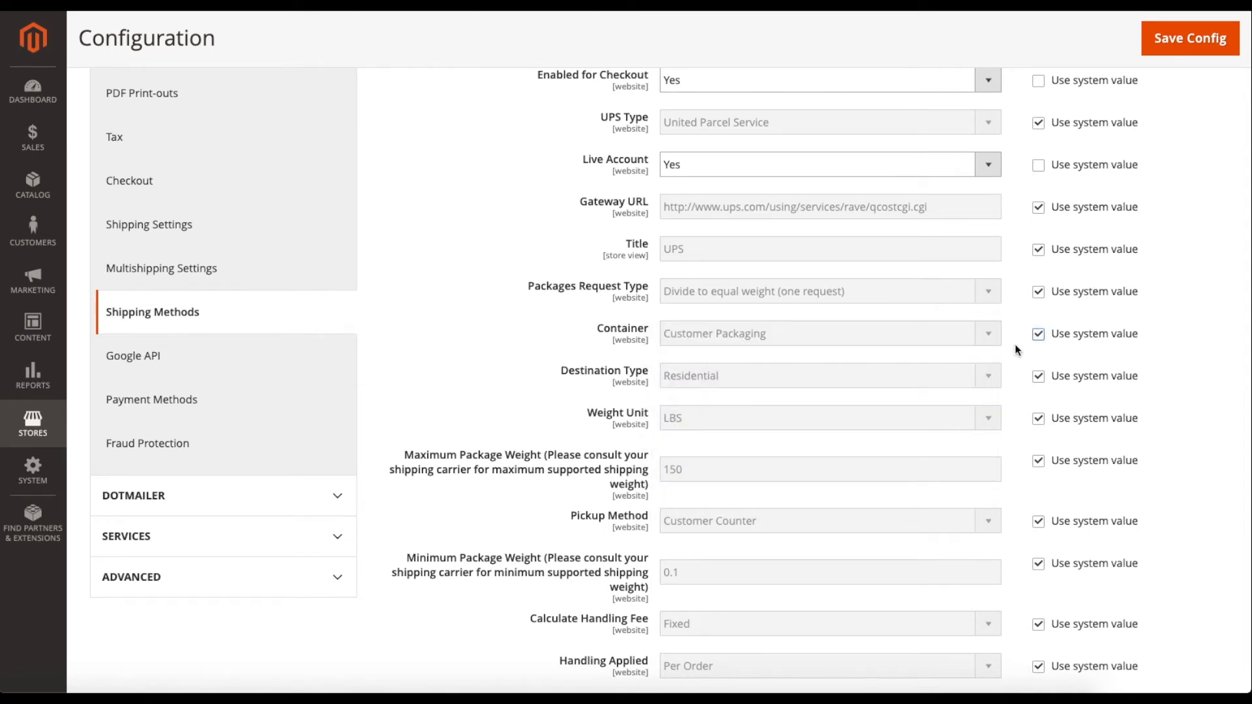
scroll(1015, 343, down, 1)
click(1039, 332)
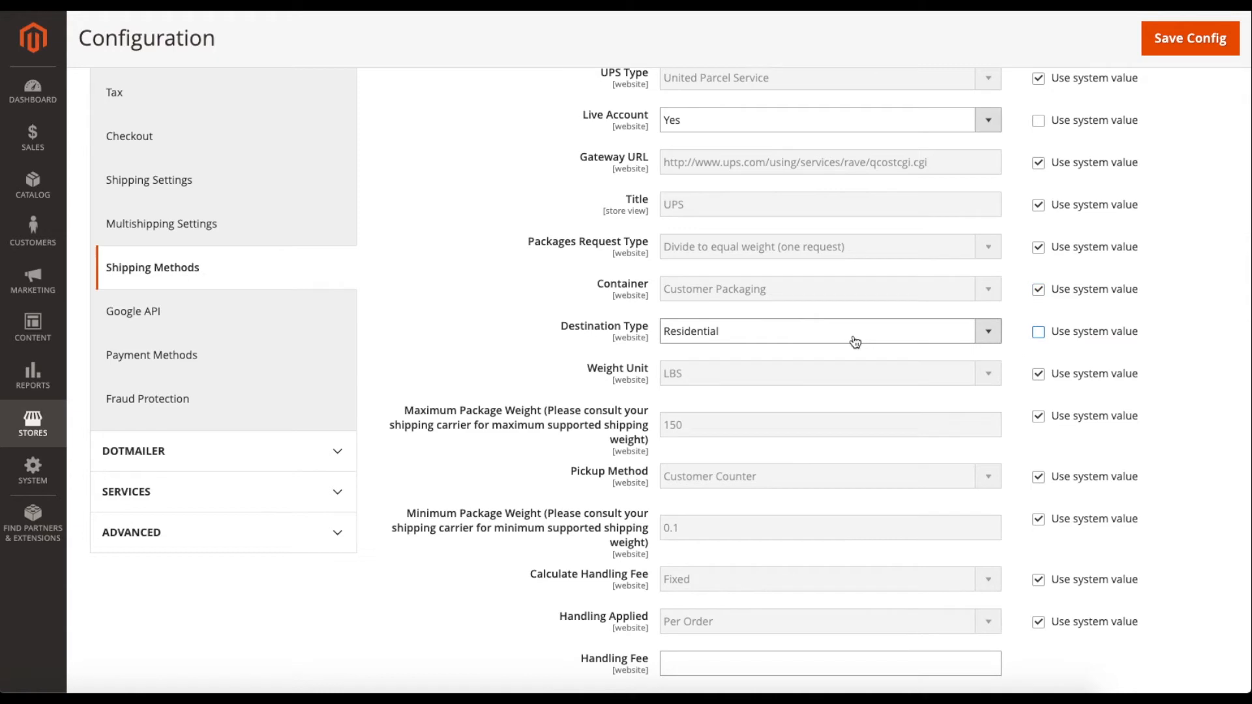
click(858, 336)
click(758, 339)
click(1037, 333)
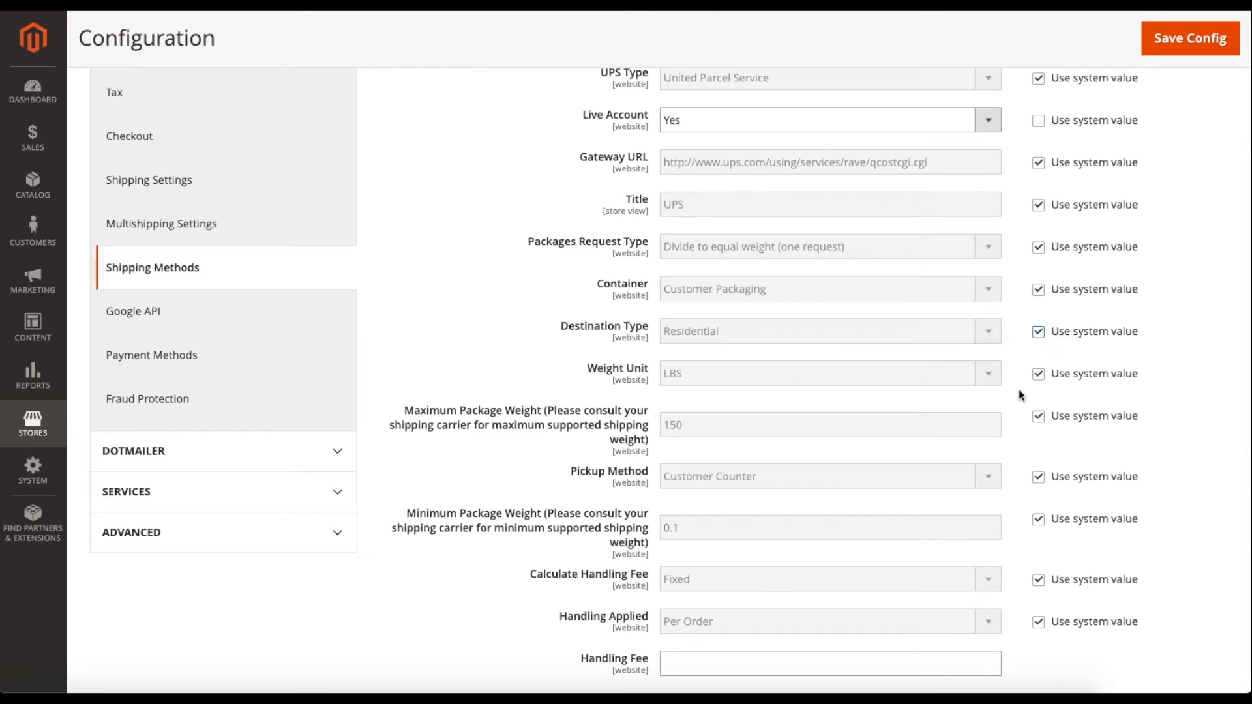
scroll(1019, 389, down, 1)
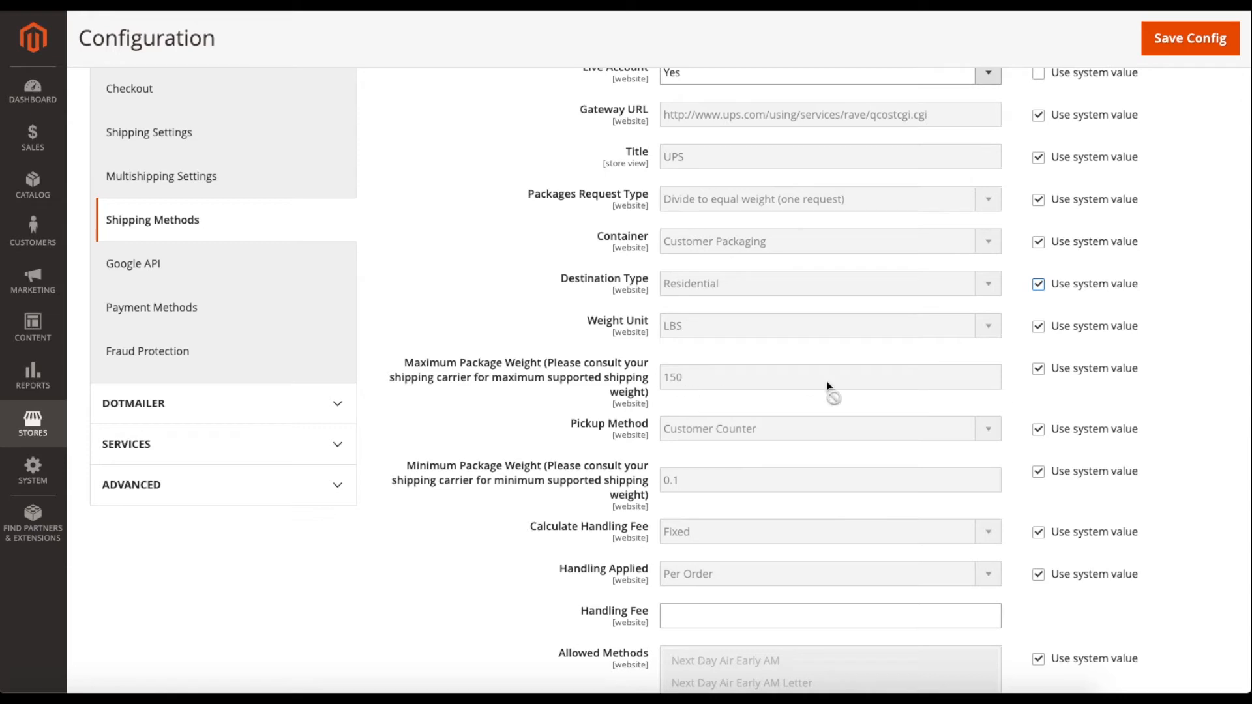
scroll(980, 402, down, 1)
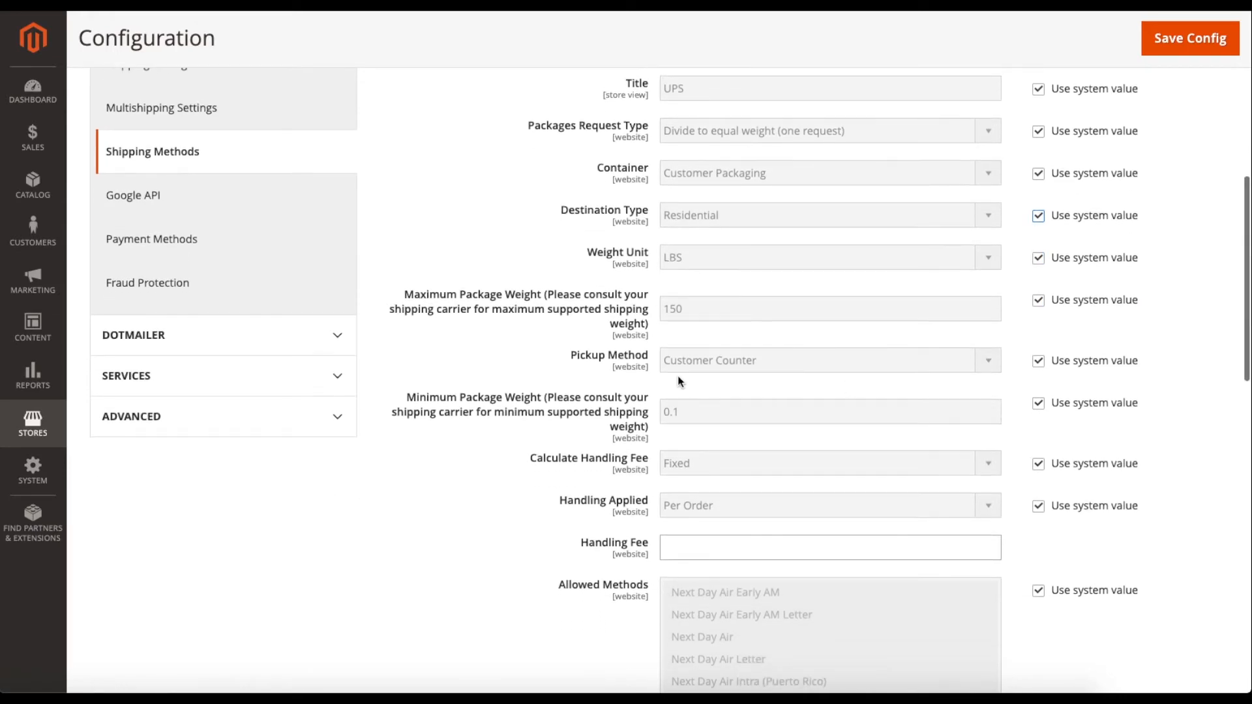
click(1038, 361)
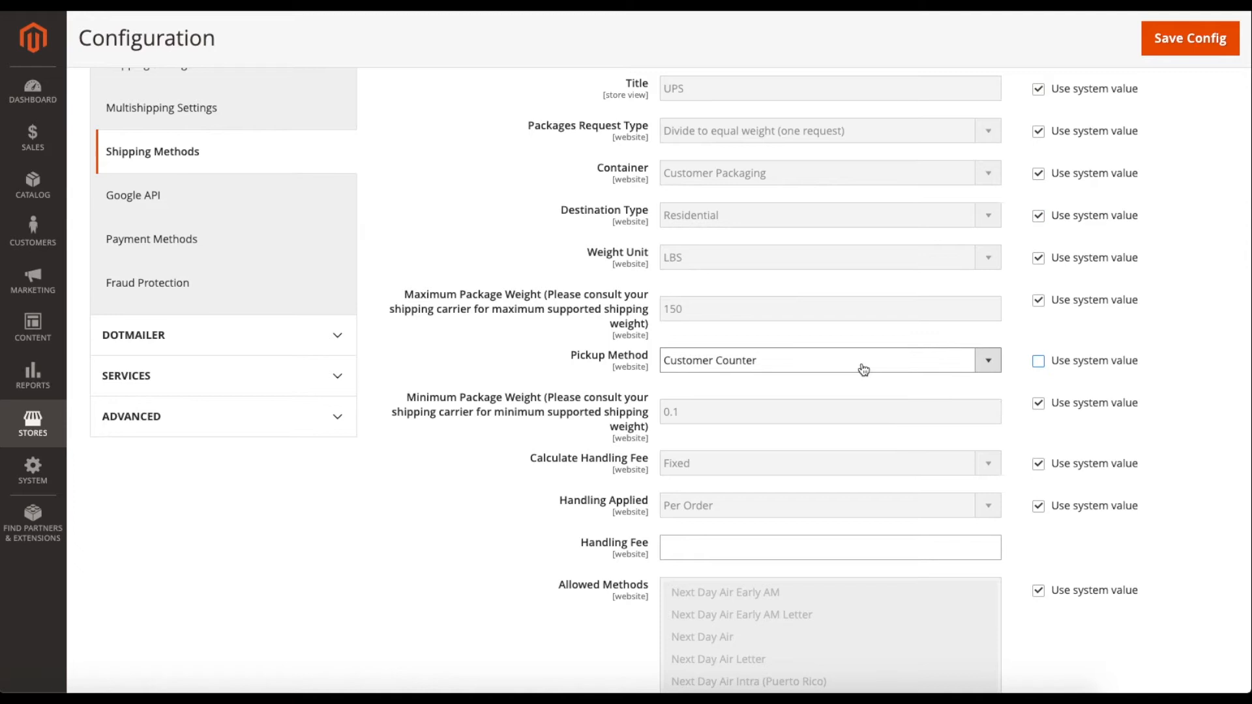
click(861, 364)
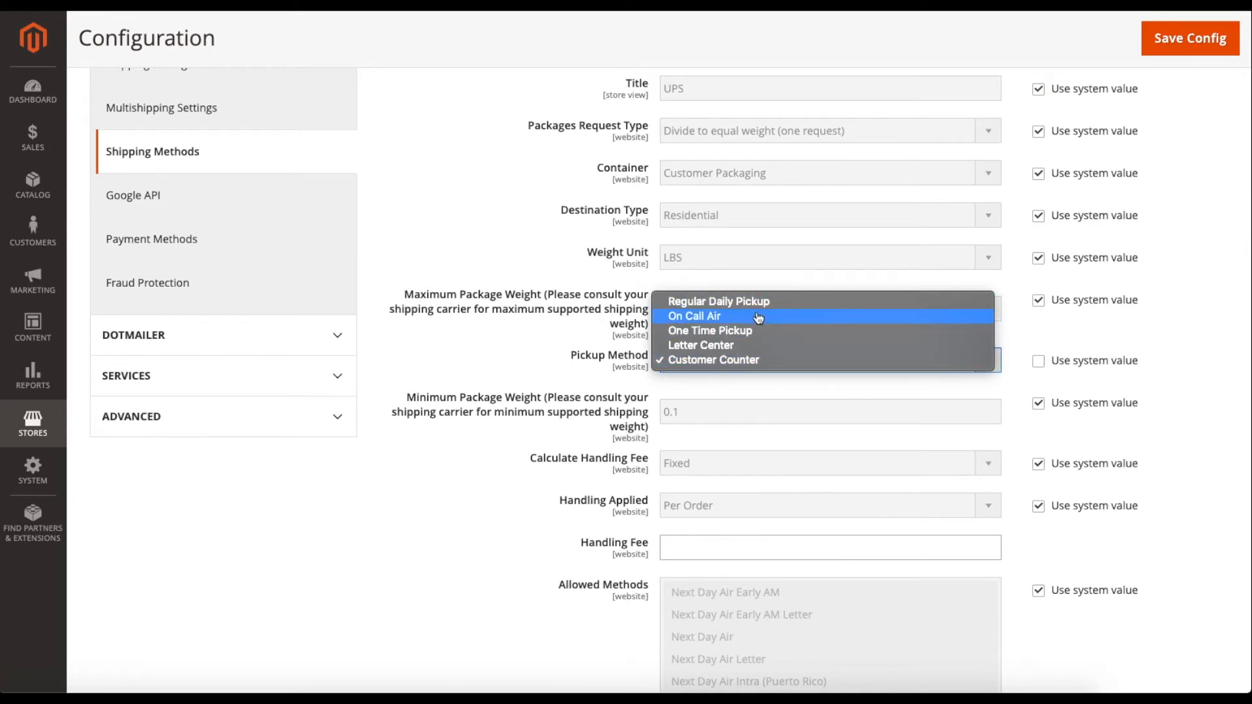
click(748, 362)
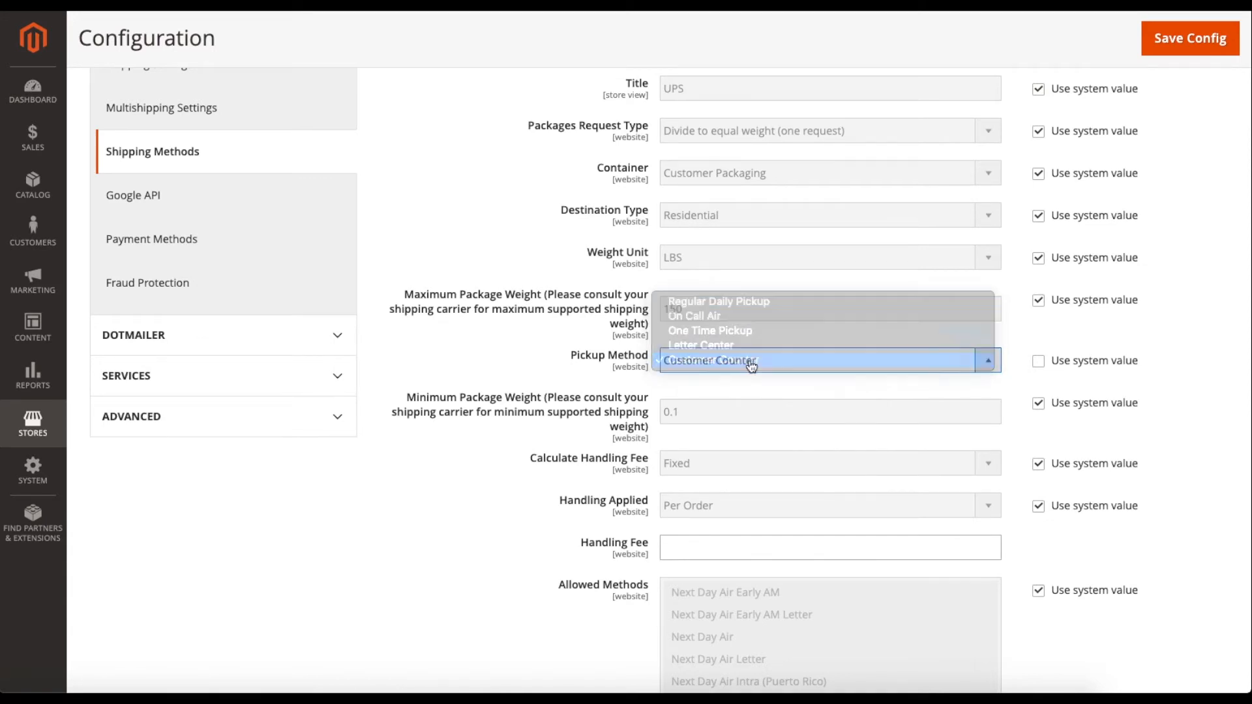
click(1038, 362)
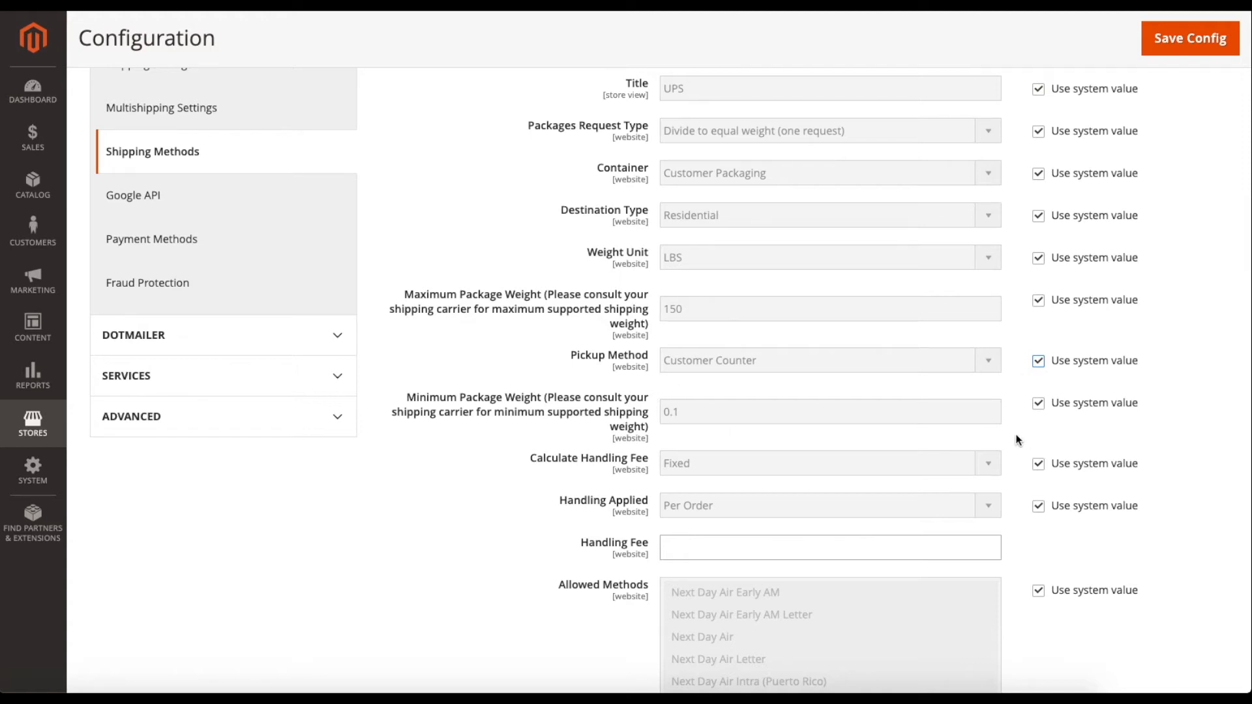
scroll(1017, 436, down, 2)
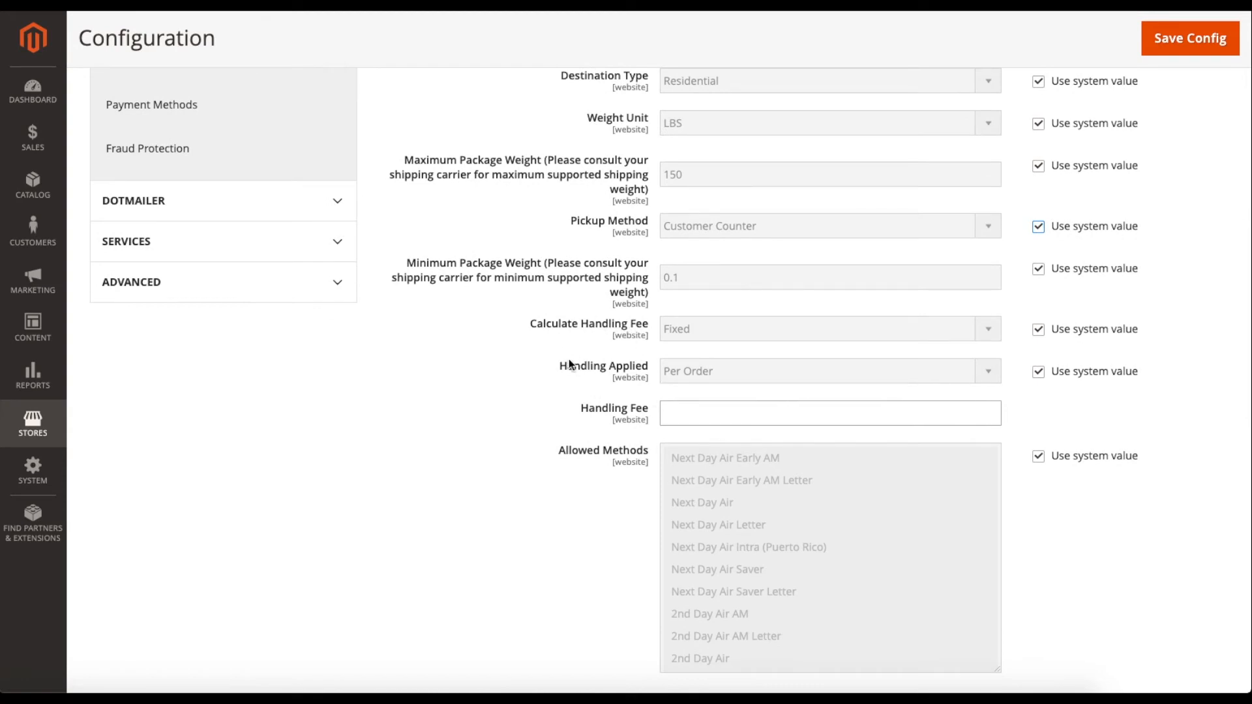
click(1038, 371)
click(882, 373)
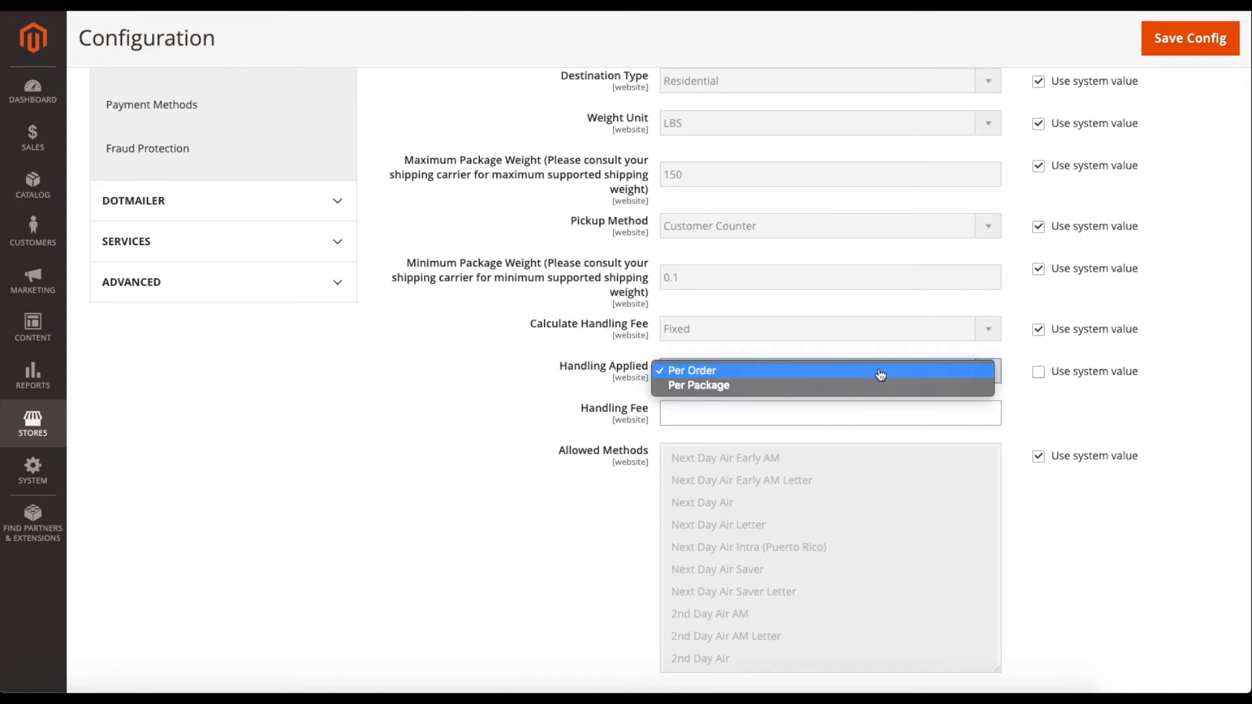
click(786, 388)
click(762, 379)
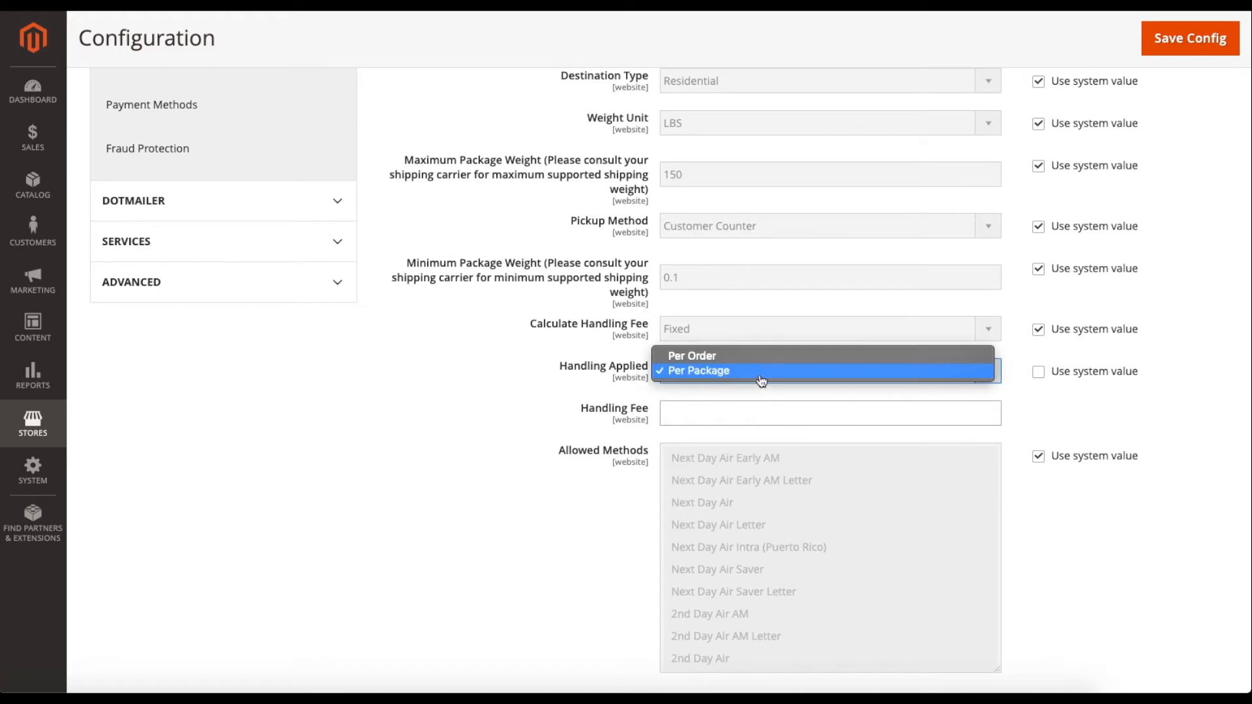
click(717, 356)
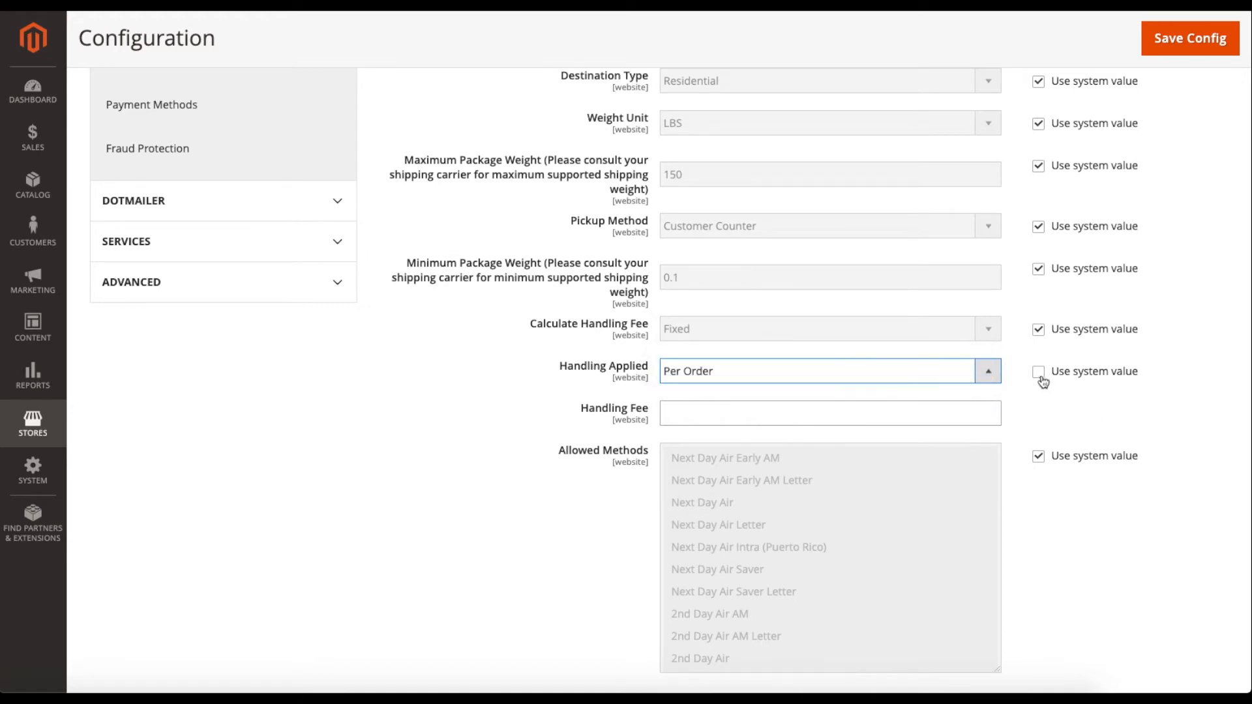
click(1041, 376)
scroll(1019, 401, down, 2)
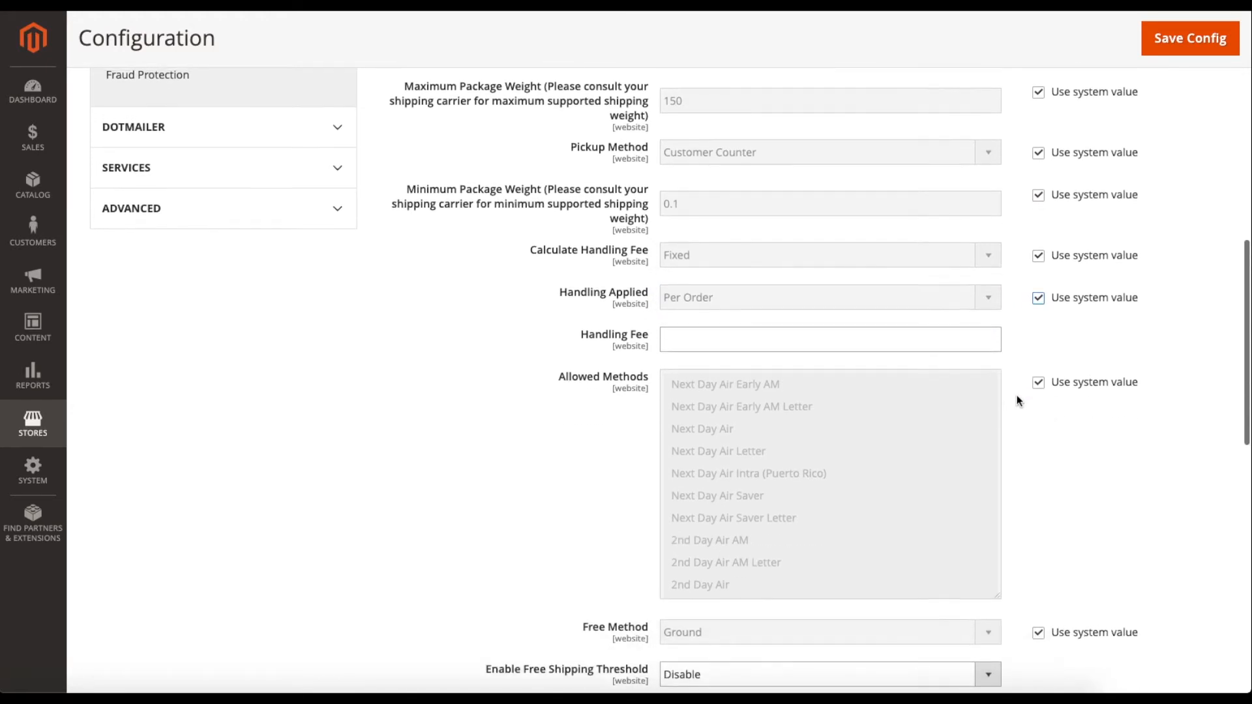
click(831, 330)
text(1.00)
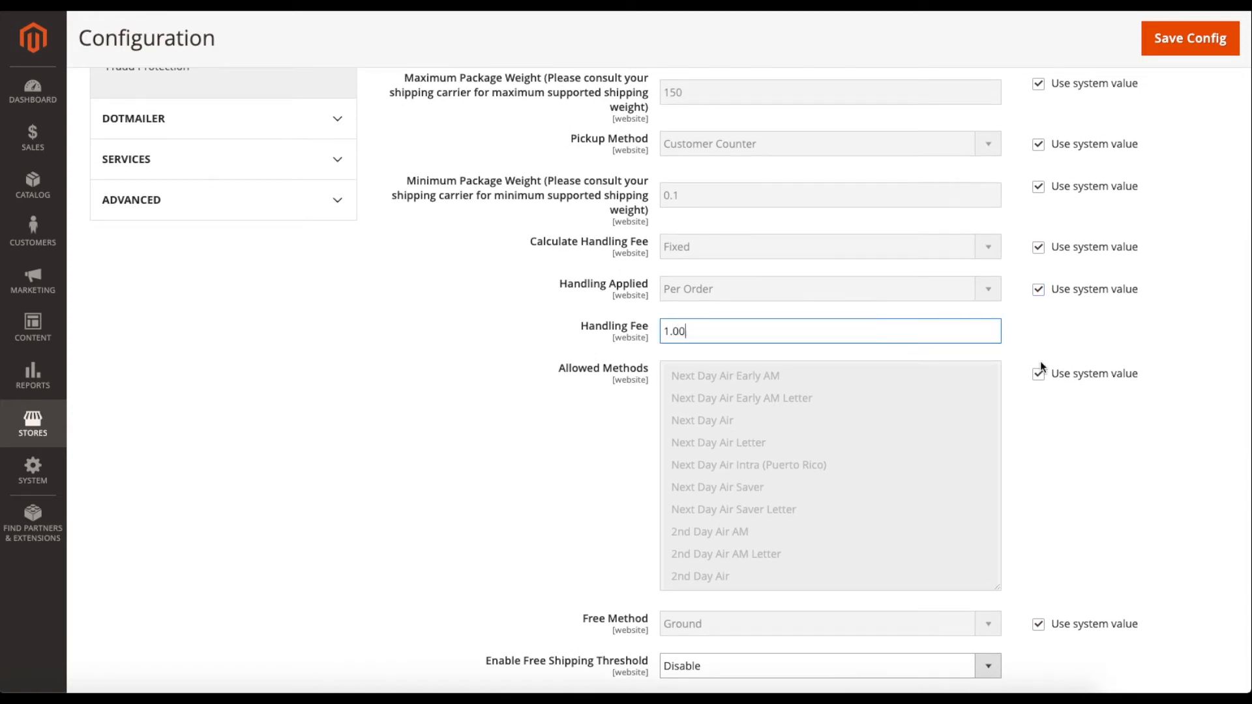
scroll(1013, 347, down, 1)
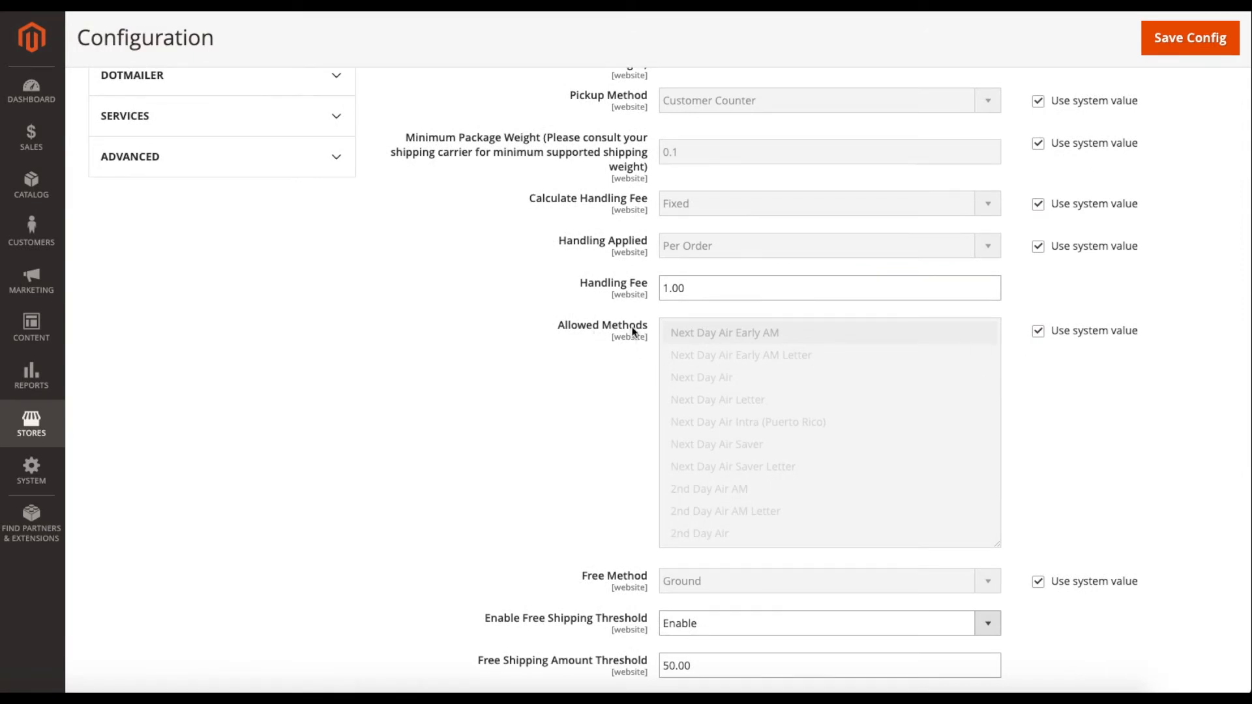
click(1038, 334)
drag(766, 332, 820, 341)
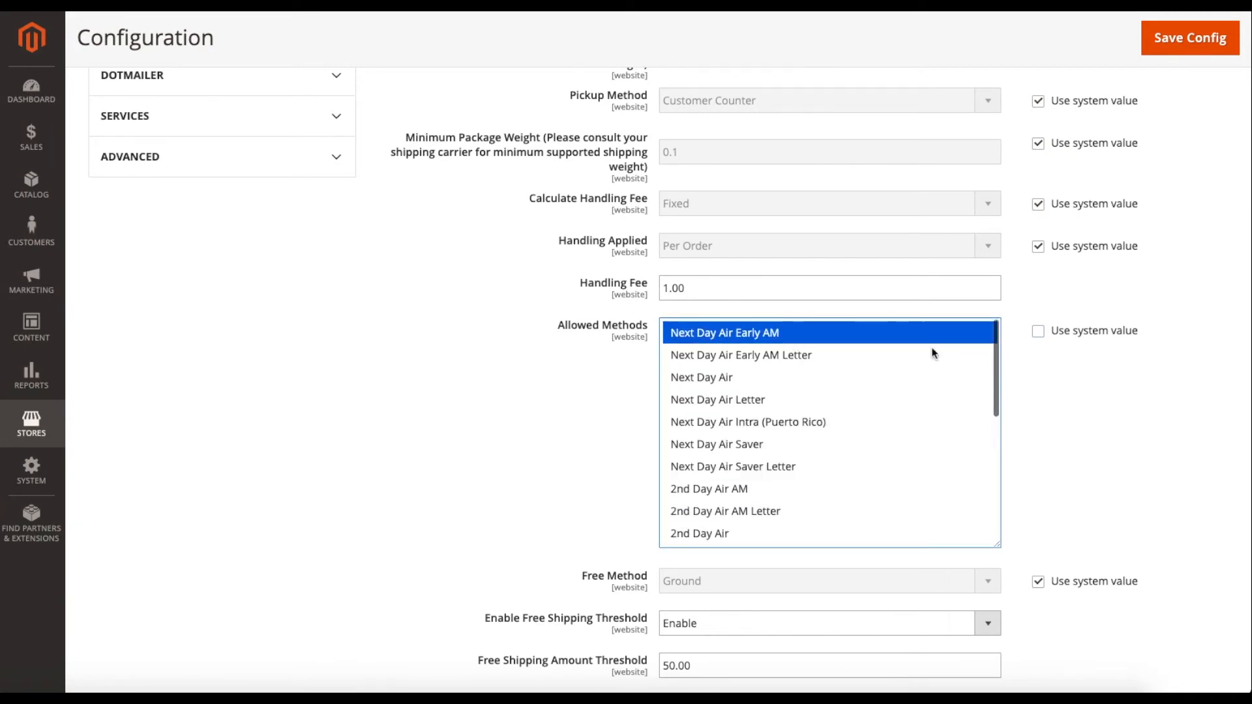
click(1038, 332)
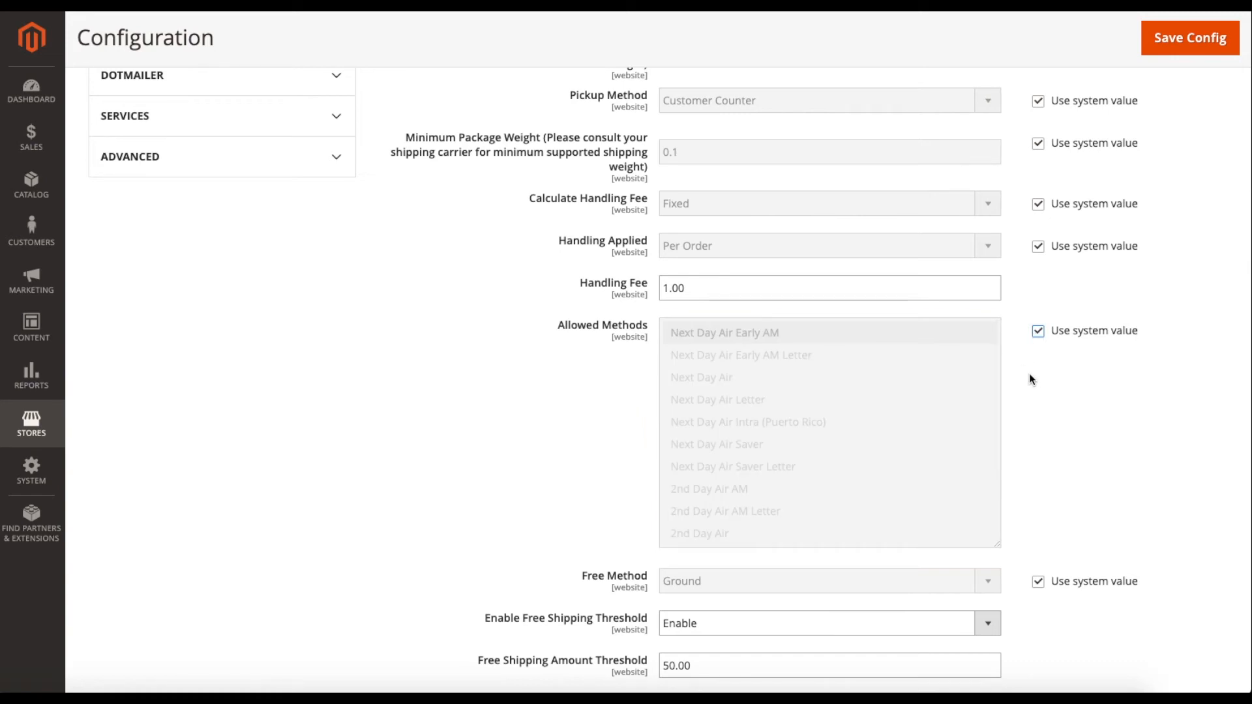
scroll(1028, 373, down, 3)
scroll(1023, 378, down, 1)
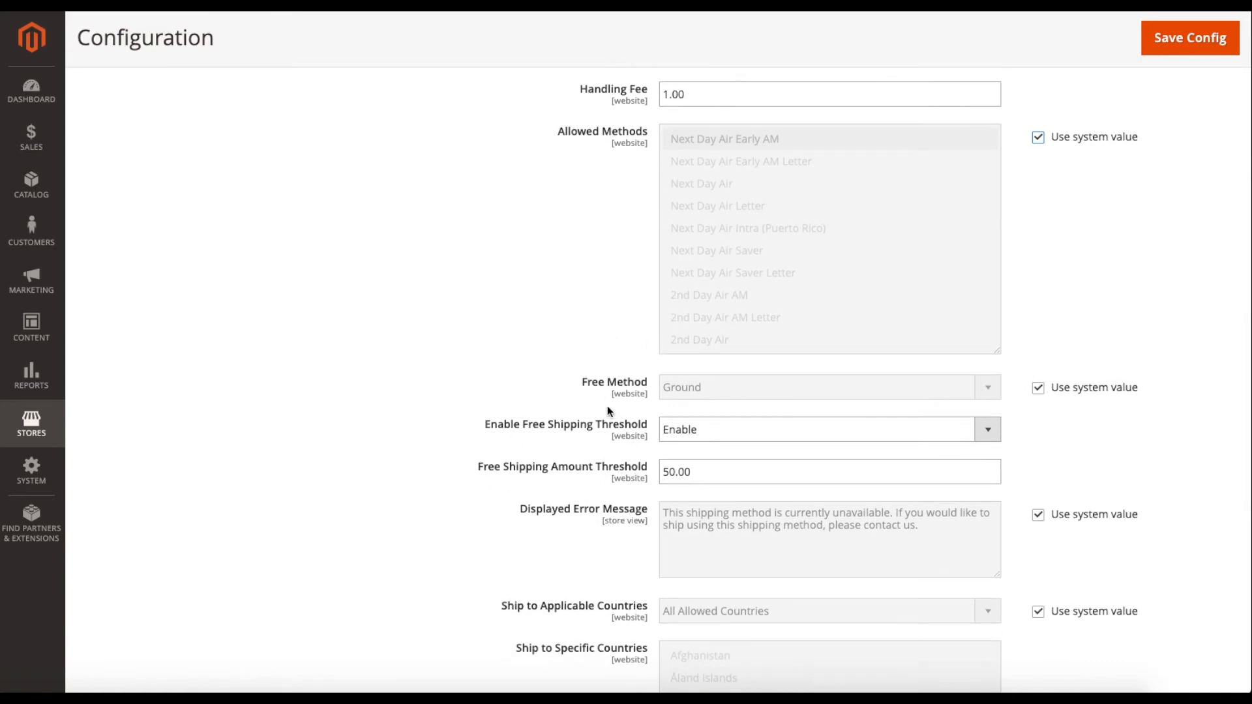
click(965, 425)
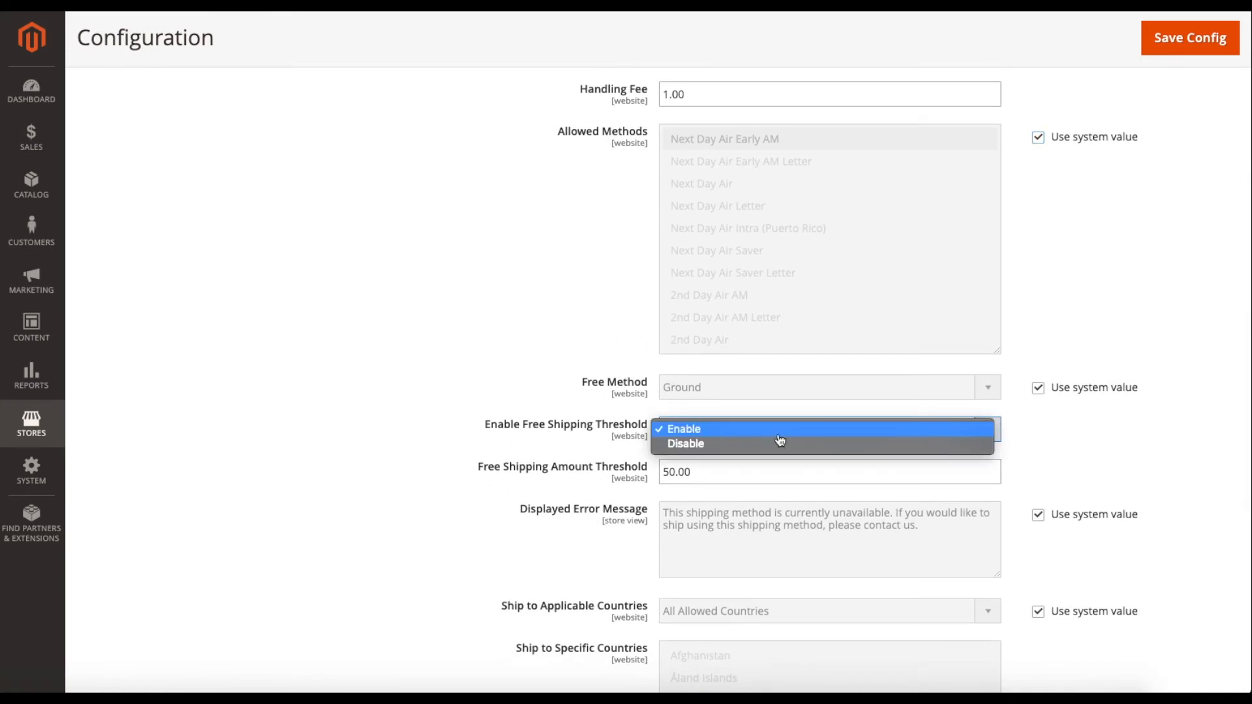
click(775, 445)
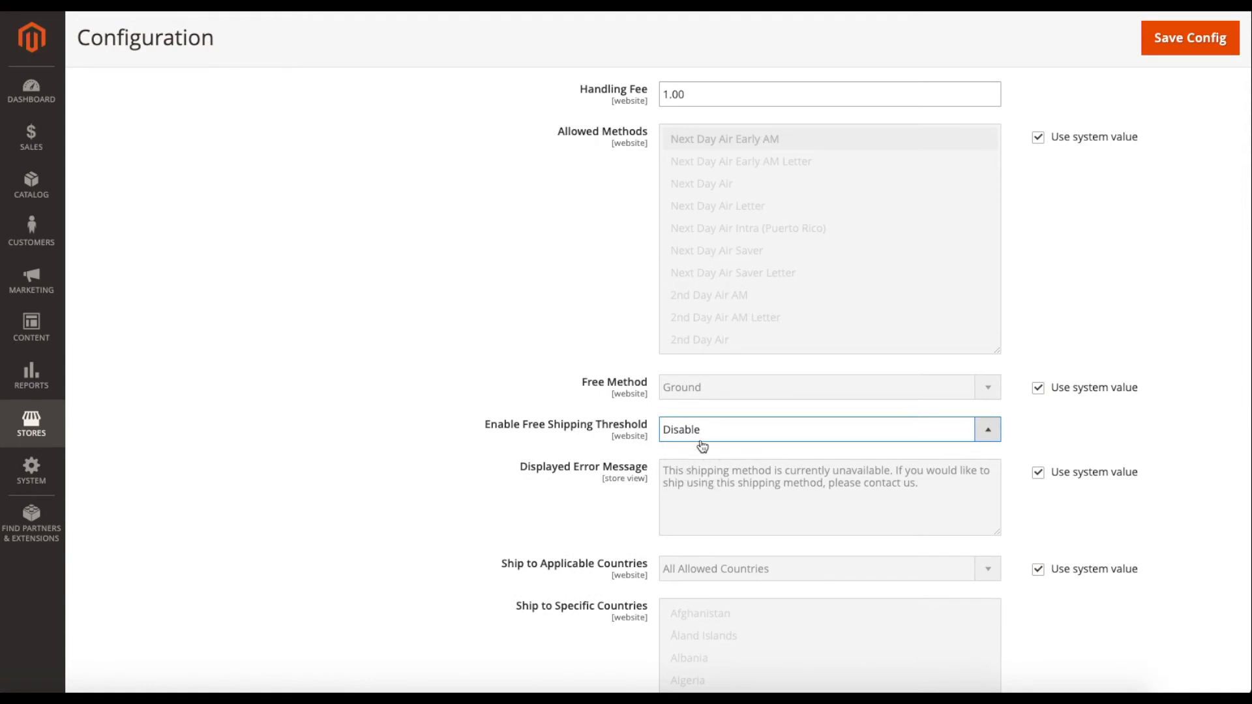
click(702, 442)
click(705, 416)
drag(708, 477, 649, 474)
scroll(649, 475, up, 1)
click(651, 456)
click(688, 488)
double_click(687, 488)
click(679, 479)
scroll(677, 479, up, 1)
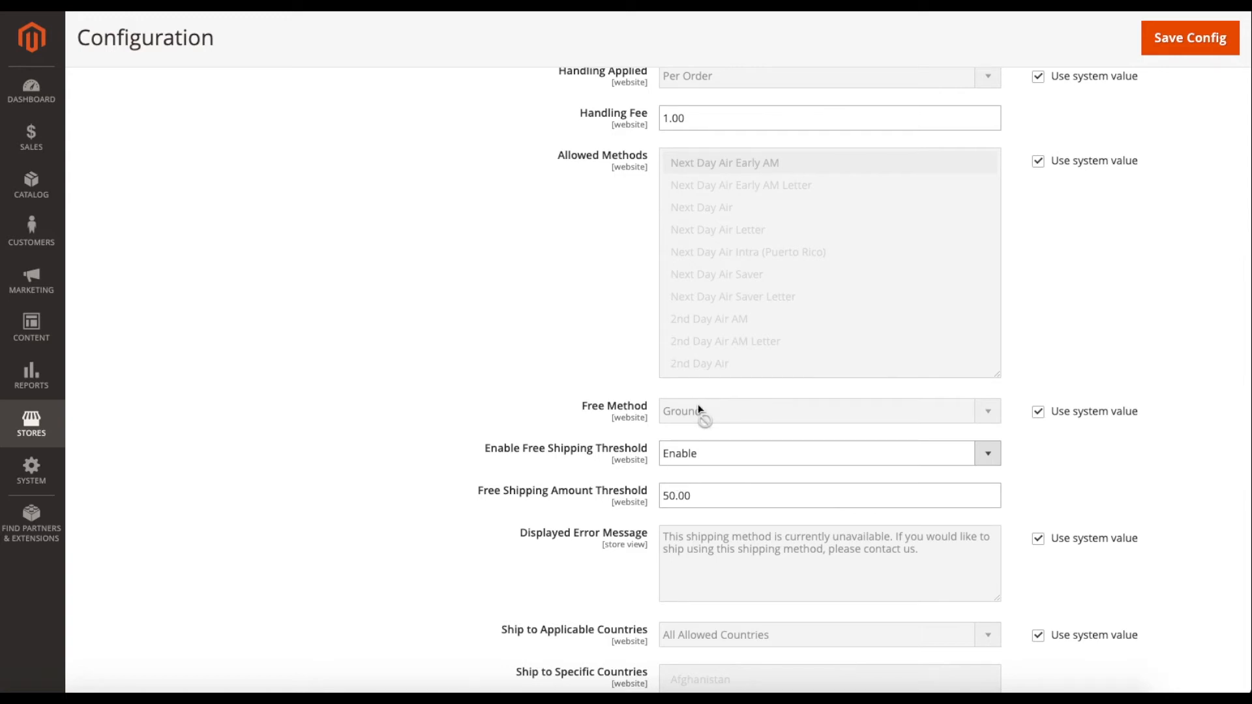
click(1044, 411)
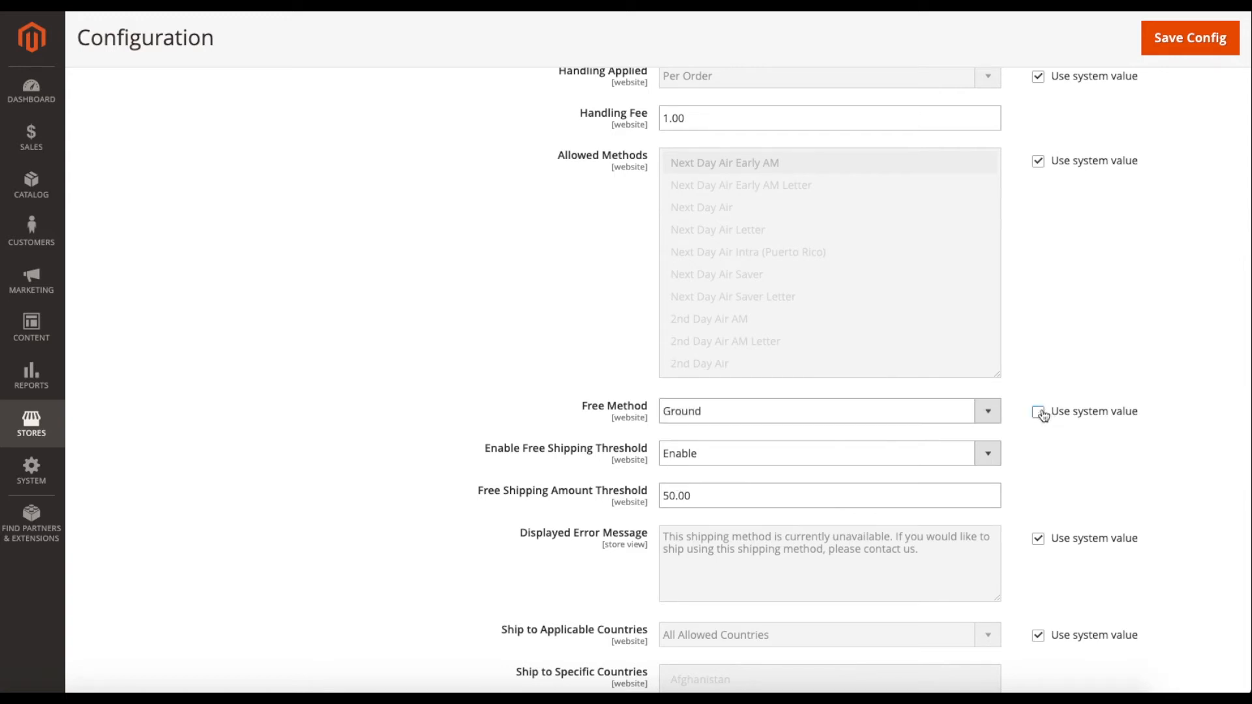
click(797, 420)
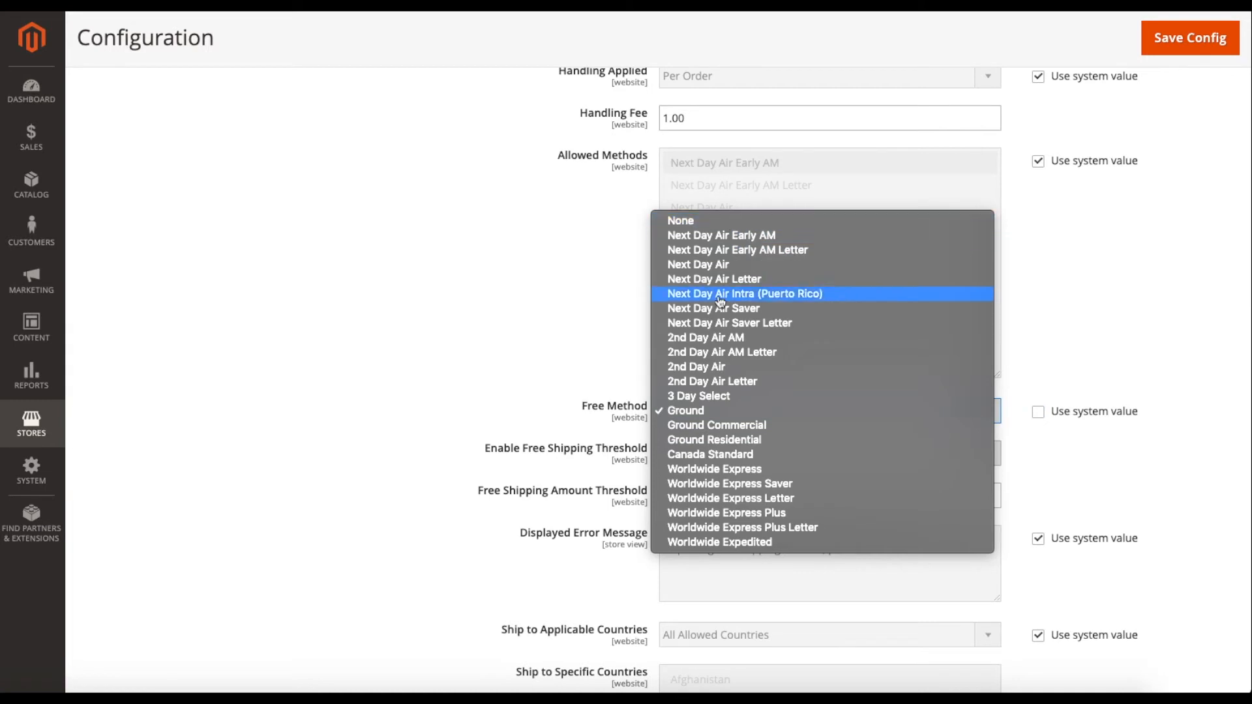
click(716, 410)
scroll(1033, 438, down, 3)
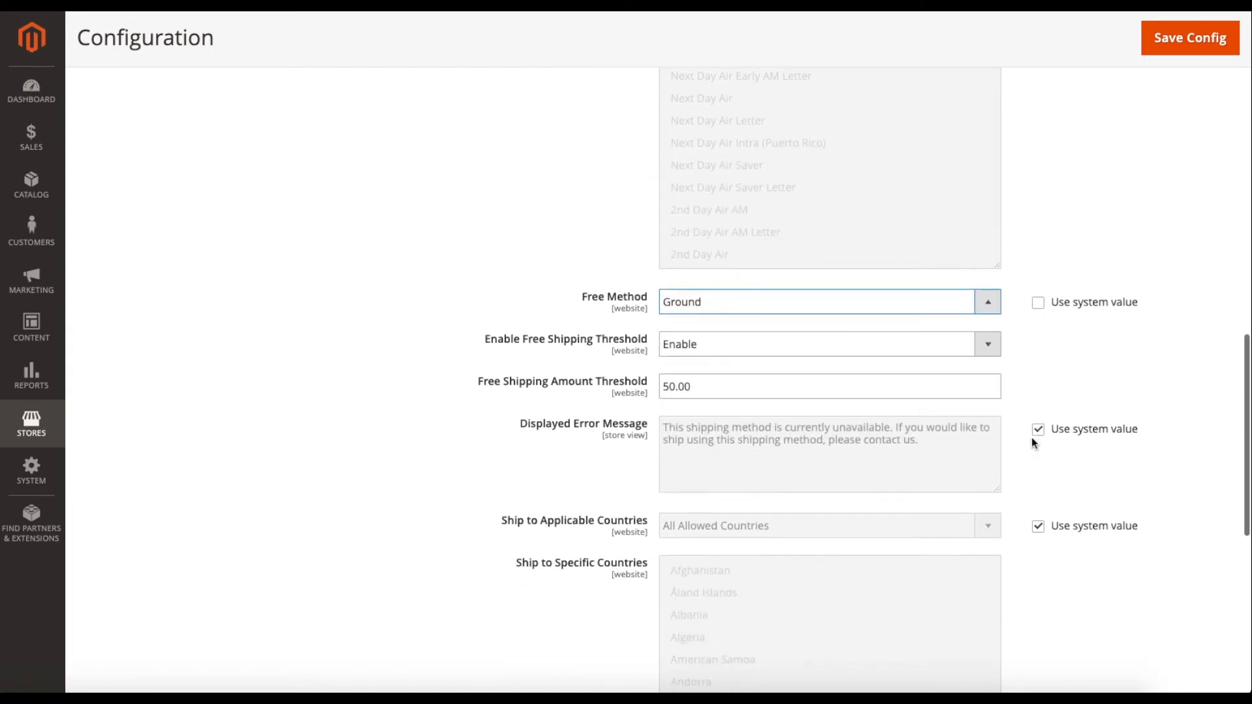
click(1039, 291)
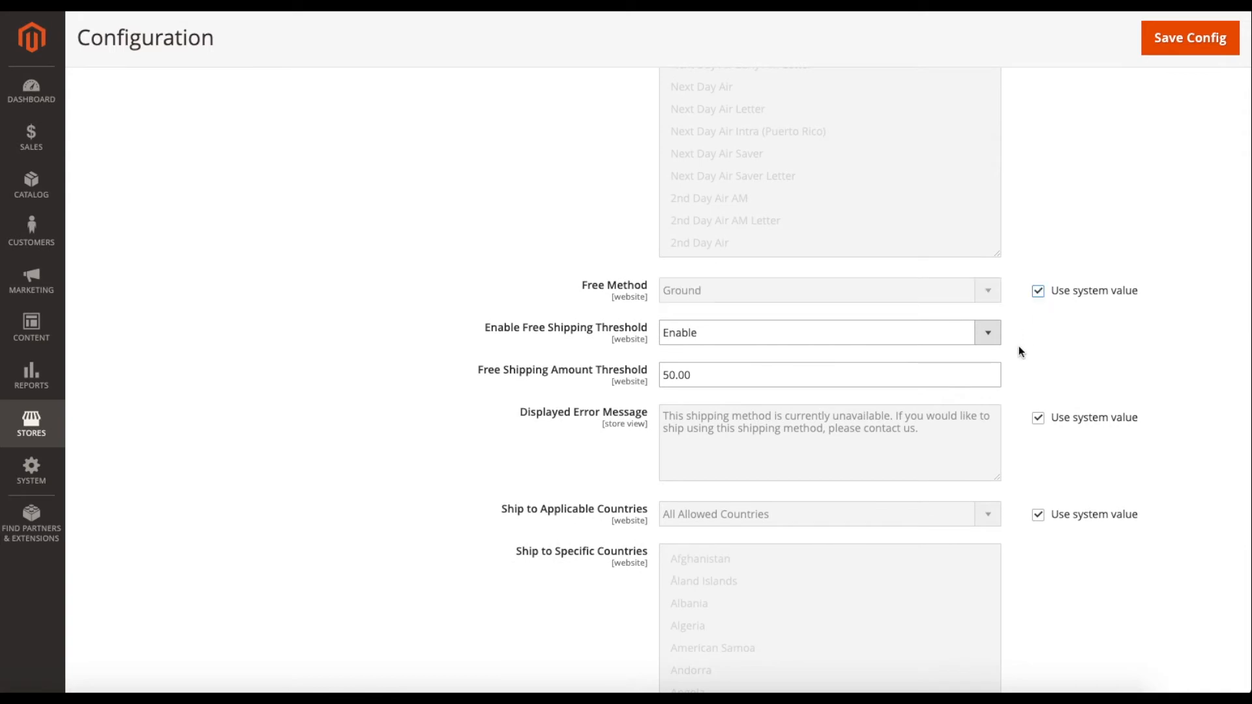
scroll(1019, 347, down, 3)
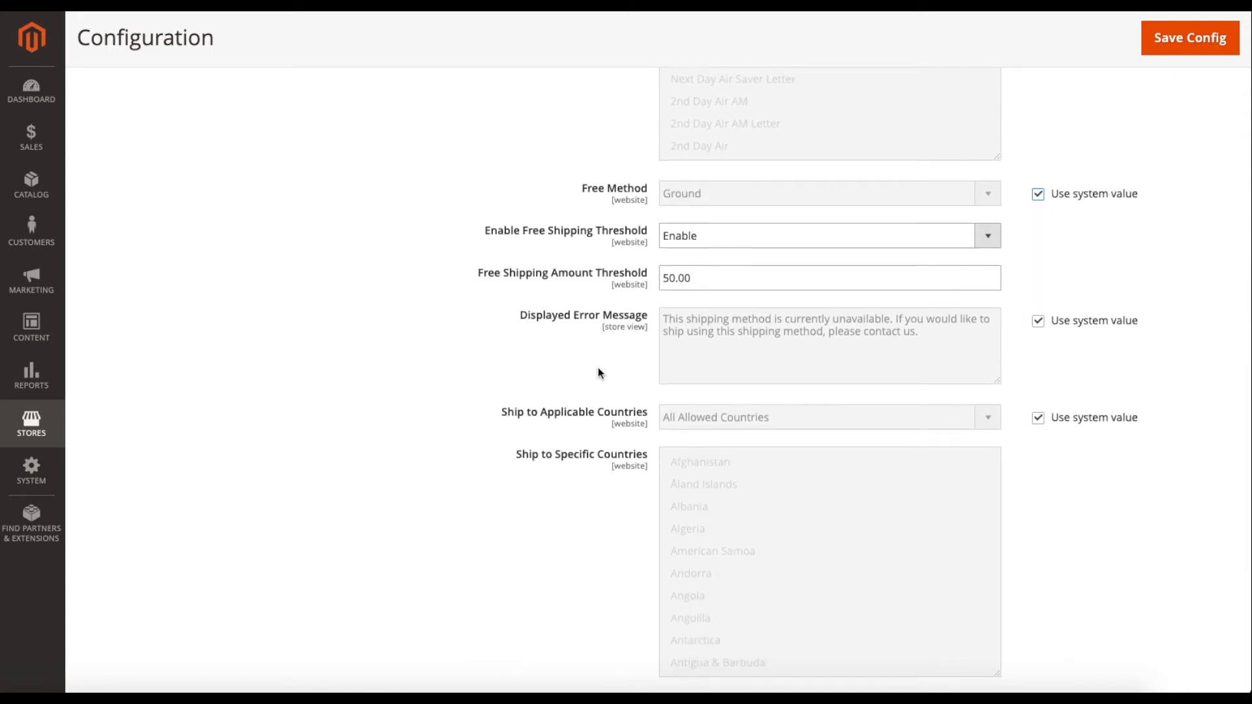
scroll(597, 369, down, 3)
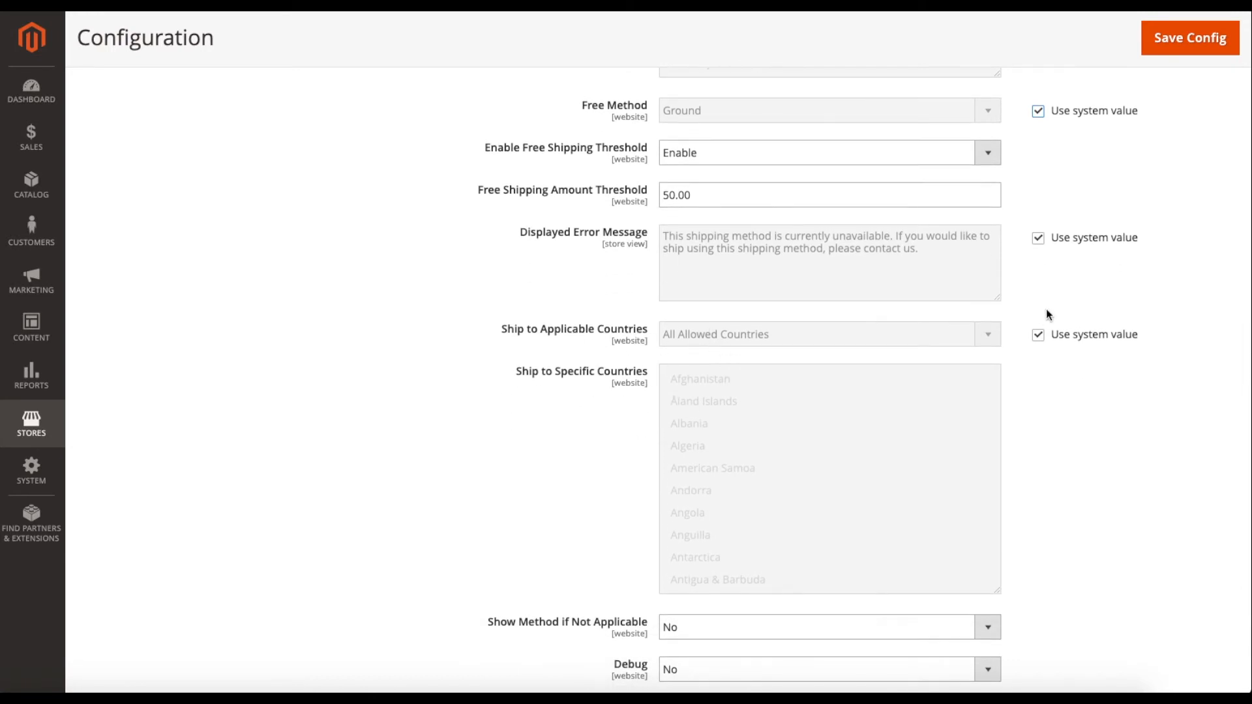
click(1038, 335)
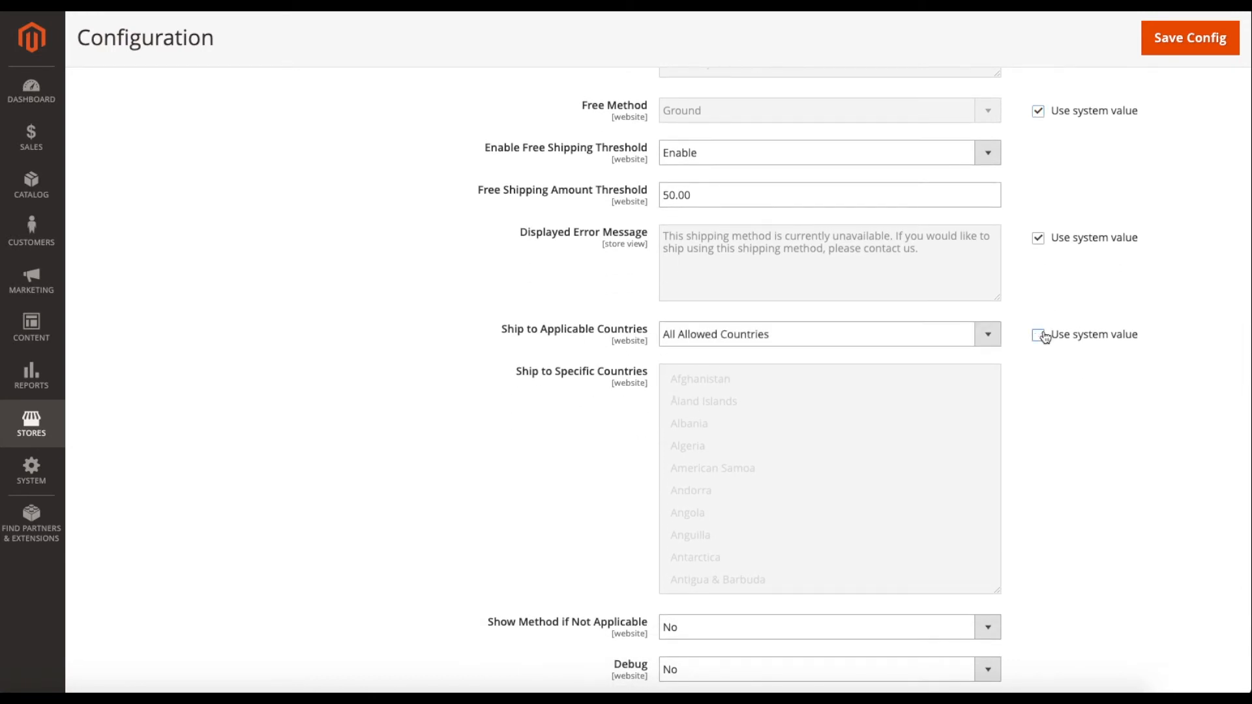
click(737, 344)
click(730, 348)
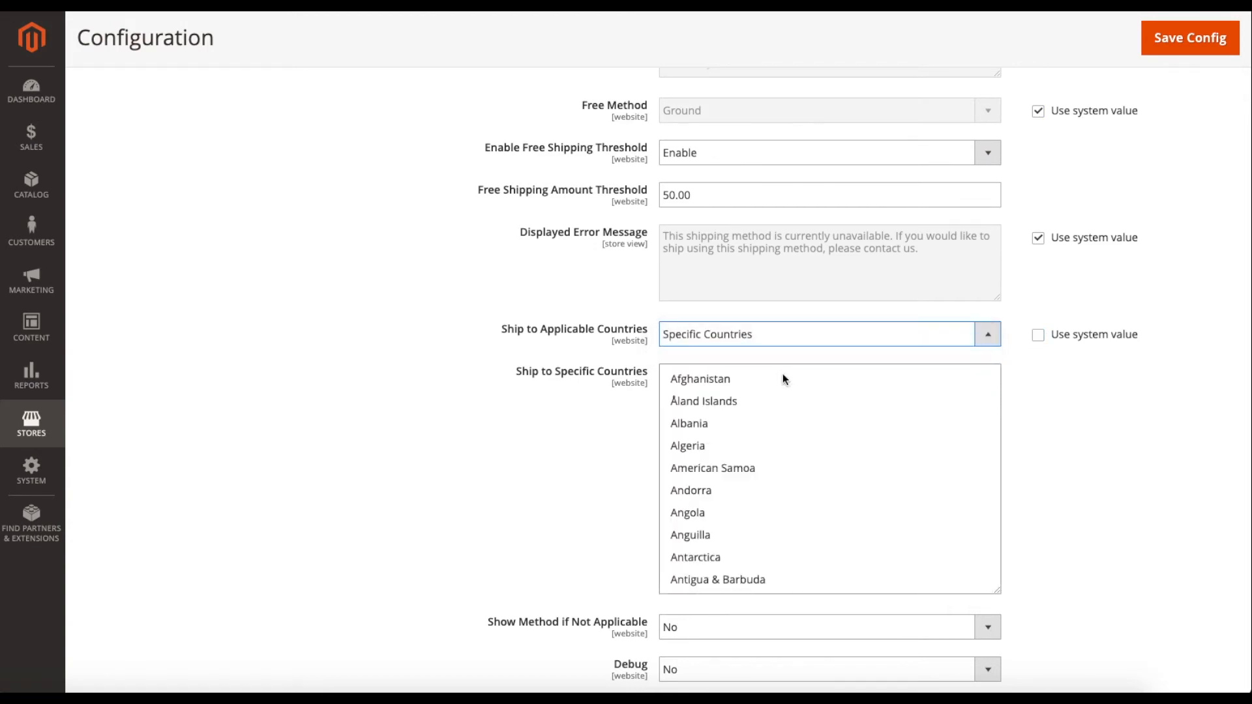
click(763, 334)
click(744, 317)
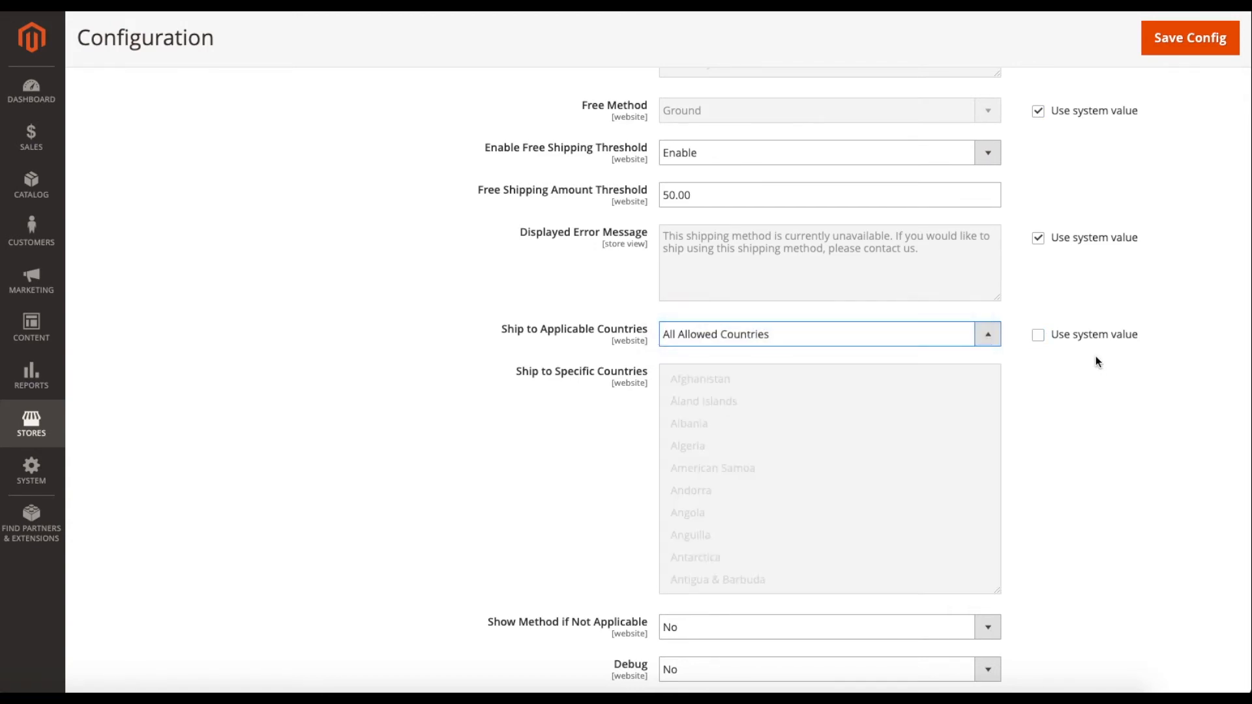
click(1039, 336)
scroll(1050, 392, down, 2)
scroll(1054, 406, down, 1)
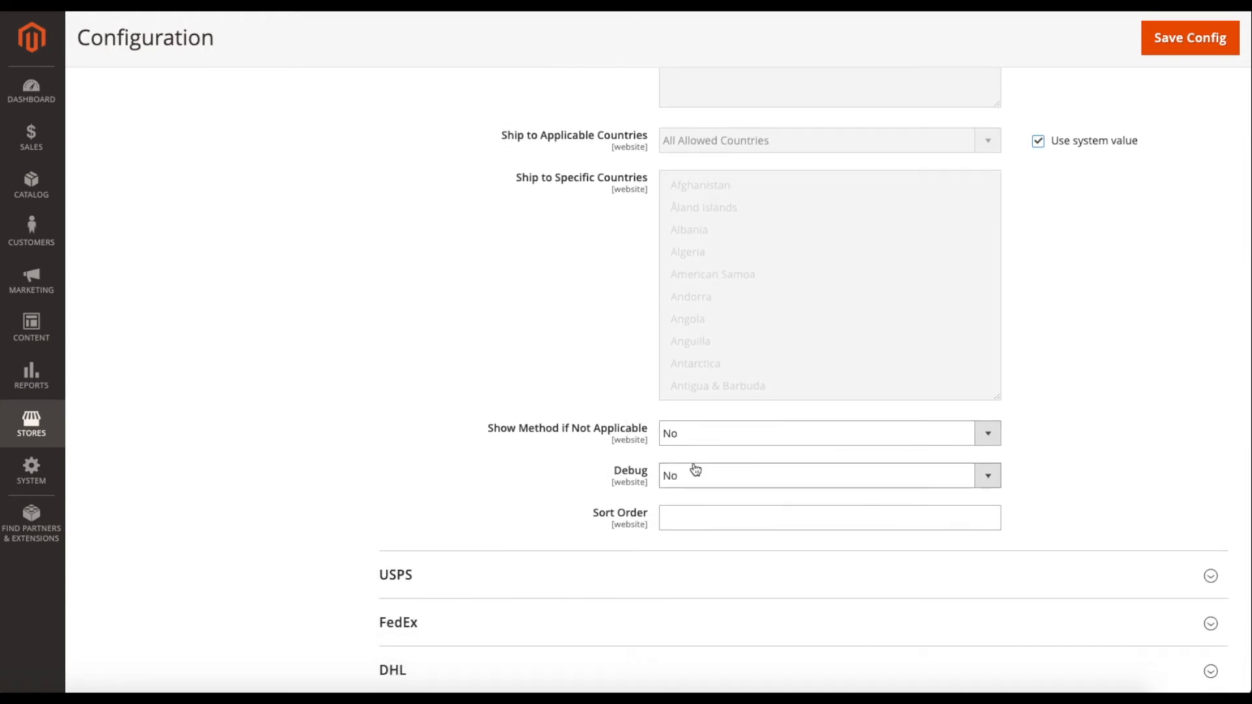
click(691, 480)
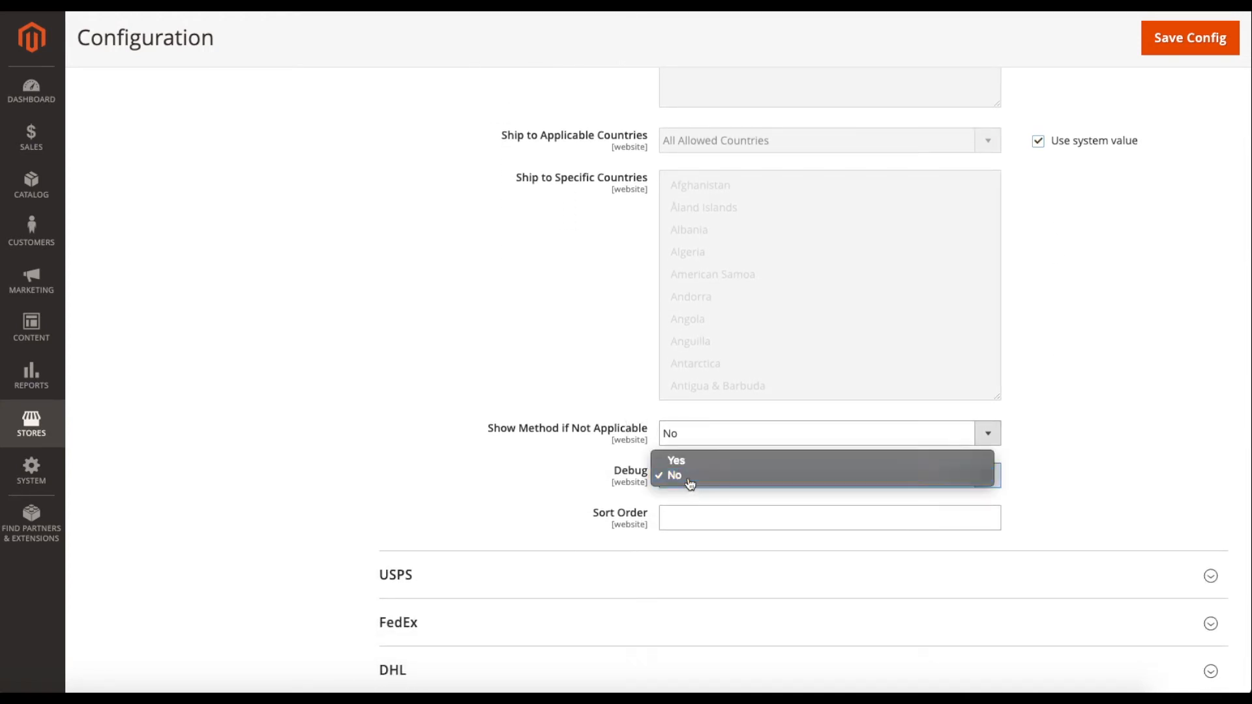
click(690, 481)
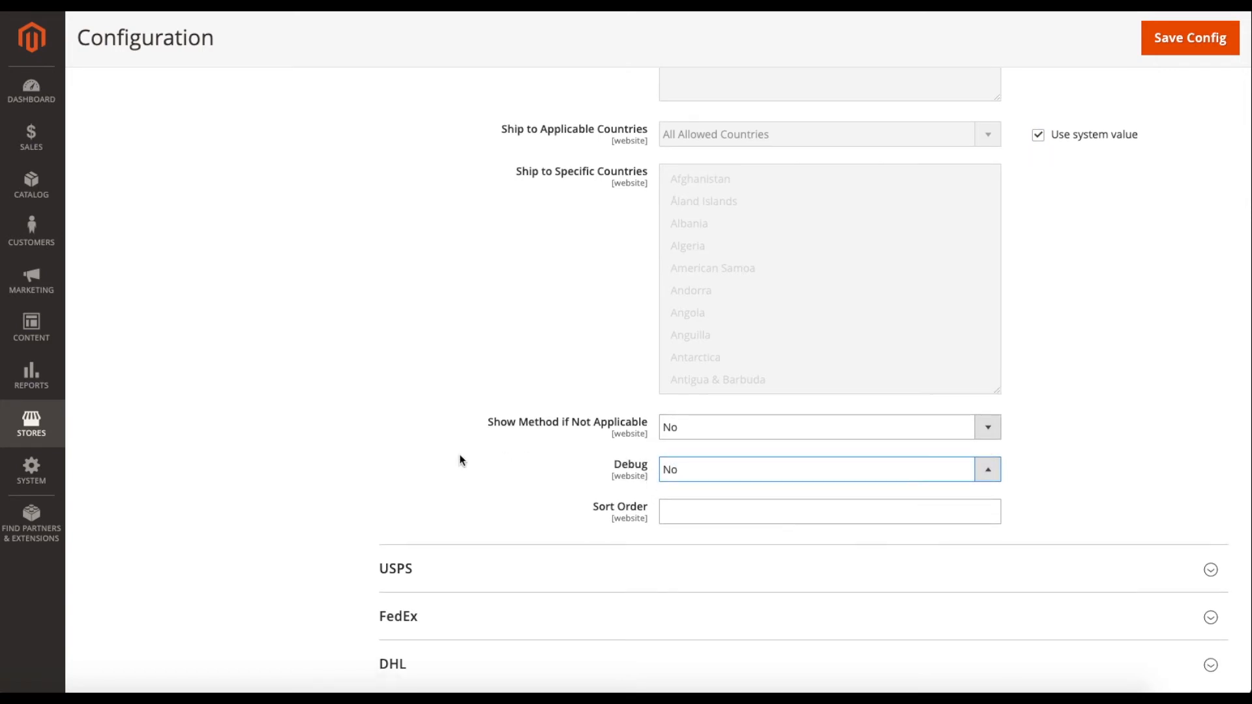
scroll(460, 457, up, 6)
scroll(460, 455, up, 15)
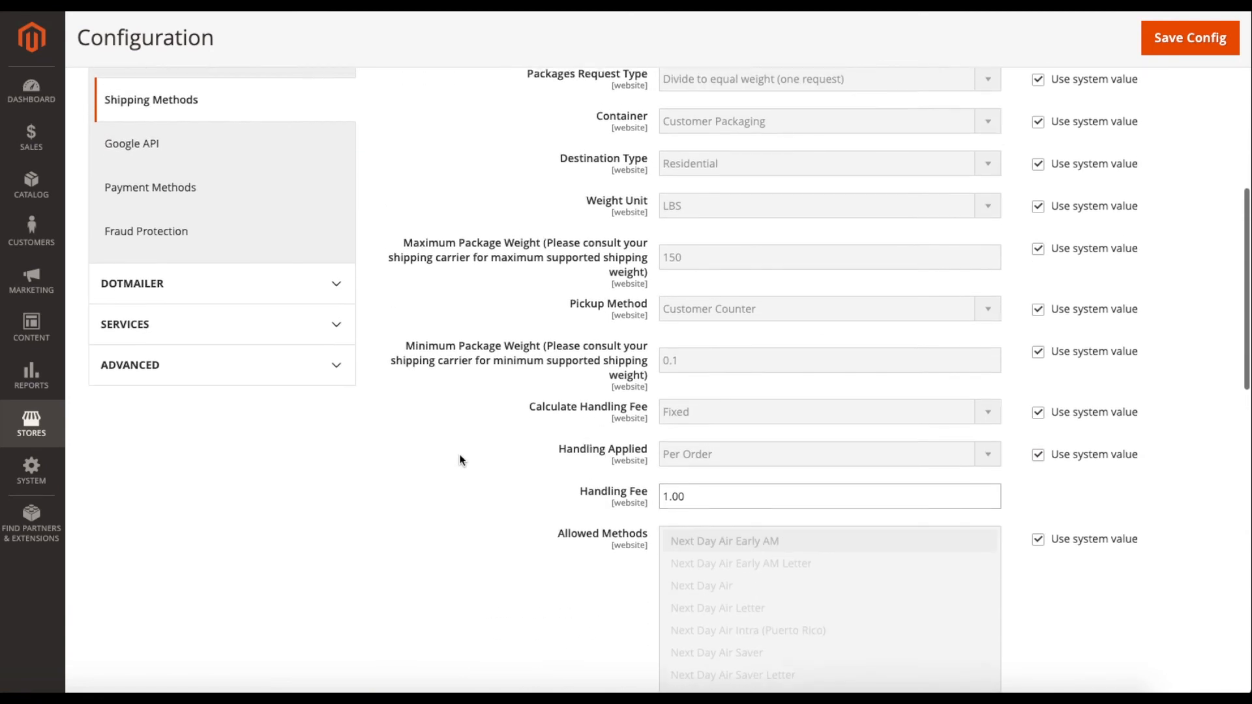
Collapse the UPS section and briefly expand and collapse the USPS settings.
click(450, 334)
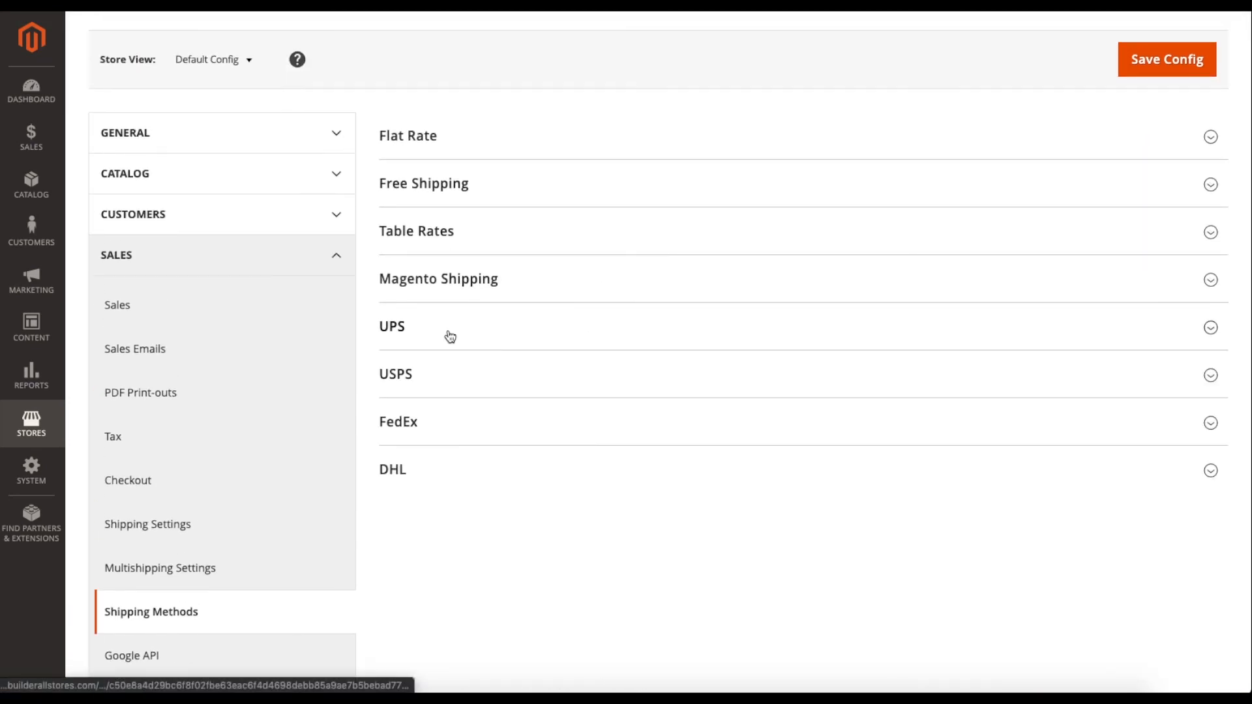
scroll(433, 392, up, 1)
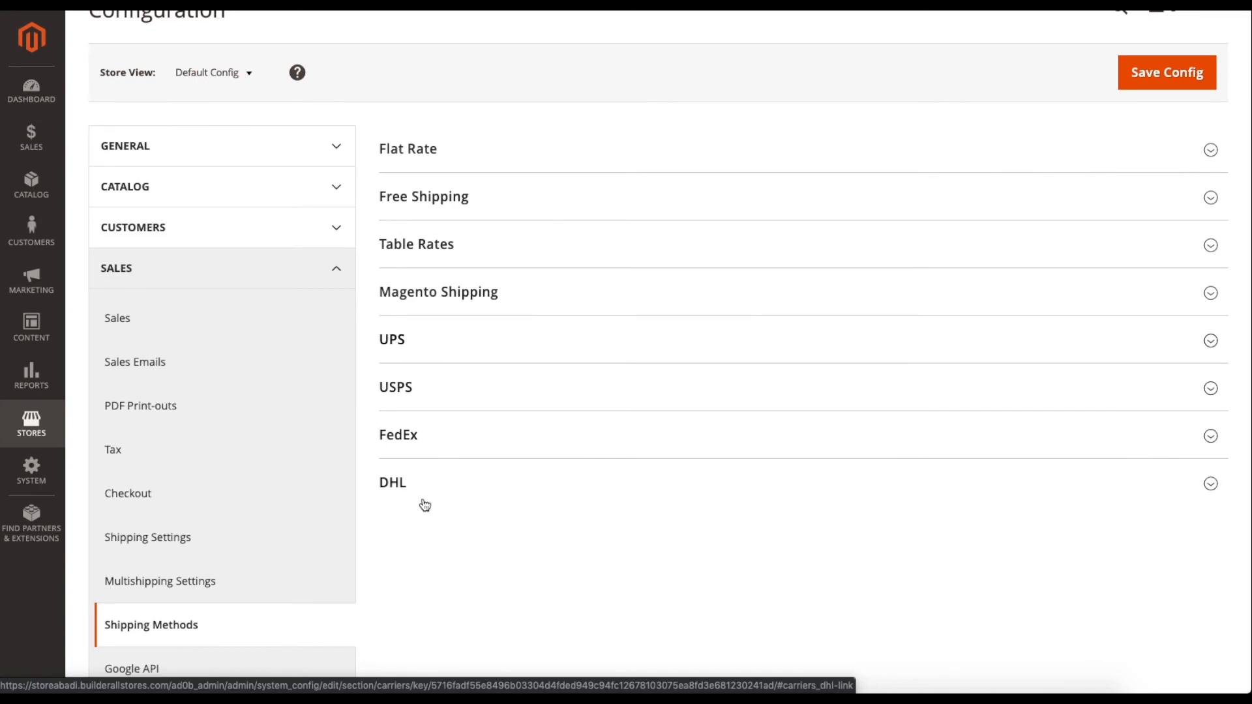
click(447, 403)
scroll(486, 475, down, 3)
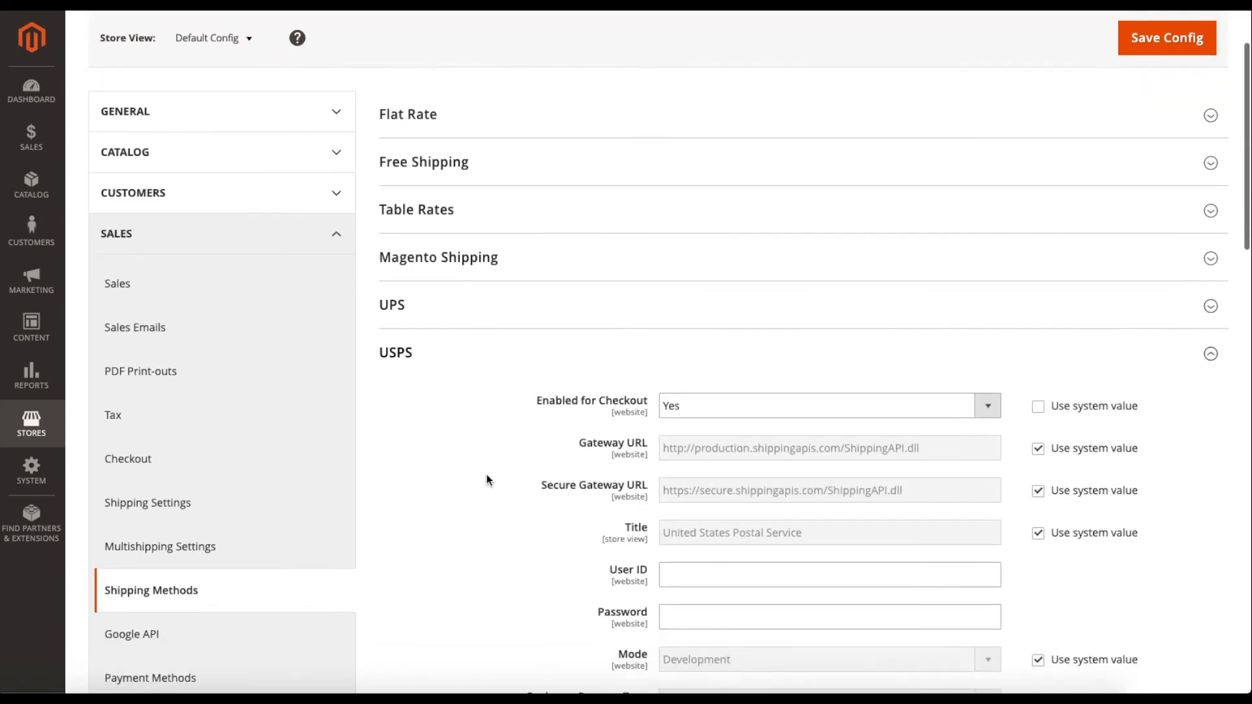
click(464, 297)
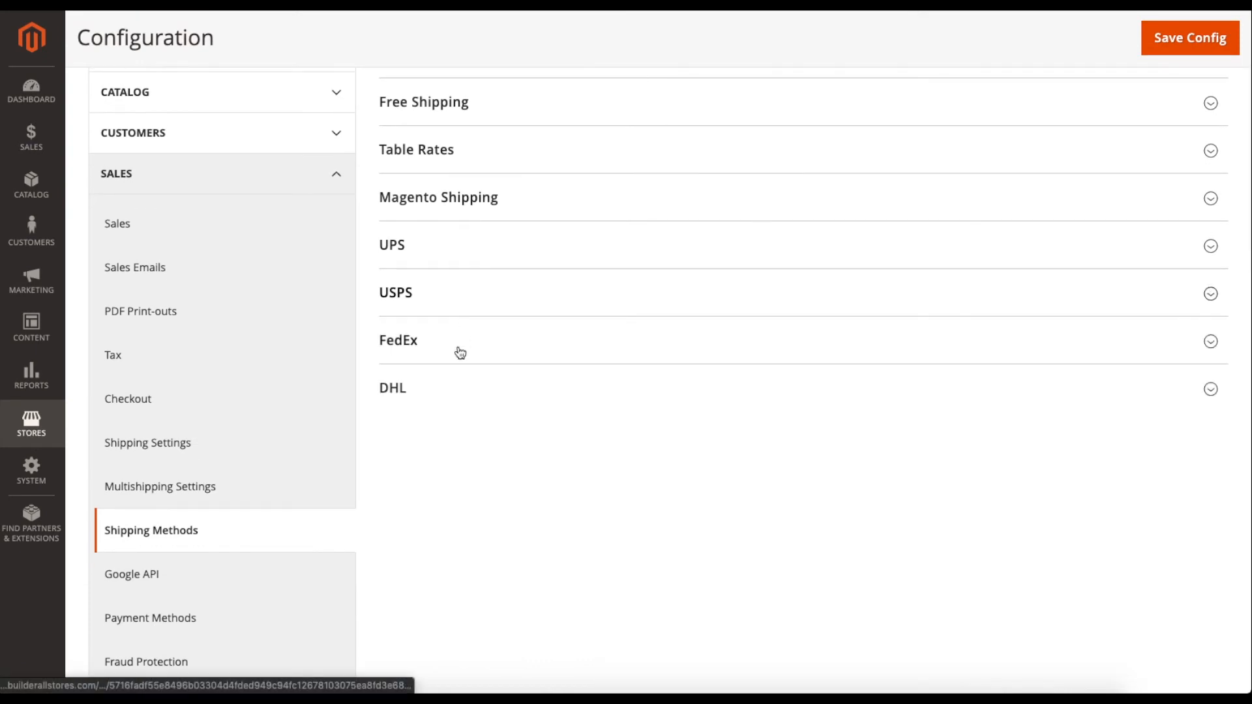
Check the FedEx and DHL sections in turn, then reopen USPS.
click(456, 349)
scroll(510, 457, down, 3)
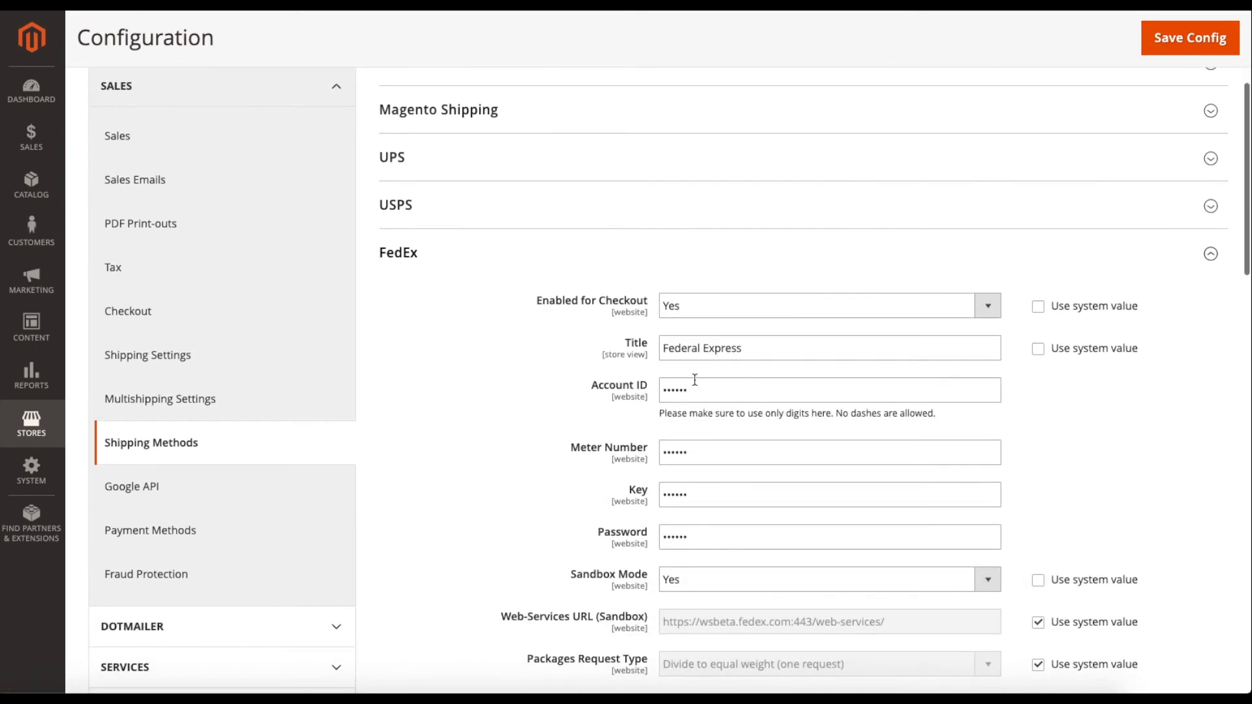
click(433, 254)
click(453, 308)
scroll(518, 443, down, 3)
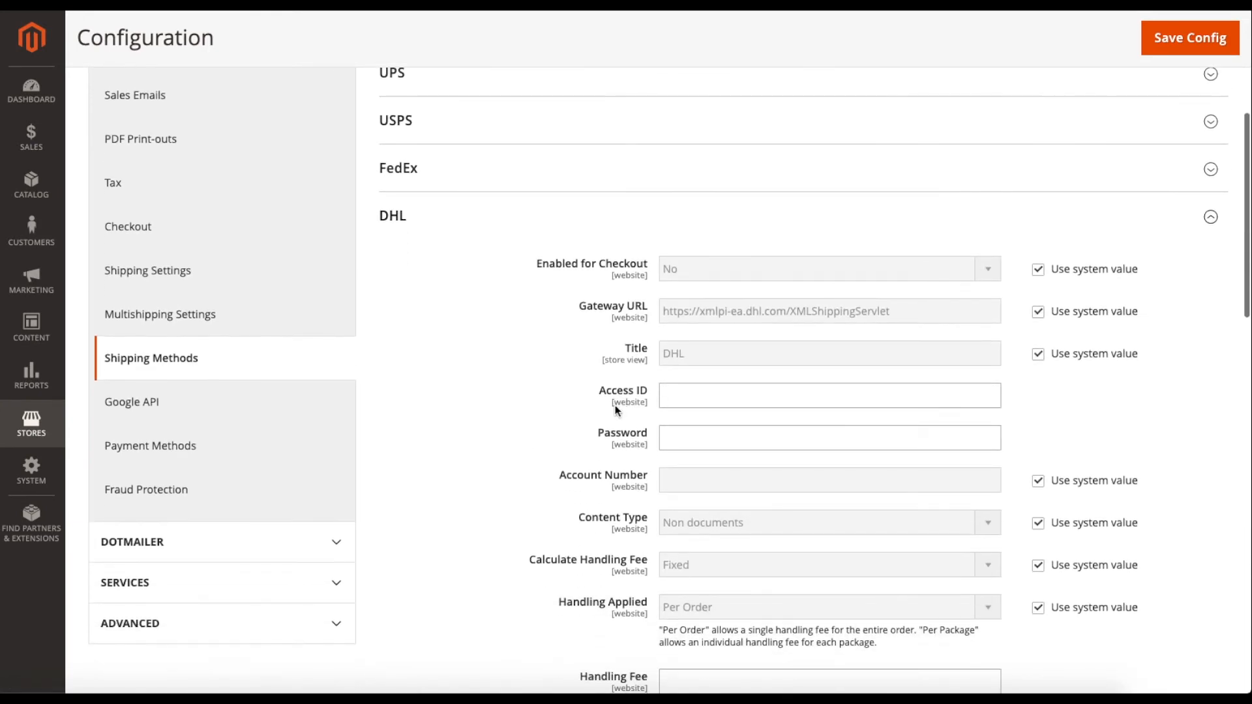
click(463, 234)
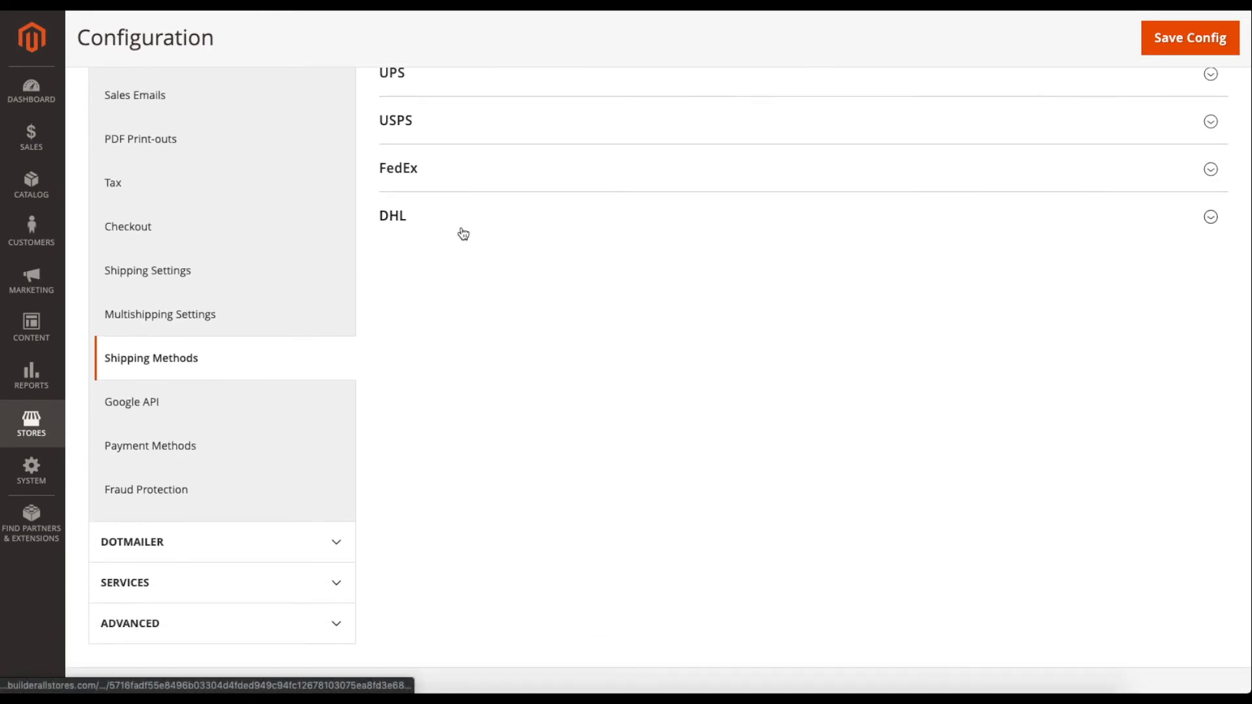
scroll(463, 234, up, 1)
click(450, 182)
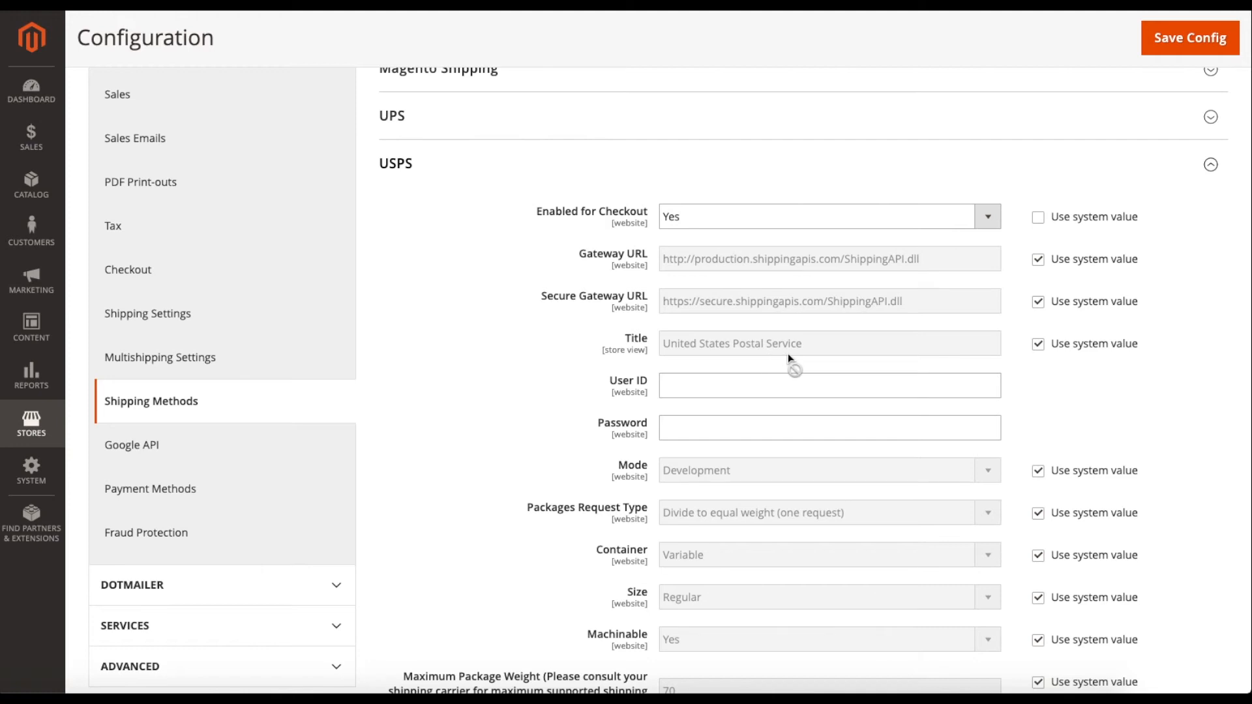
Try a custom USPS title, then switch the title back to the system value.
click(1038, 344)
drag(852, 344, 653, 347)
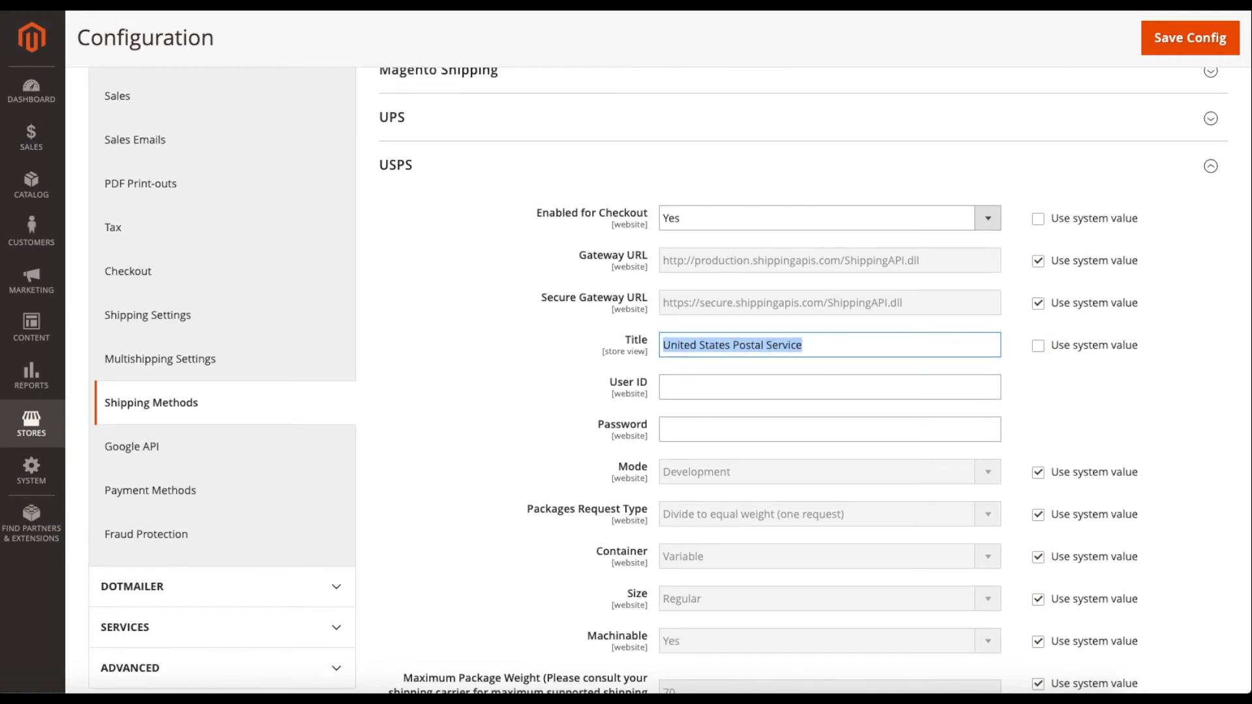
text(USPA)
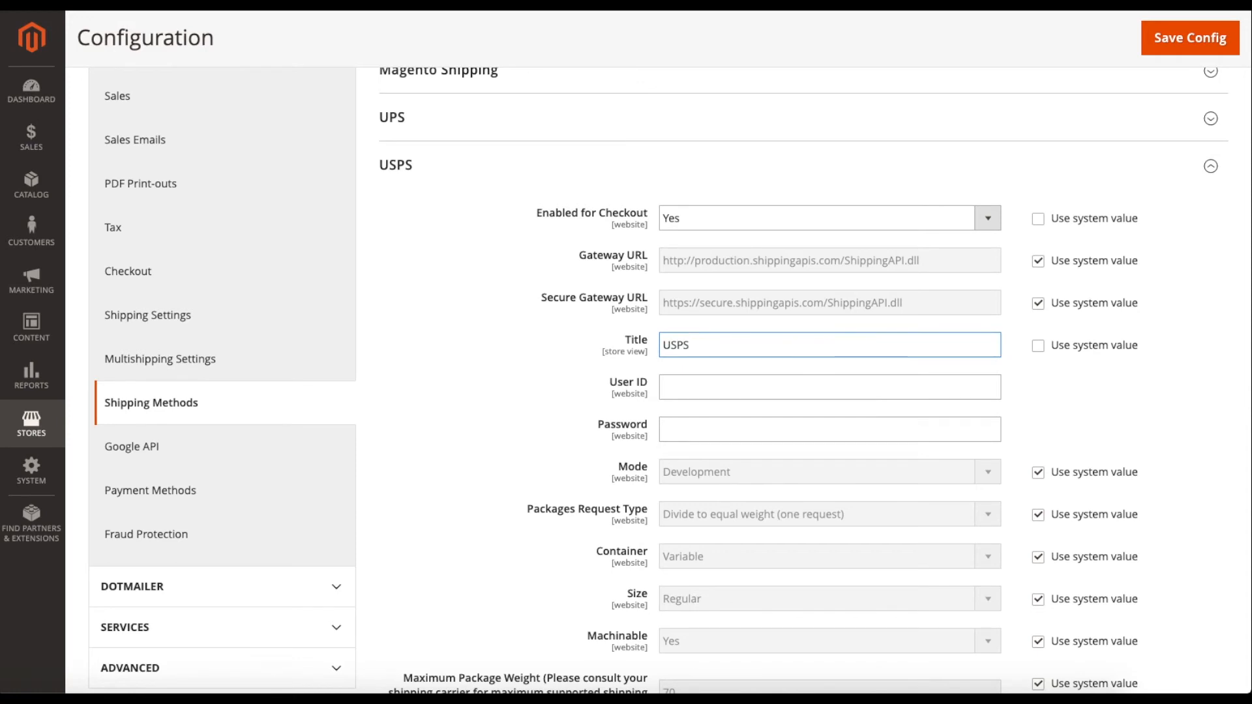
click(1039, 346)
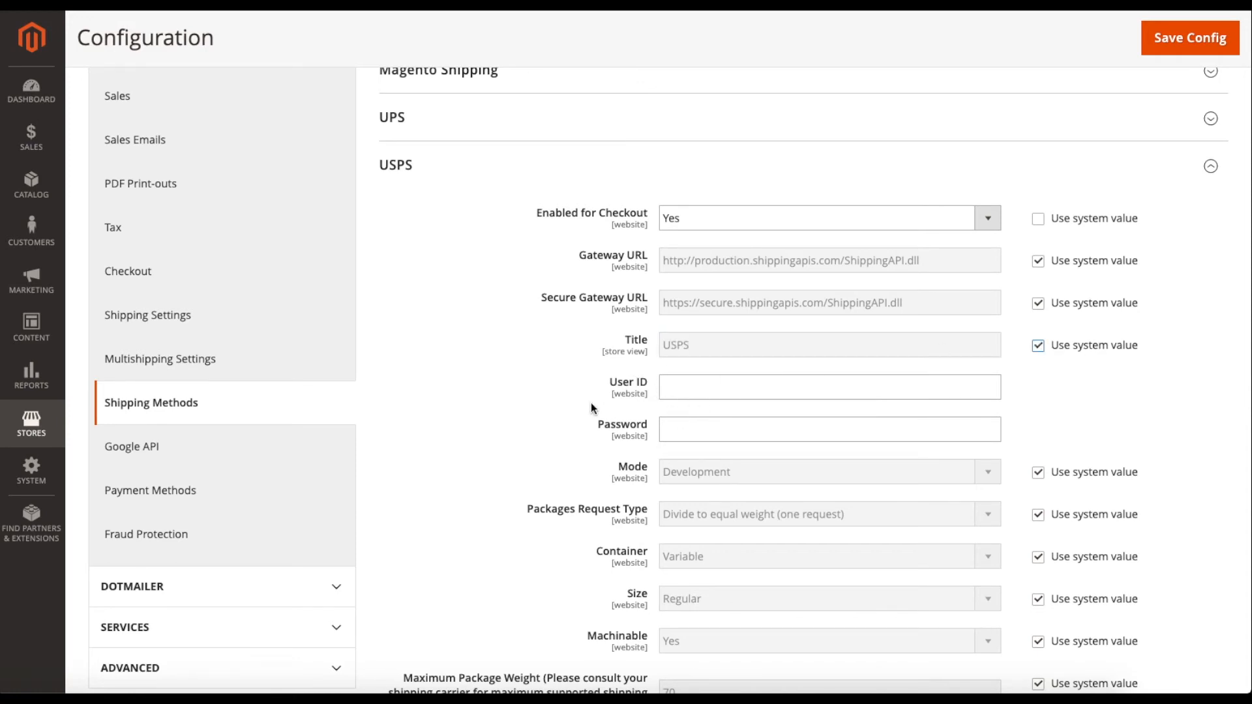
Confirm USPS Mode stays Development and return it to the system default.
scroll(590, 402, down, 2)
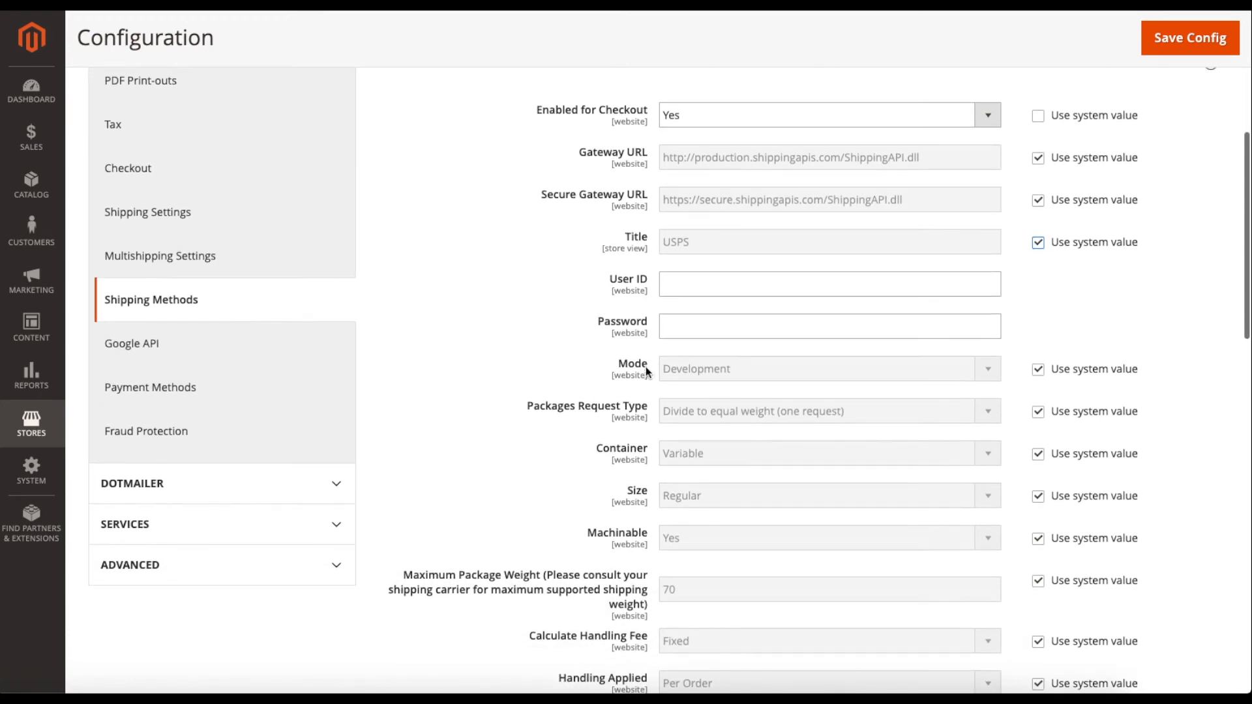
click(1038, 369)
click(876, 374)
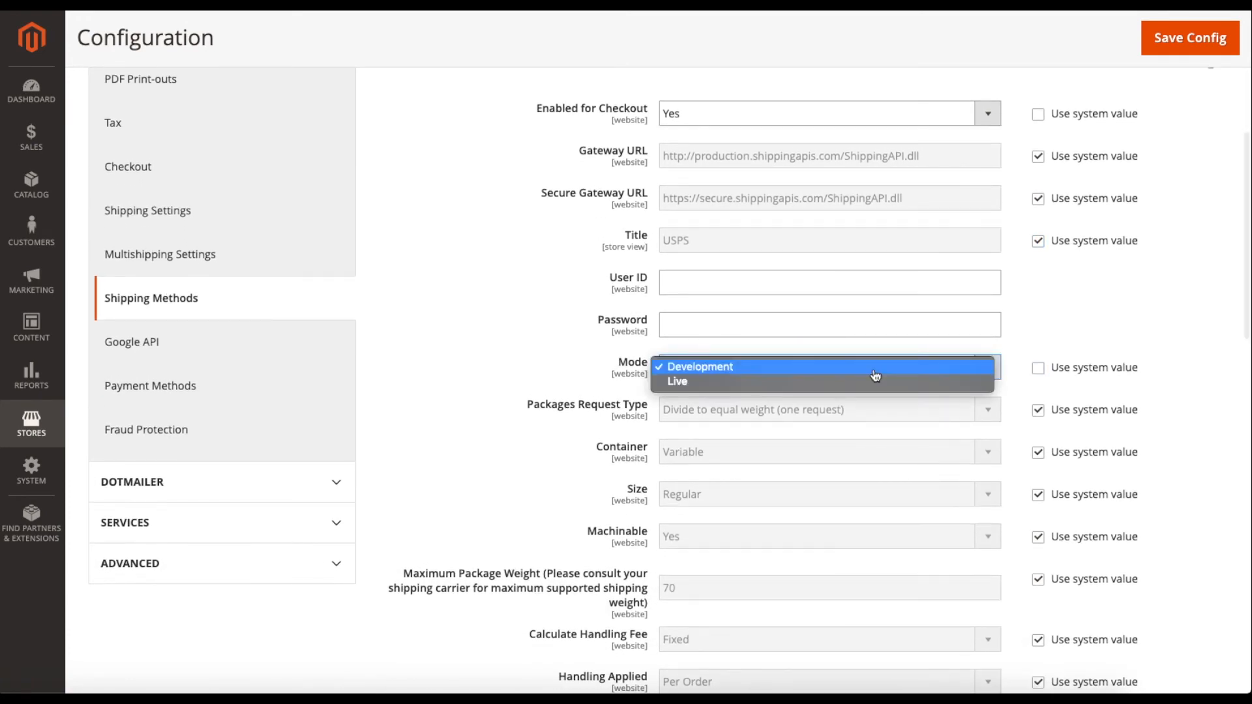
click(767, 374)
scroll(767, 378, up, 1)
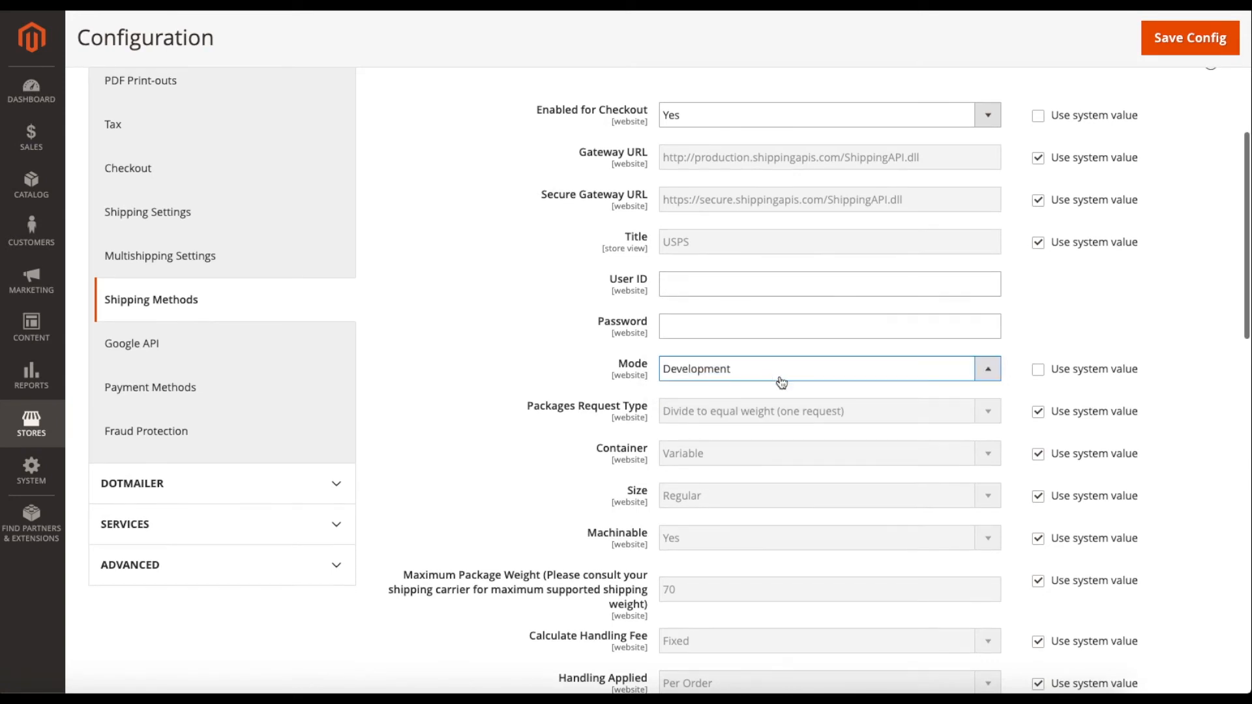
click(1037, 375)
scroll(1007, 389, down, 1)
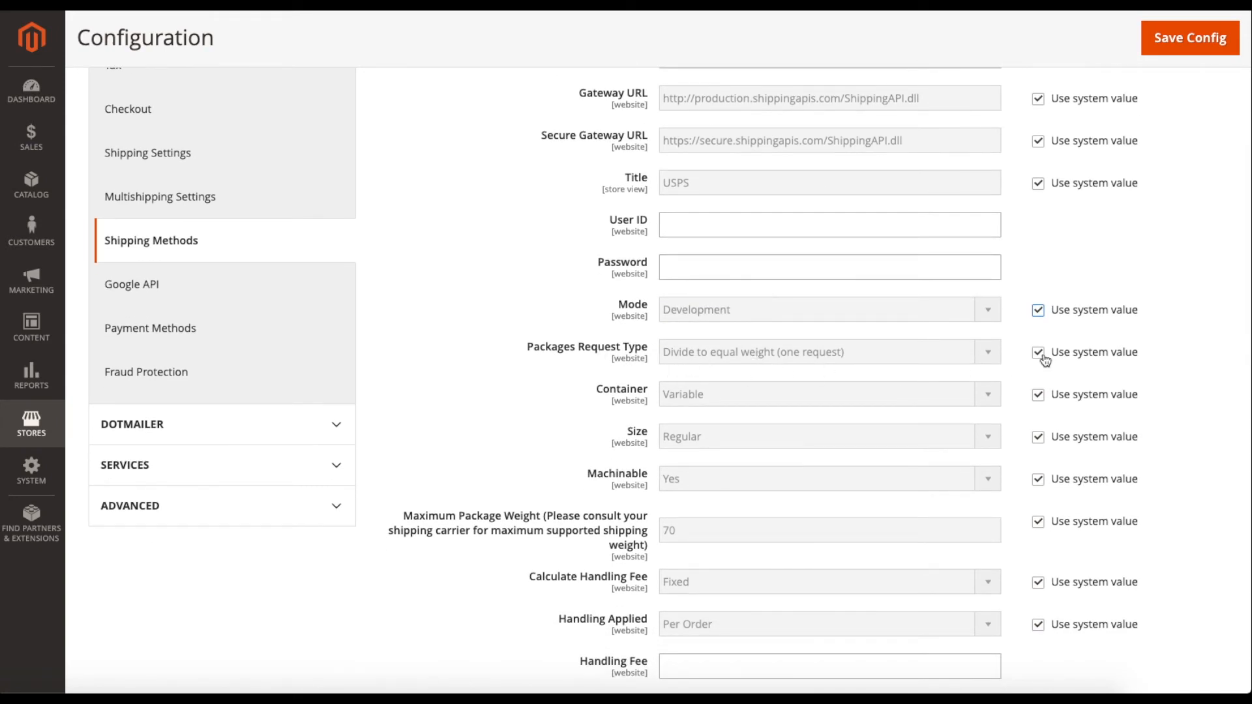
scroll(1015, 354, up, 2)
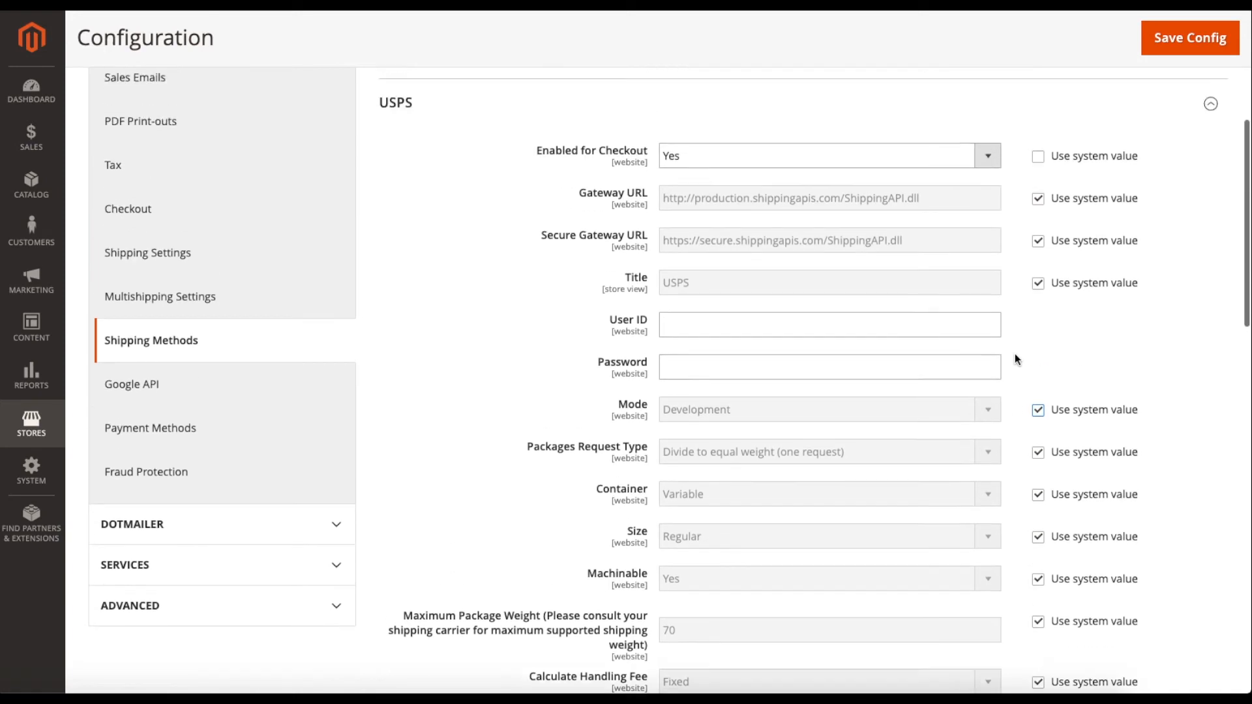
scroll(1014, 354, down, 2)
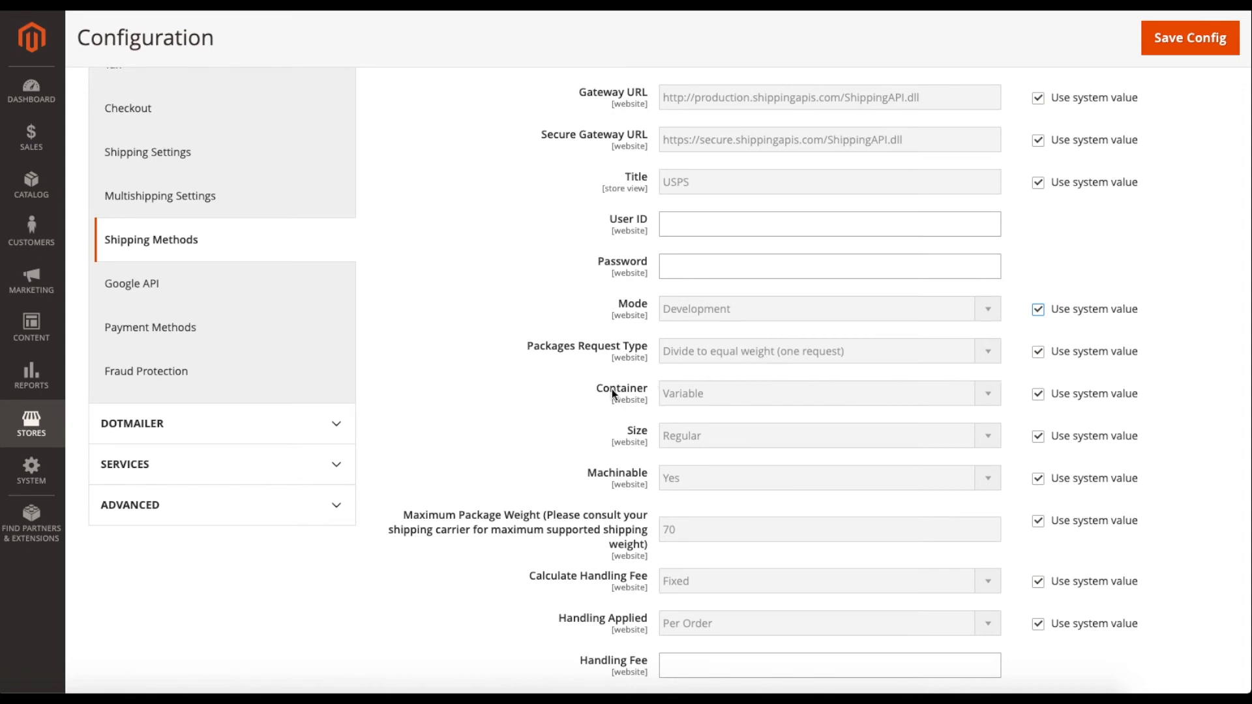
scroll(612, 389, down, 1)
click(1039, 350)
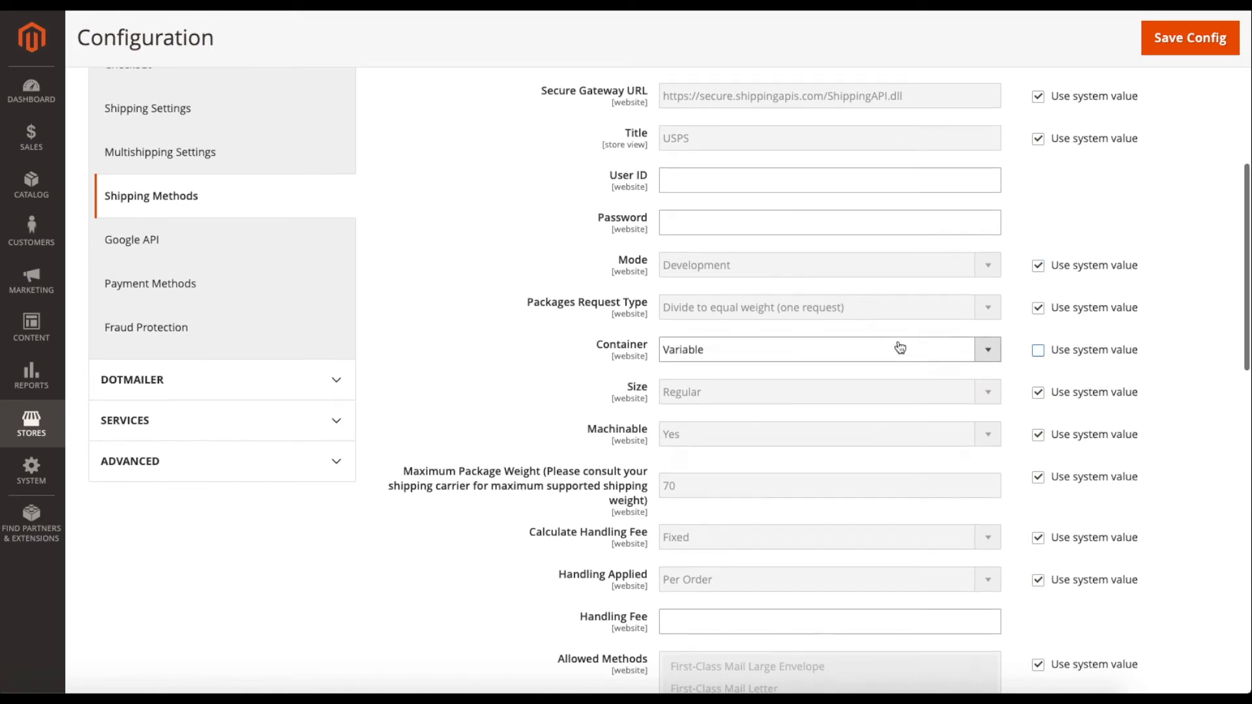
click(900, 347)
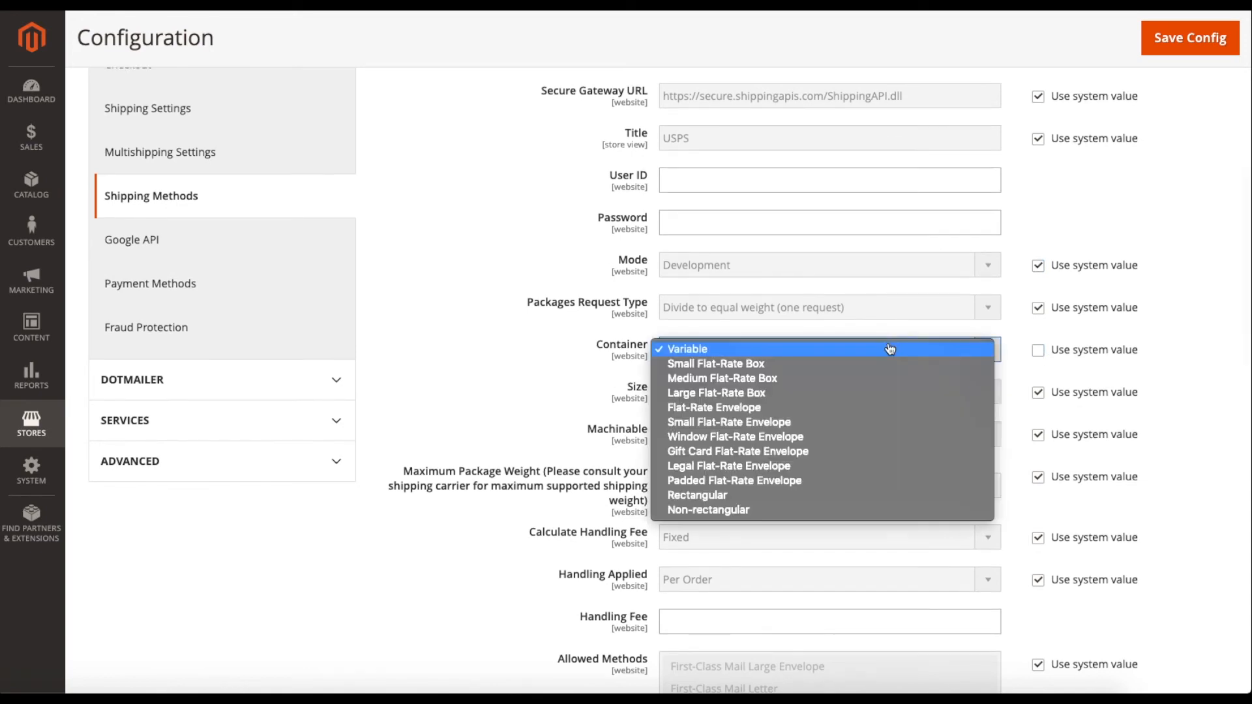
click(716, 355)
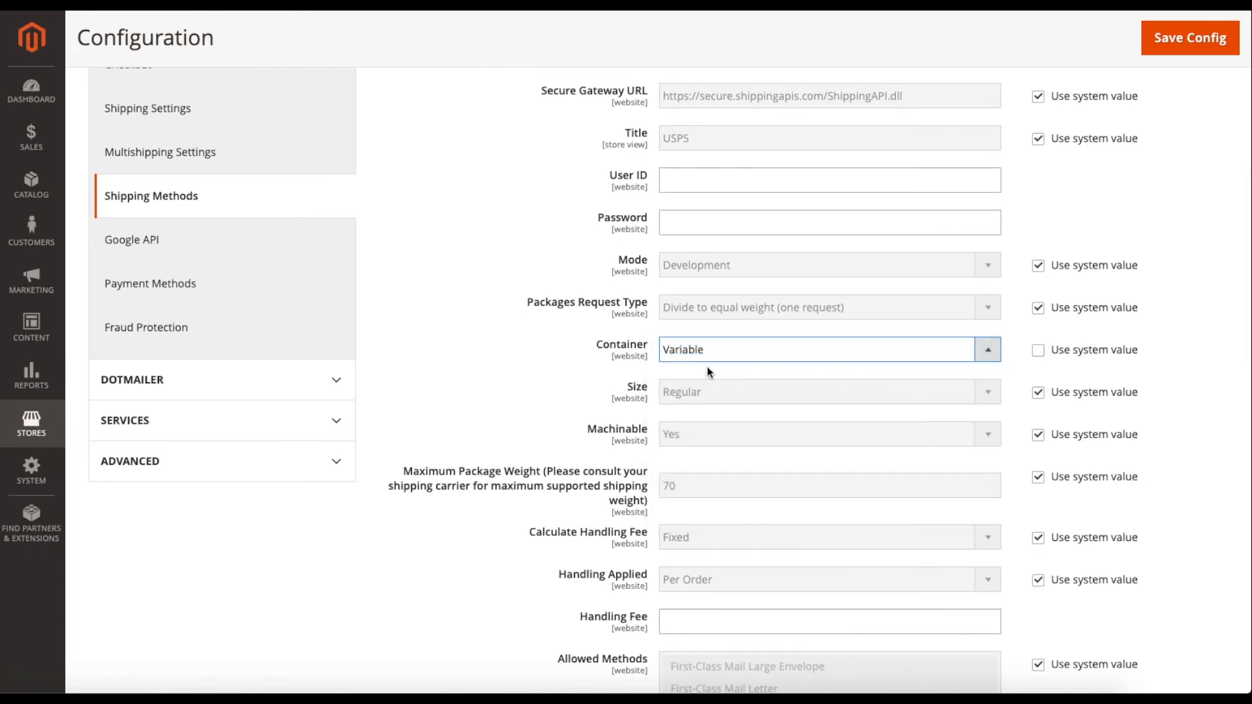
click(1045, 349)
scroll(547, 394, down, 1)
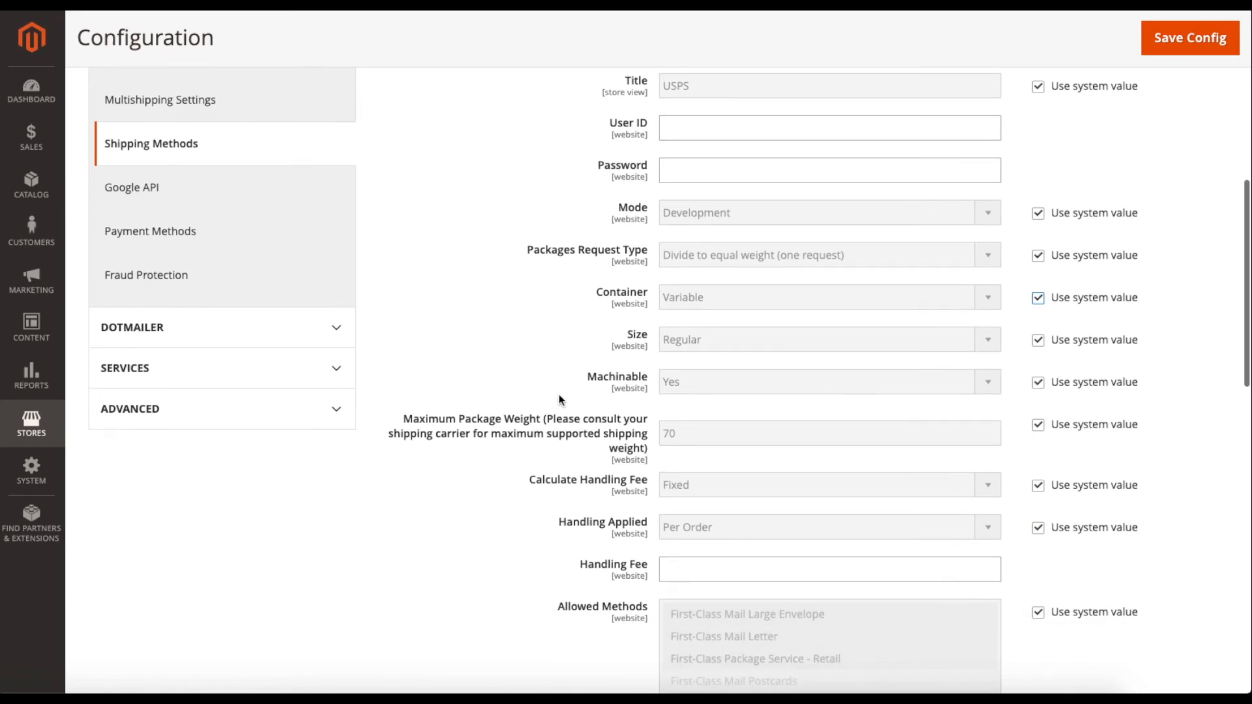
click(1041, 384)
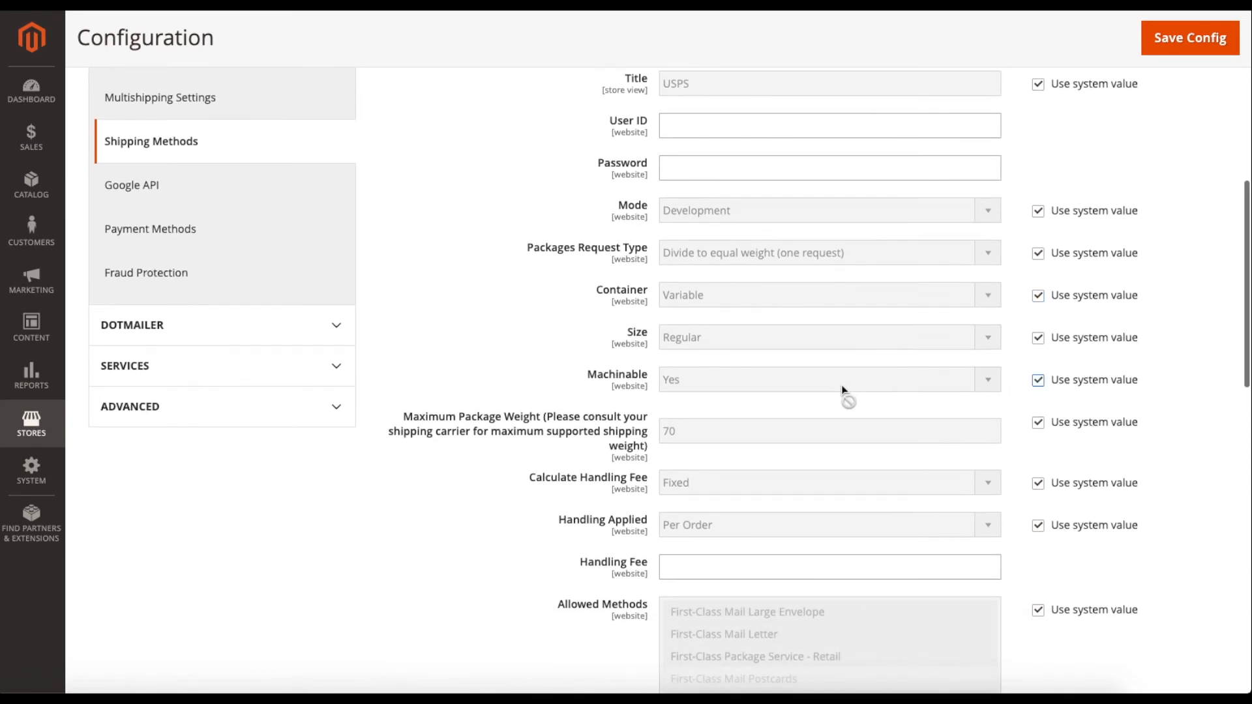
click(1038, 381)
click(971, 385)
click(971, 388)
click(1036, 385)
scroll(1012, 387, down, 1)
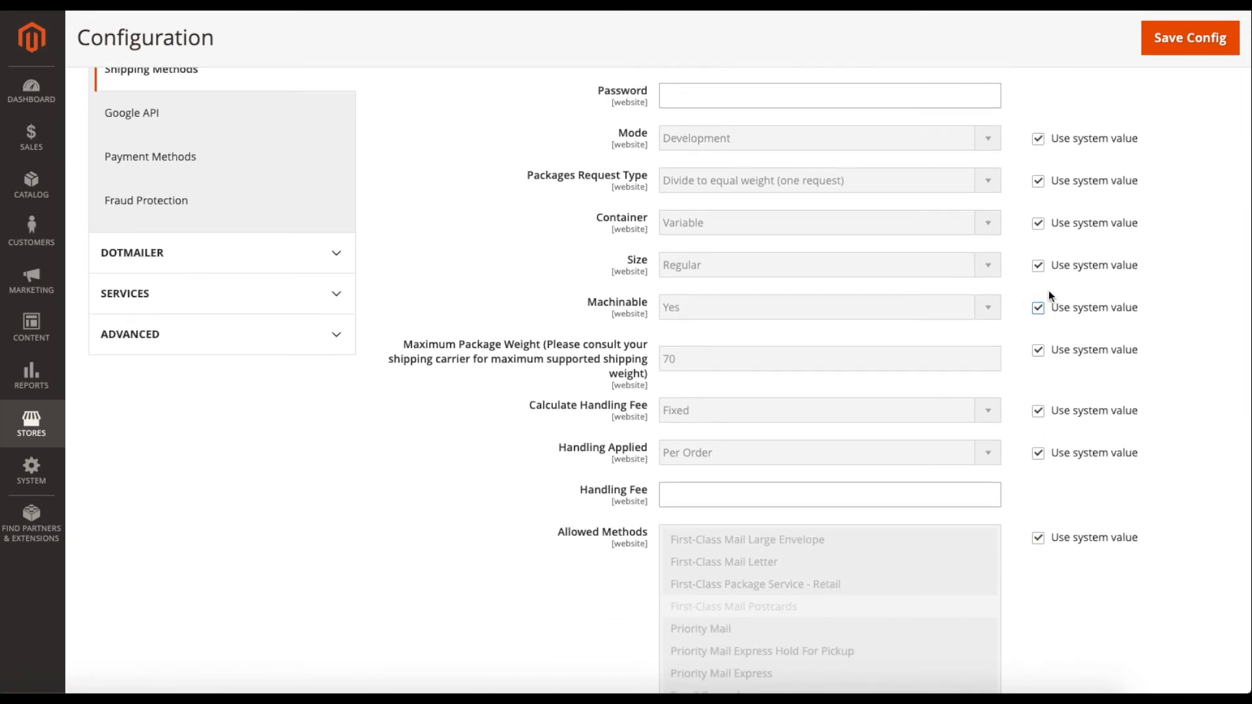
scroll(1011, 367, down, 1)
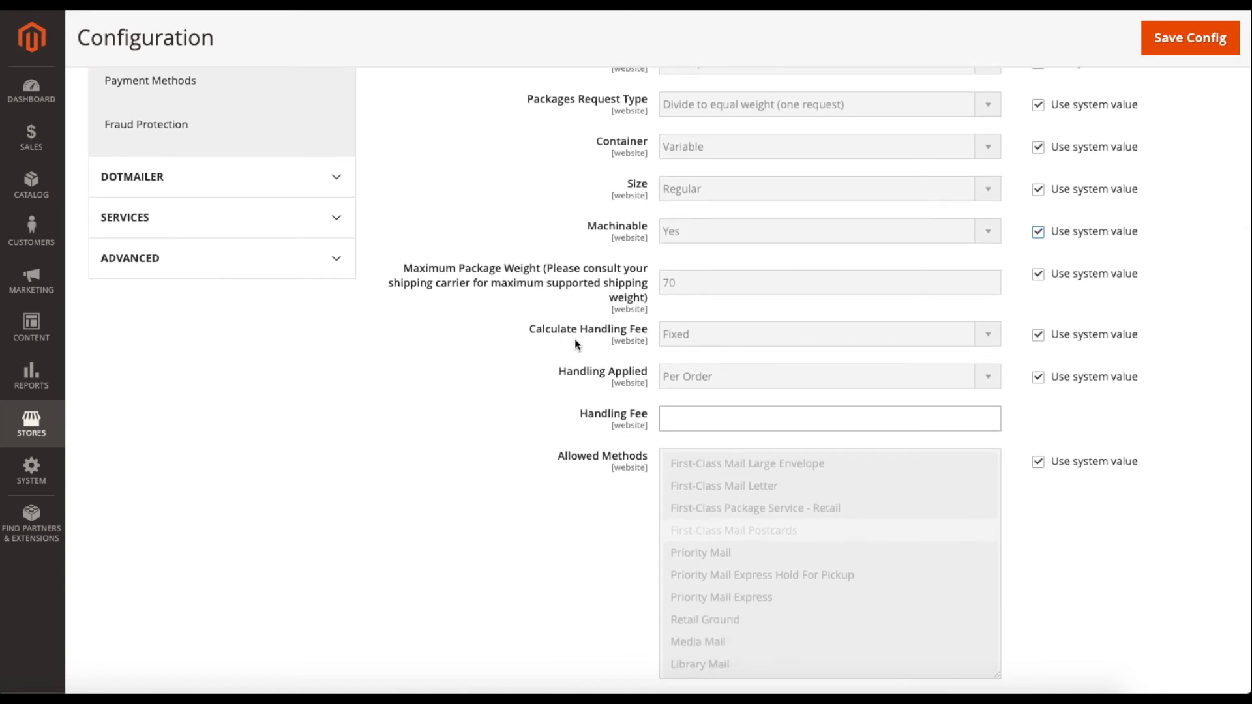
scroll(569, 349, down, 2)
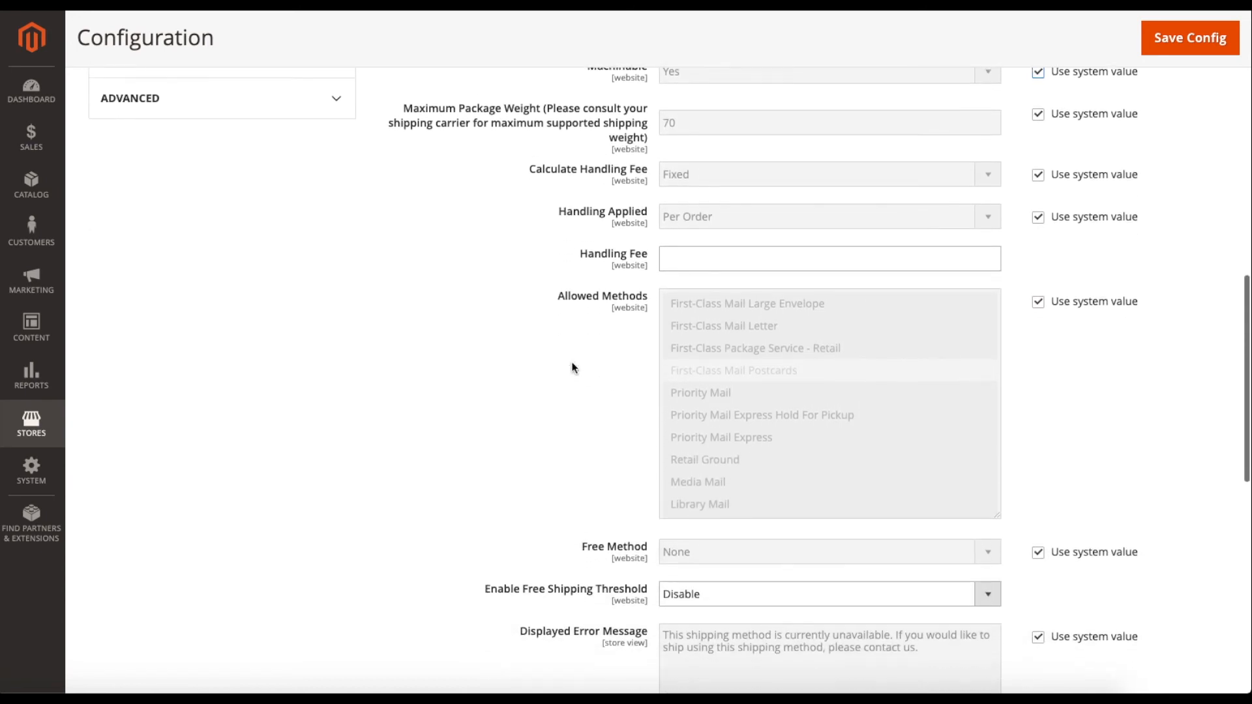
scroll(515, 462, down, 2)
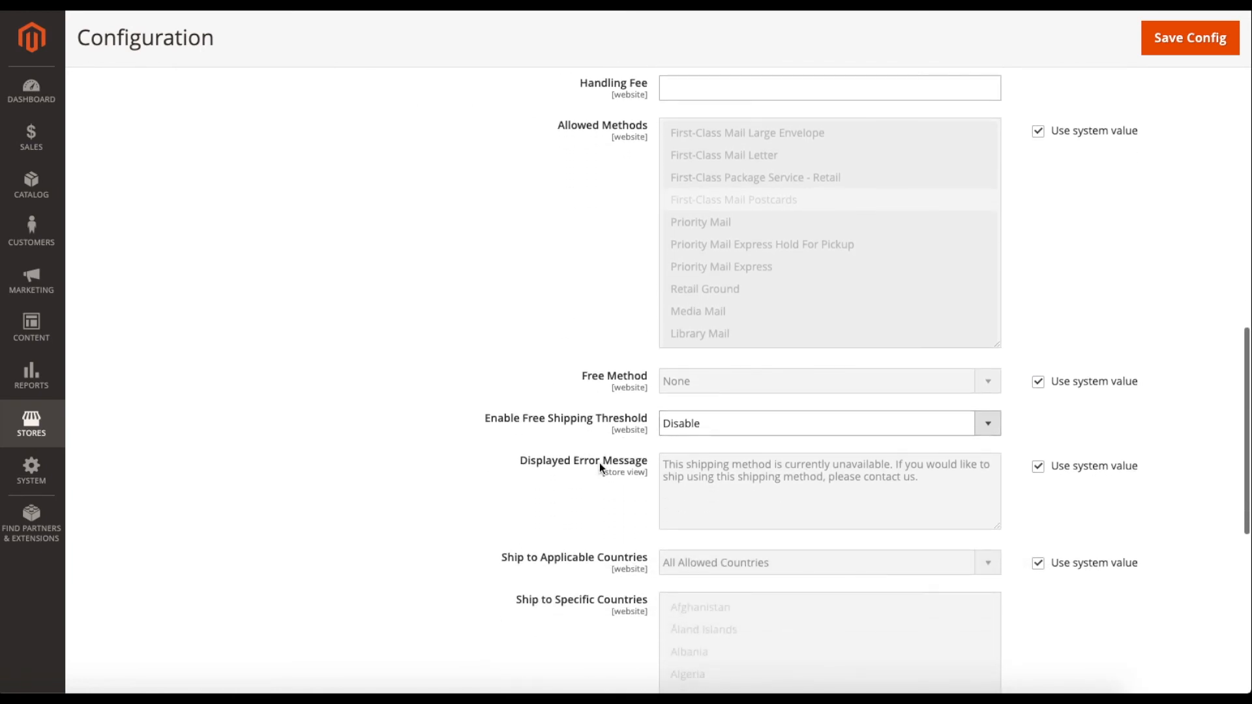
click(728, 433)
click(721, 412)
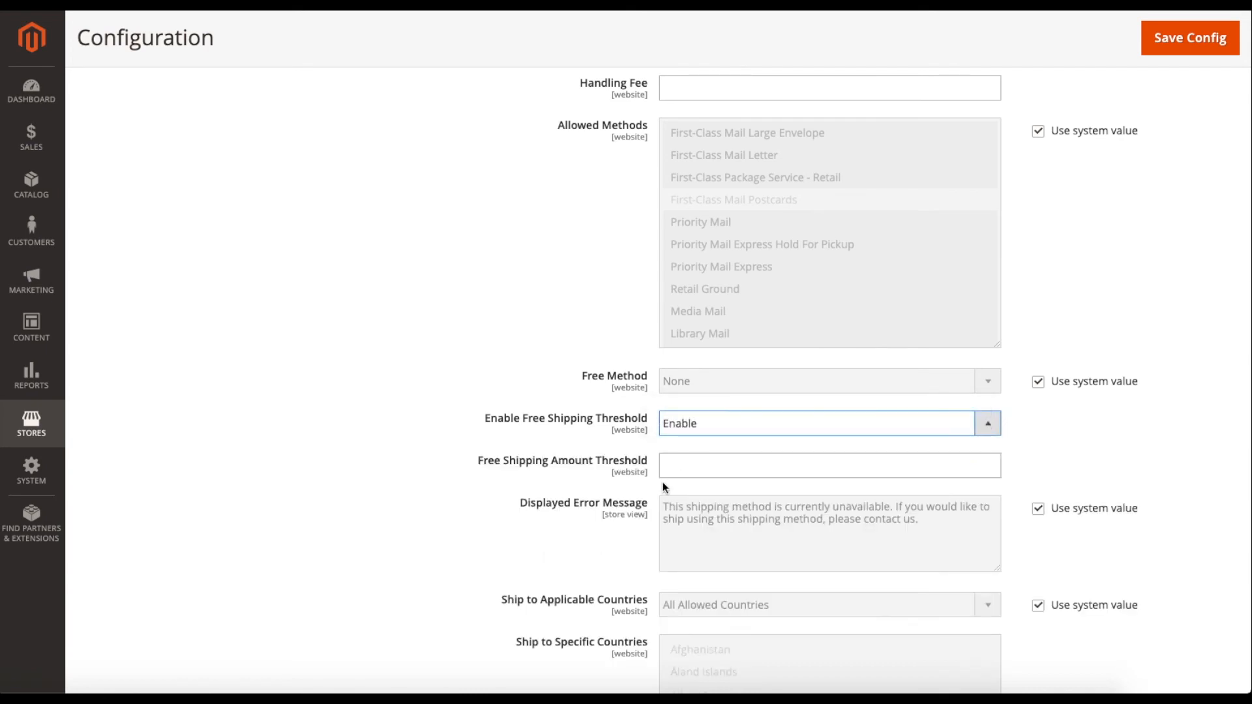
click(708, 434)
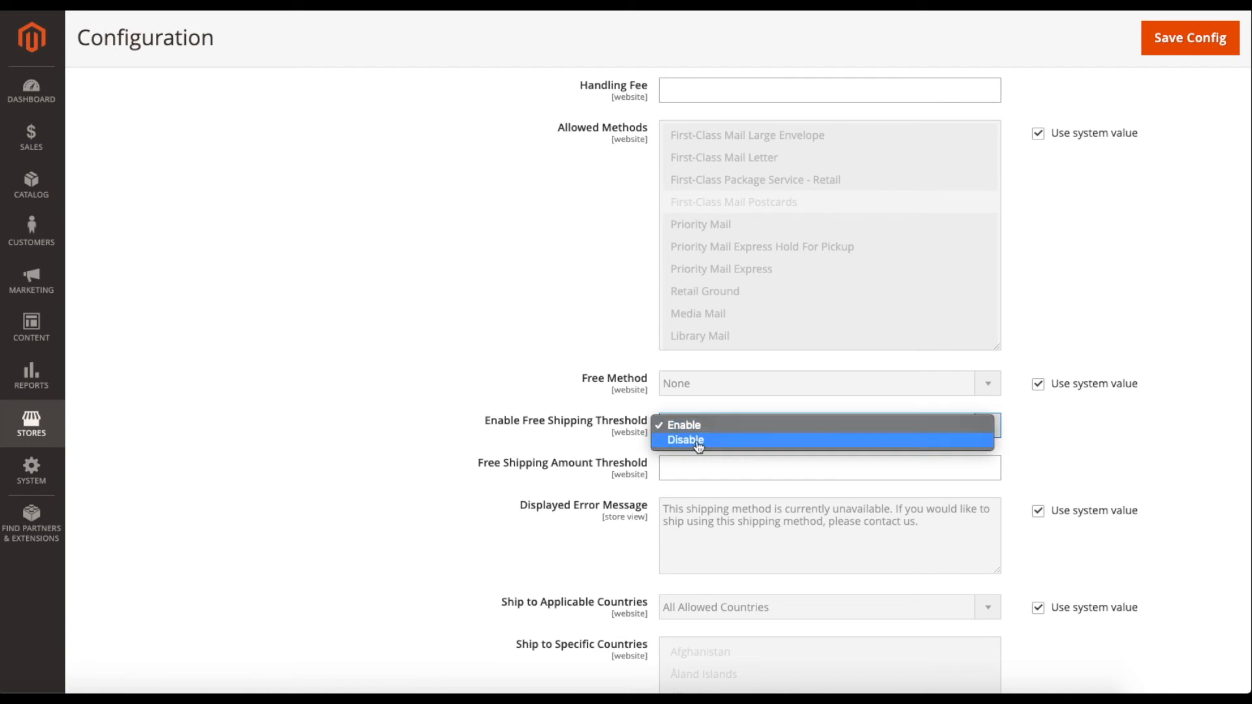
click(699, 441)
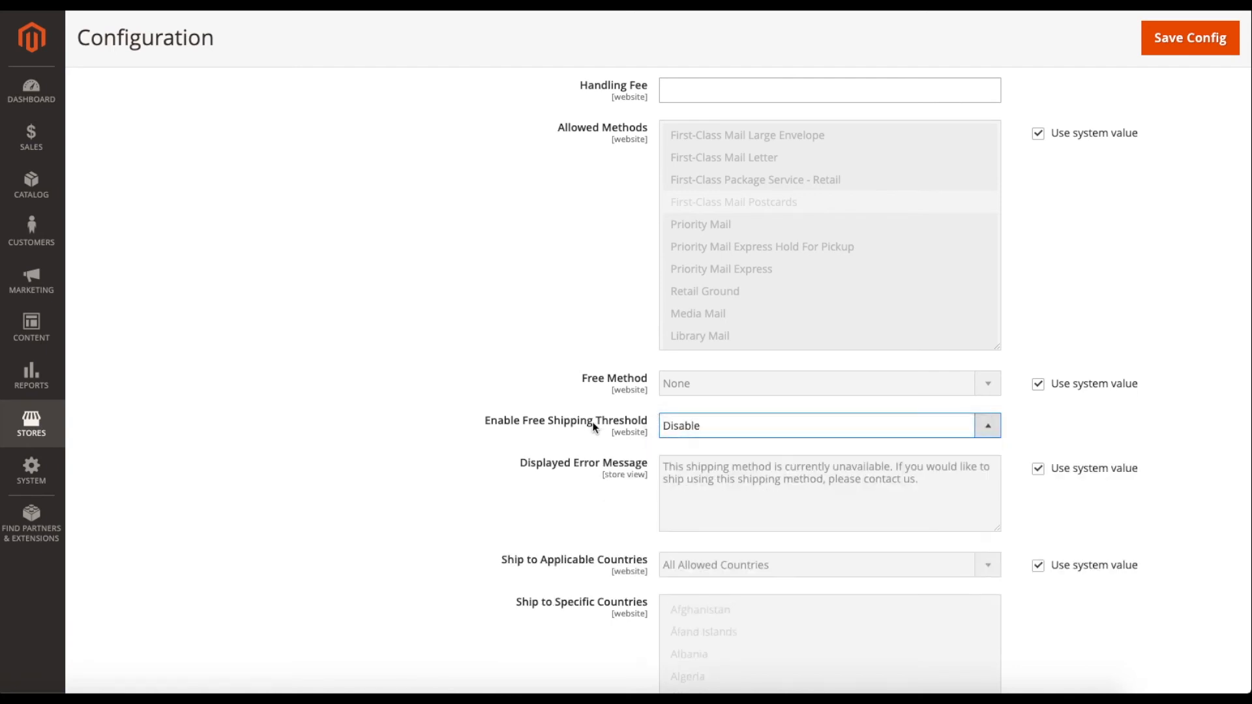
scroll(531, 408, down, 4)
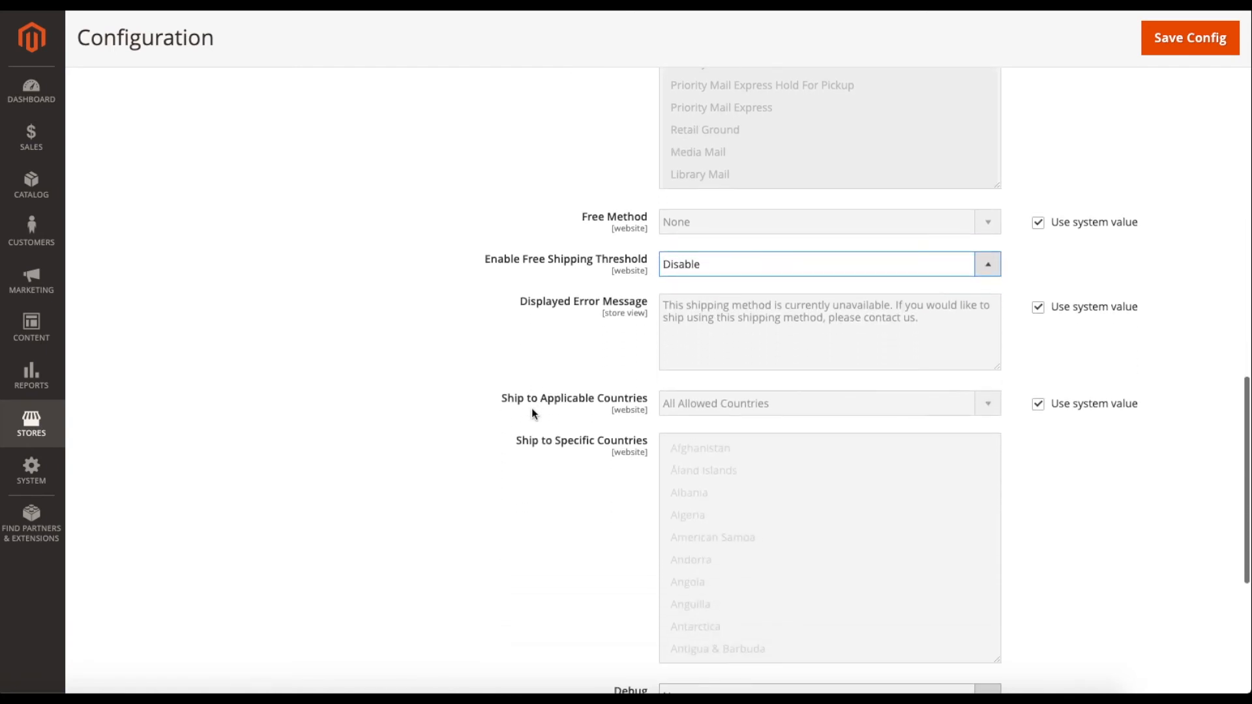
scroll(530, 414, down, 2)
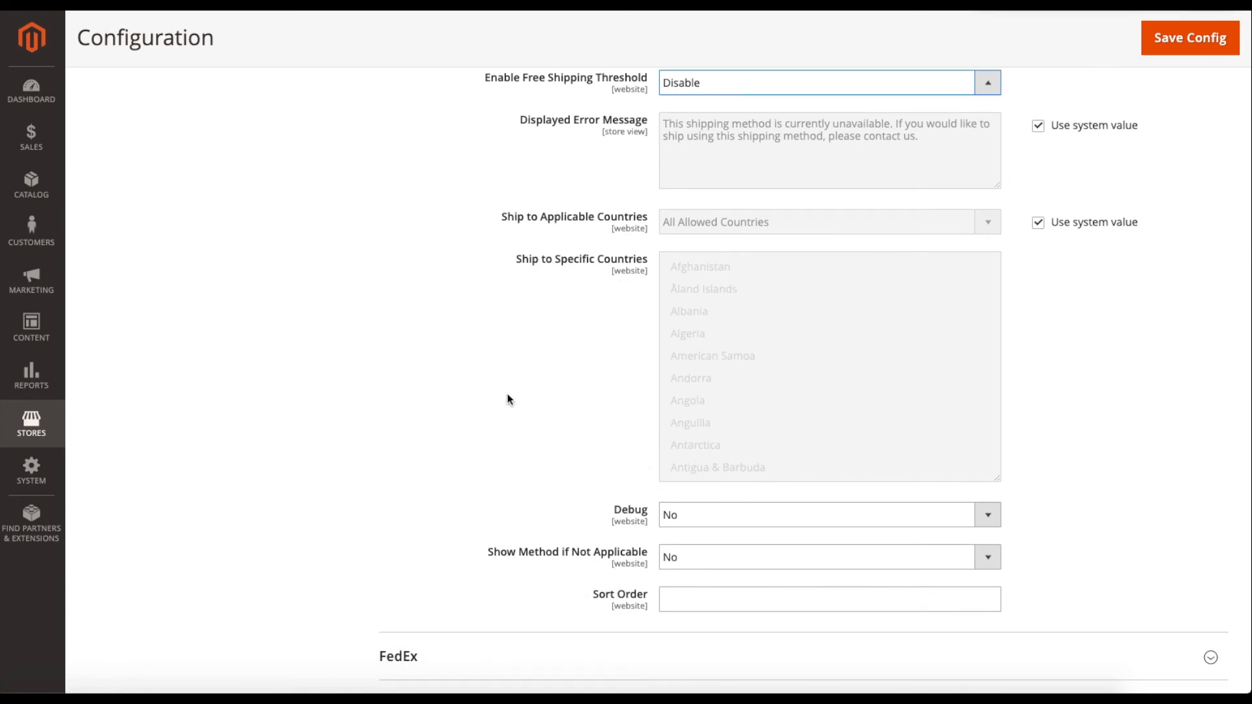
scroll(509, 399, up, 13)
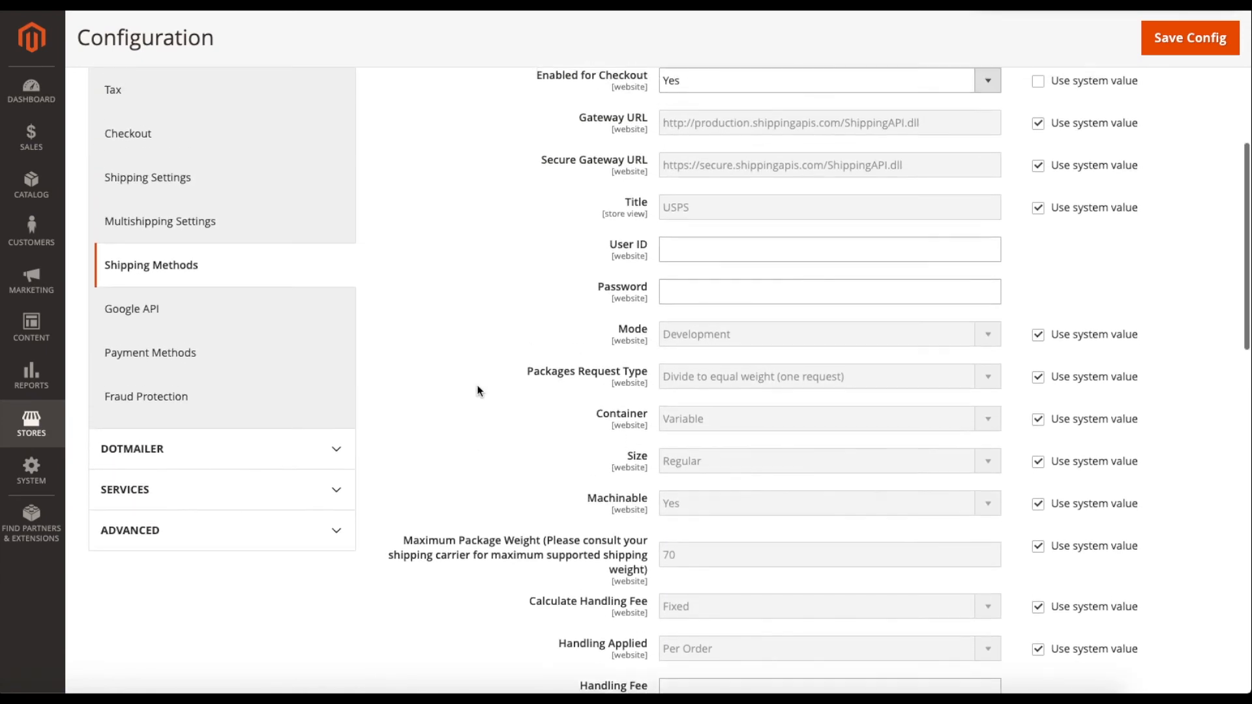
scroll(478, 390, up, 3)
click(438, 222)
click(444, 258)
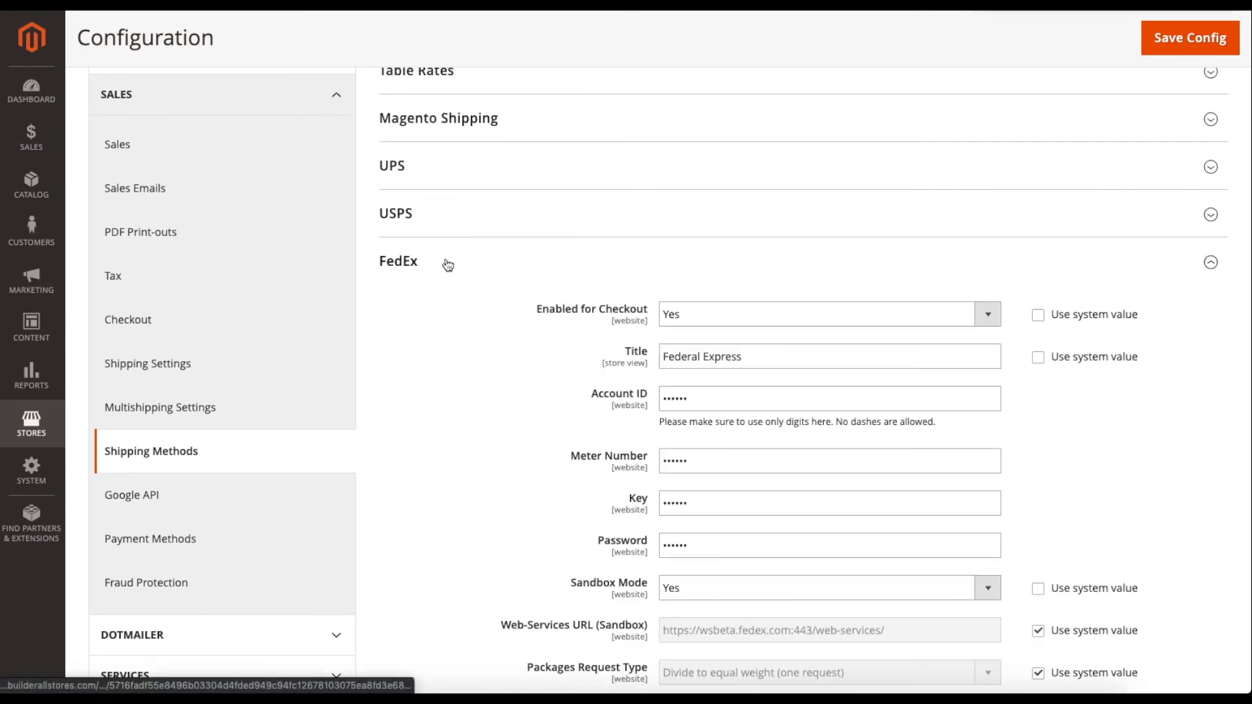
scroll(522, 374, down, 2)
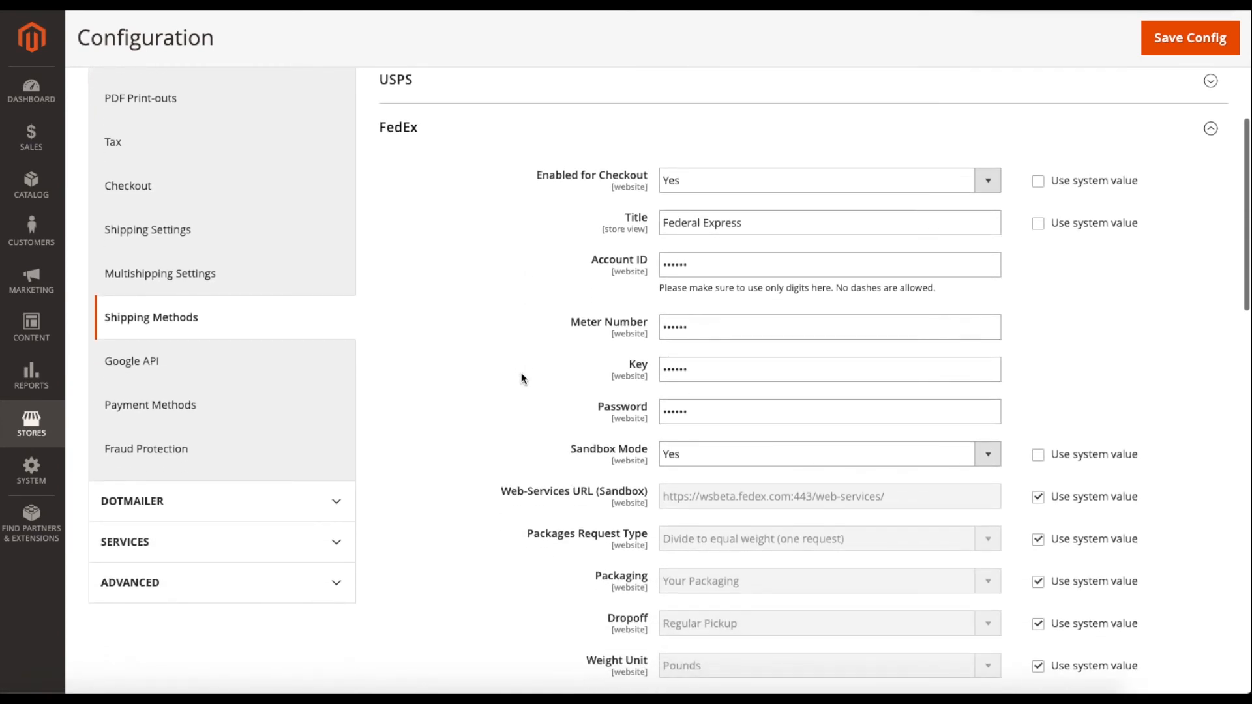
scroll(522, 377, down, 1)
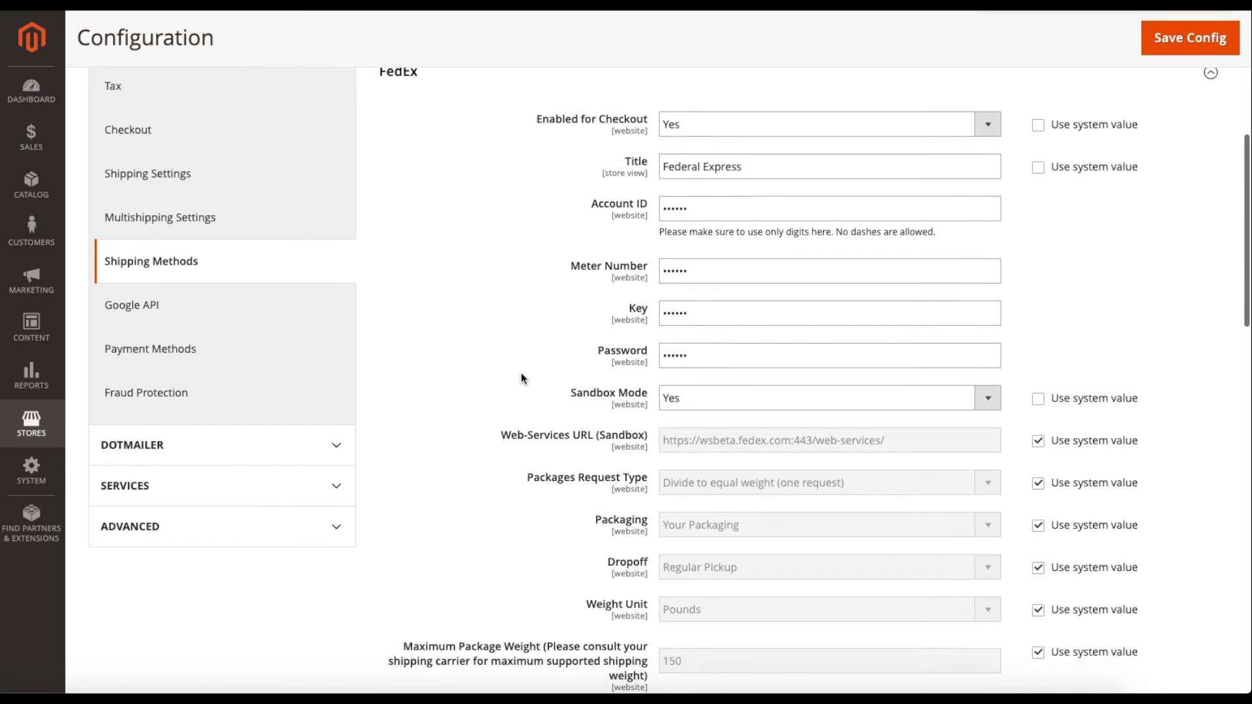
scroll(522, 377, down, 1)
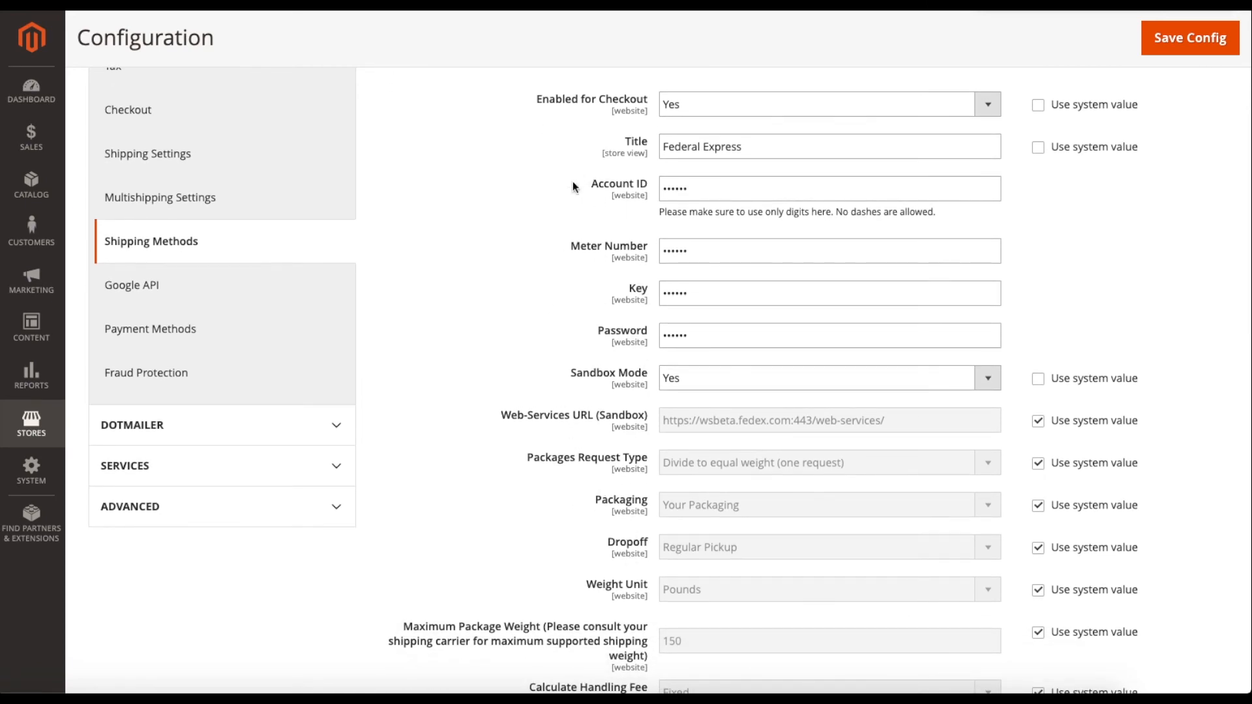
scroll(536, 261, up, 1)
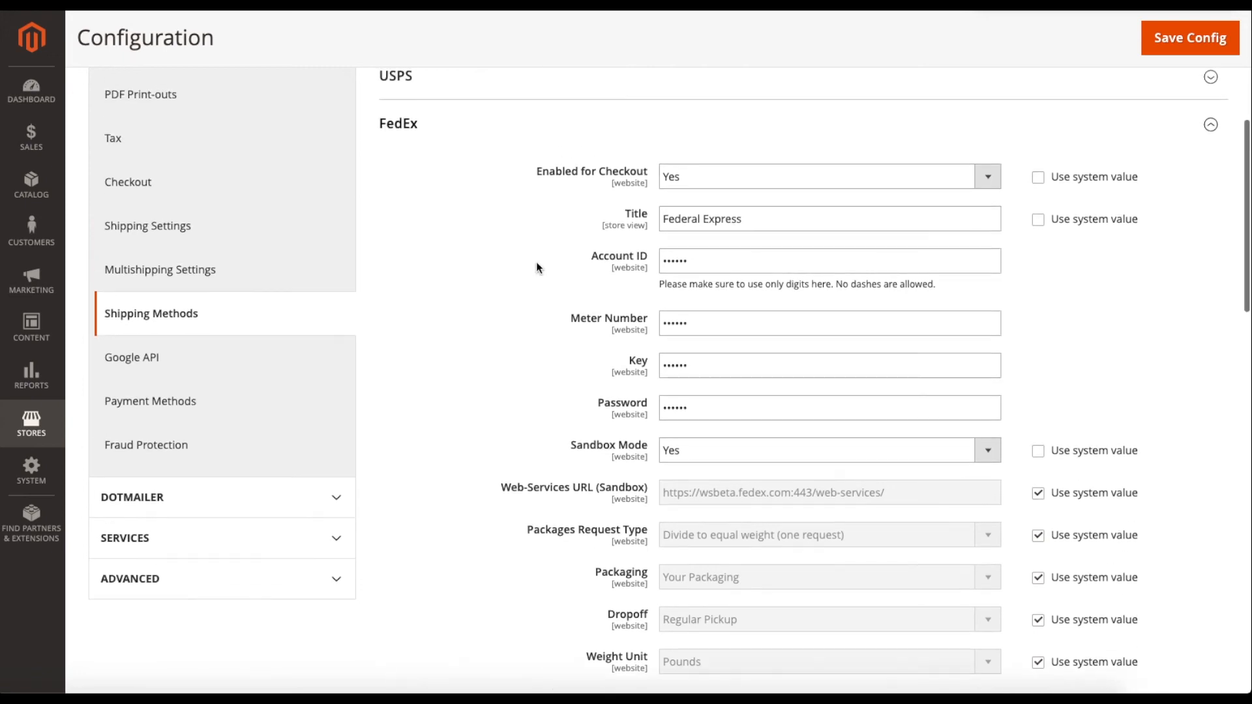
scroll(527, 344, down, 4)
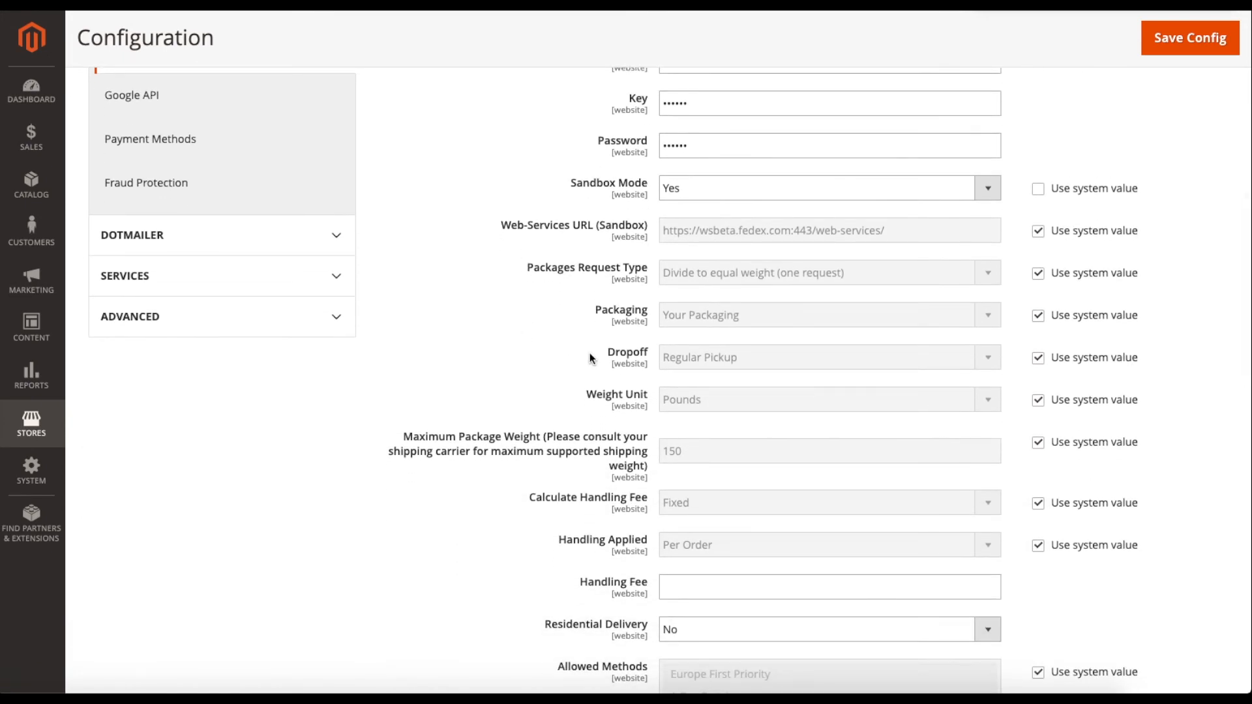
scroll(570, 378, down, 1)
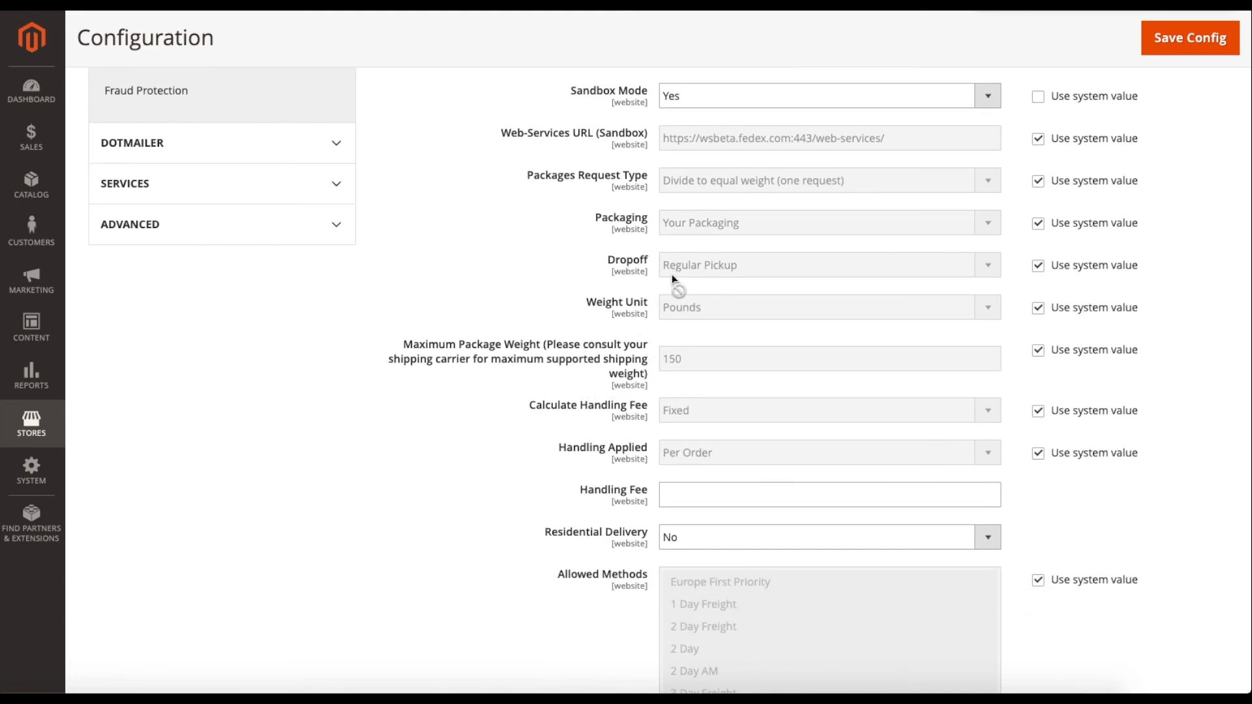
scroll(531, 461, down, 1)
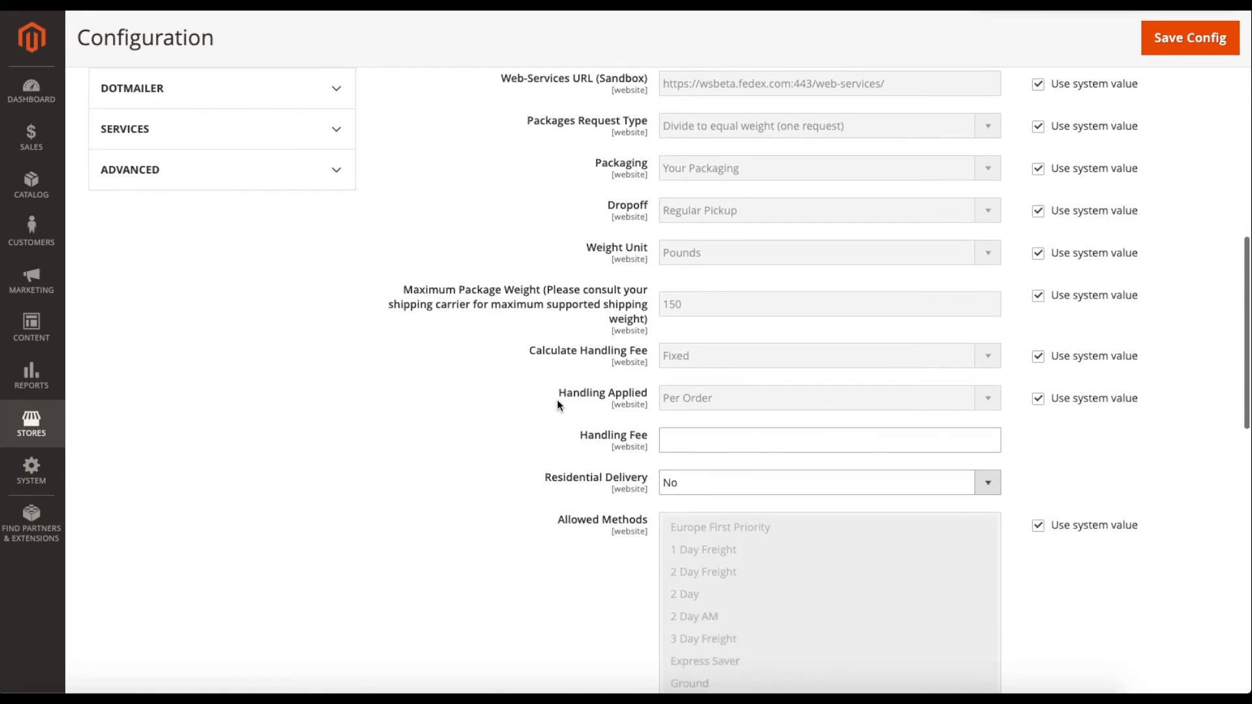
scroll(553, 448, down, 1)
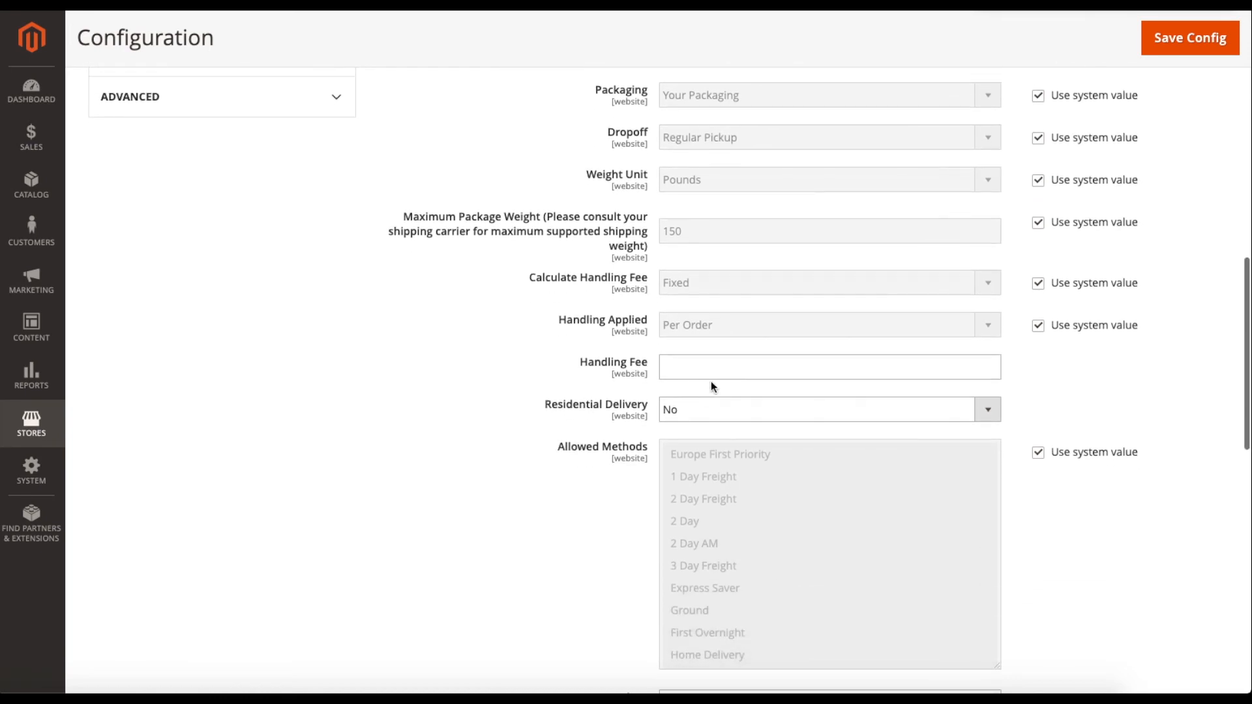
click(675, 373)
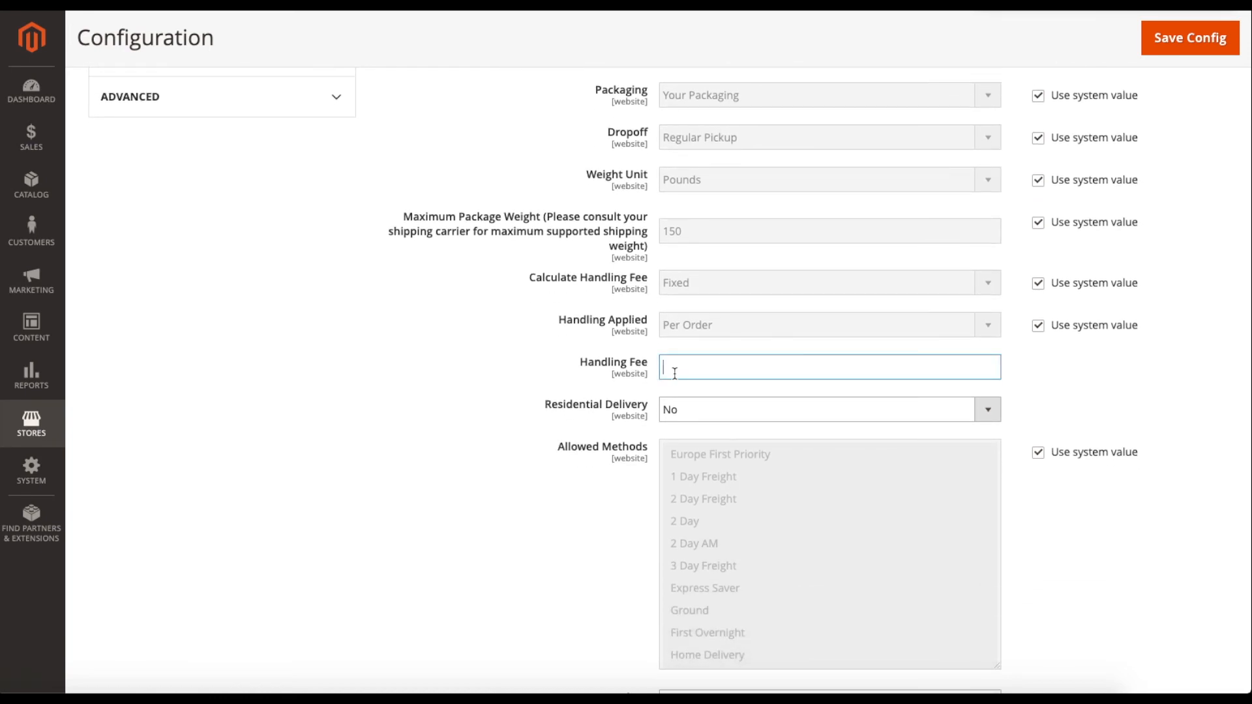
scroll(606, 431, down, 1)
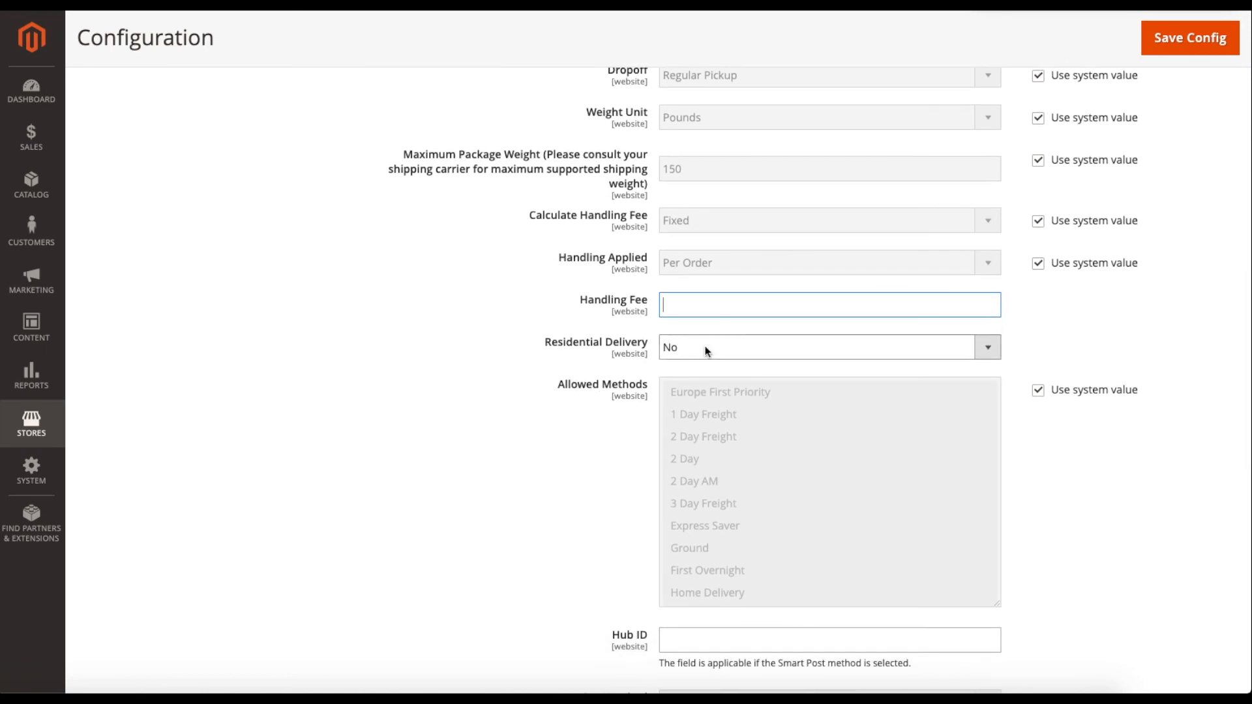
click(705, 346)
click(704, 339)
click(699, 352)
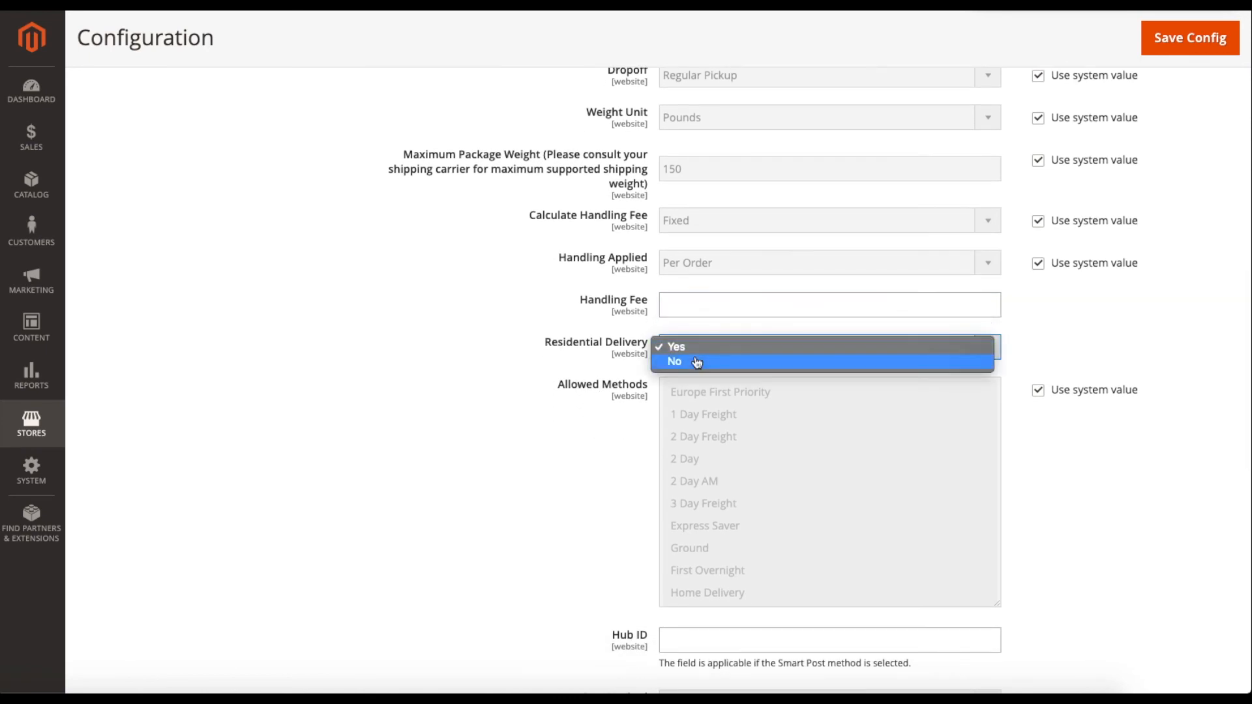
click(696, 362)
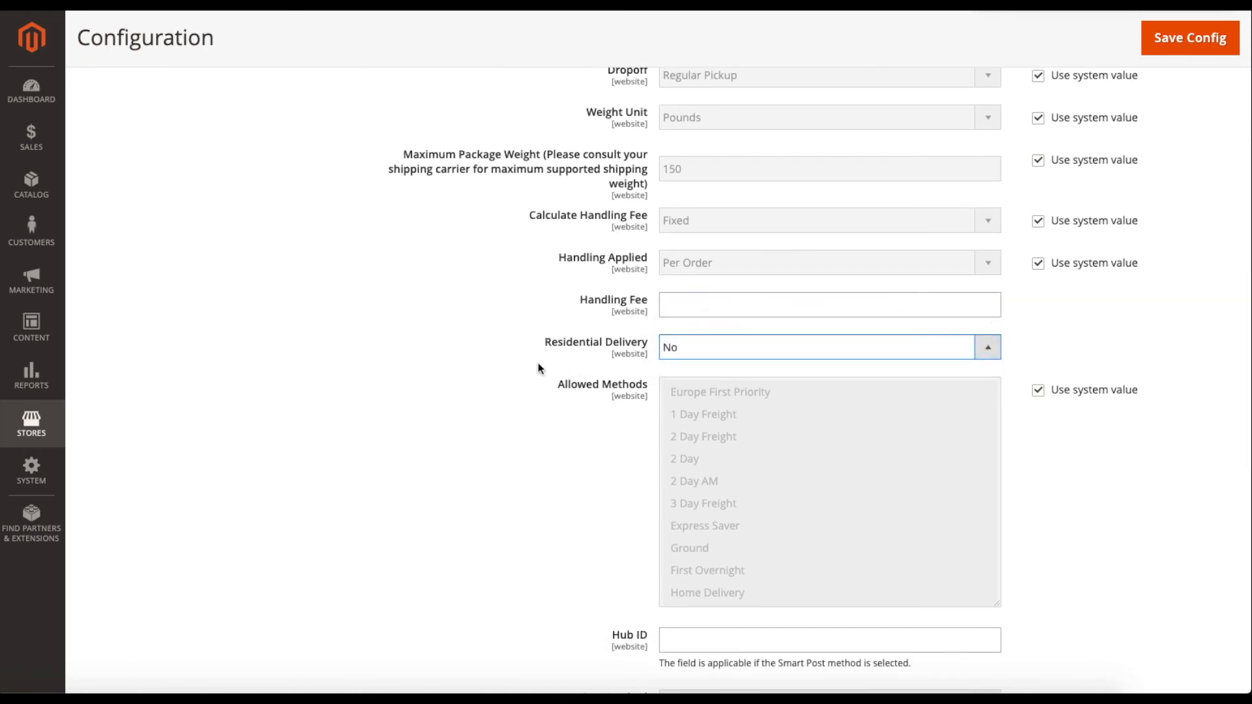
scroll(538, 366, down, 2)
scroll(607, 437, down, 2)
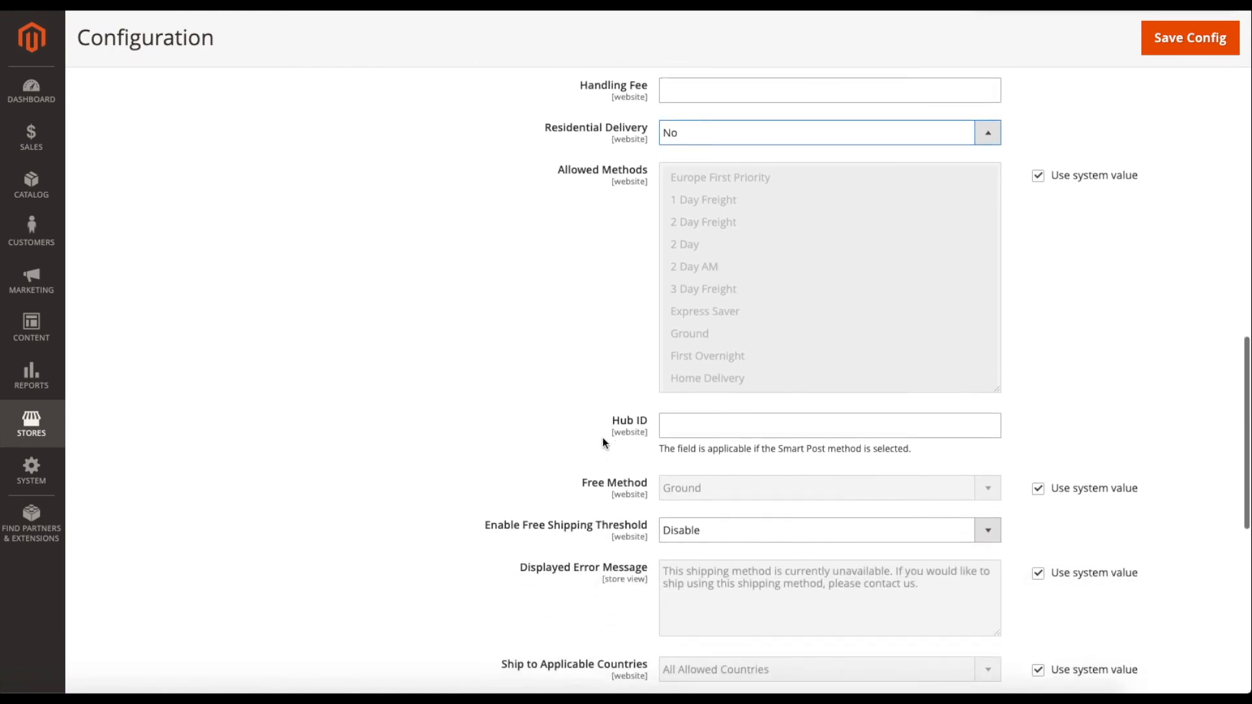
scroll(604, 417, down, 1)
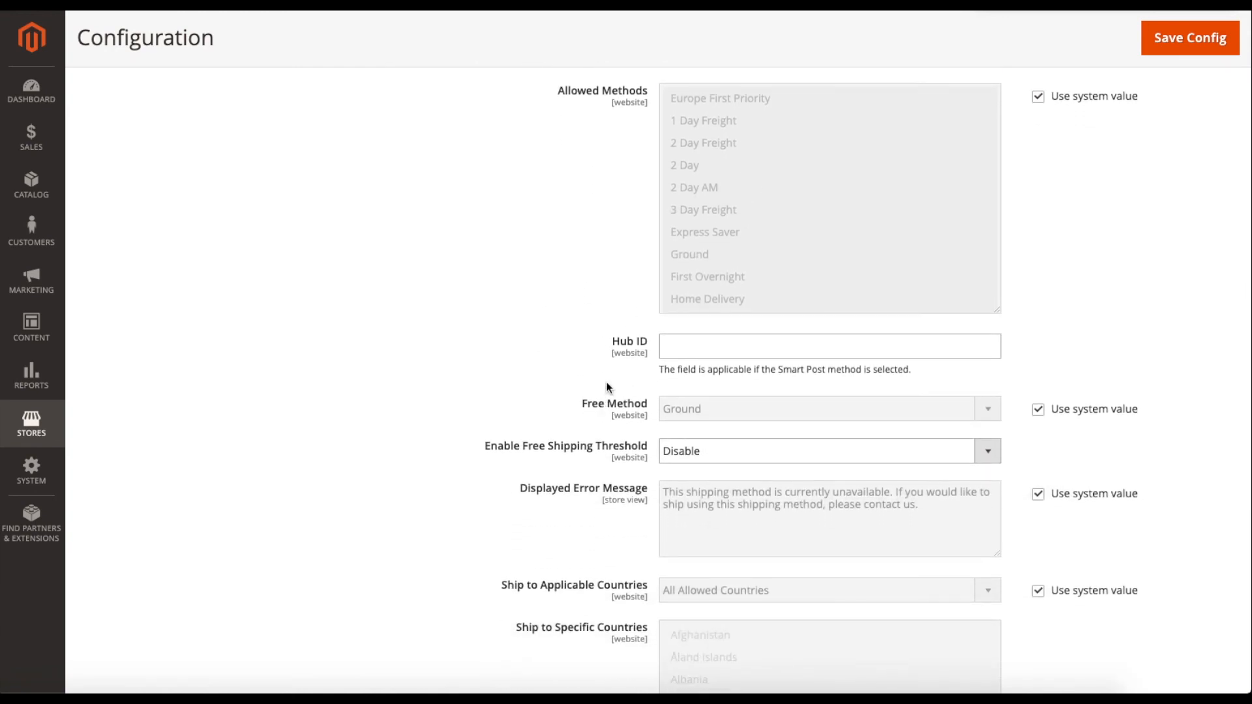
scroll(606, 387, down, 2)
scroll(588, 433, down, 1)
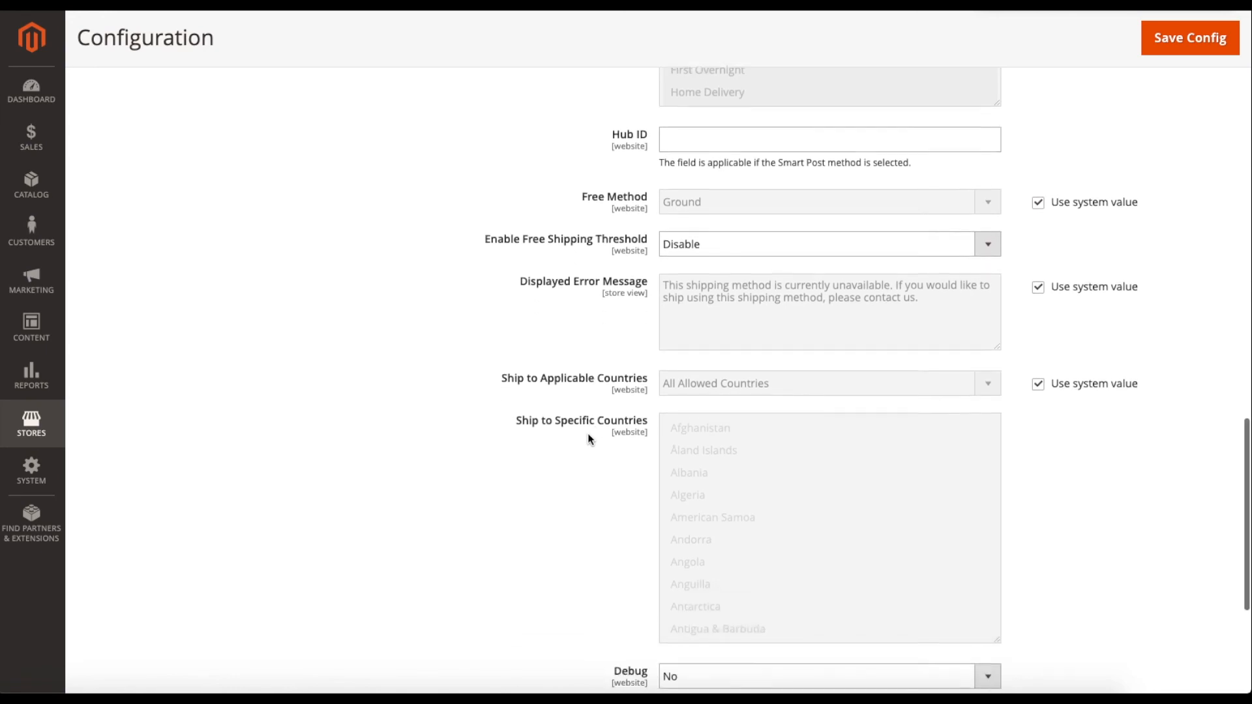
scroll(588, 433, down, 2)
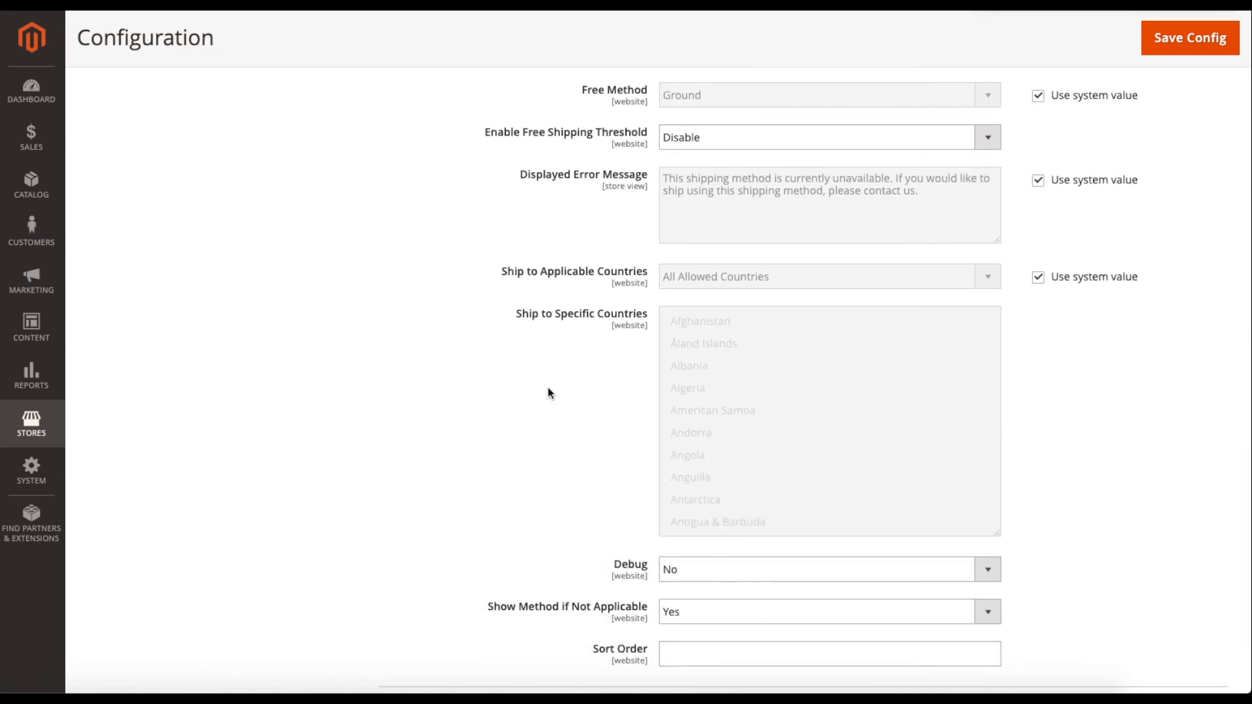
scroll(572, 413, down, 2)
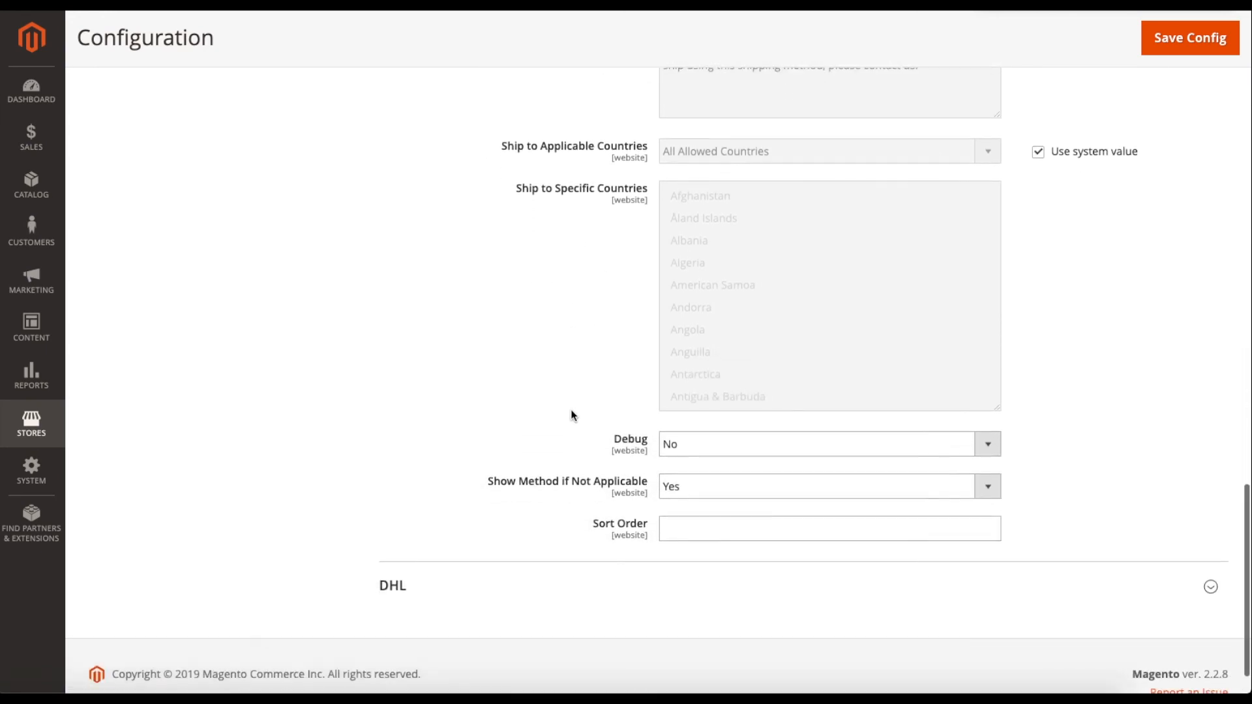
click(687, 445)
click(688, 423)
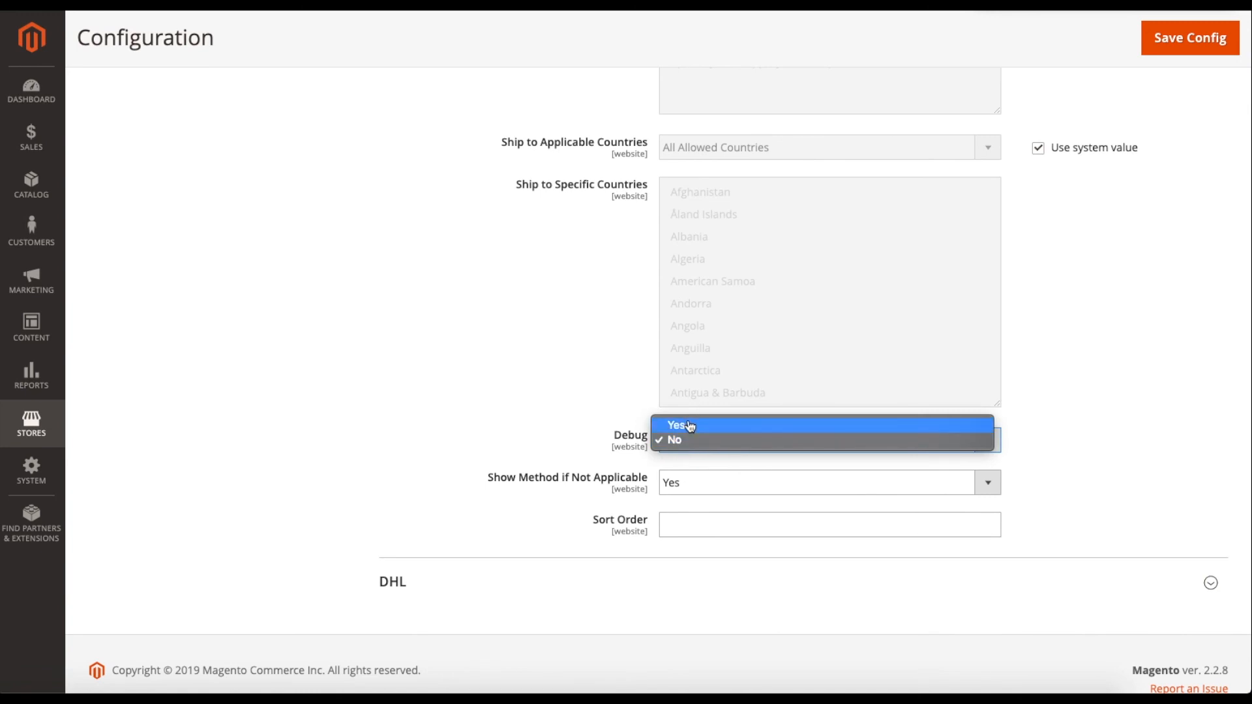
click(685, 450)
click(673, 456)
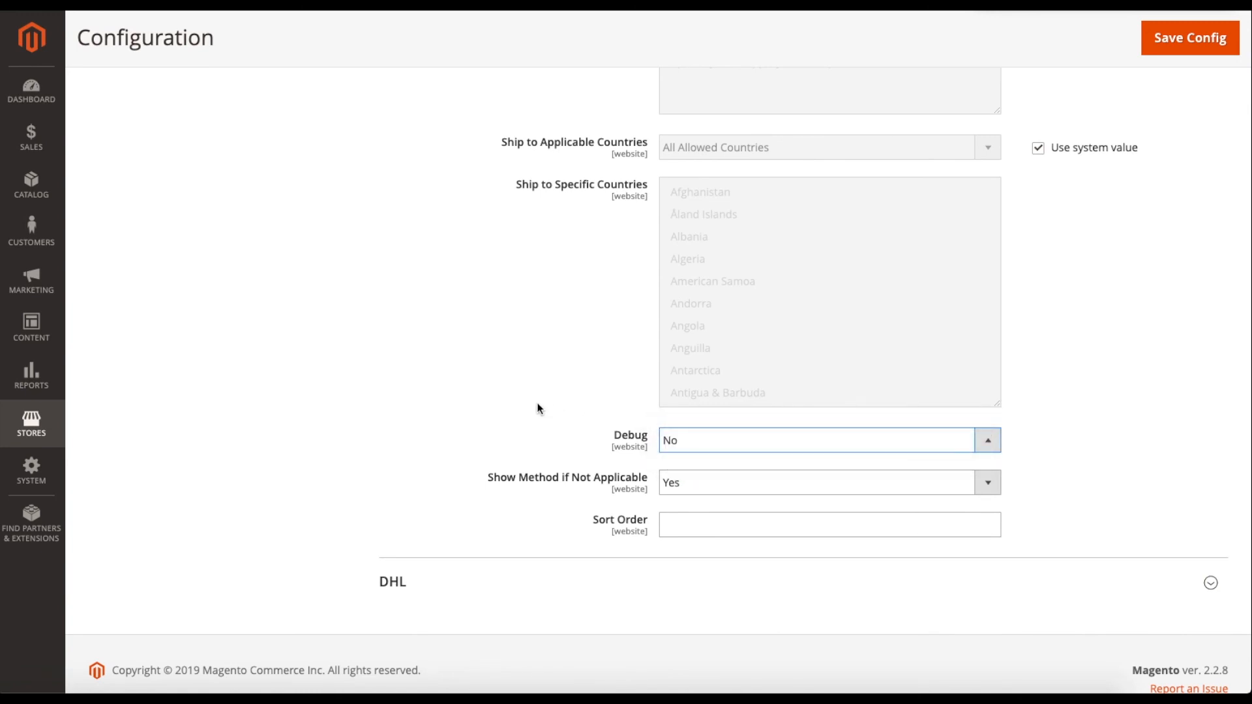
Expand the DHL carrier section and review its fields, Enabled for Checkout No, title DHL.
scroll(496, 456, down, 1)
click(449, 530)
scroll(459, 487, down, 2)
scroll(461, 491, down, 5)
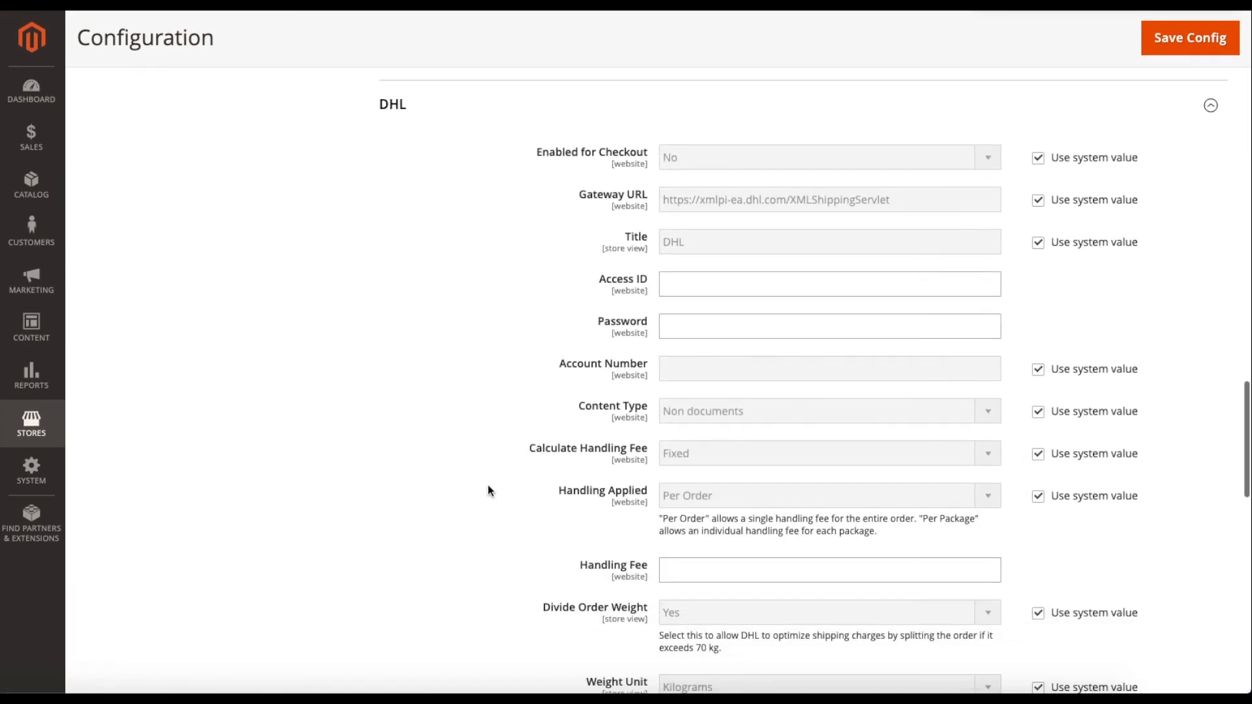
scroll(489, 487, down, 3)
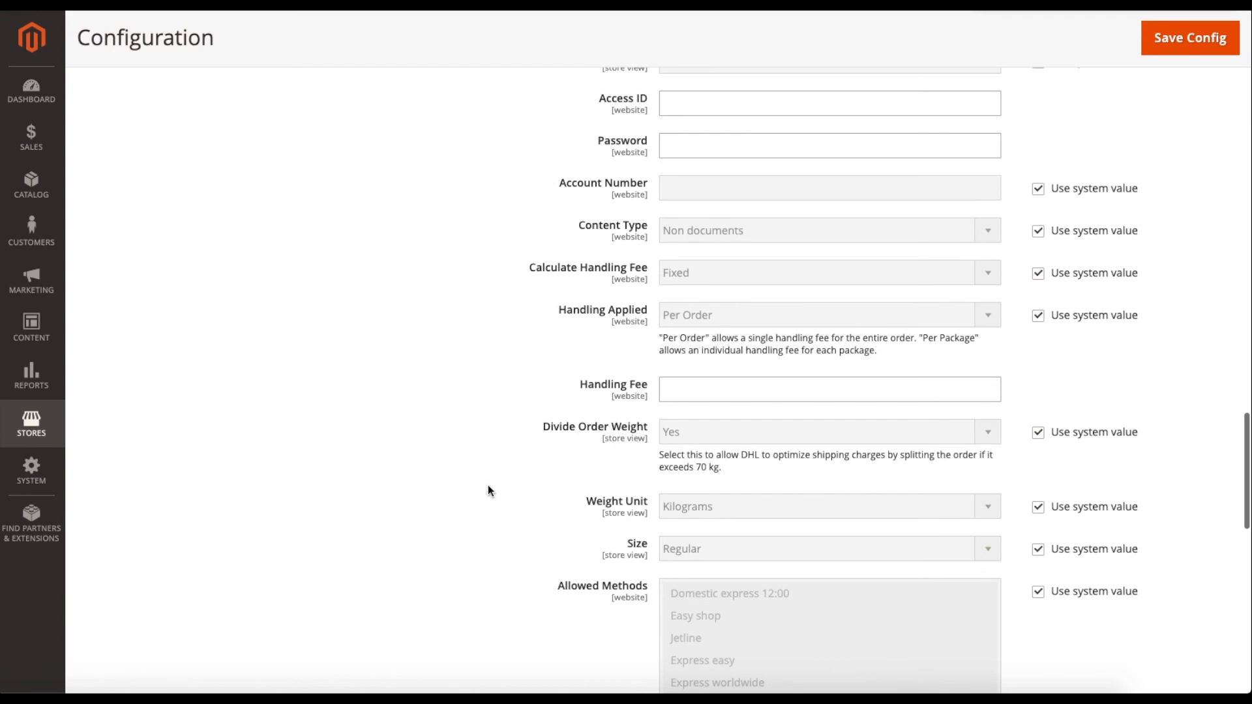
scroll(487, 491, down, 1)
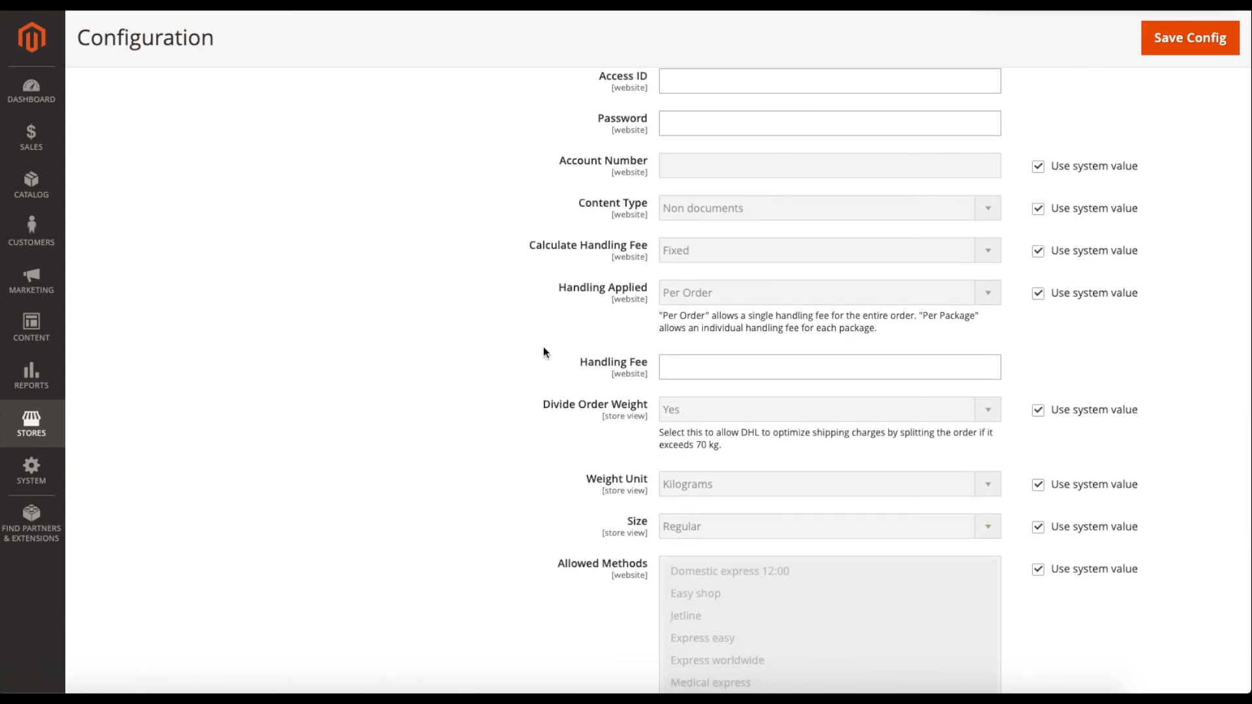
scroll(521, 415, down, 6)
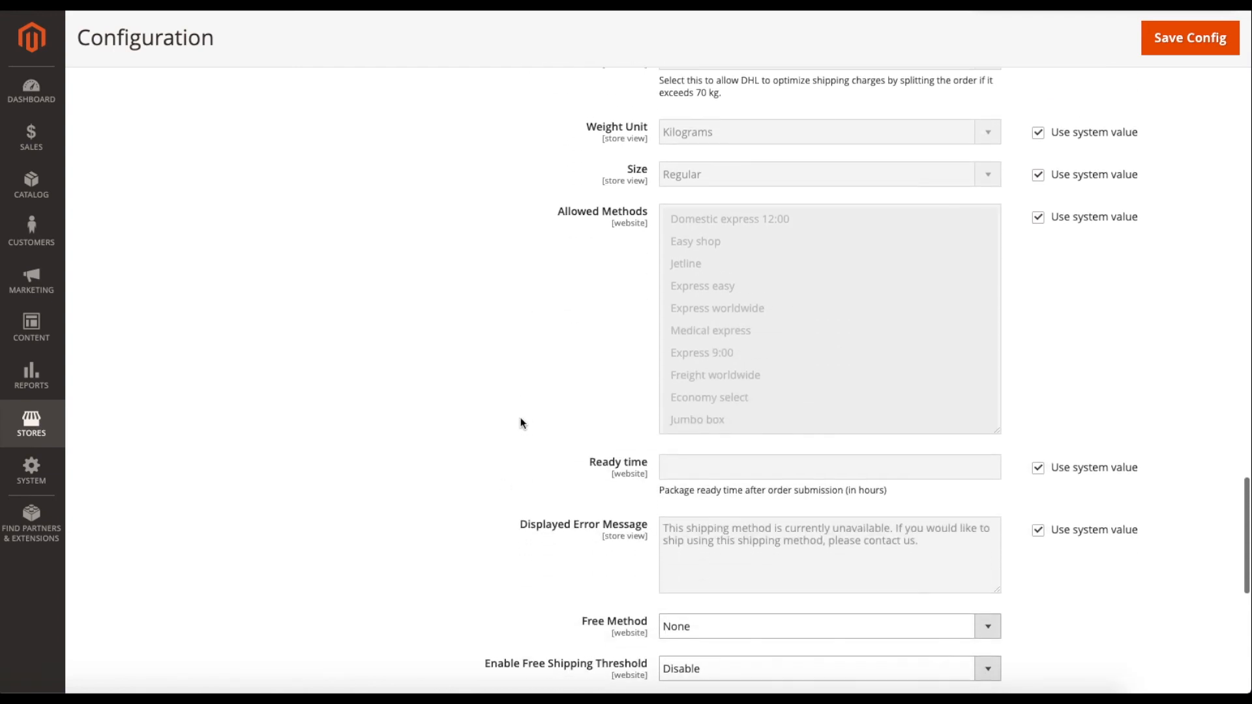
scroll(510, 423, down, 5)
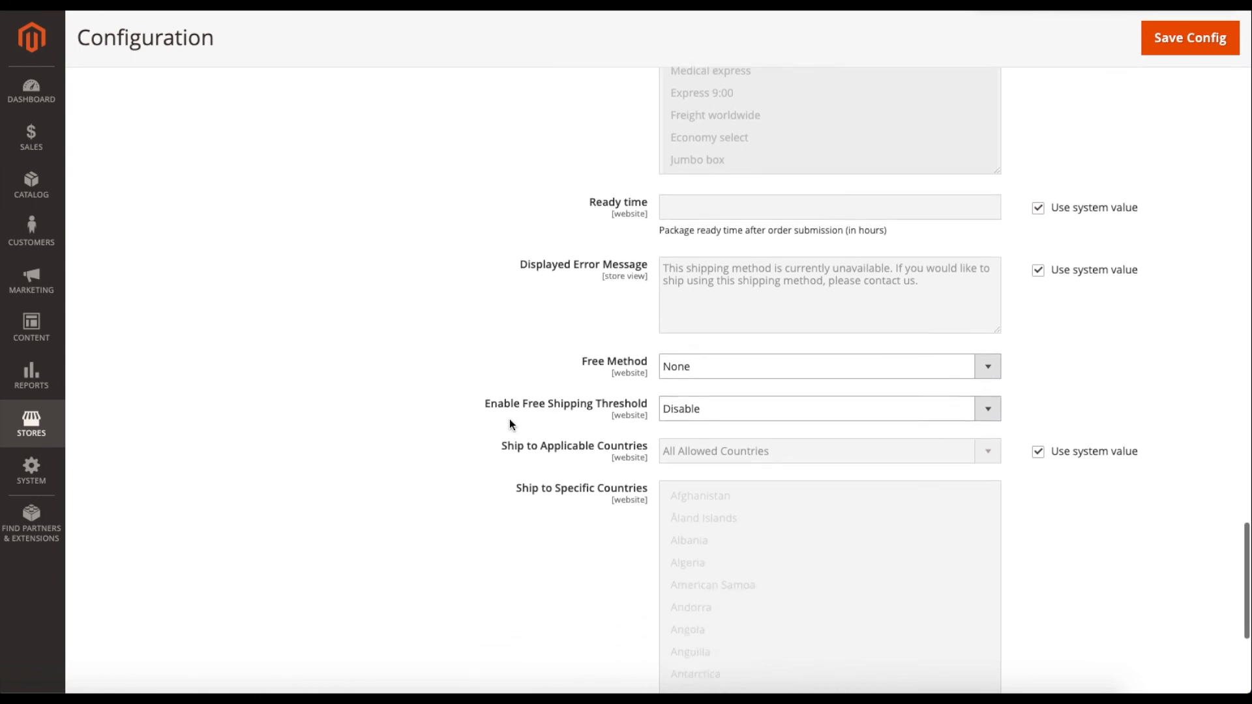
scroll(504, 424, down, 2)
Collapse the FedEx carrier settings.
scroll(405, 409, up, 20)
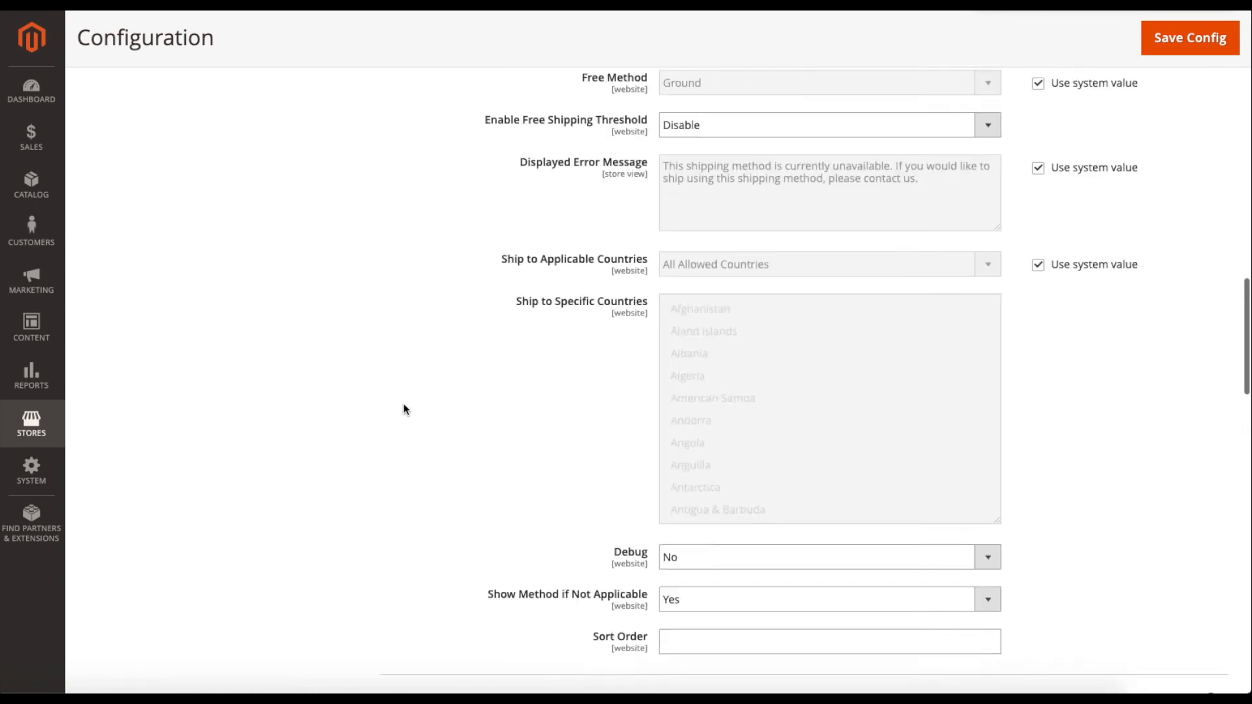
scroll(405, 410, up, 10)
click(399, 409)
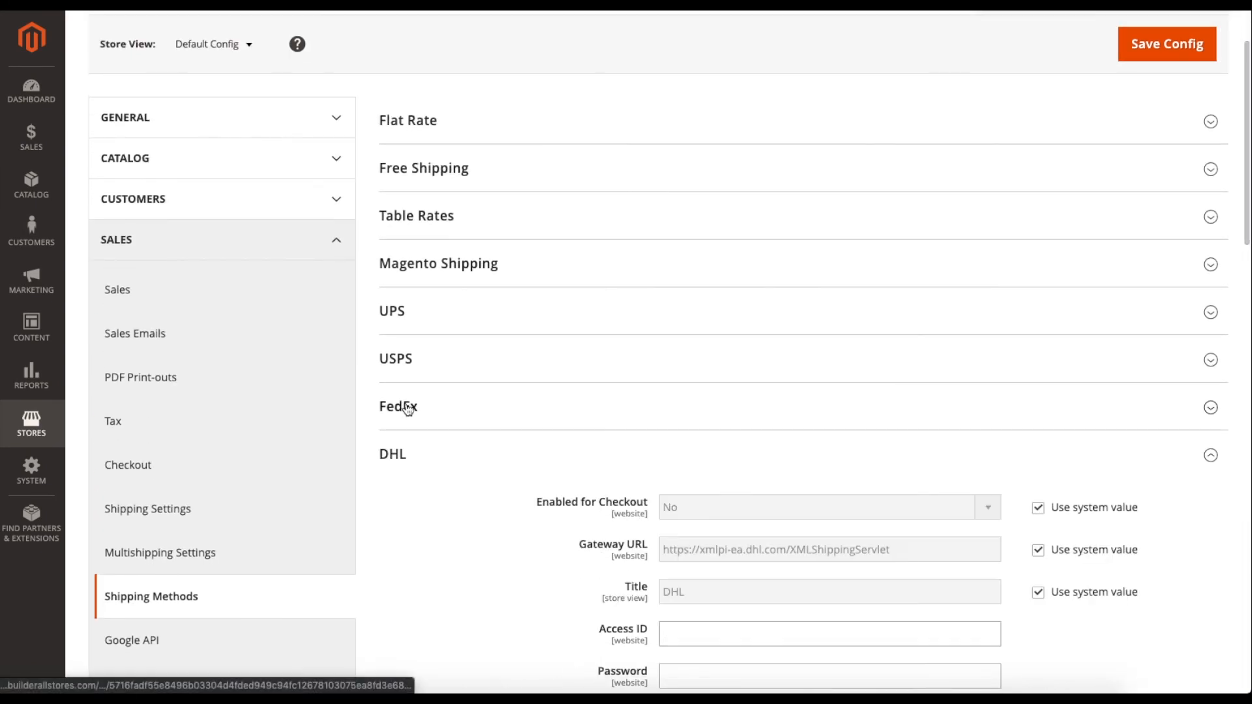
scroll(441, 424, down, 2)
Go to Sales > Payment Methods and scroll through PayPal, Braintree, Amazon Pay and others.
click(151, 571)
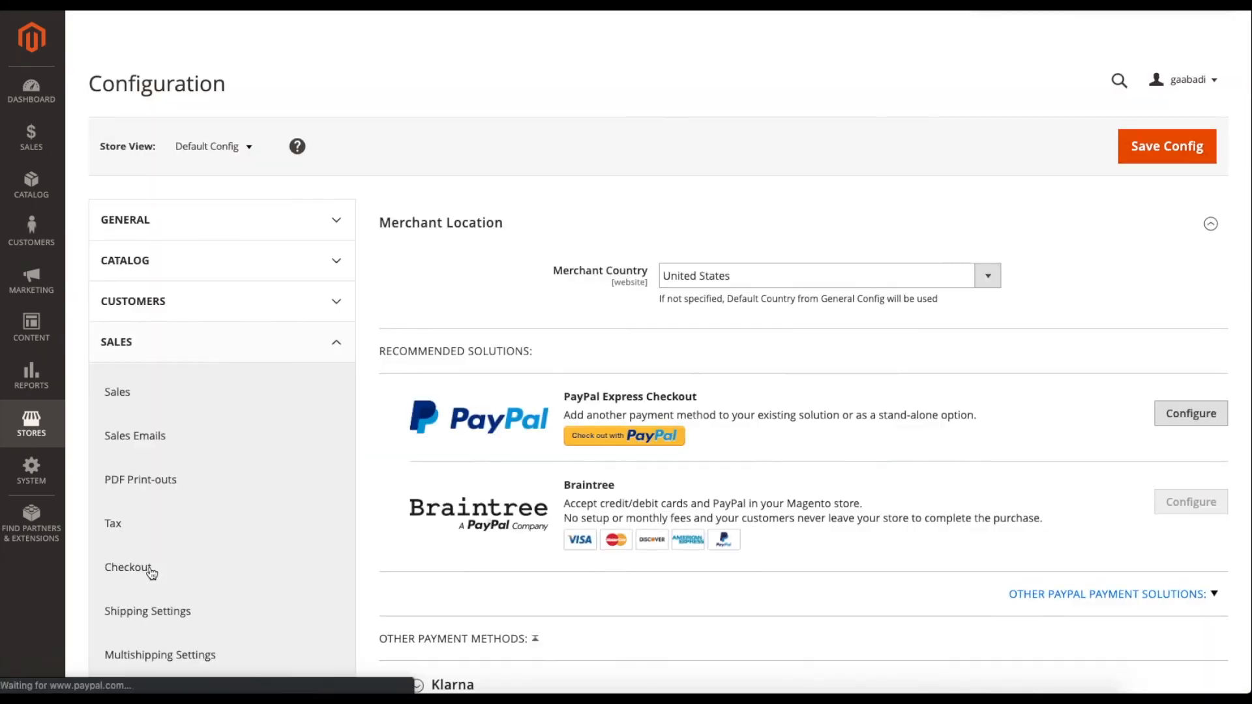
scroll(379, 437, down, 3)
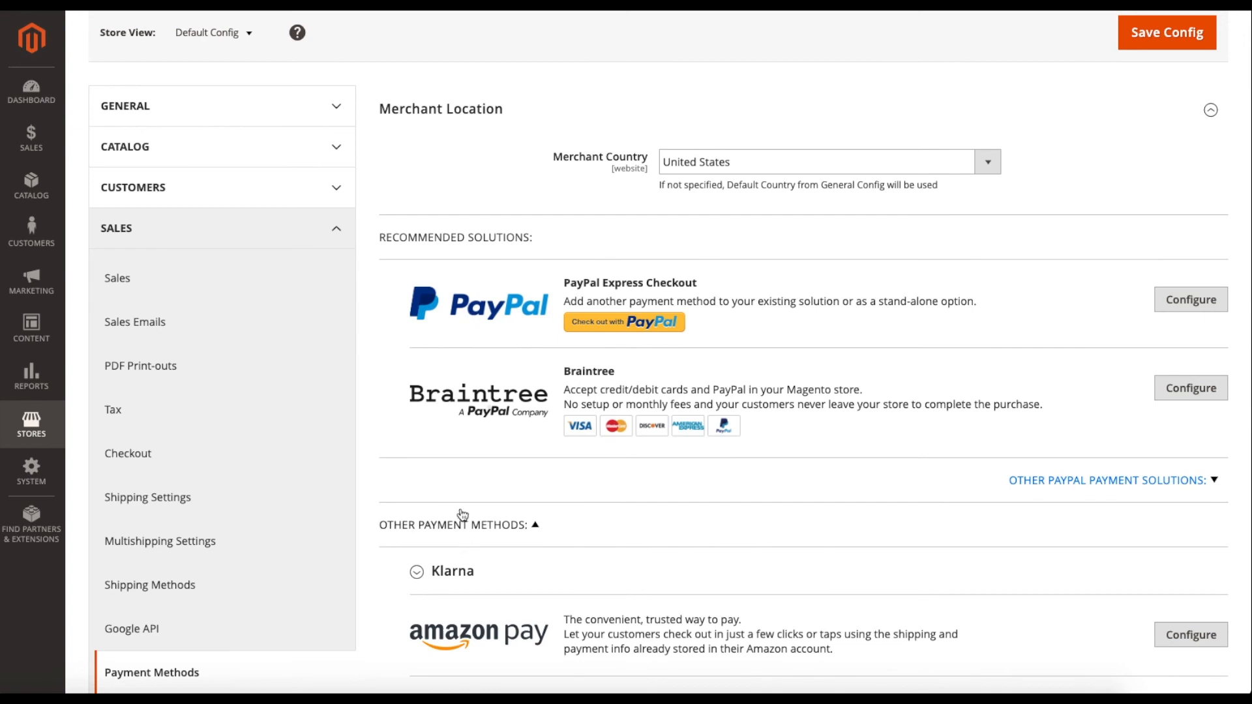
scroll(445, 395, down, 3)
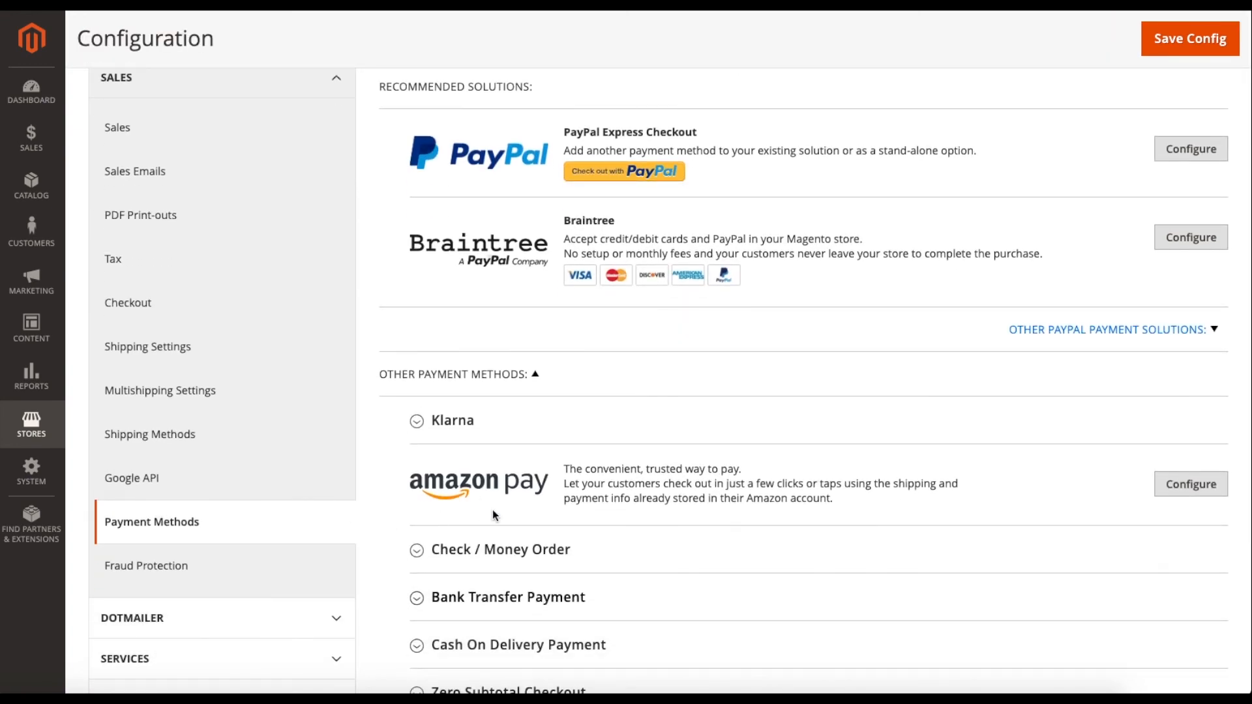
scroll(483, 456, down, 1)
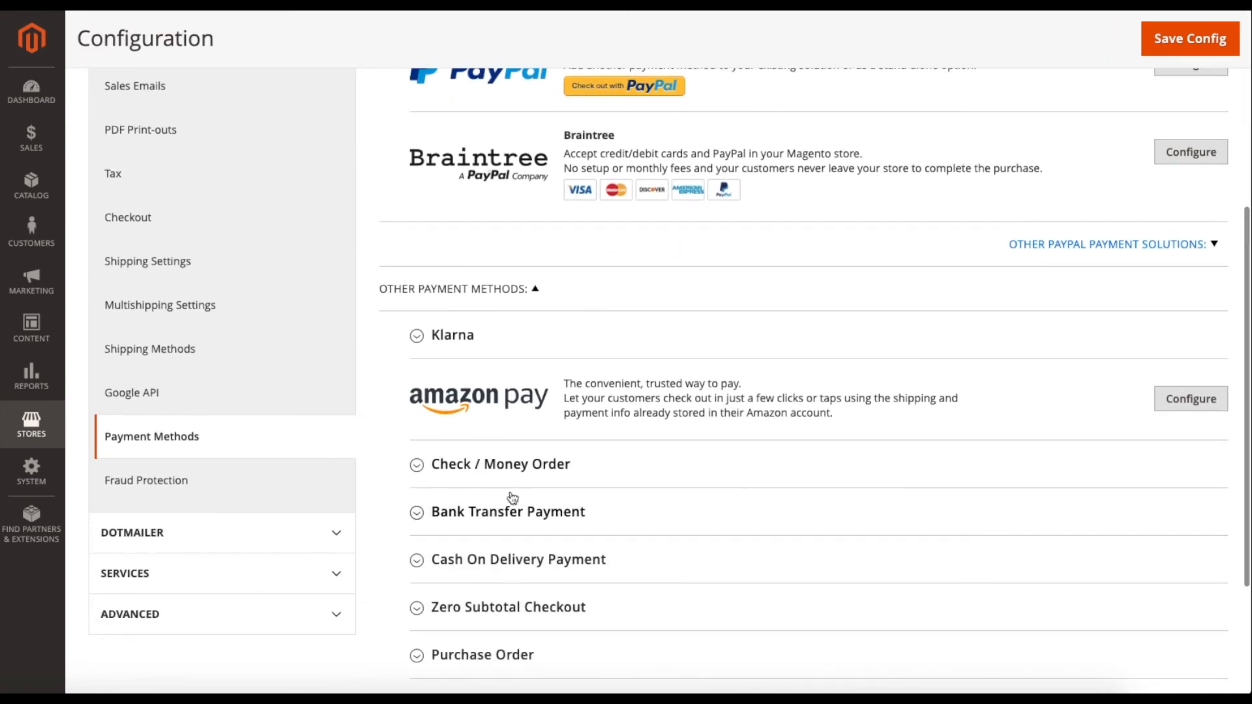
scroll(662, 512, down, 1)
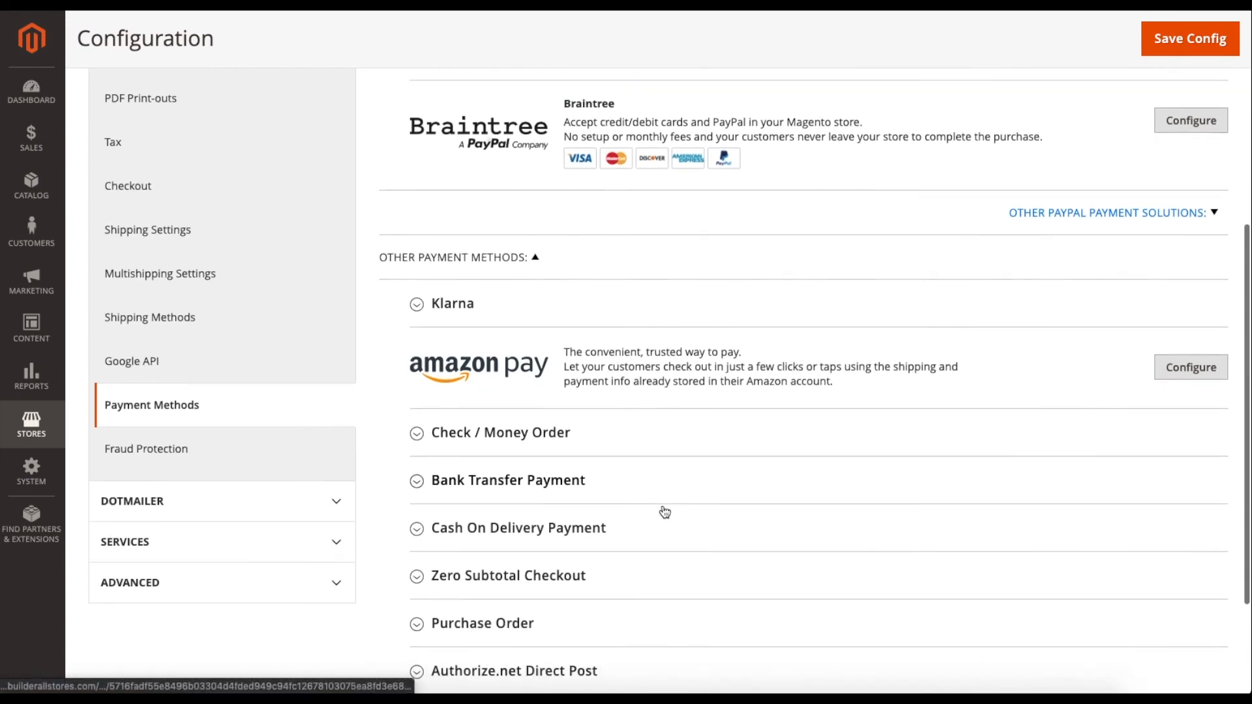
scroll(665, 511, down, 1)
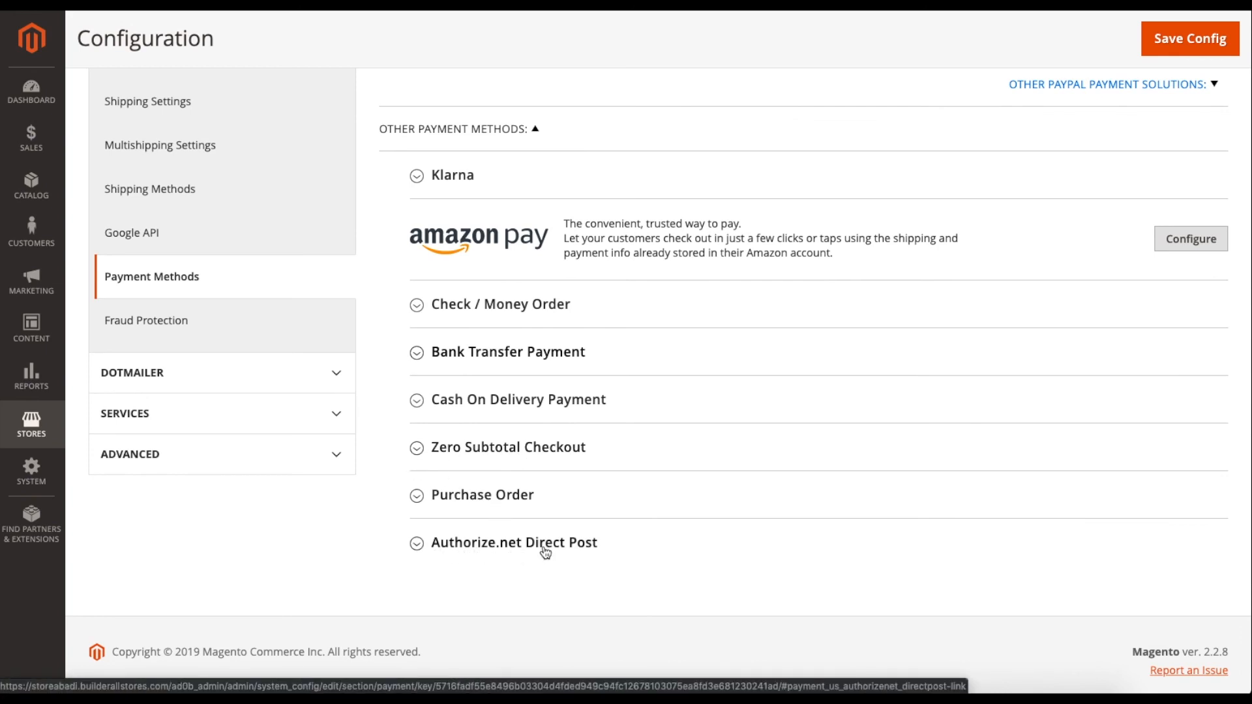
click(485, 351)
scroll(535, 460, down, 3)
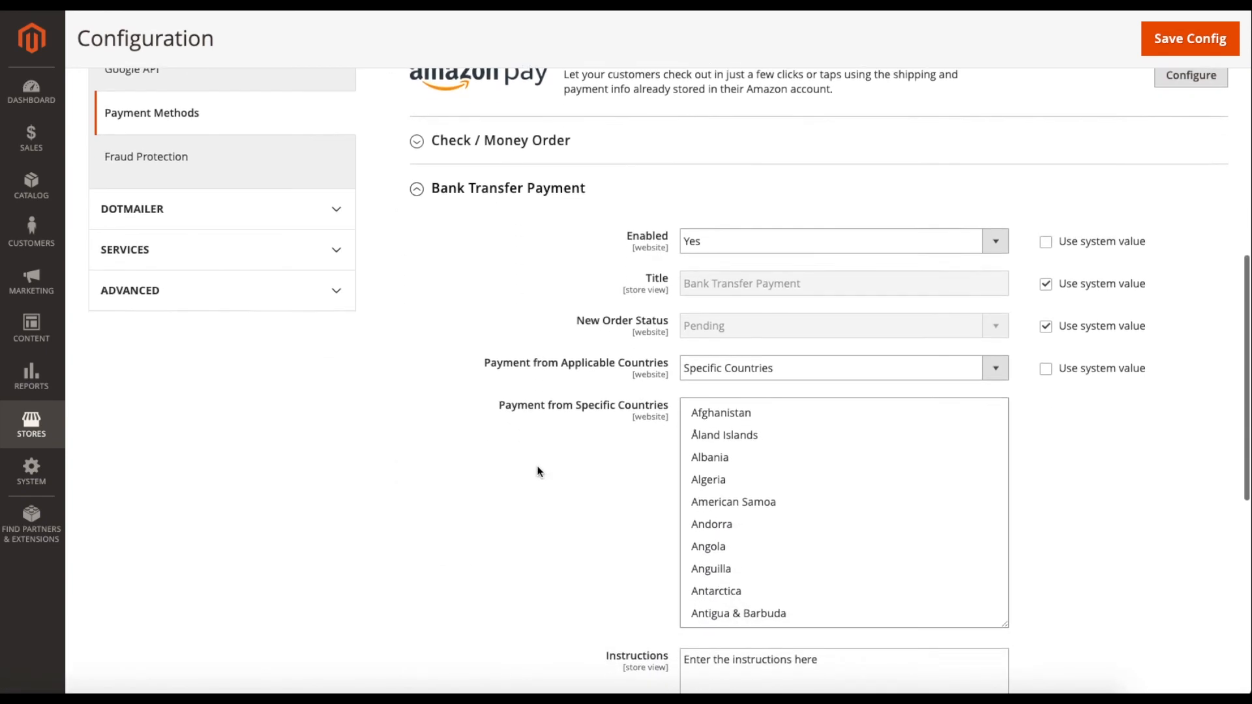
scroll(539, 470, up, 2)
scroll(538, 471, down, 2)
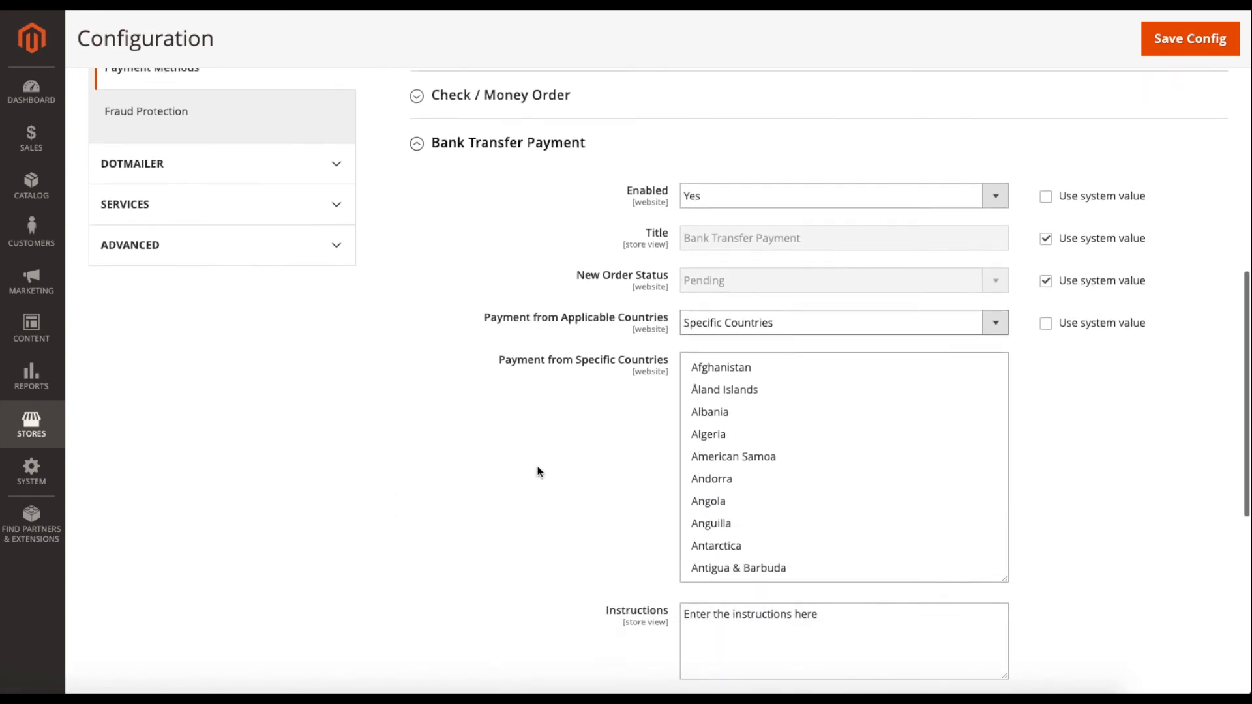
scroll(538, 471, up, 2)
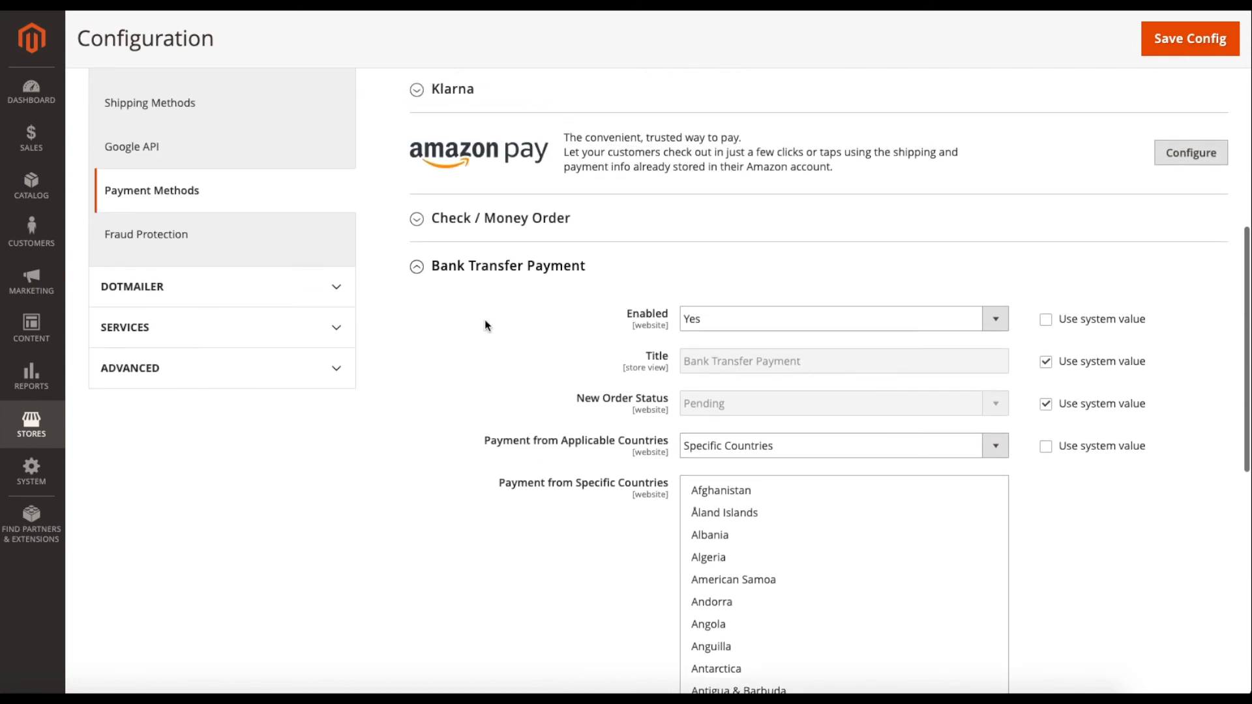
click(476, 271)
click(503, 295)
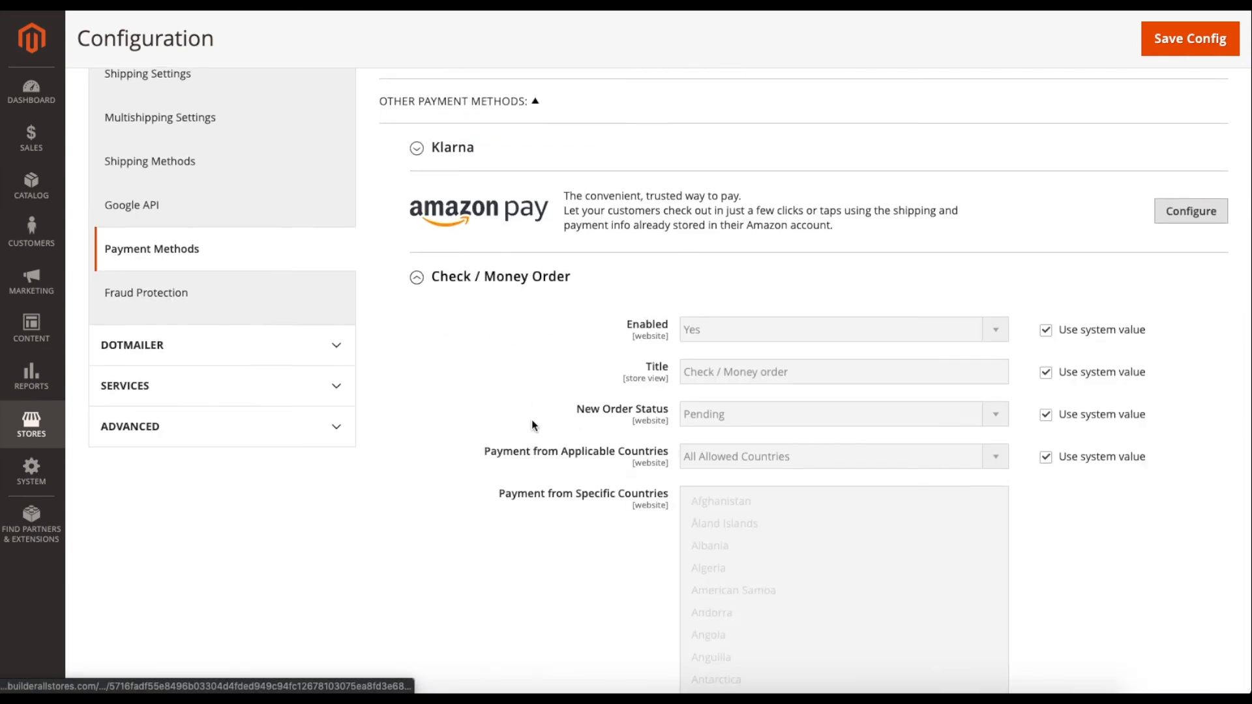
scroll(531, 420, down, 10)
scroll(531, 425, up, 7)
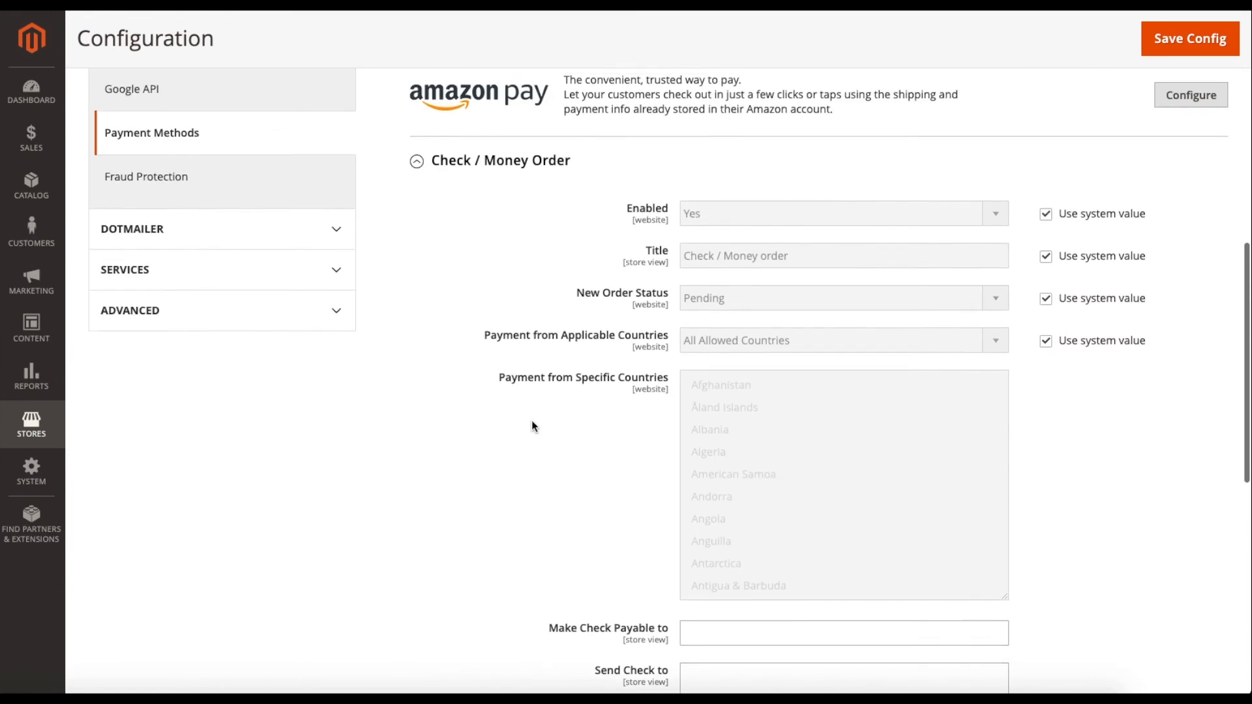
click(495, 235)
scroll(503, 248, up, 3)
scroll(510, 263, up, 3)
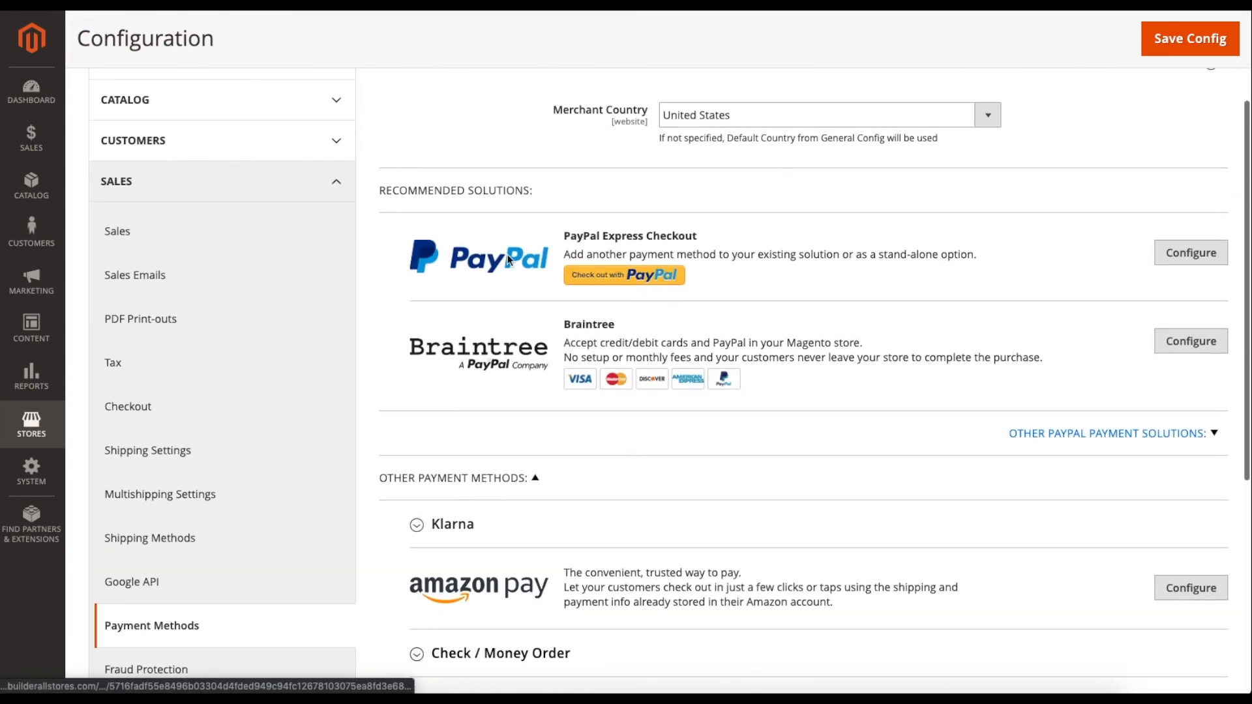
Glance at PayPal Express Checkout settings, then open the Braintree configuration.
click(1179, 260)
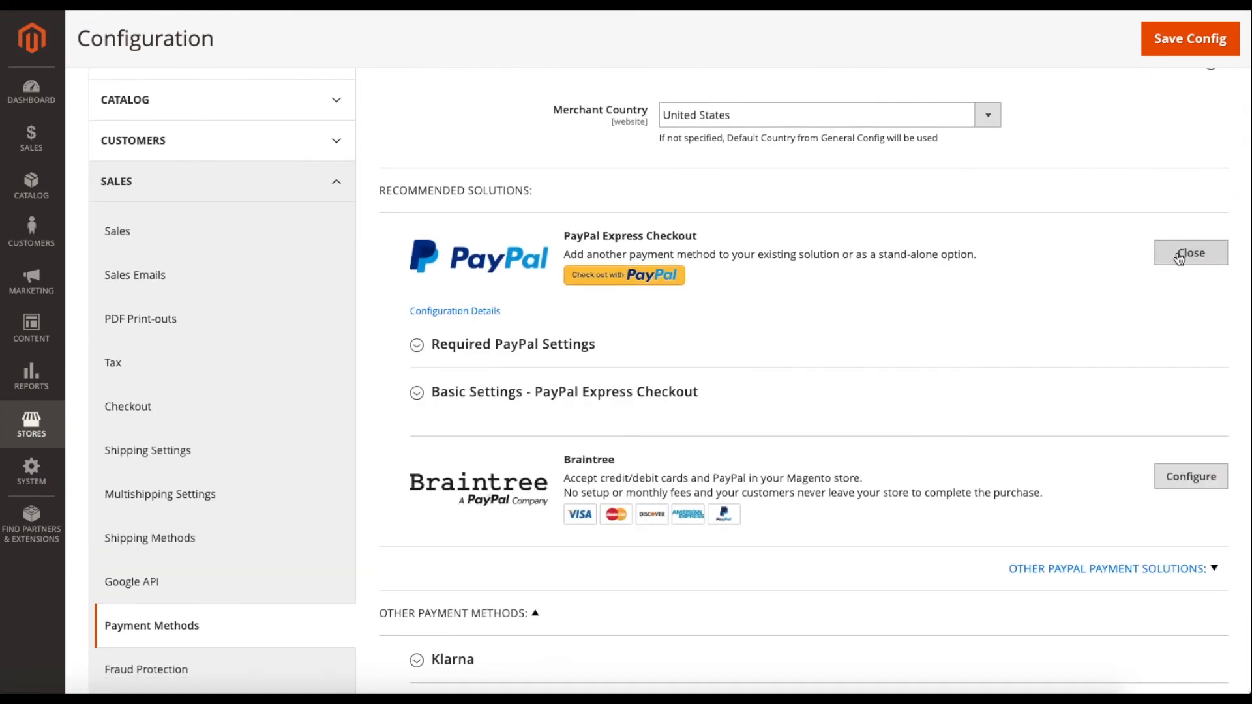
click(1164, 262)
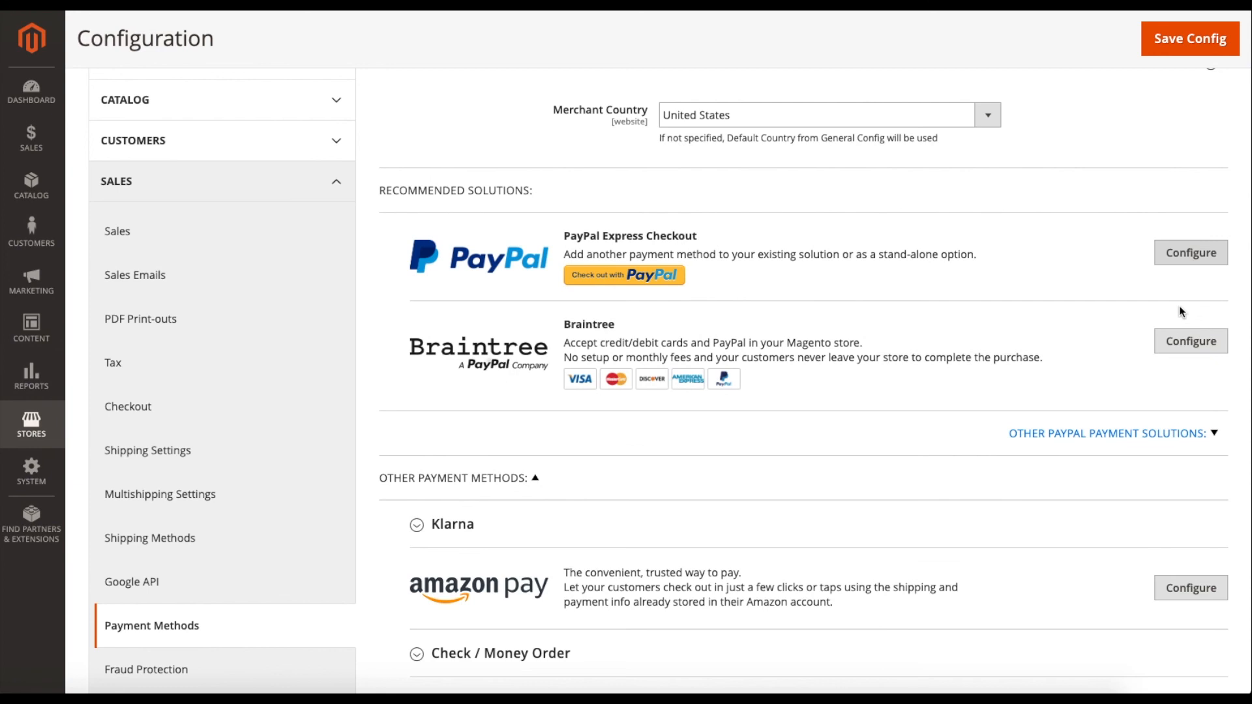
click(1179, 346)
scroll(903, 385, down, 3)
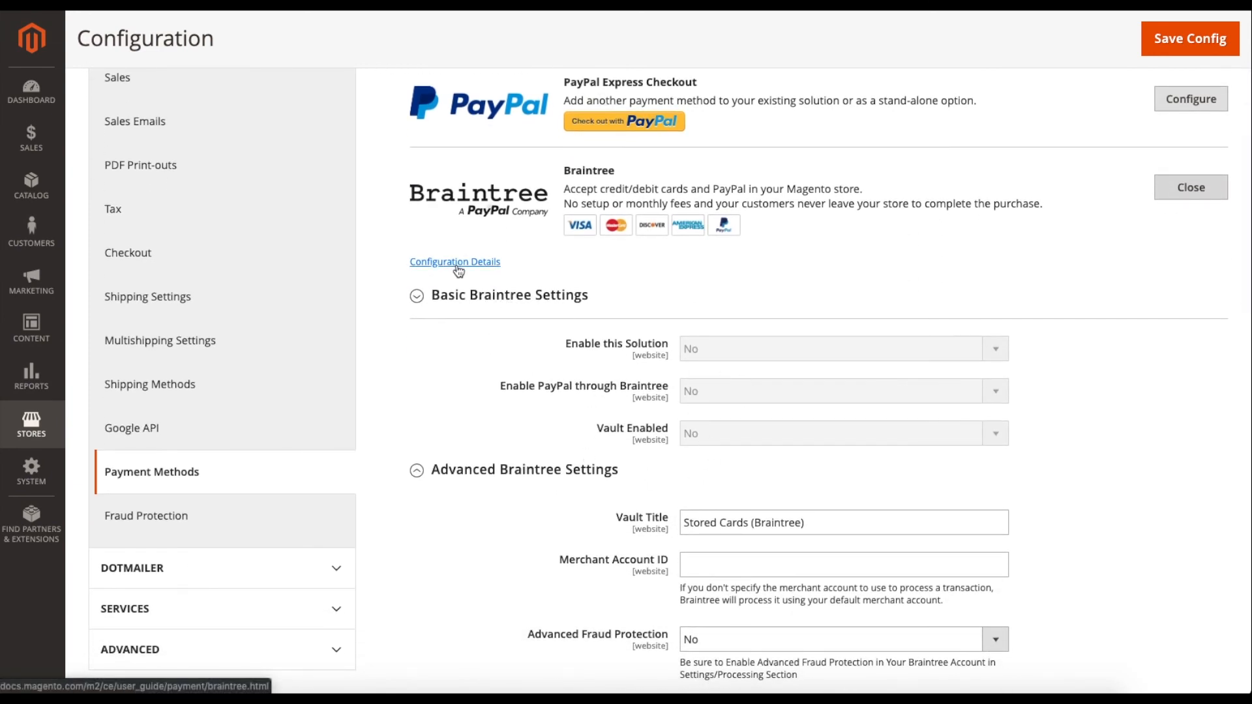
scroll(604, 390, down, 2)
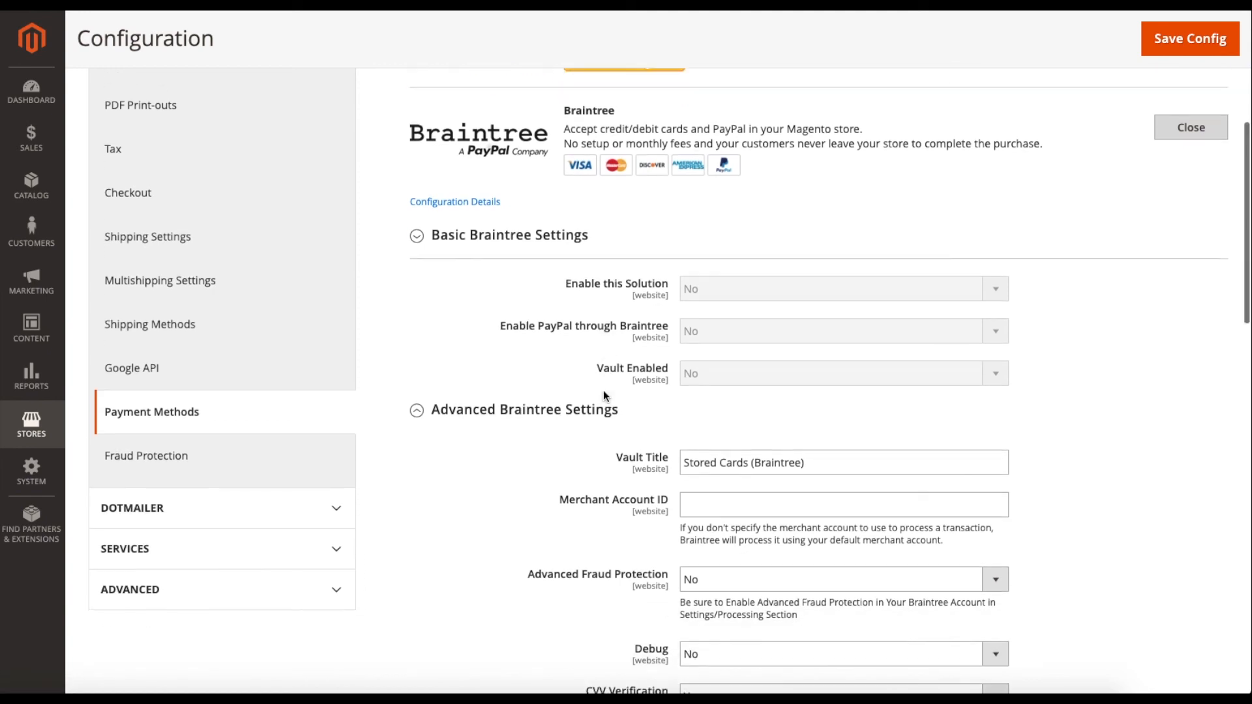
scroll(555, 467, down, 7)
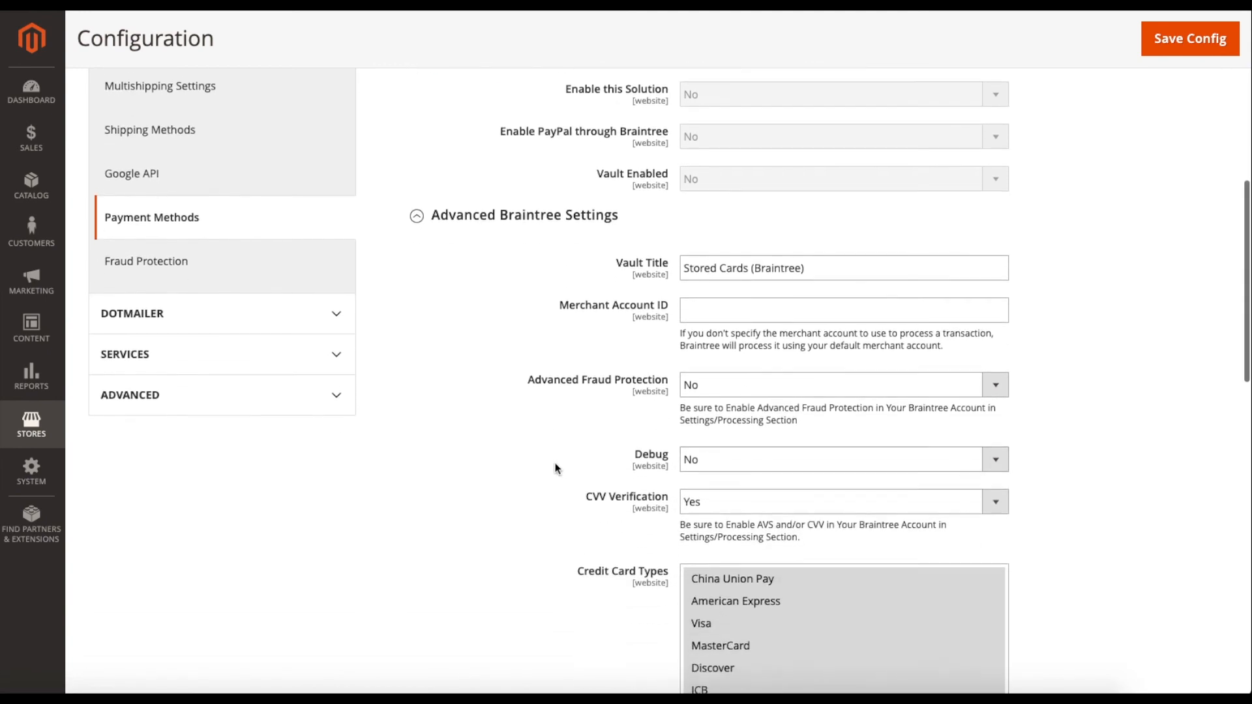
Review Advanced Braintree Settings: Vault Title Stored Cards (Braintree), Debug No, CVV Verification Yes.
scroll(553, 467, up, 4)
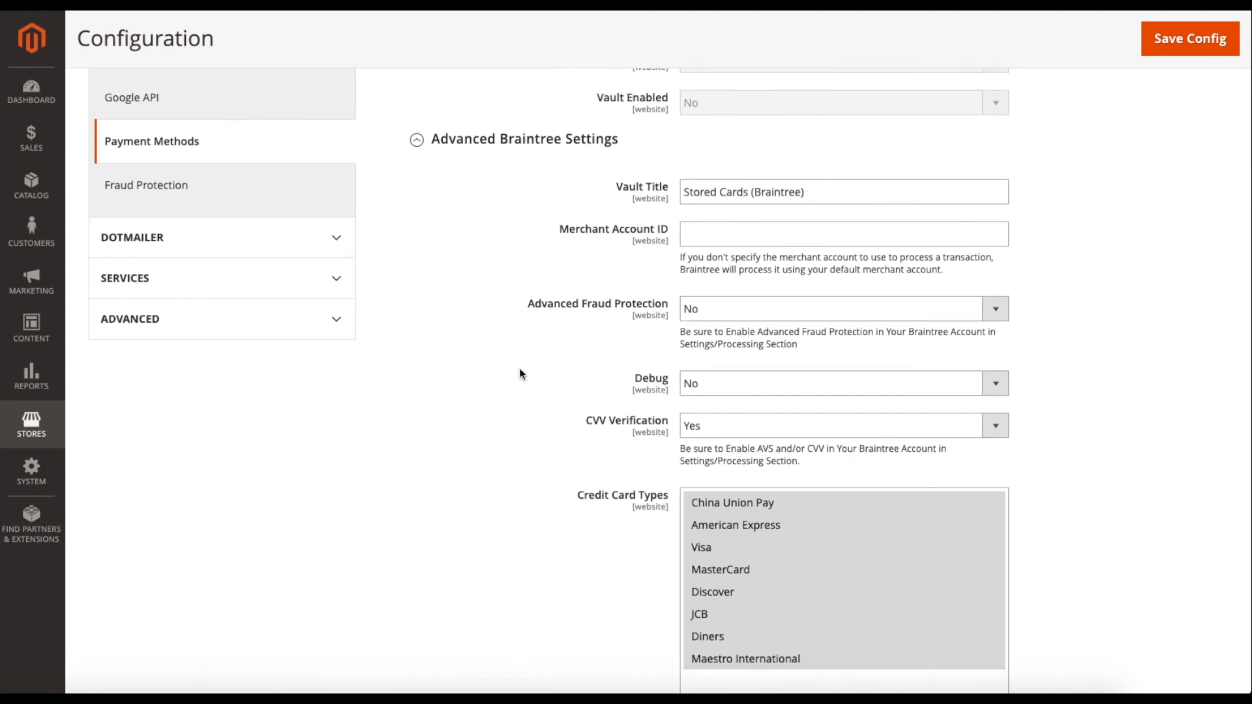
scroll(519, 369, down, 1)
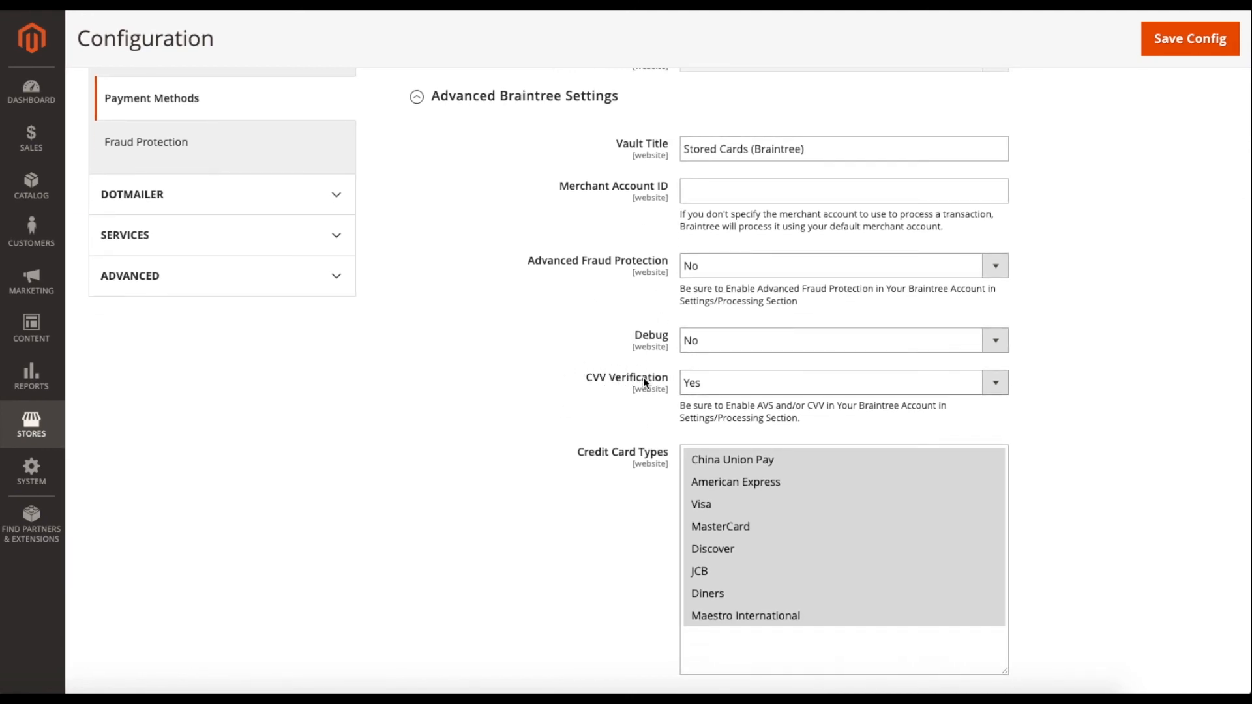
scroll(574, 375, down, 1)
drag(577, 380, 656, 379)
click(572, 382)
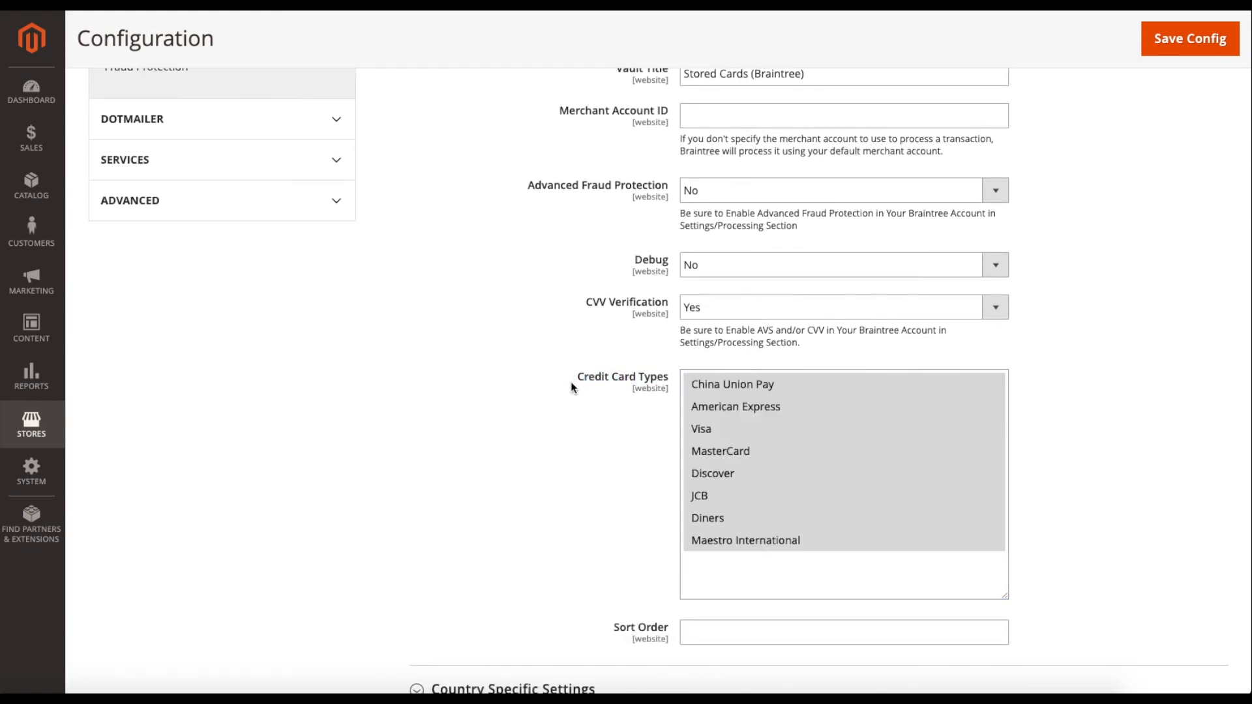
scroll(567, 386, down, 2)
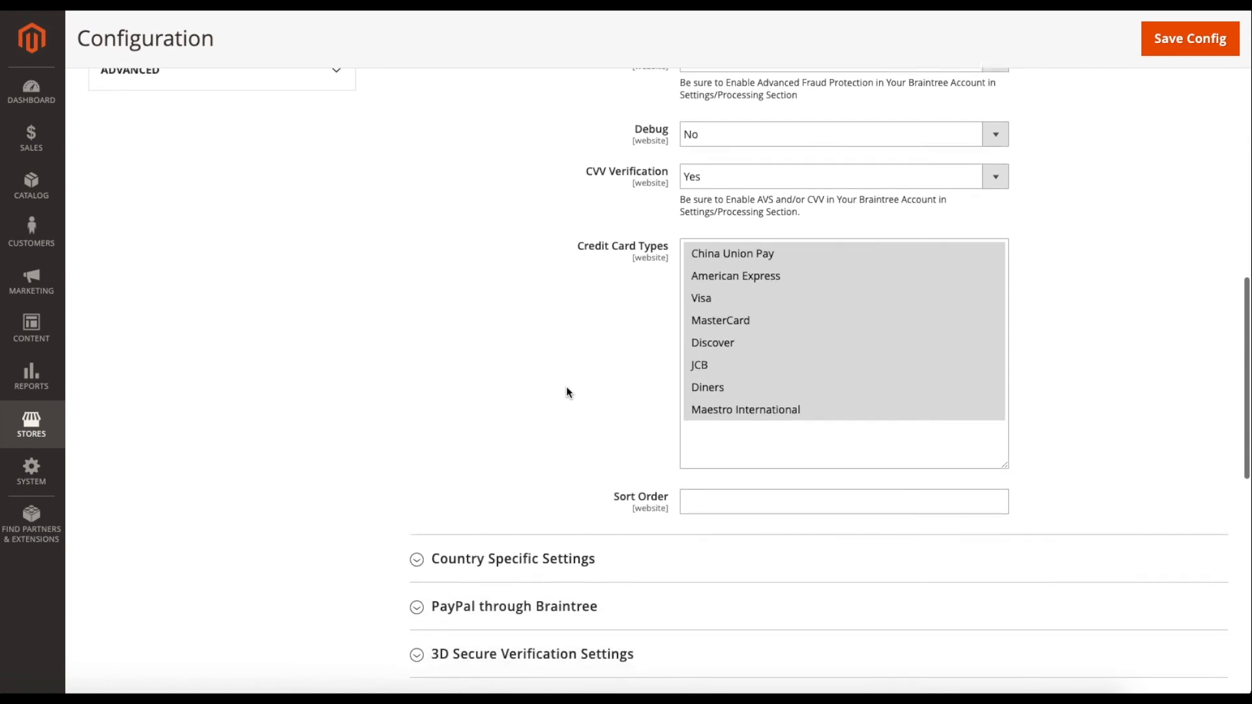
scroll(566, 392, down, 1)
scroll(567, 395, down, 2)
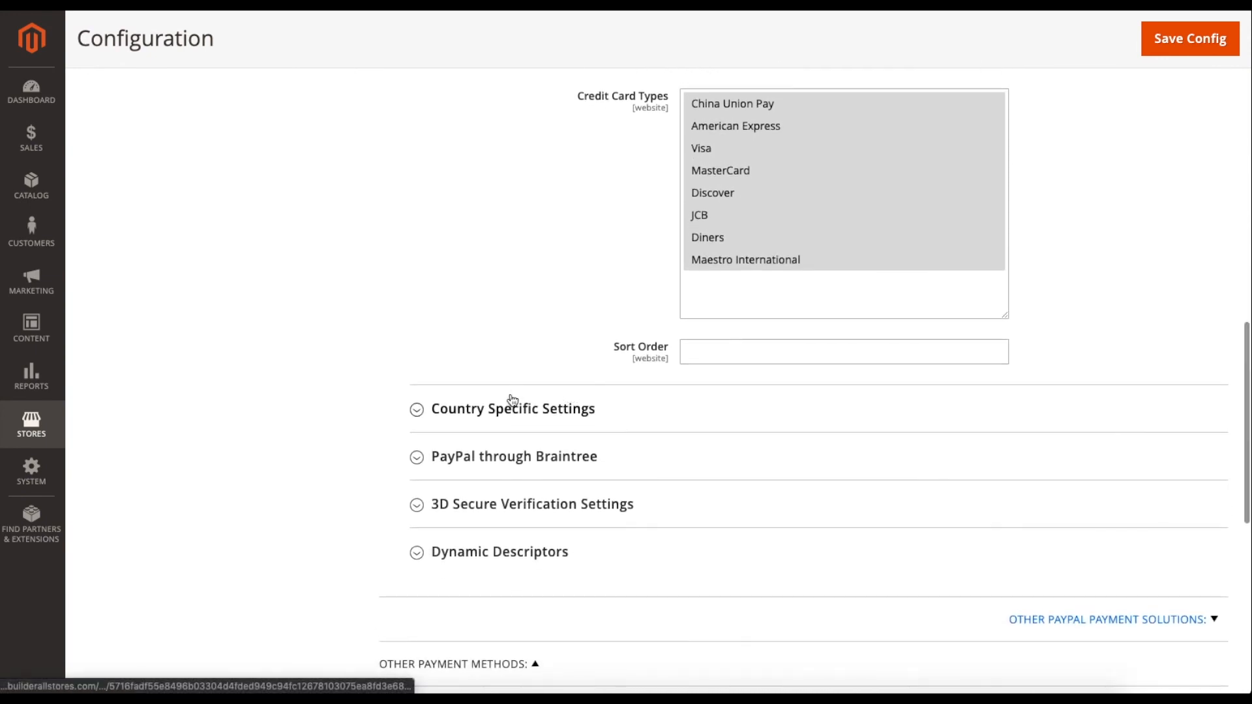
Keep Braintree's Country Specific Settings on All Allowed Countries and collapse that section.
click(514, 396)
scroll(526, 383, down, 2)
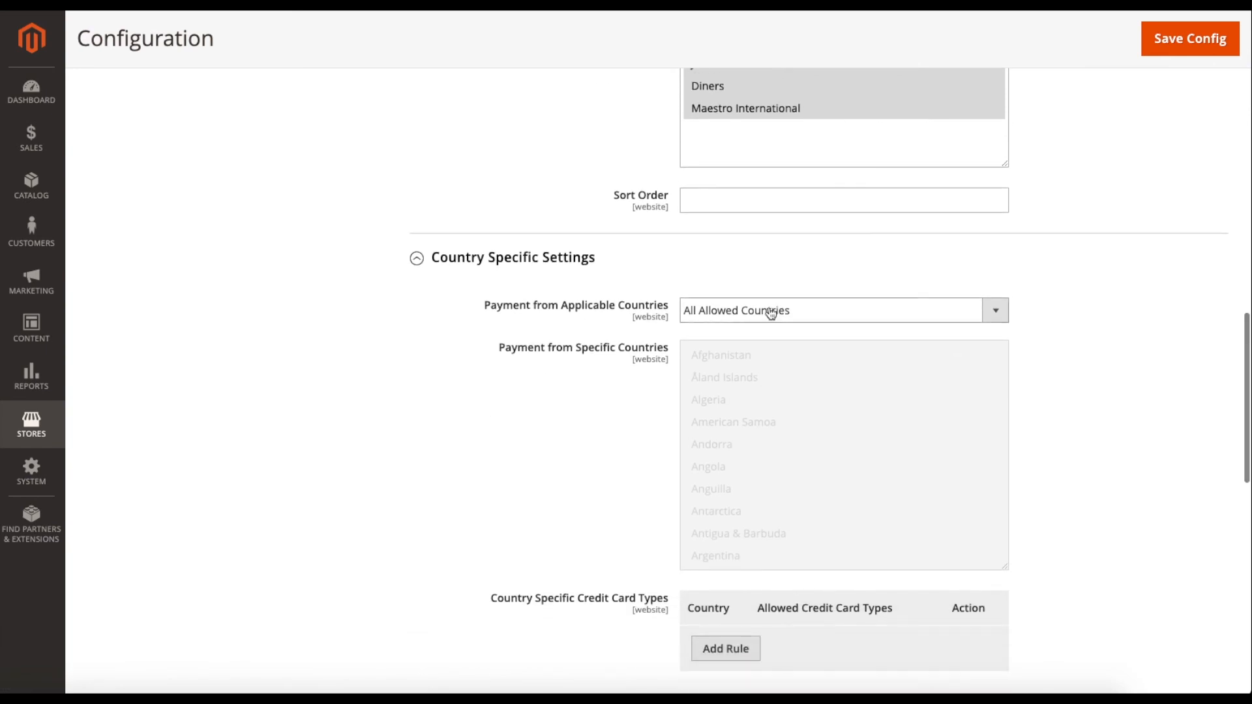
click(746, 314)
click(706, 312)
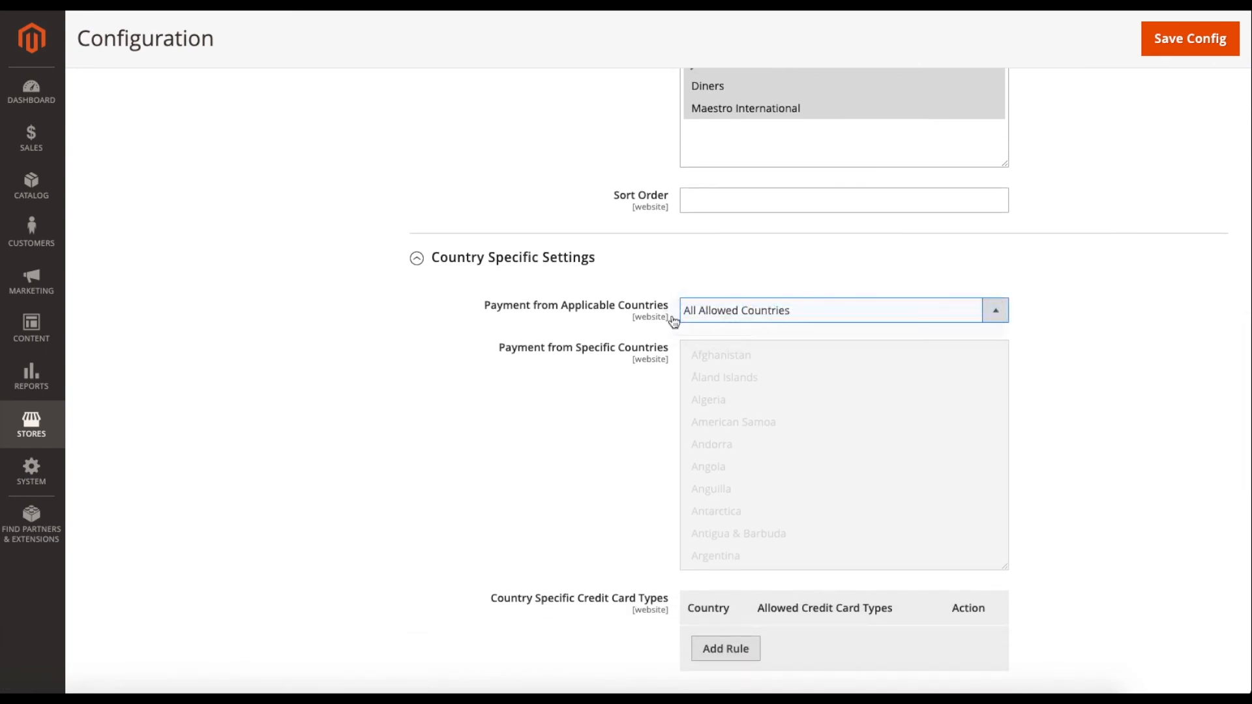
scroll(445, 373, down, 2)
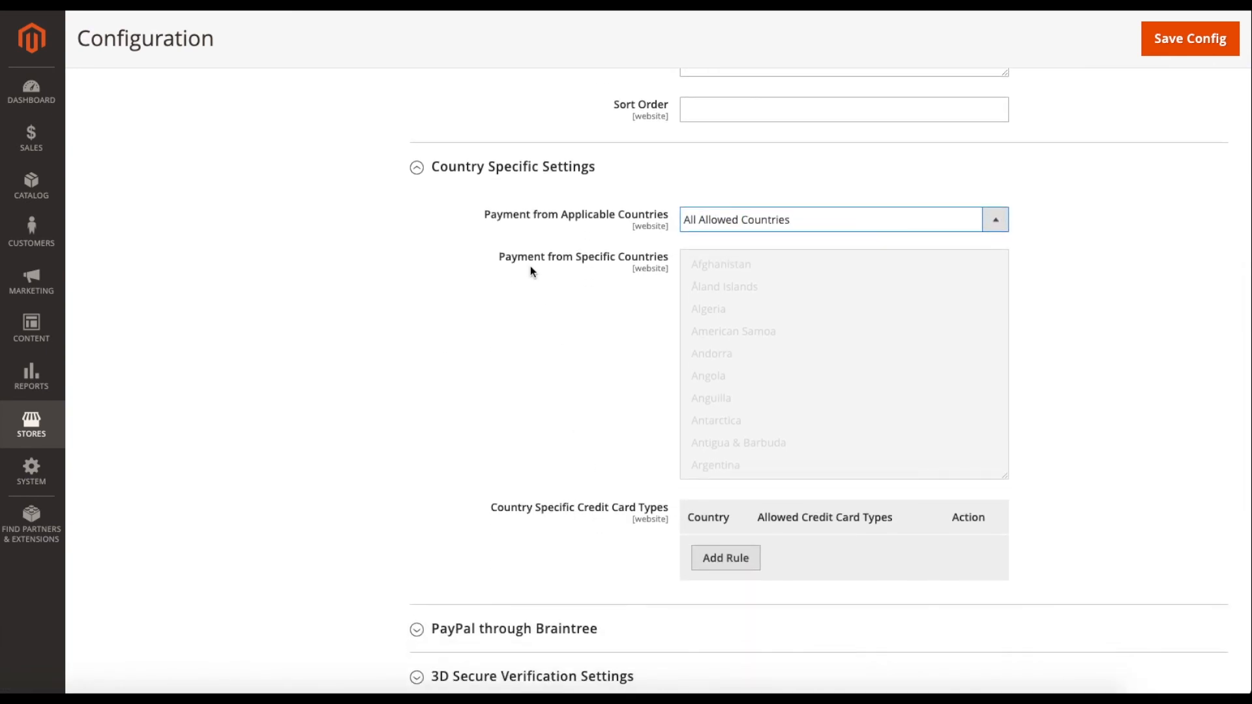
click(490, 186)
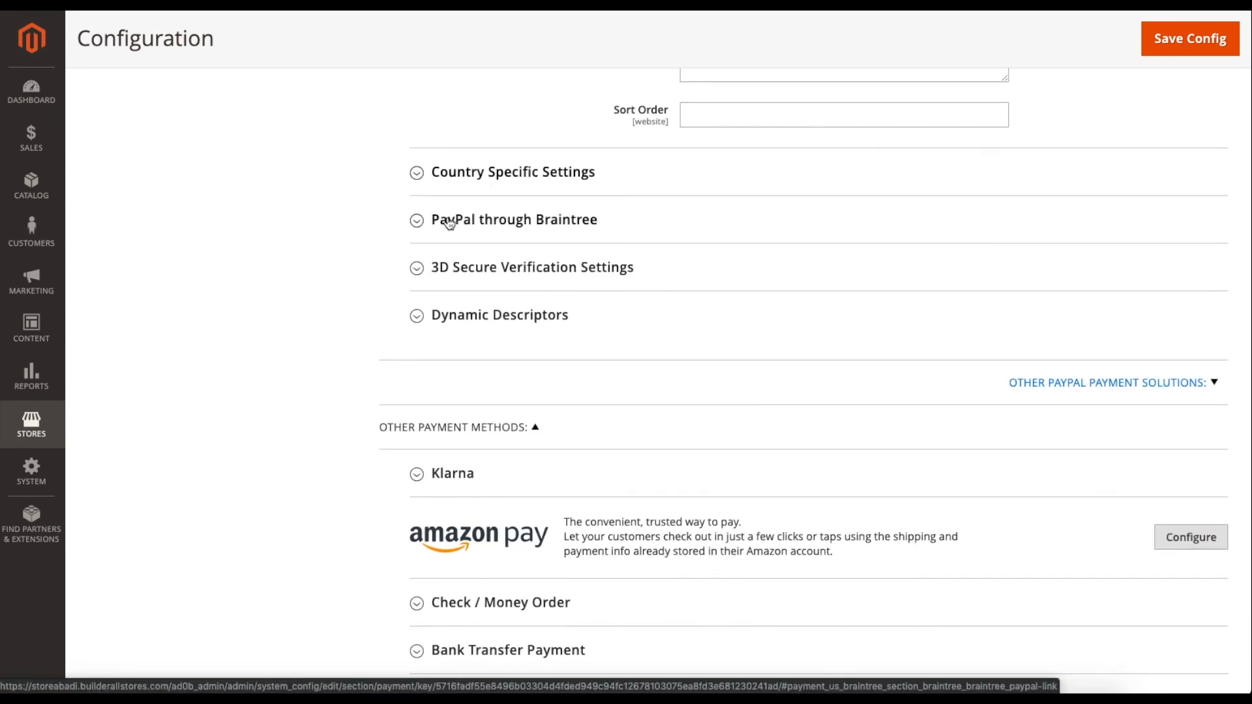
Check 3D Secure Verification, collapse Advanced Braintree Settings and expand Basic Braintree Settings.
scroll(457, 254, up, 1)
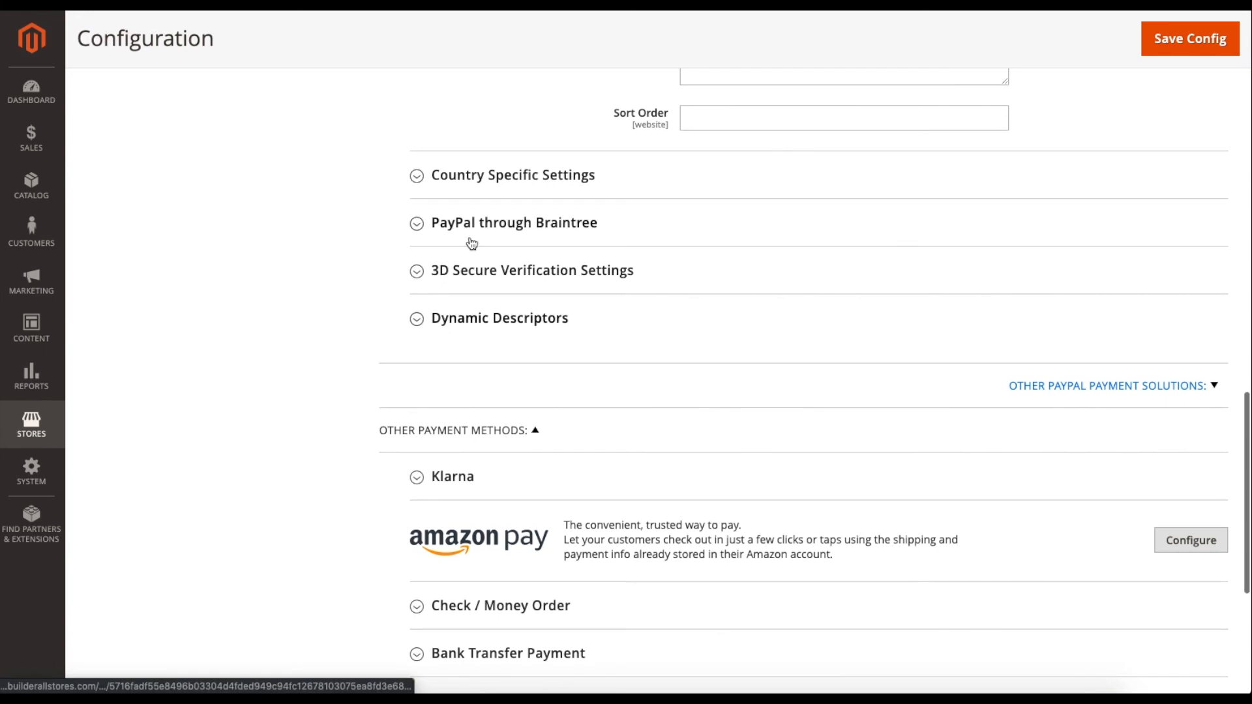
click(480, 274)
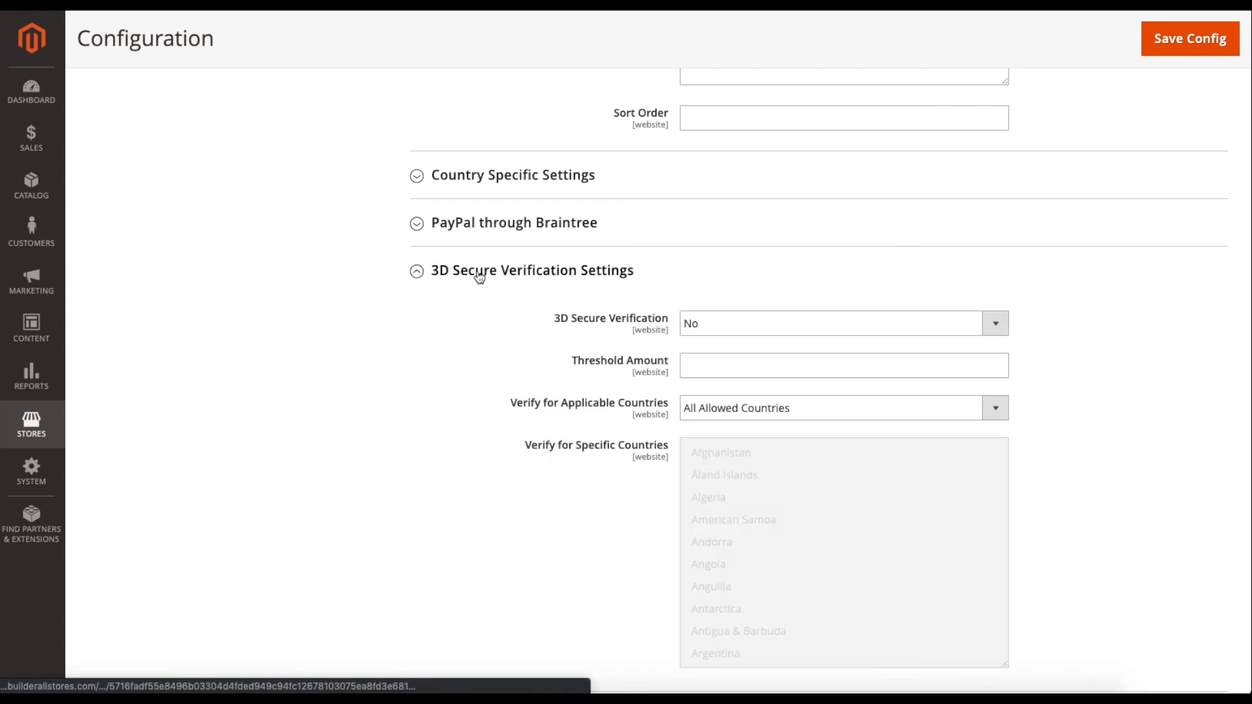
click(452, 277)
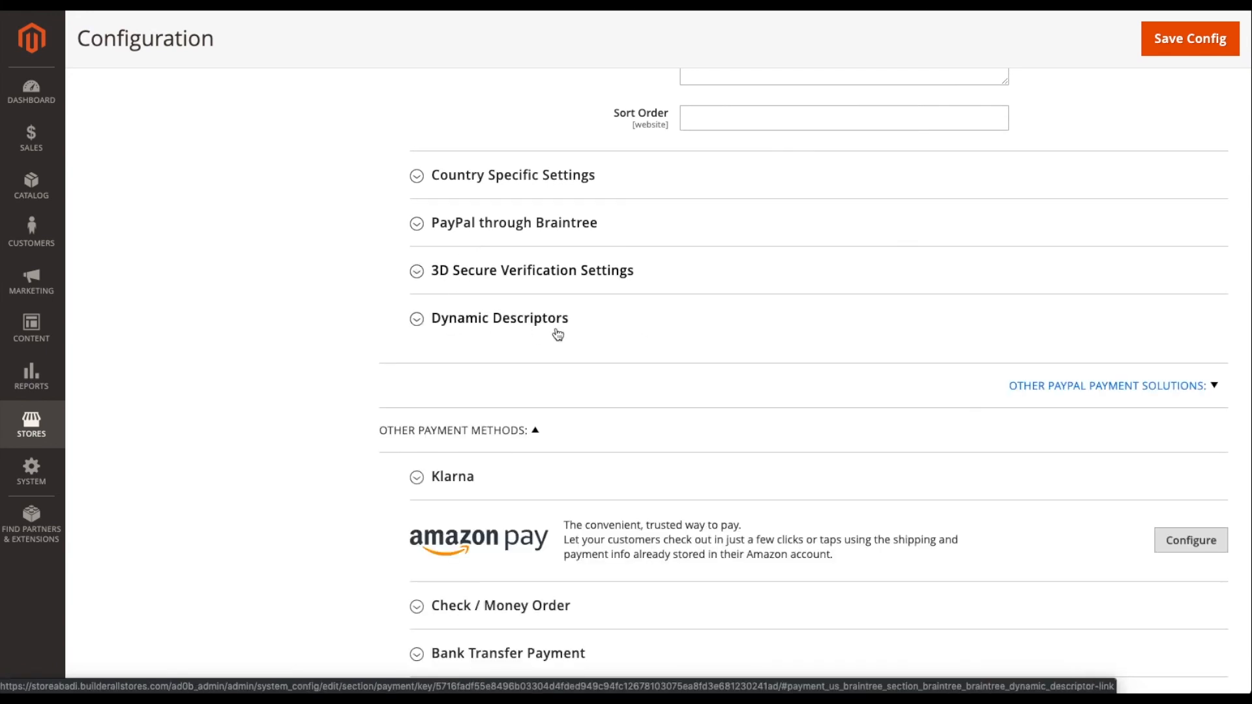
scroll(613, 333, up, 6)
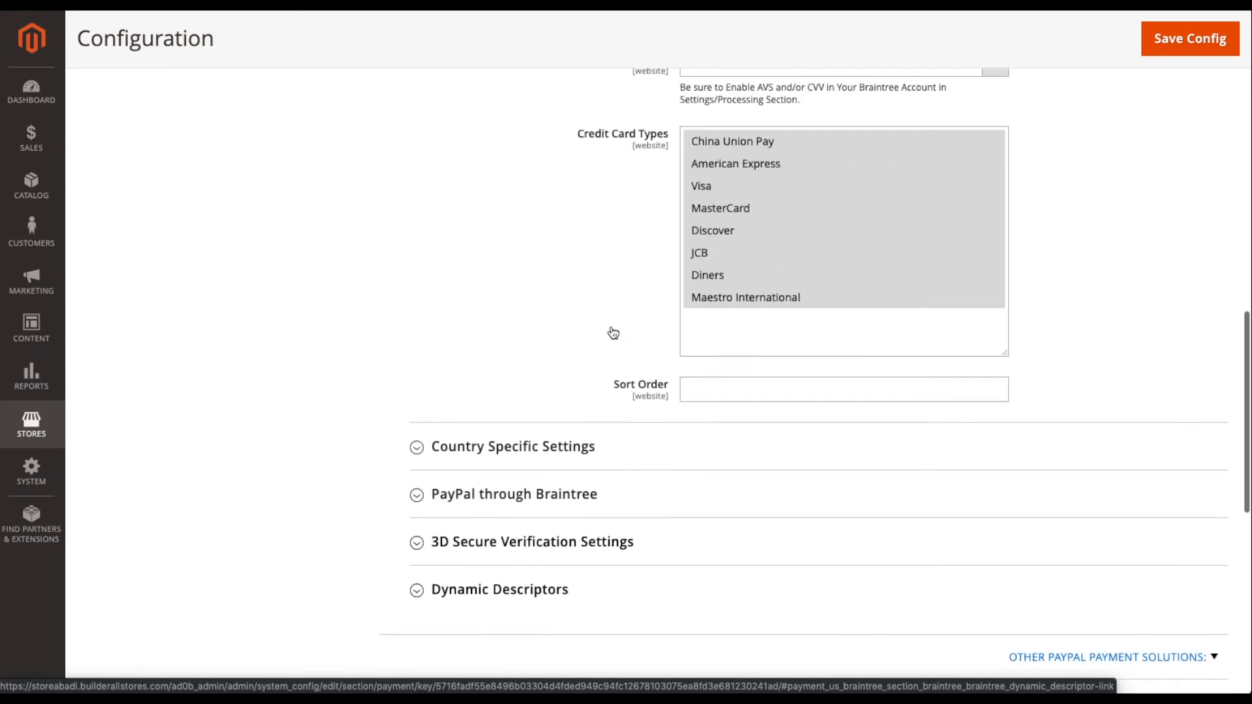
scroll(611, 330, up, 5)
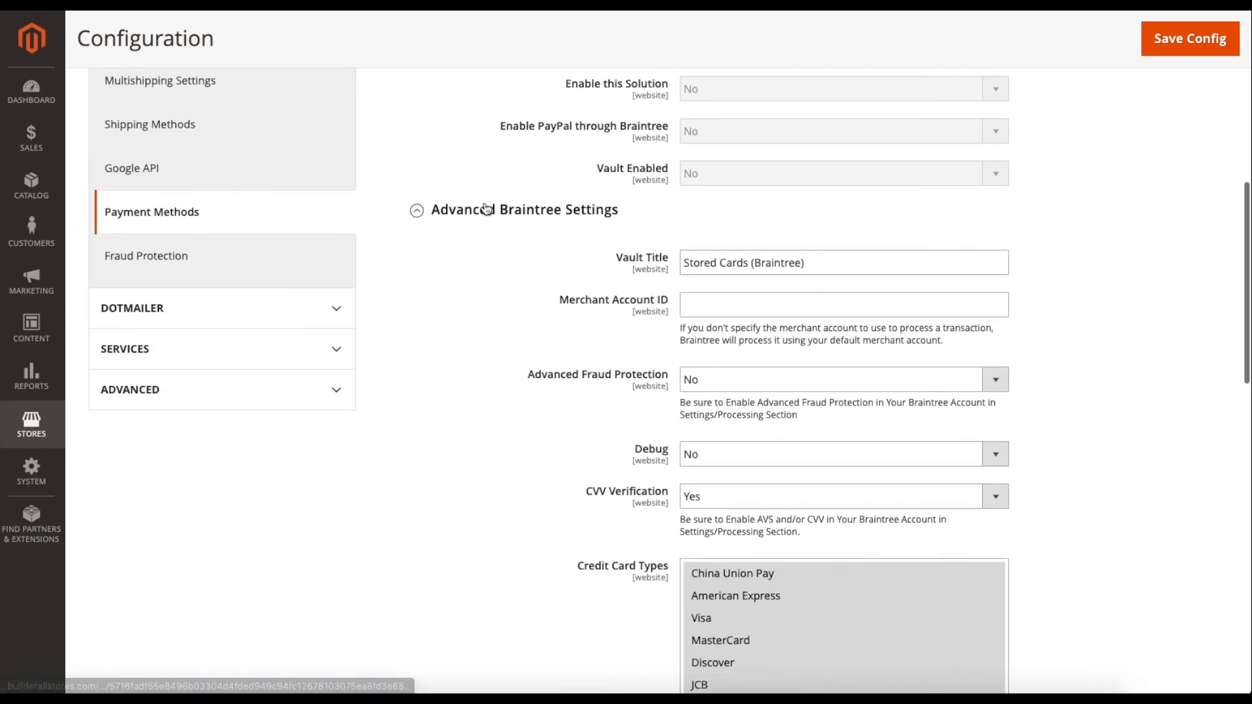
click(470, 215)
scroll(471, 234, up, 5)
click(449, 372)
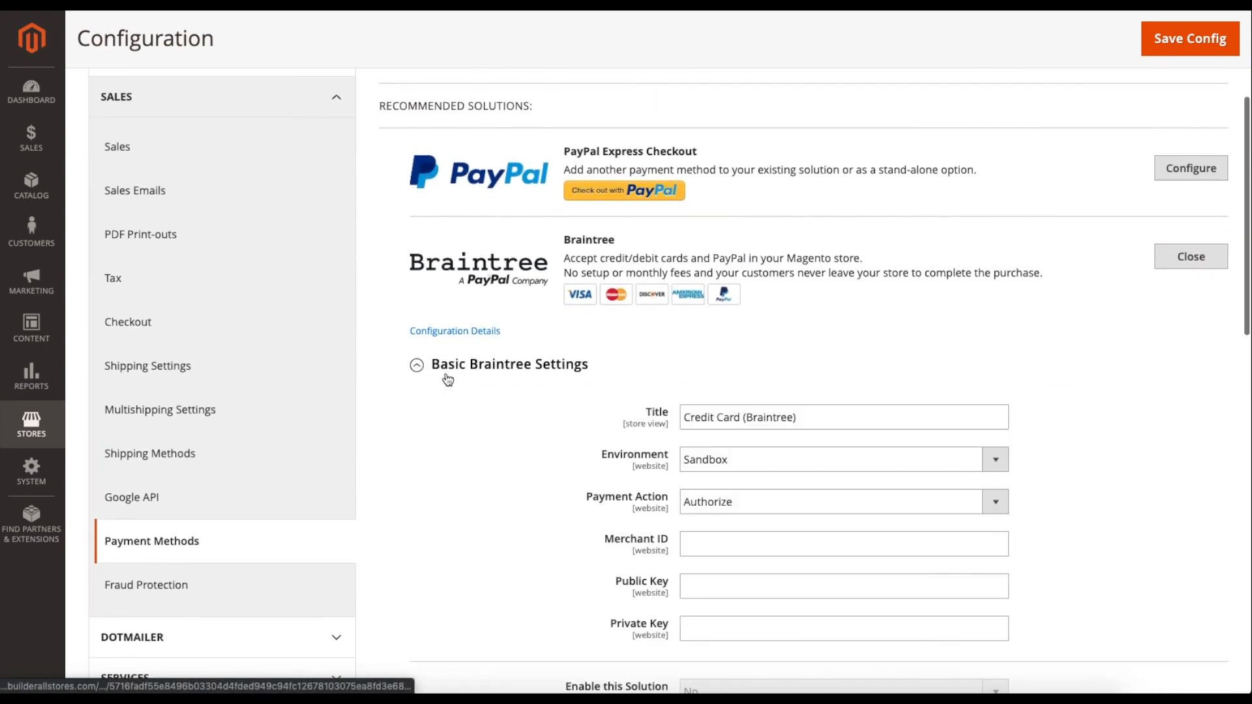
scroll(442, 389, up, 2)
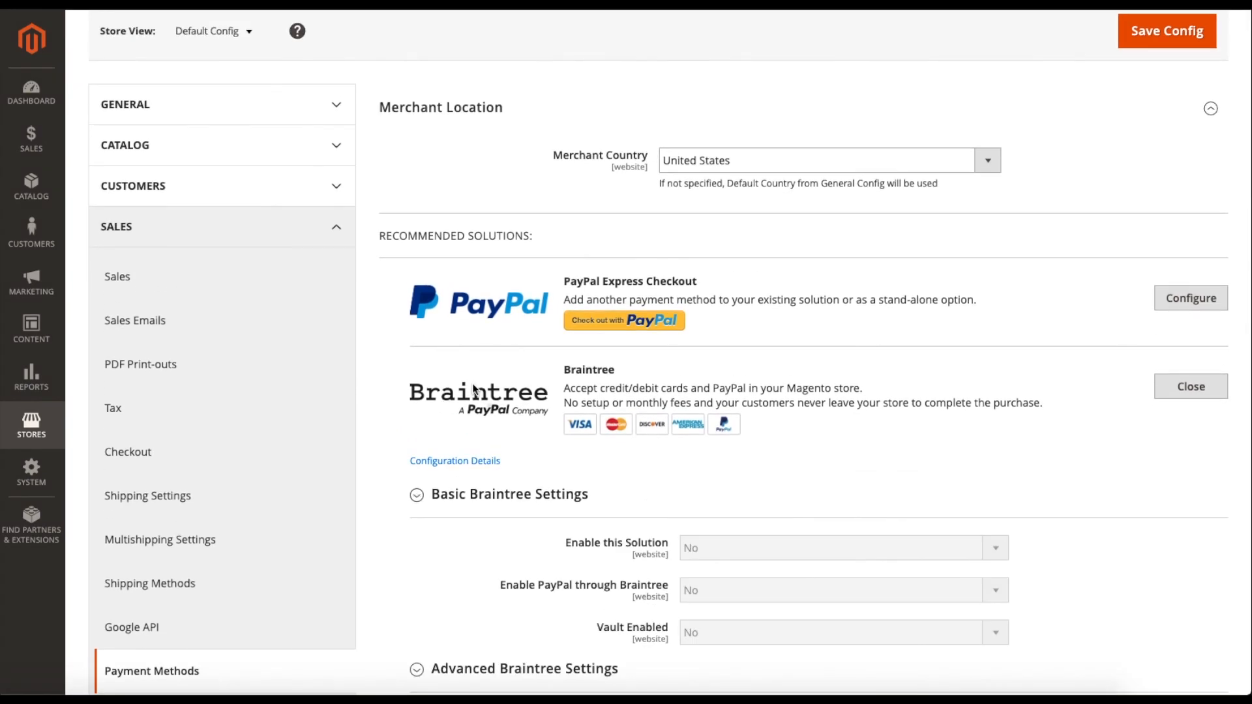
scroll(476, 386, up, 2)
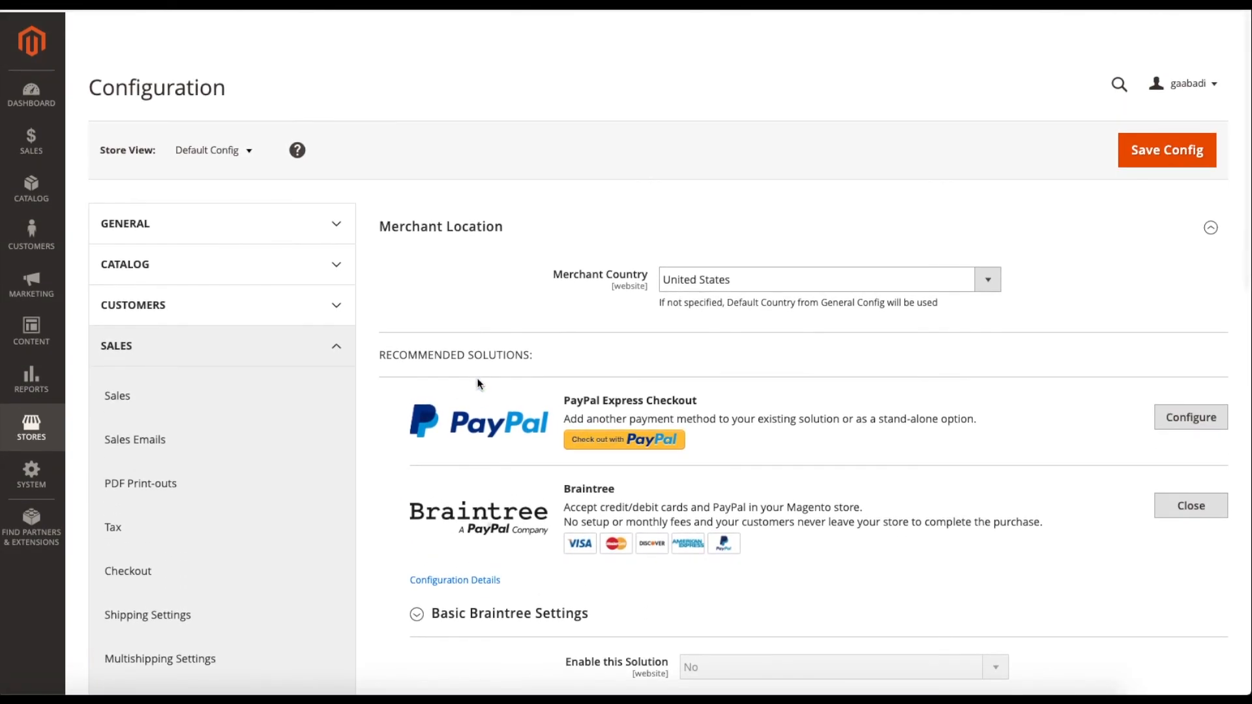